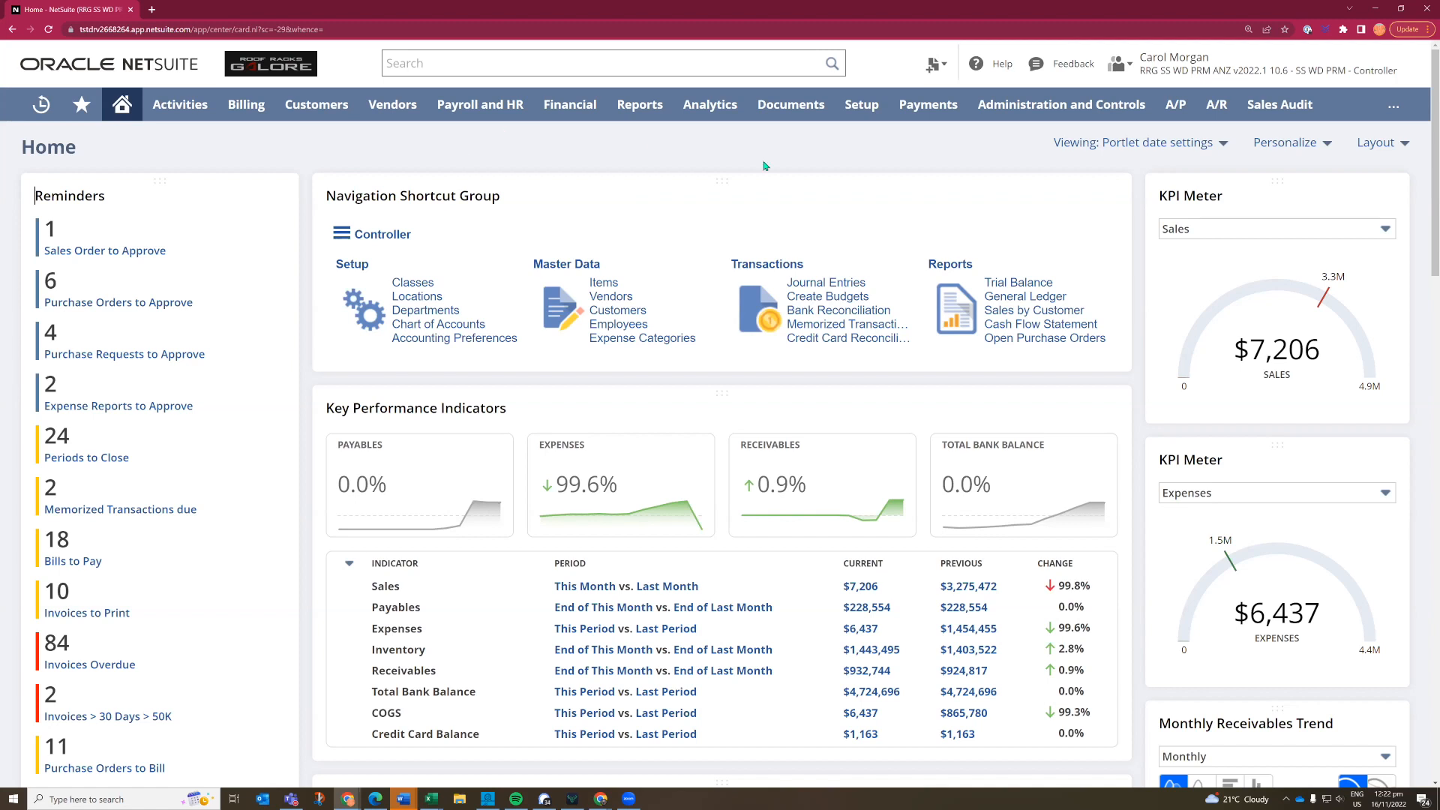
# - Switch to the SS WD PRM - Sales role and look over its dashboard's KPIs, sales figures and trend charts
pyautogui.moveTo(1216, 61)
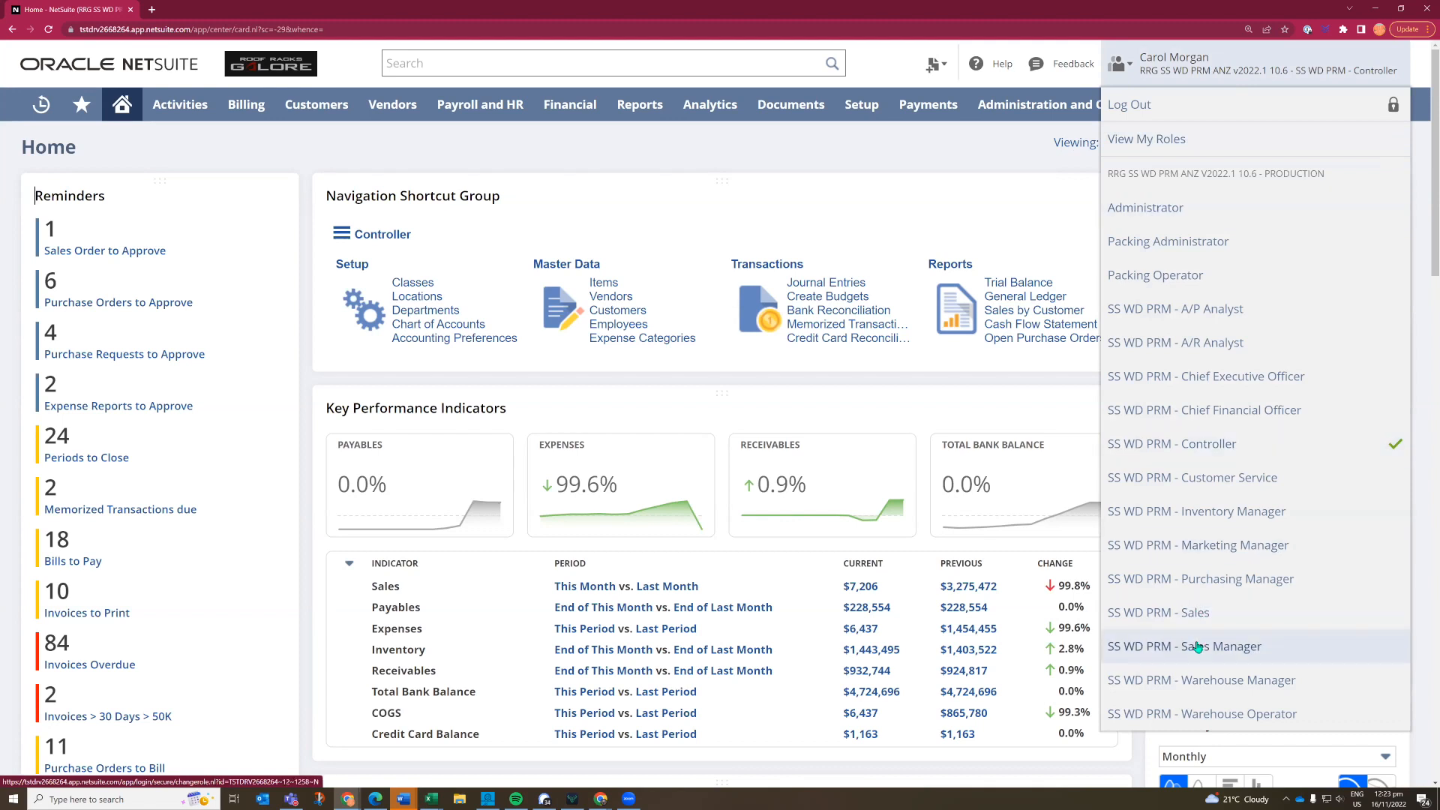
pyautogui.click(1155, 619)
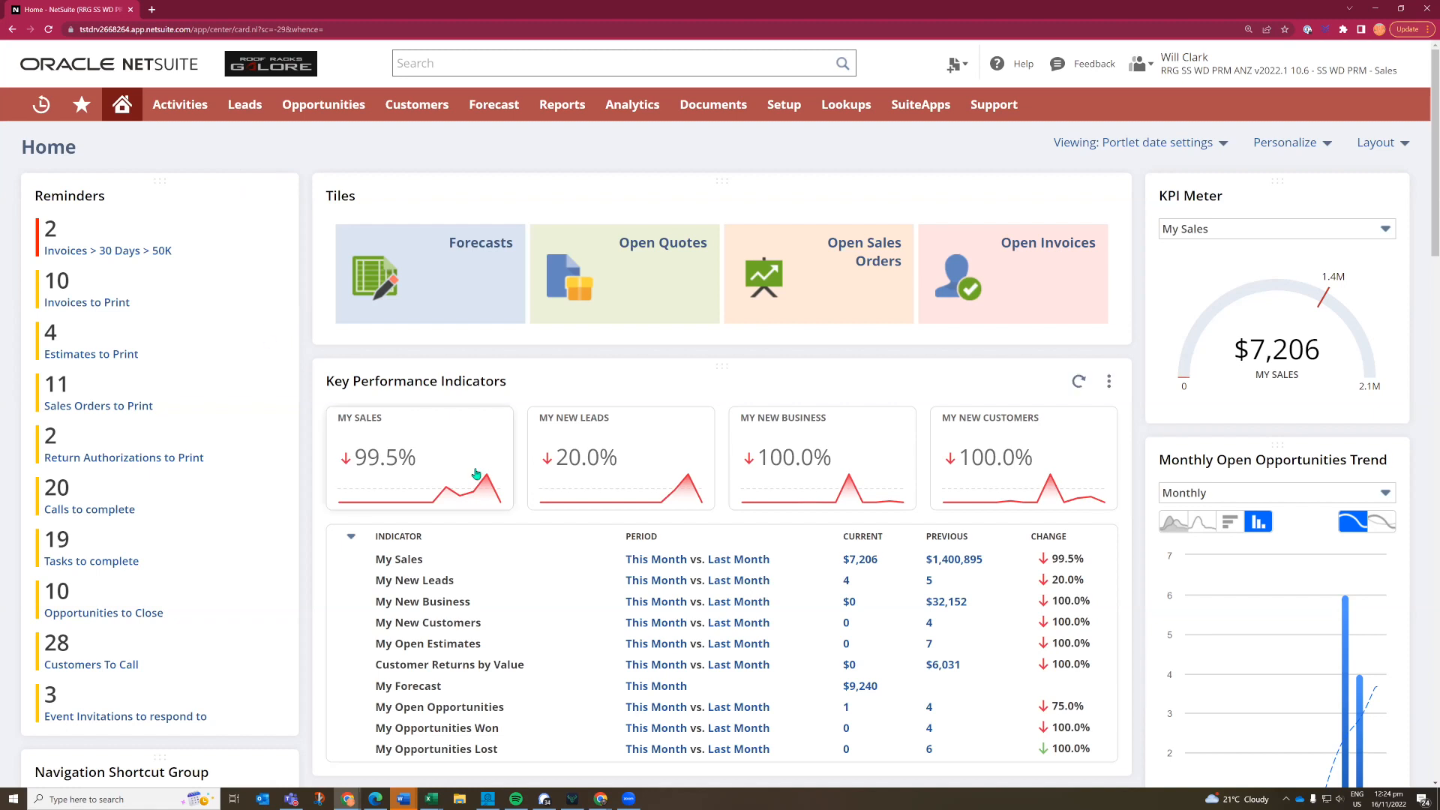
pyautogui.scroll(-1, 525, 427)
pyautogui.scroll(-2, 592, 422)
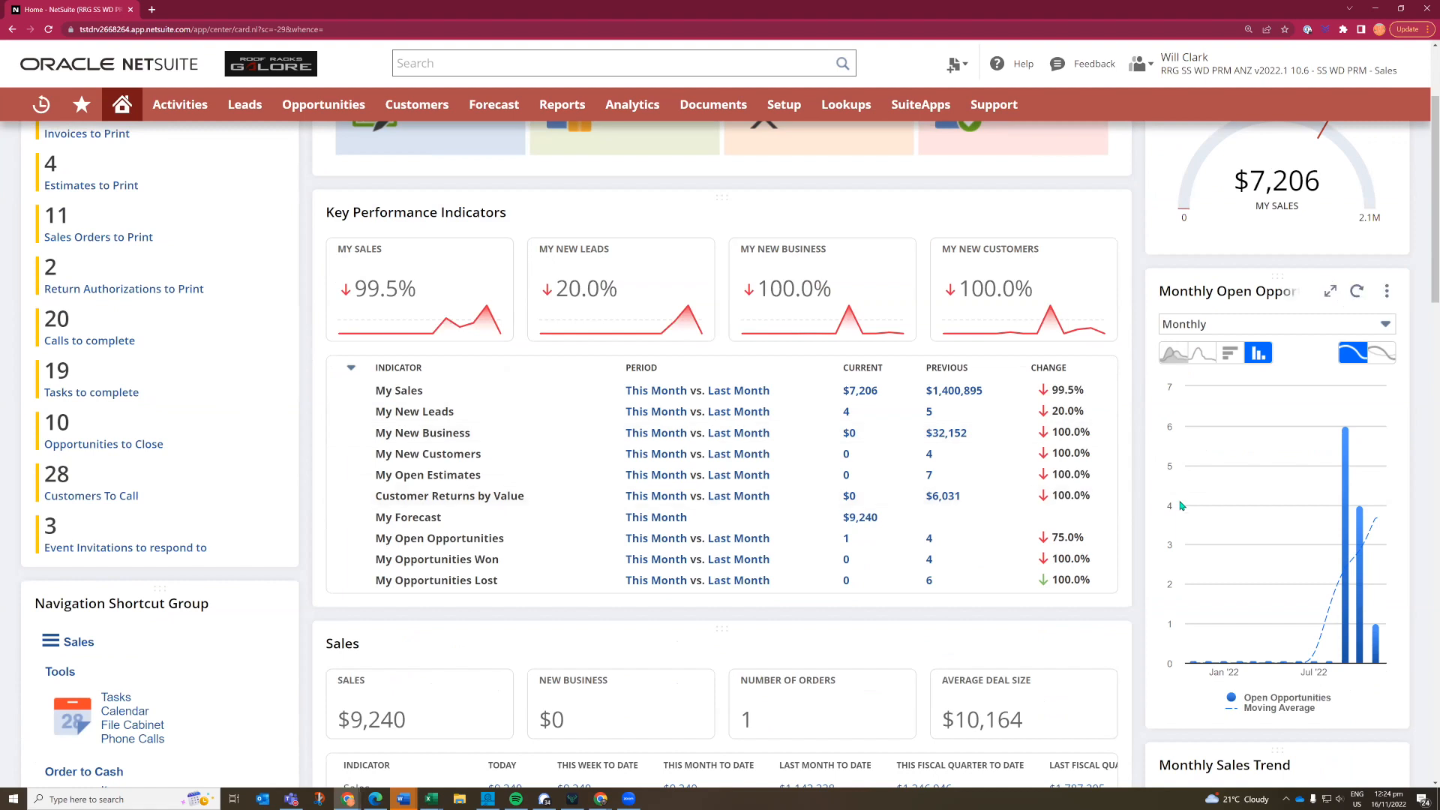
pyautogui.scroll(-3, 1181, 507)
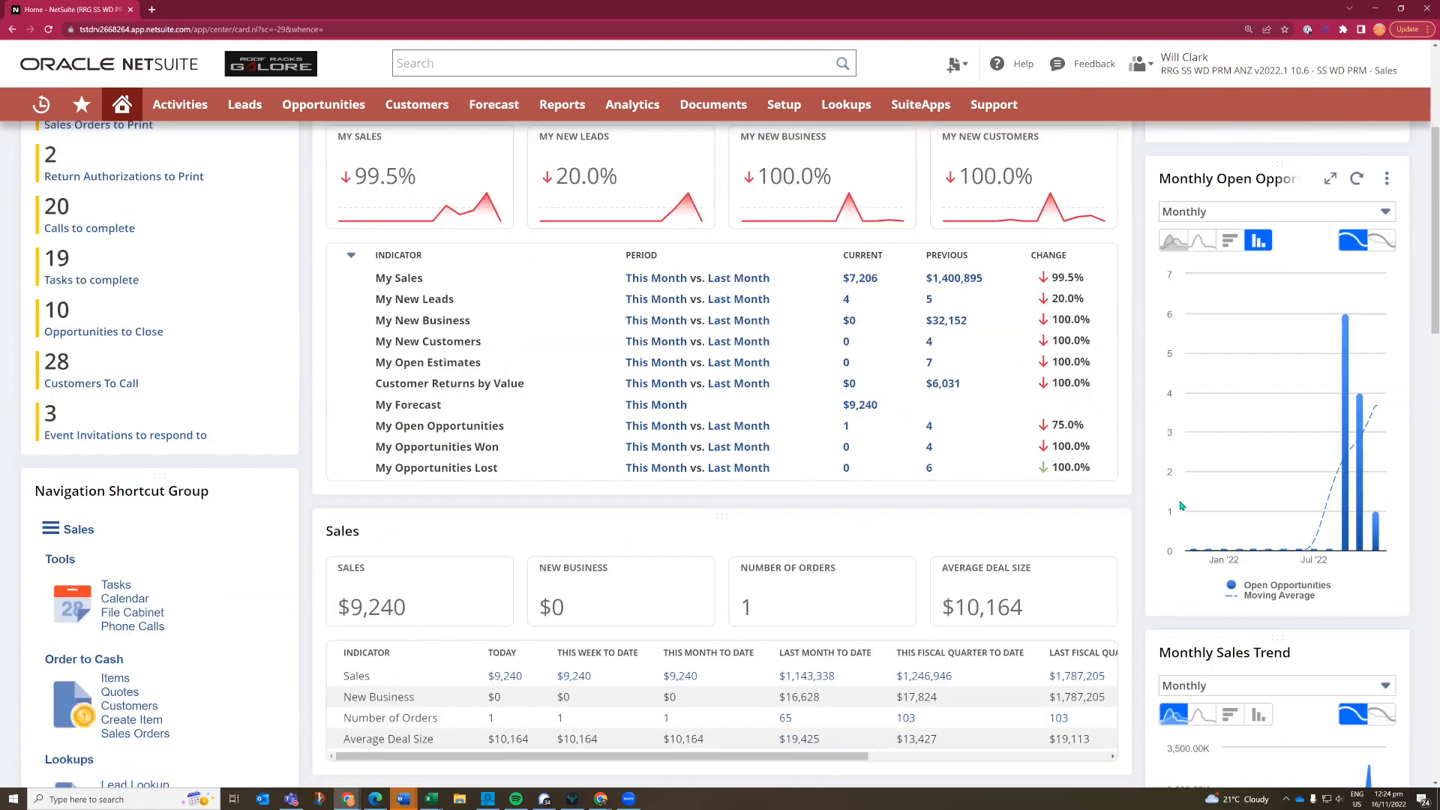
pyautogui.scroll(-3, 923, 461)
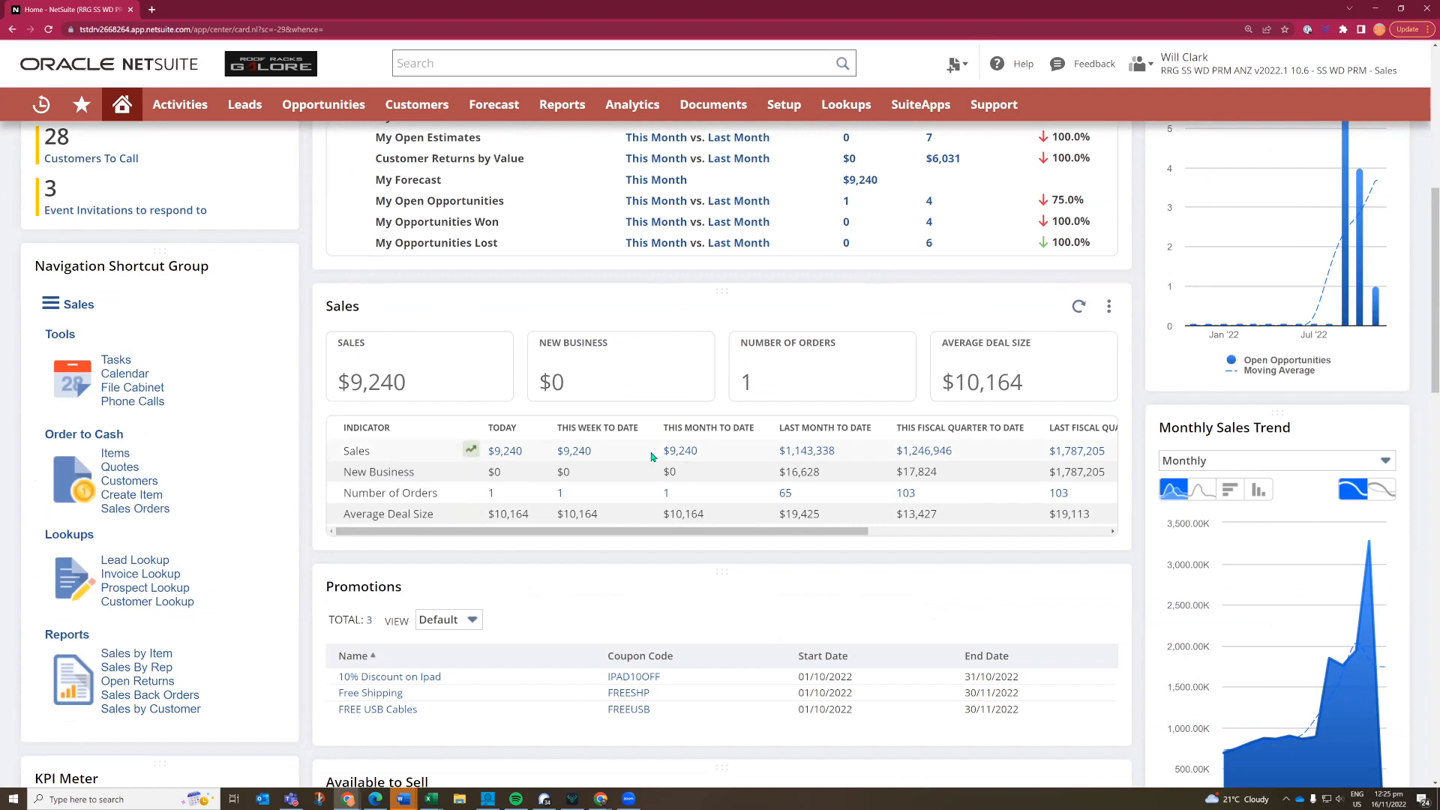
pyautogui.scroll(1, 651, 458)
pyautogui.scroll(3, 651, 457)
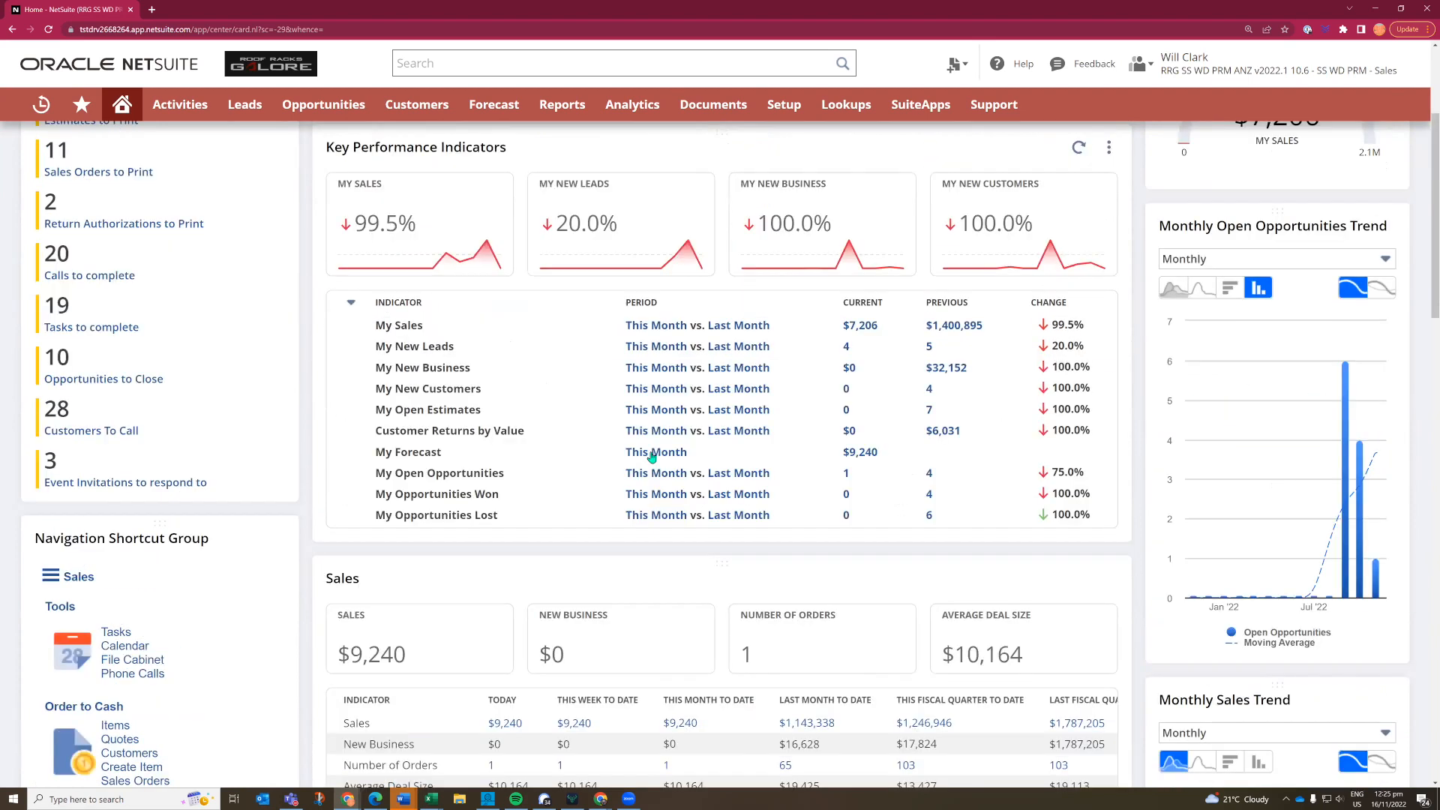
pyautogui.scroll(3, 651, 458)
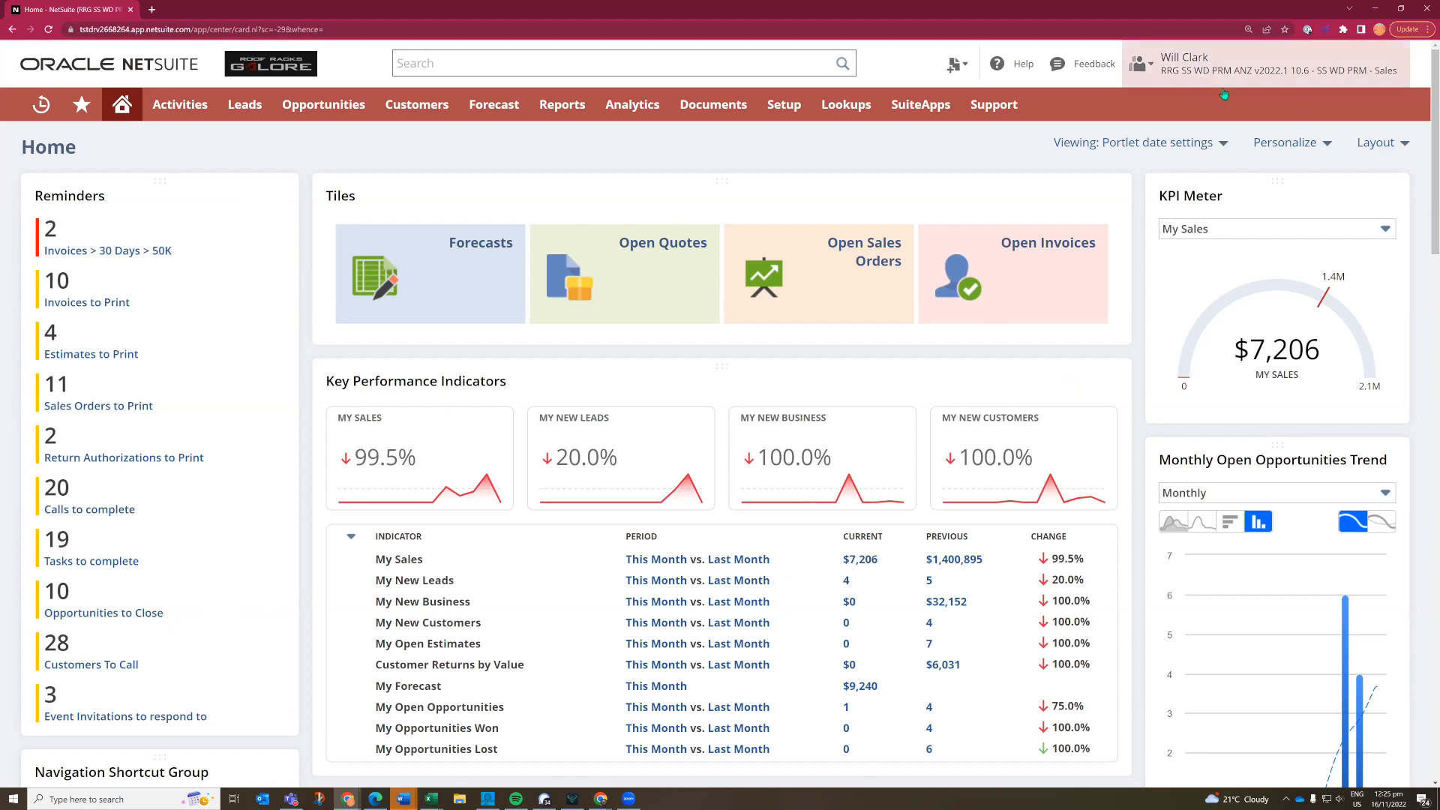
# - Switch to the SS WD PRM - Warehouse Operator role and open Fulfill Order to view the sales orders awaiting fulfilment
pyautogui.moveTo(1241, 75)
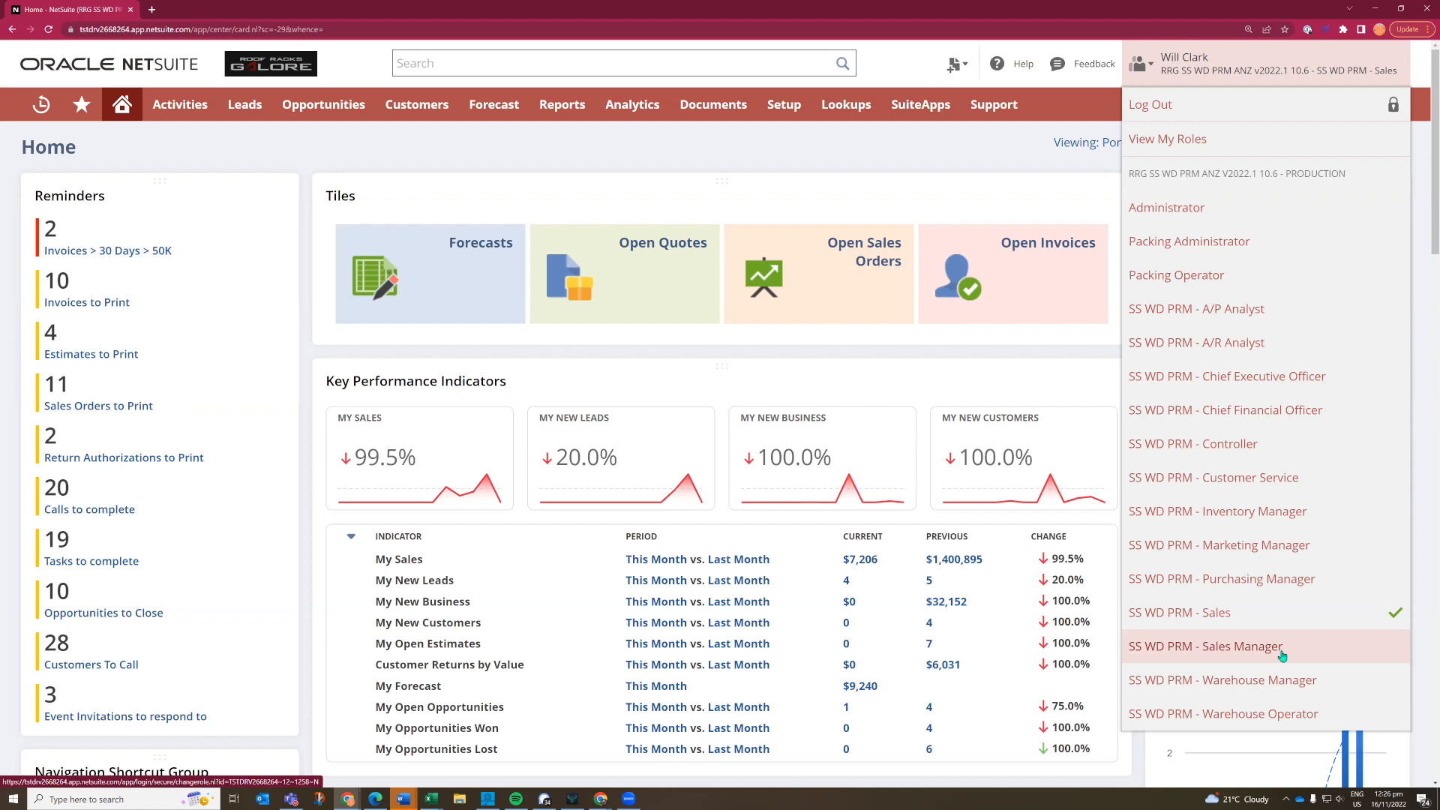
pyautogui.click(1209, 715)
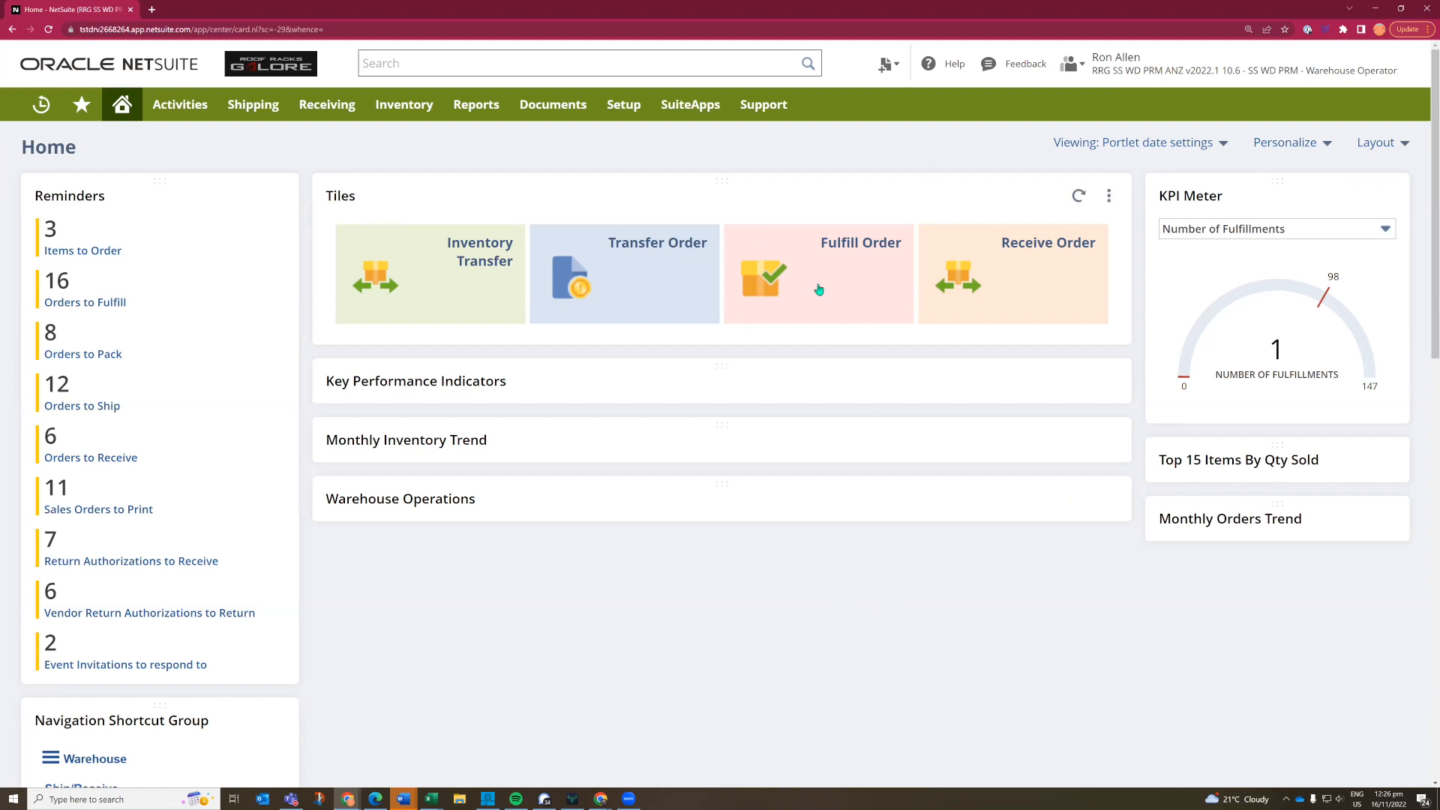
pyautogui.click(829, 258)
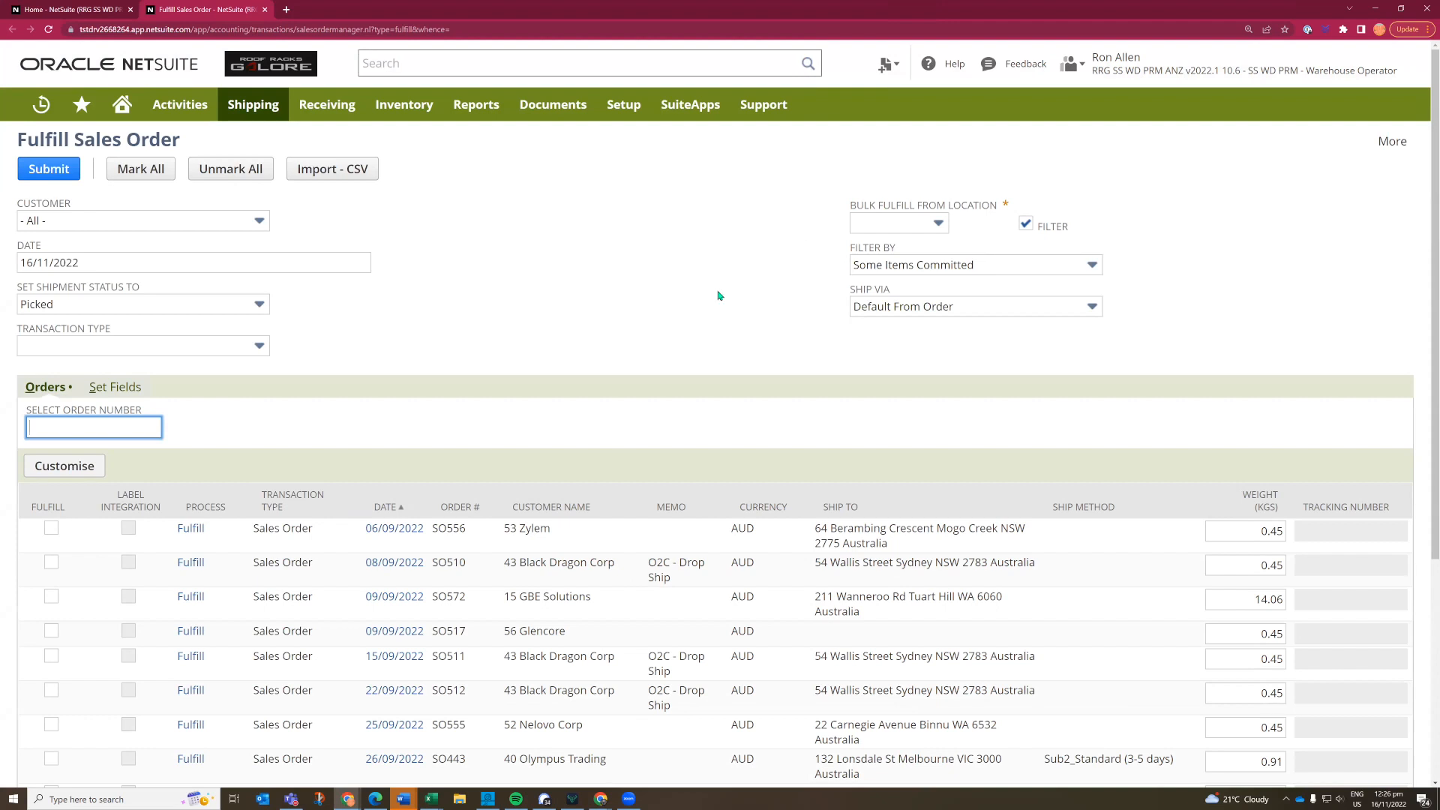
pyautogui.scroll(-1, 718, 296)
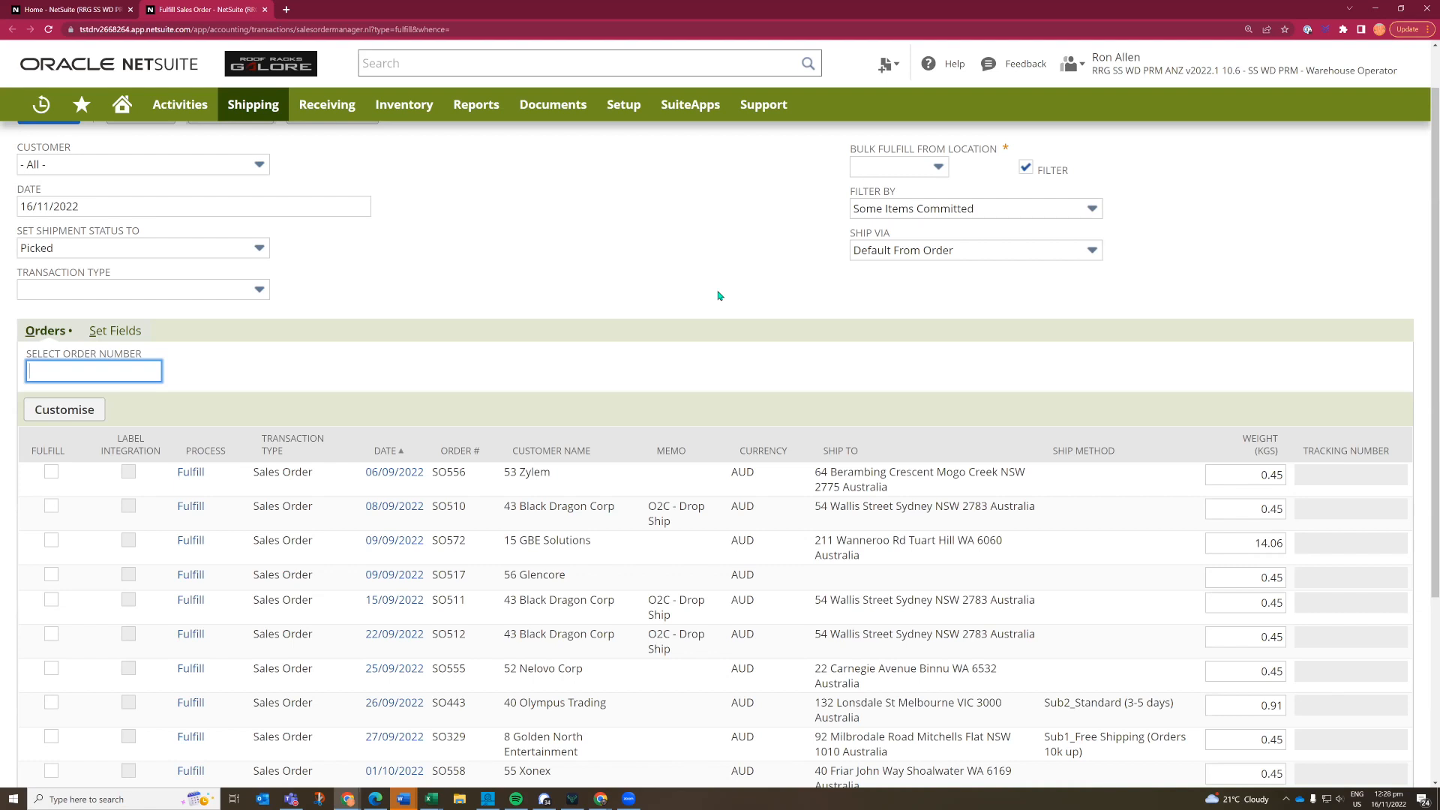
pyautogui.scroll(1, 1215, 187)
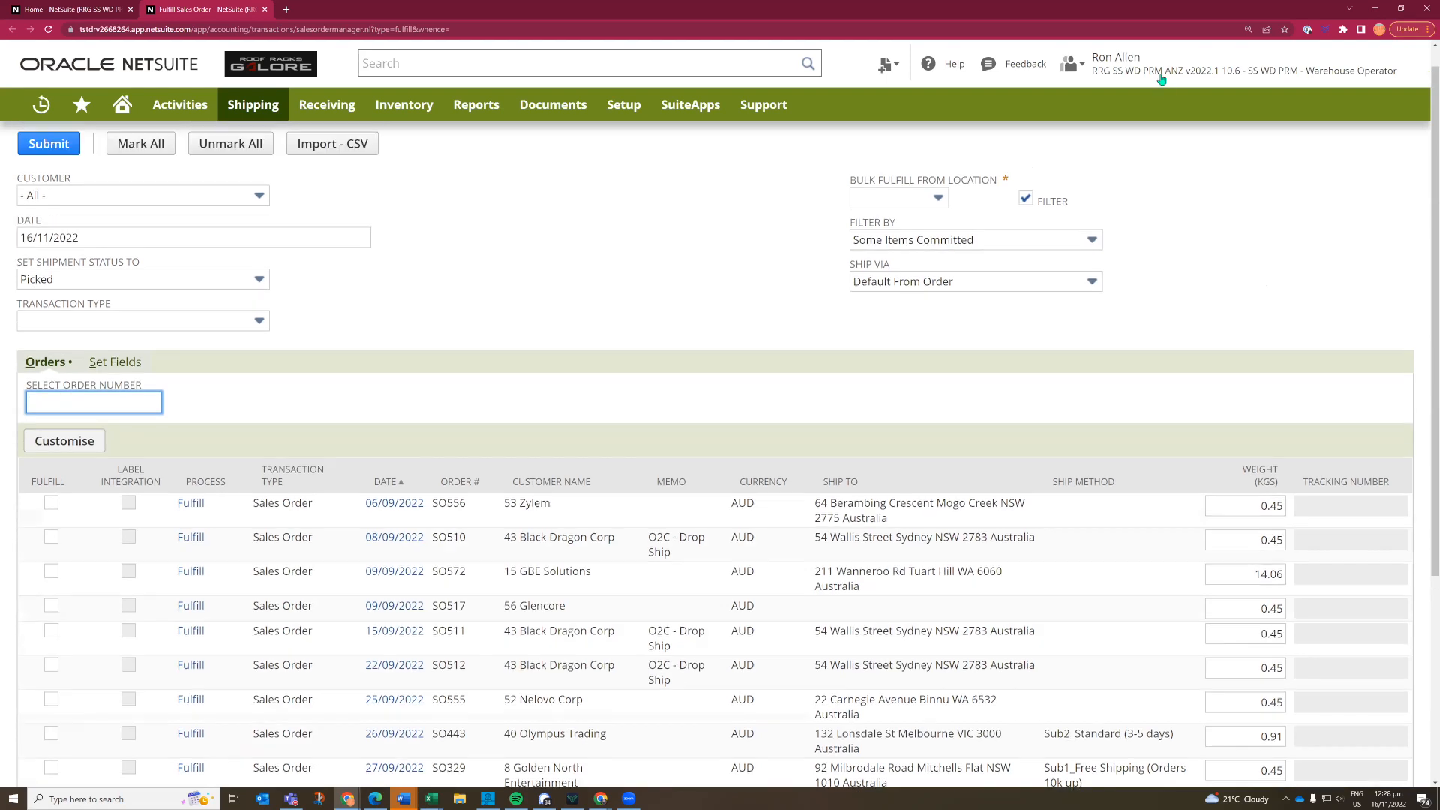
pyautogui.scroll(1, 1161, 80)
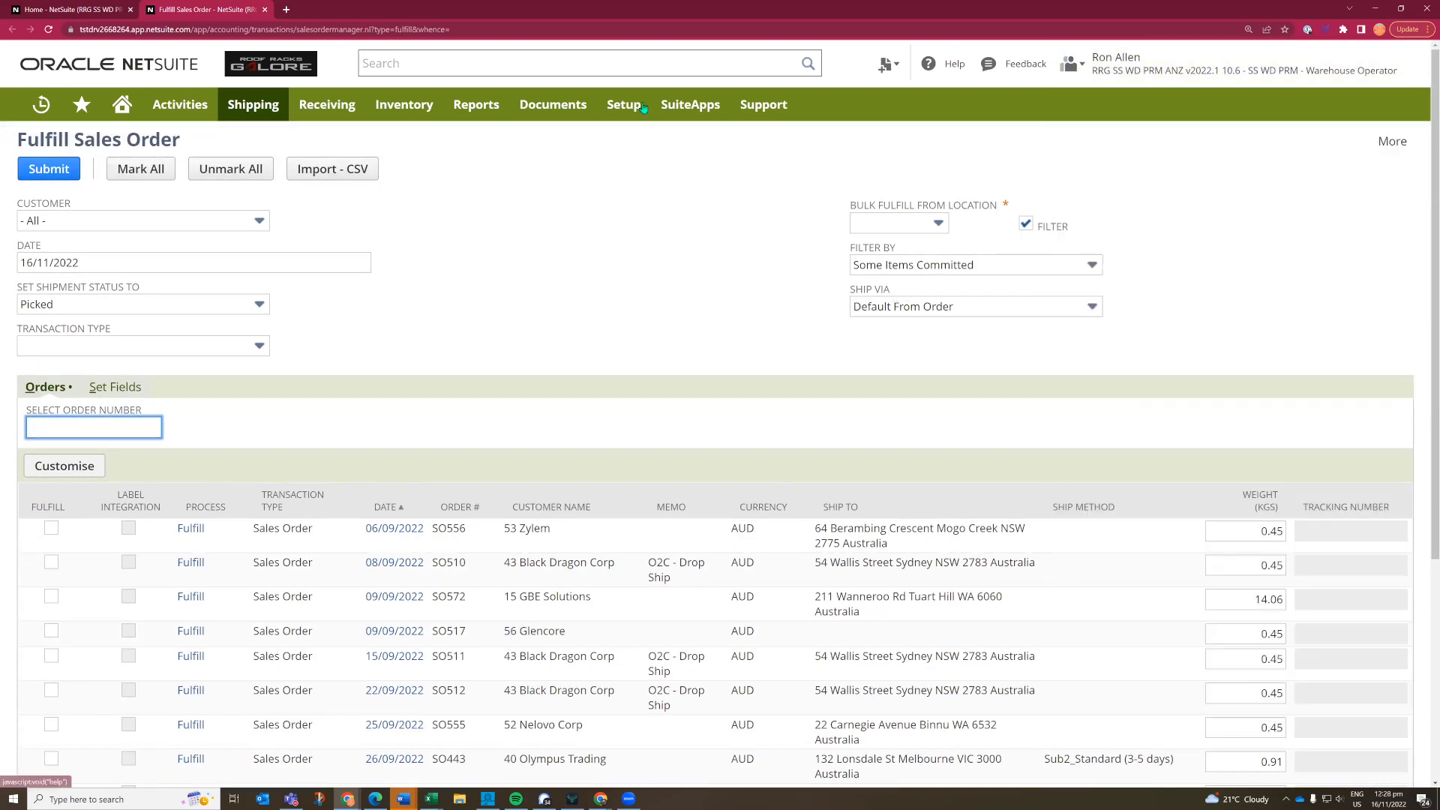
# - Return to the home dashboard and switch to the SS WD PRM - Warehouse Manager role
pyautogui.click(122, 106)
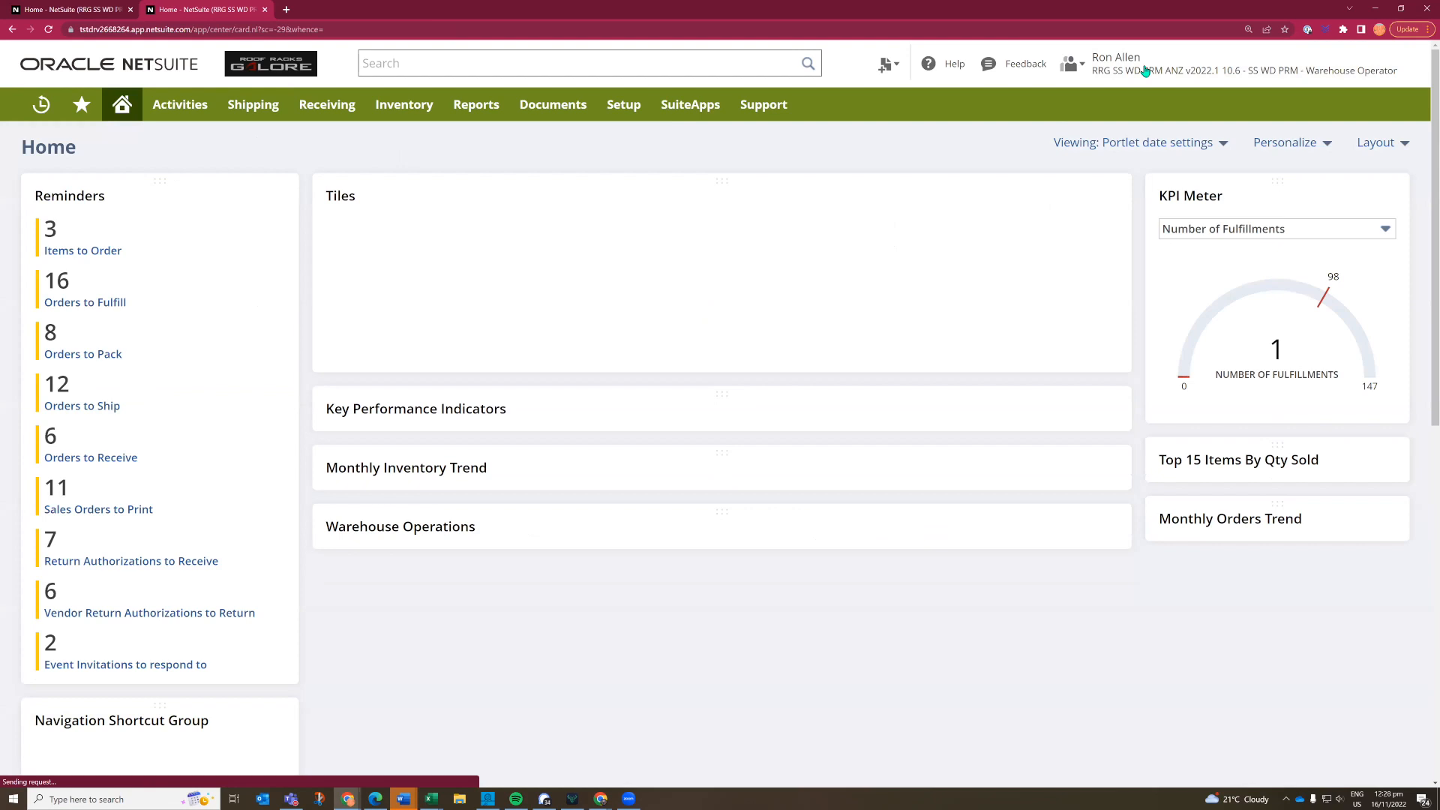
pyautogui.moveTo(1145, 71)
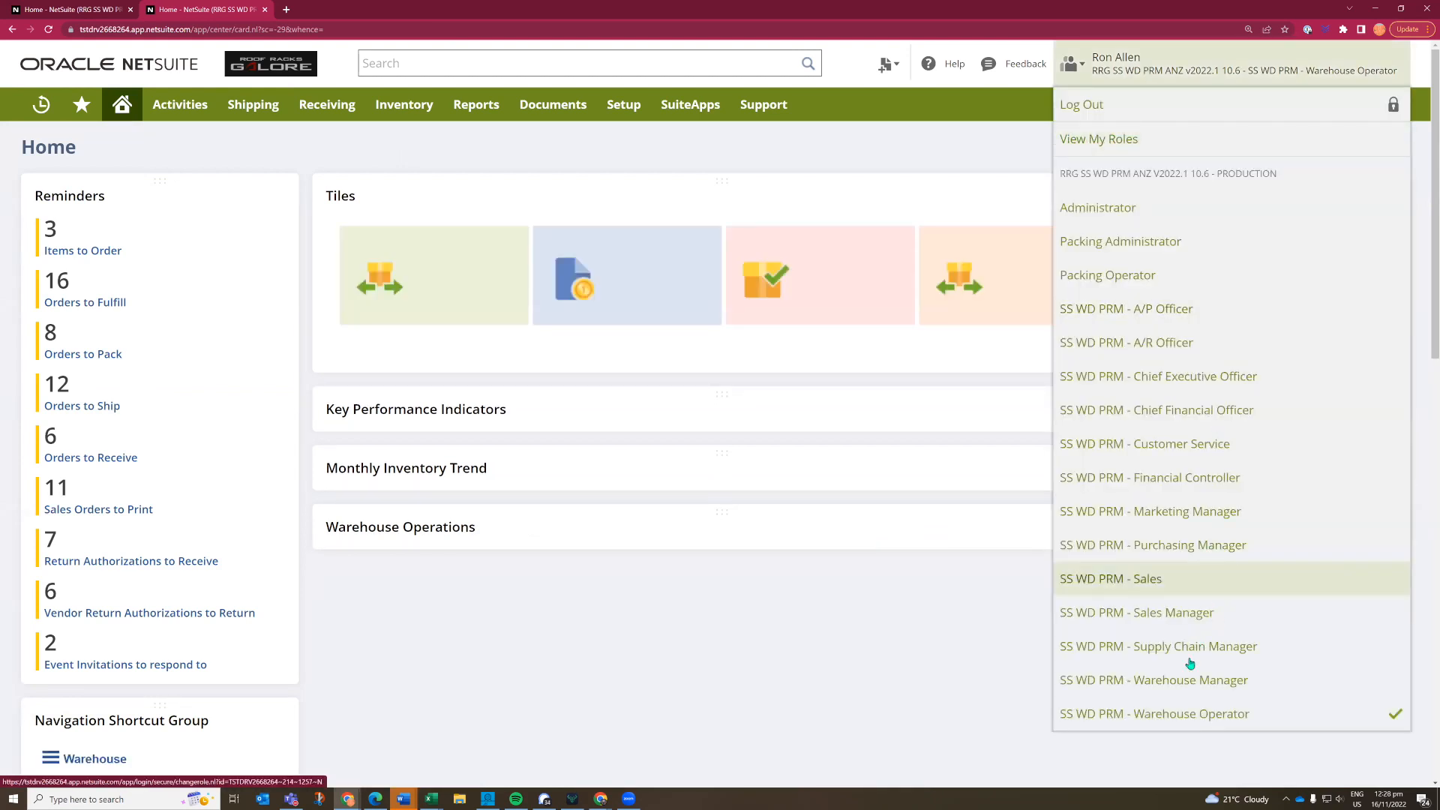
pyautogui.click(1183, 681)
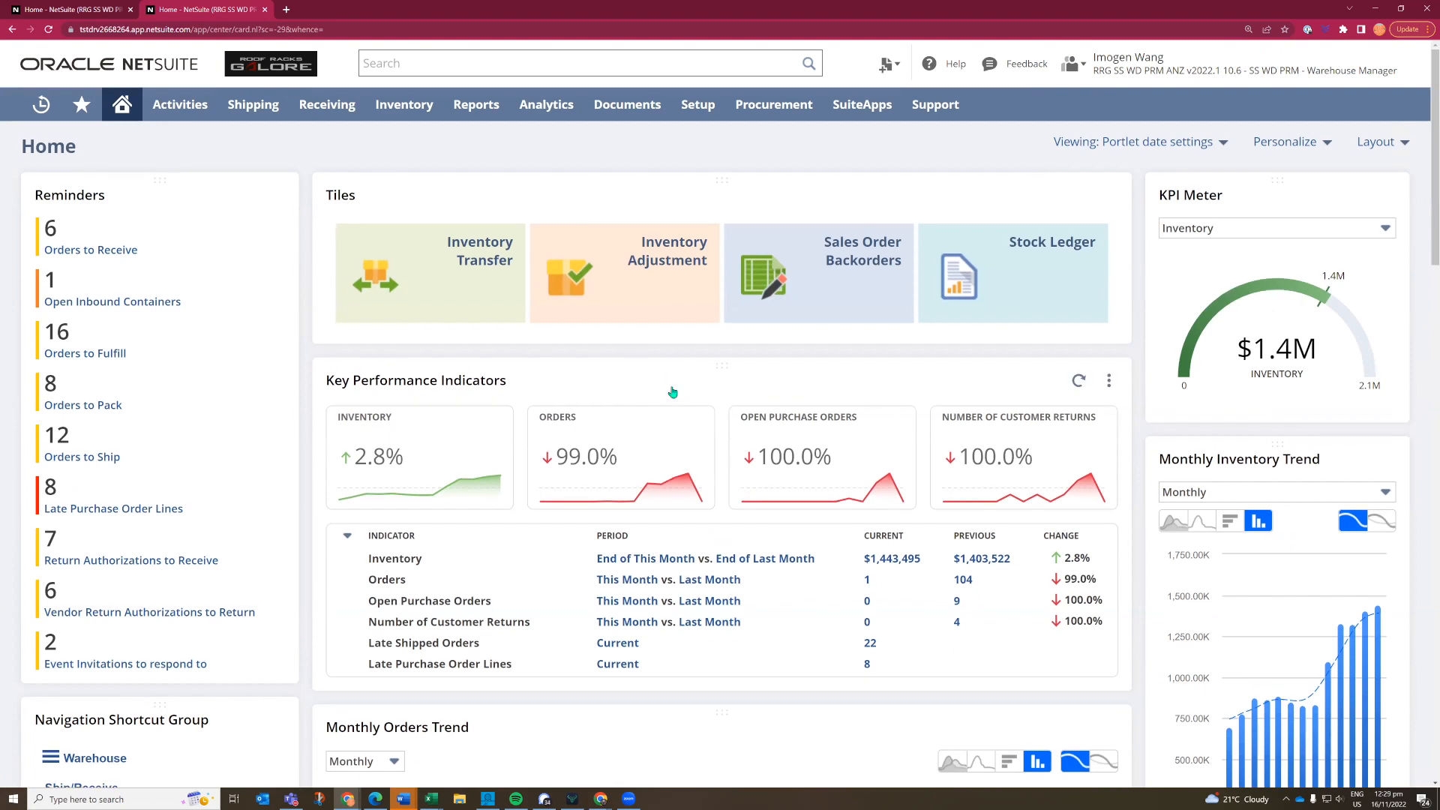
# - Examine the Warehouse Manager dashboard, including the inventory KPIs, Monthly Orders Trend, Warehouse Operations and Shipments On Time
pyautogui.scroll(-1, 672, 392)
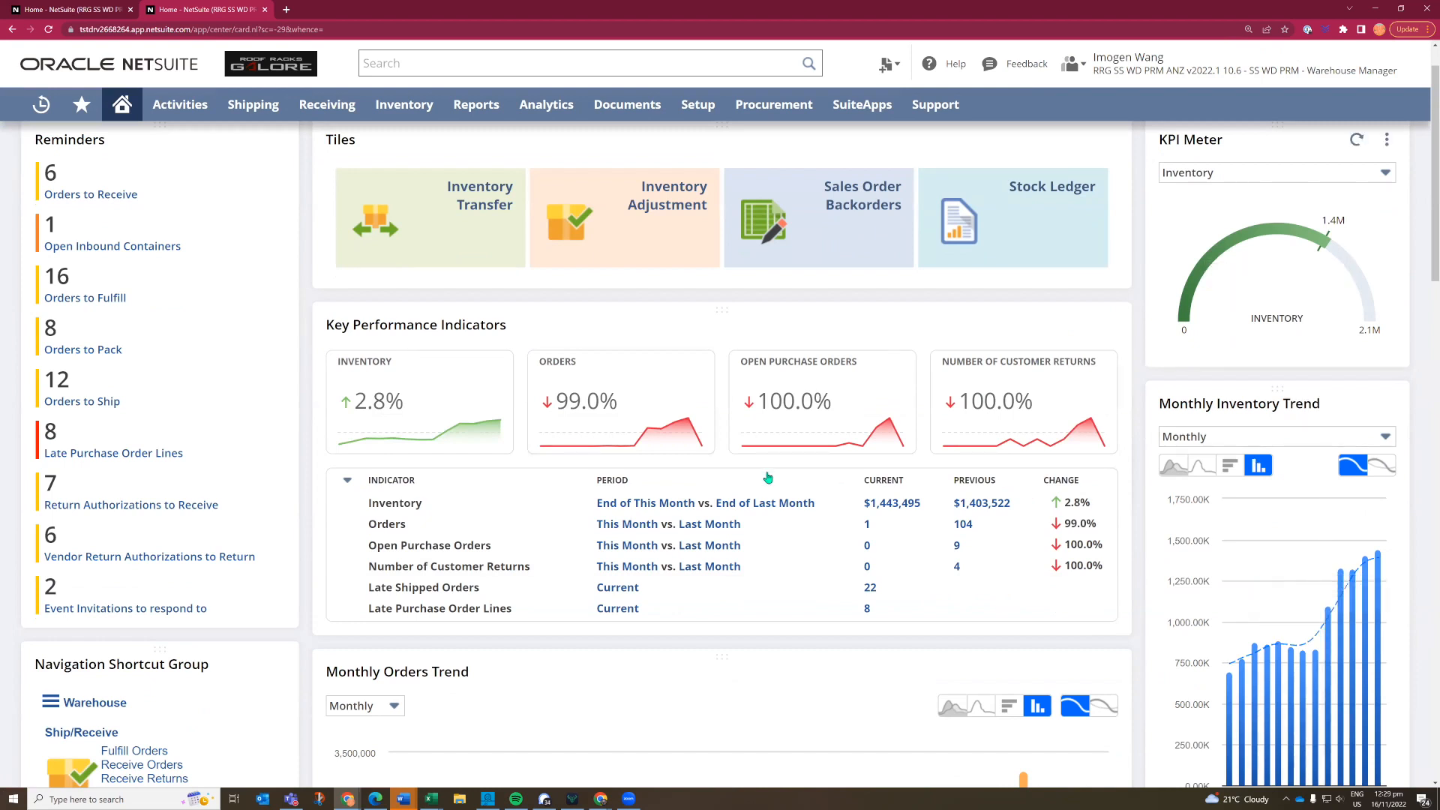
pyautogui.moveTo(1286, 297)
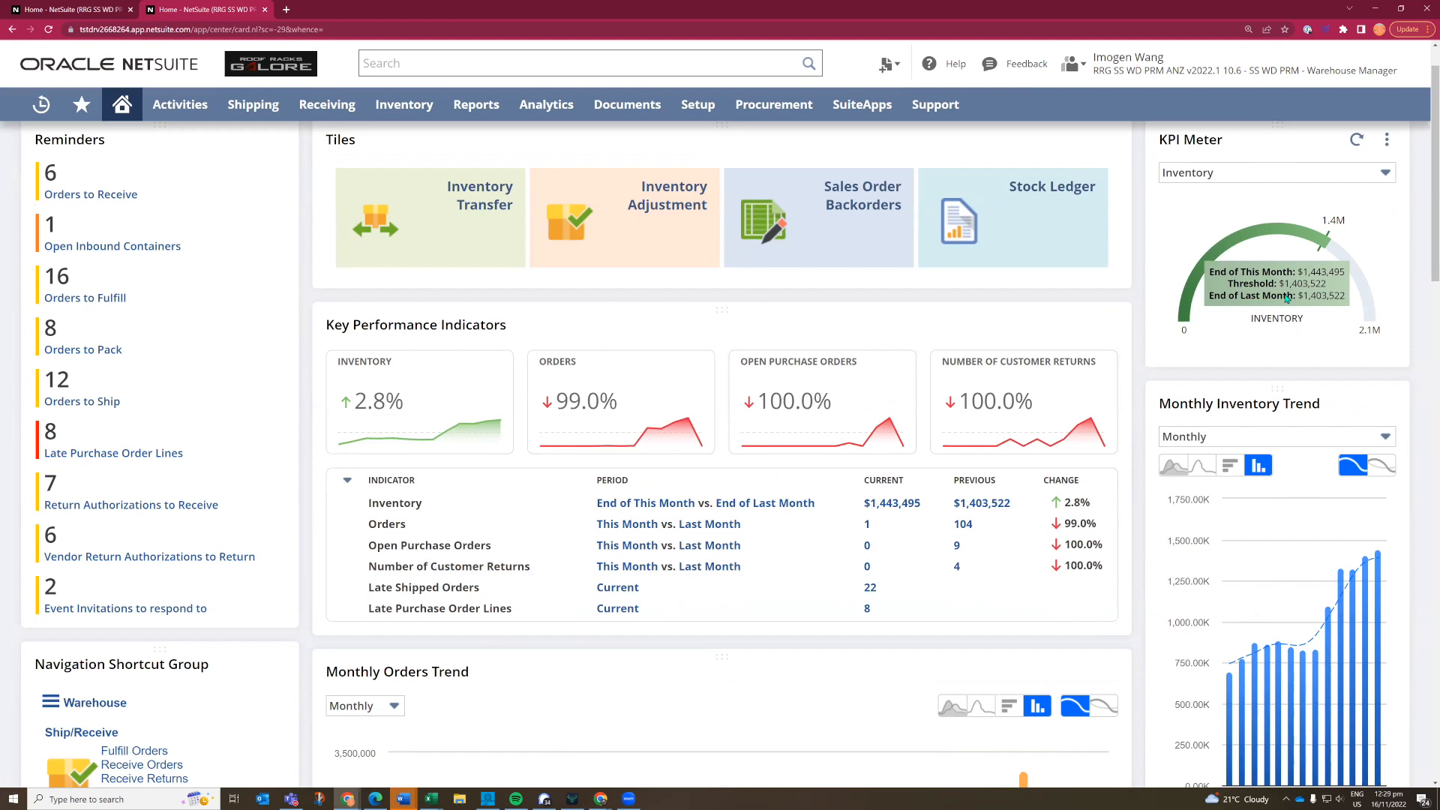
pyautogui.scroll(-1, 652, 620)
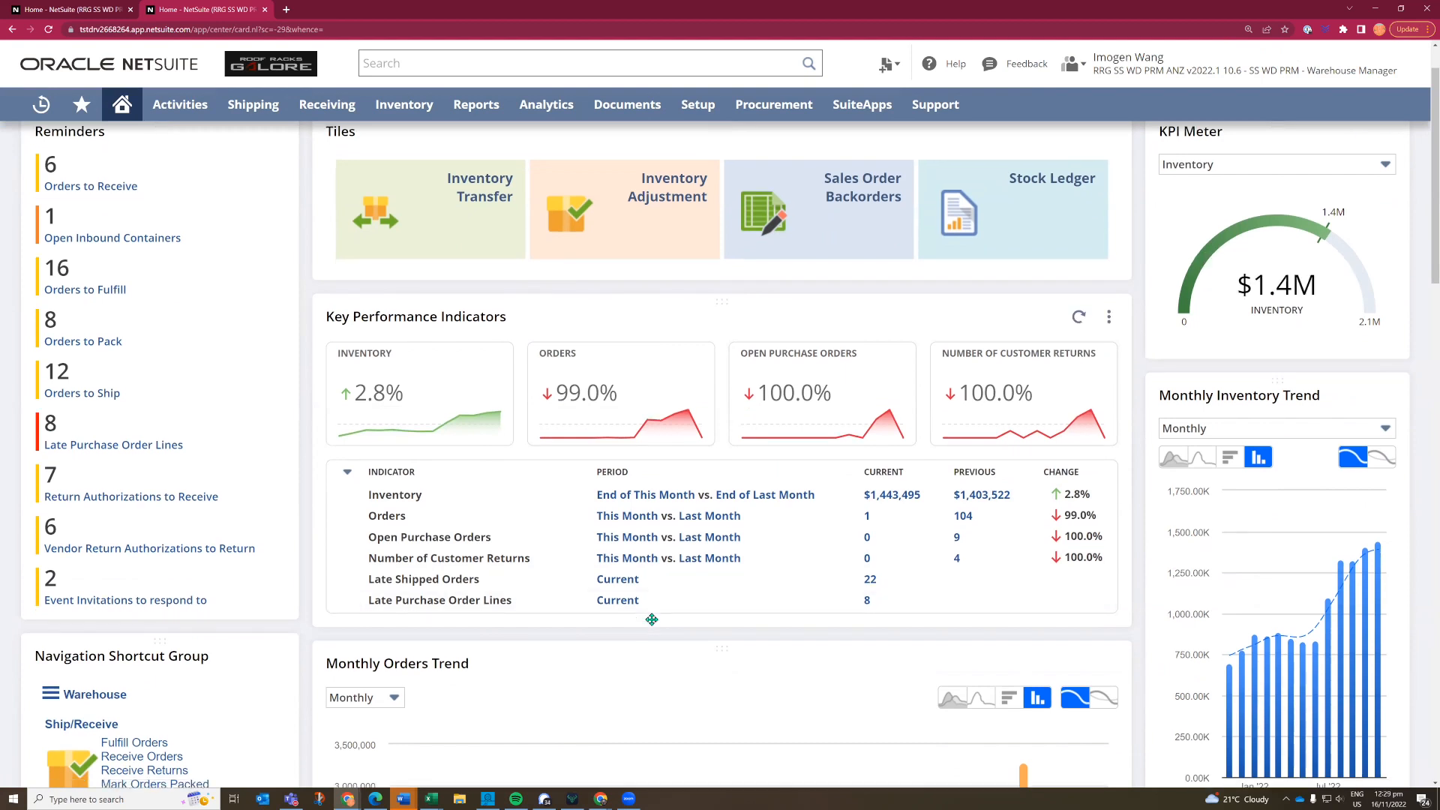
pyautogui.scroll(-4, 651, 619)
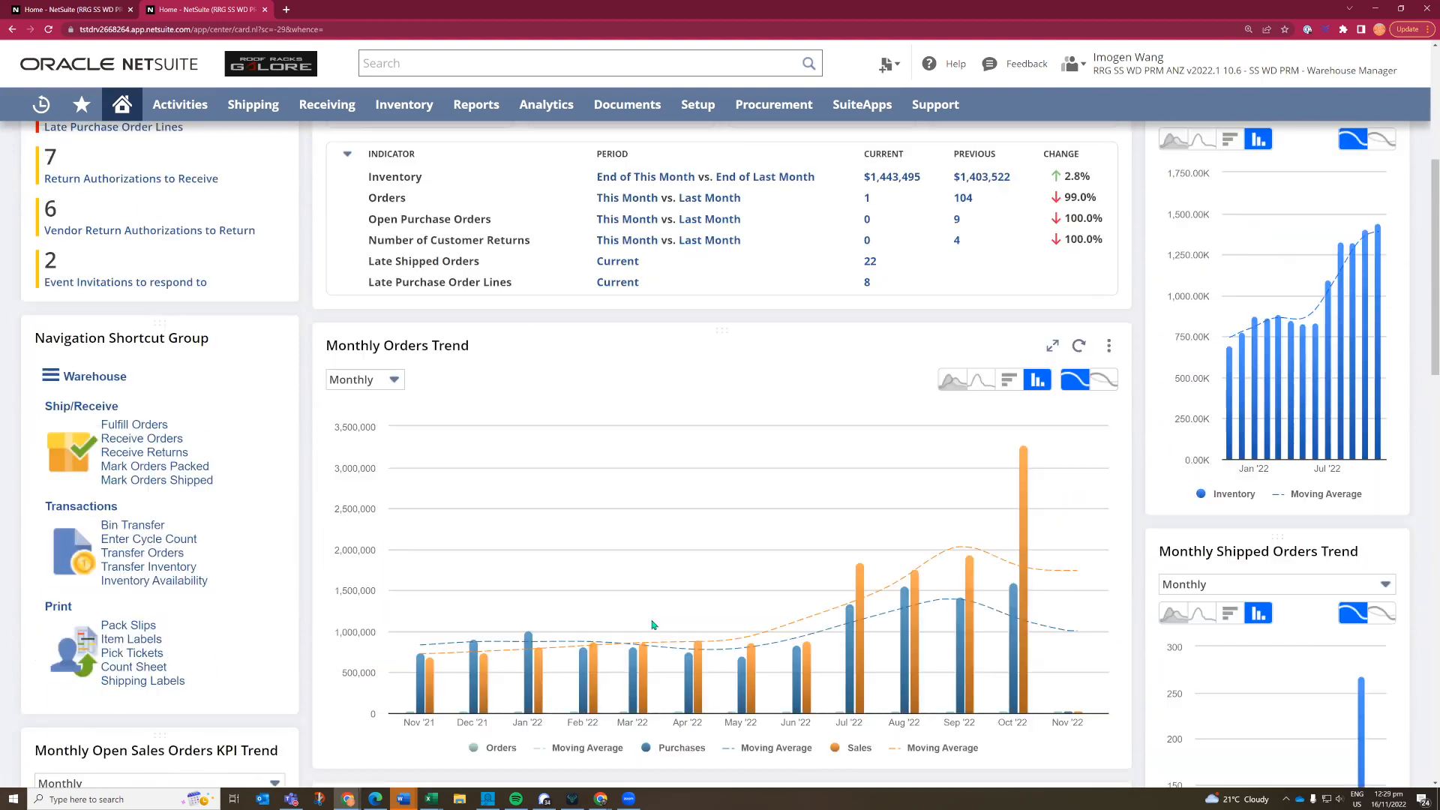
pyautogui.scroll(-3, 651, 625)
pyautogui.scroll(-1, 651, 625)
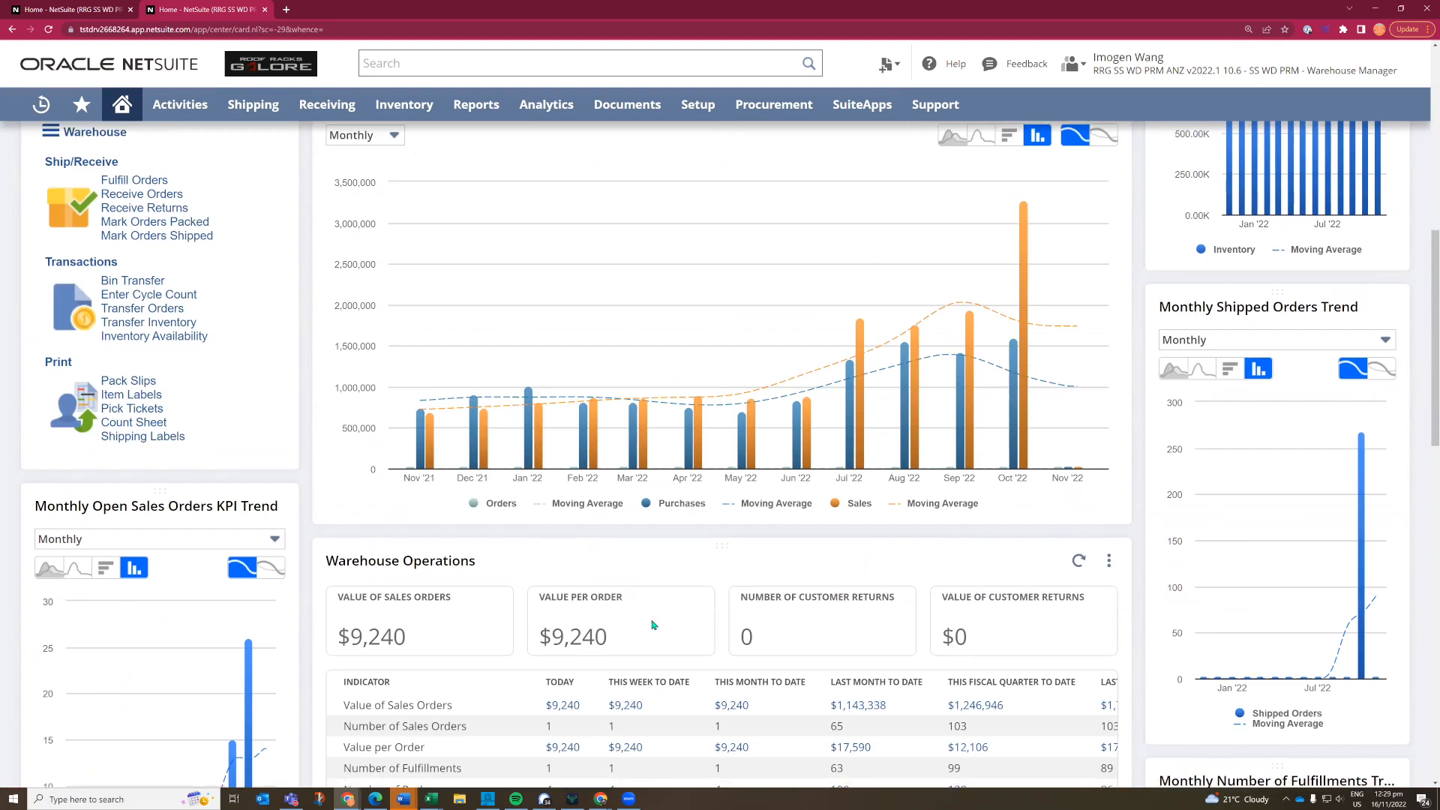
pyautogui.scroll(-2, 652, 624)
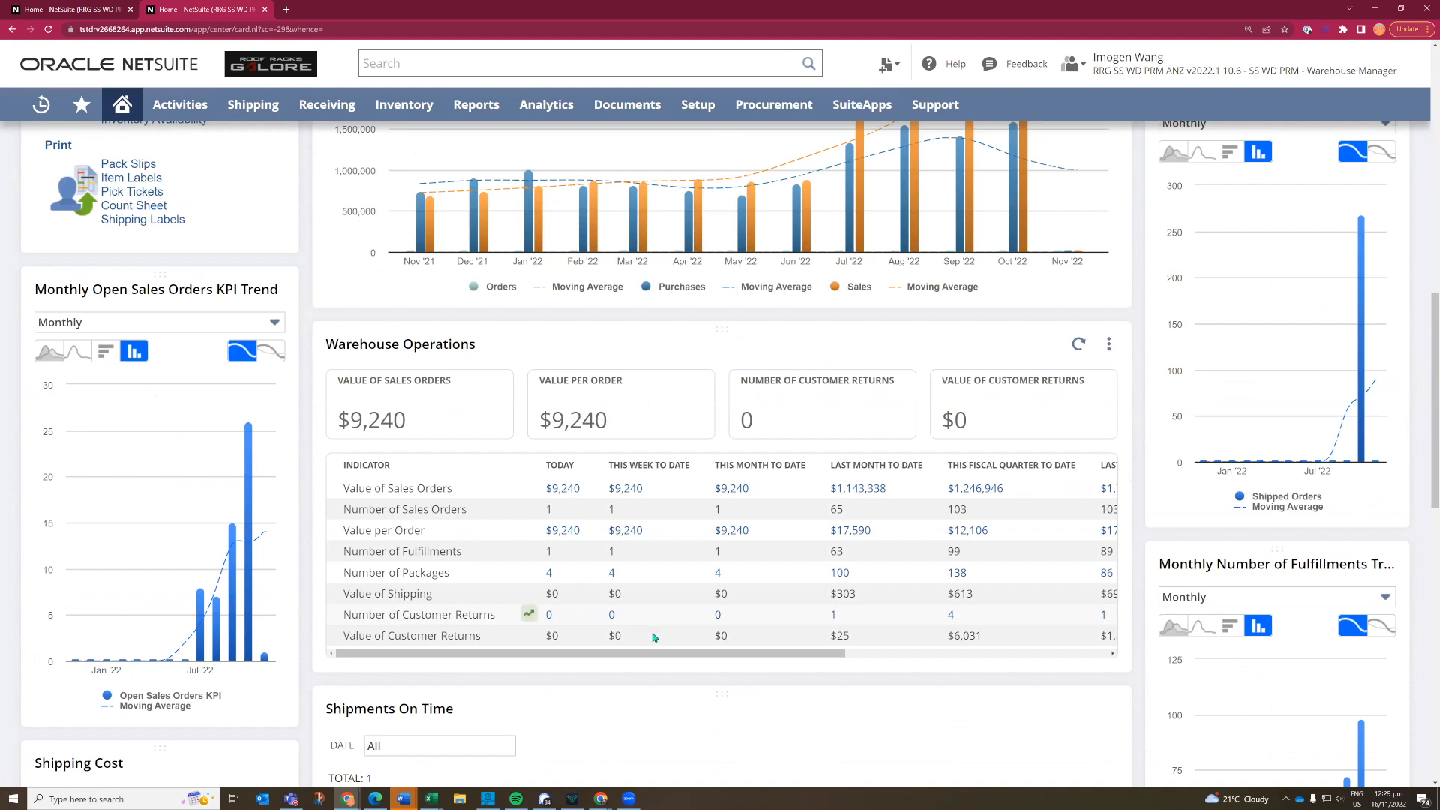
pyautogui.scroll(-2, 624, 658)
pyautogui.scroll(-1, 624, 659)
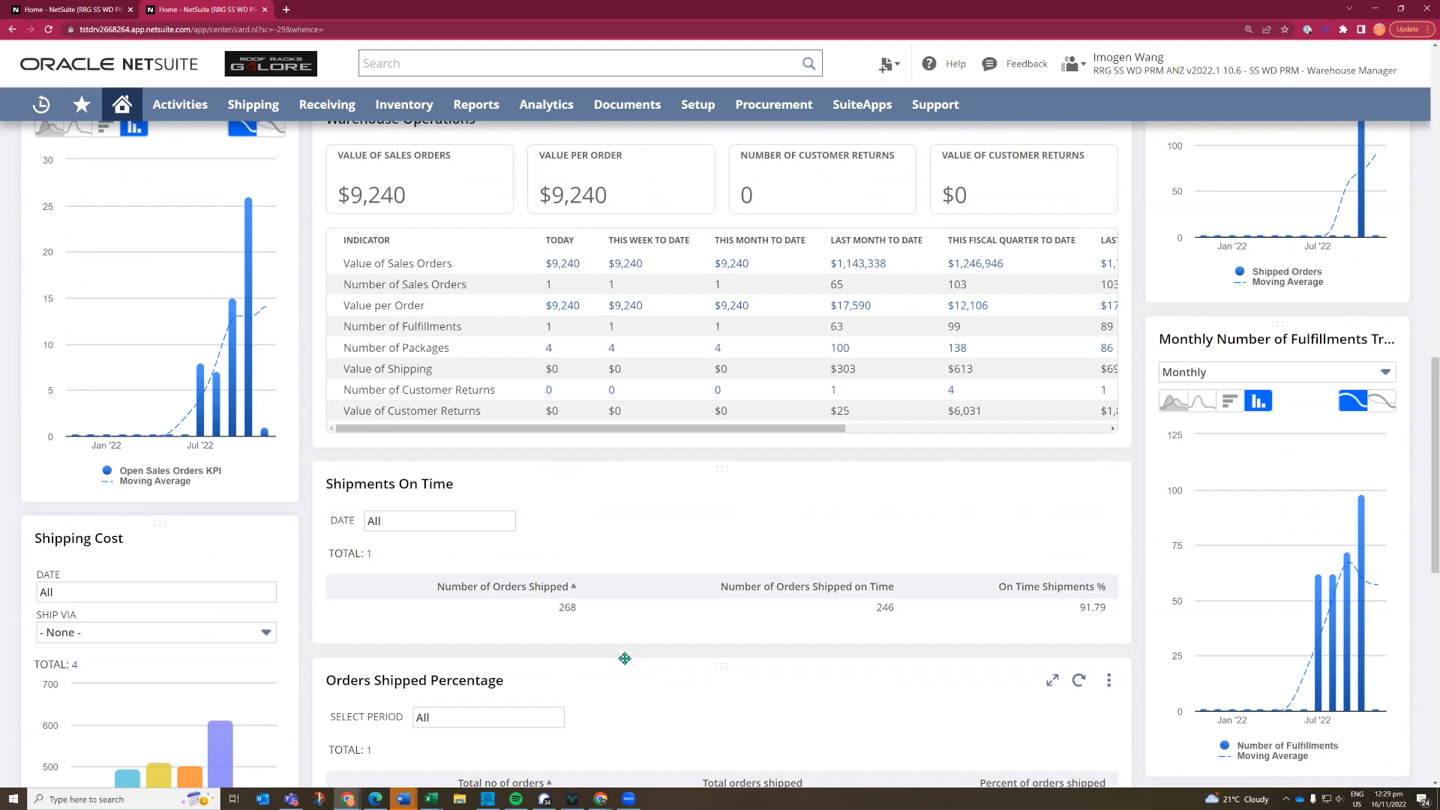
pyautogui.scroll(1, 940, 530)
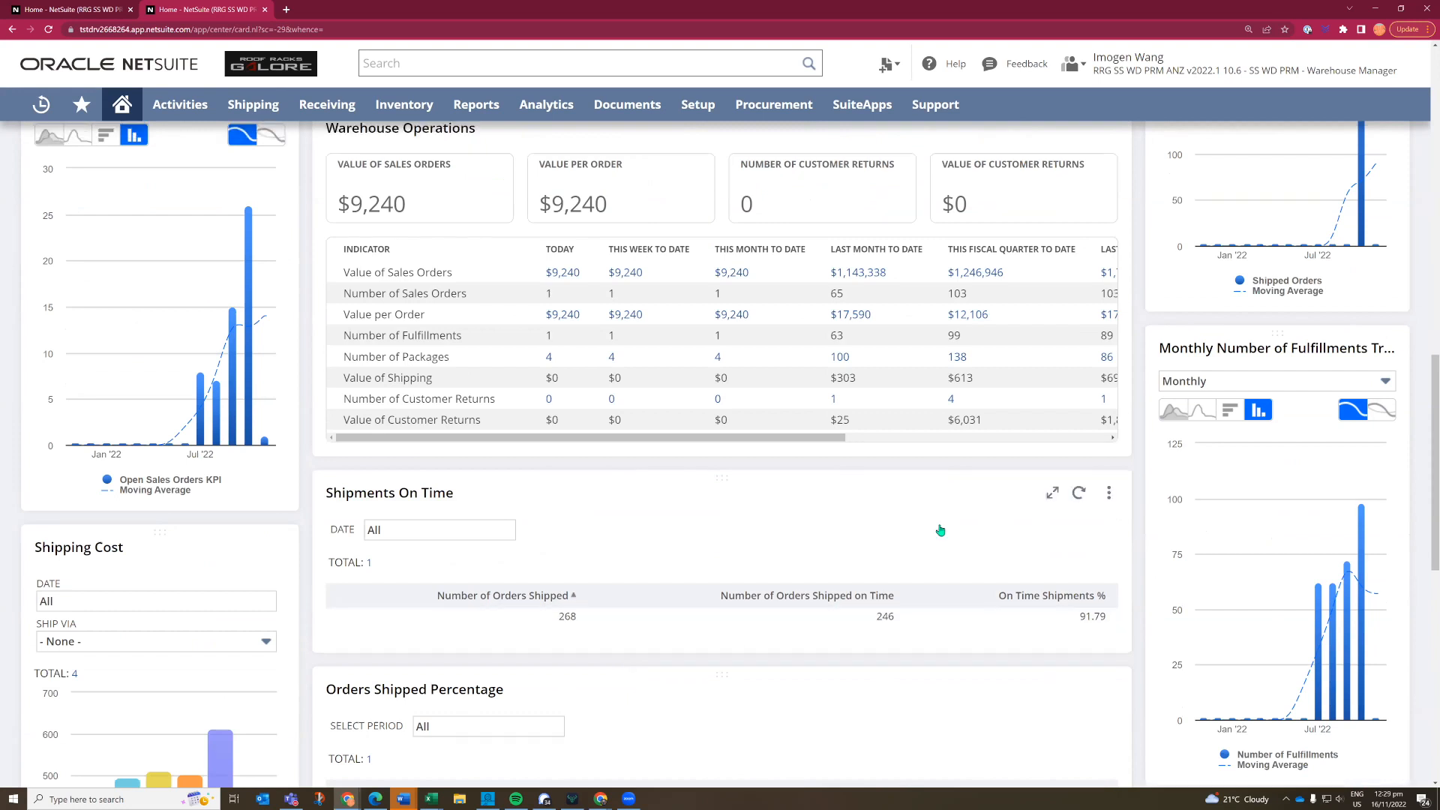
pyautogui.scroll(1, 940, 530)
pyautogui.scroll(15, 941, 531)
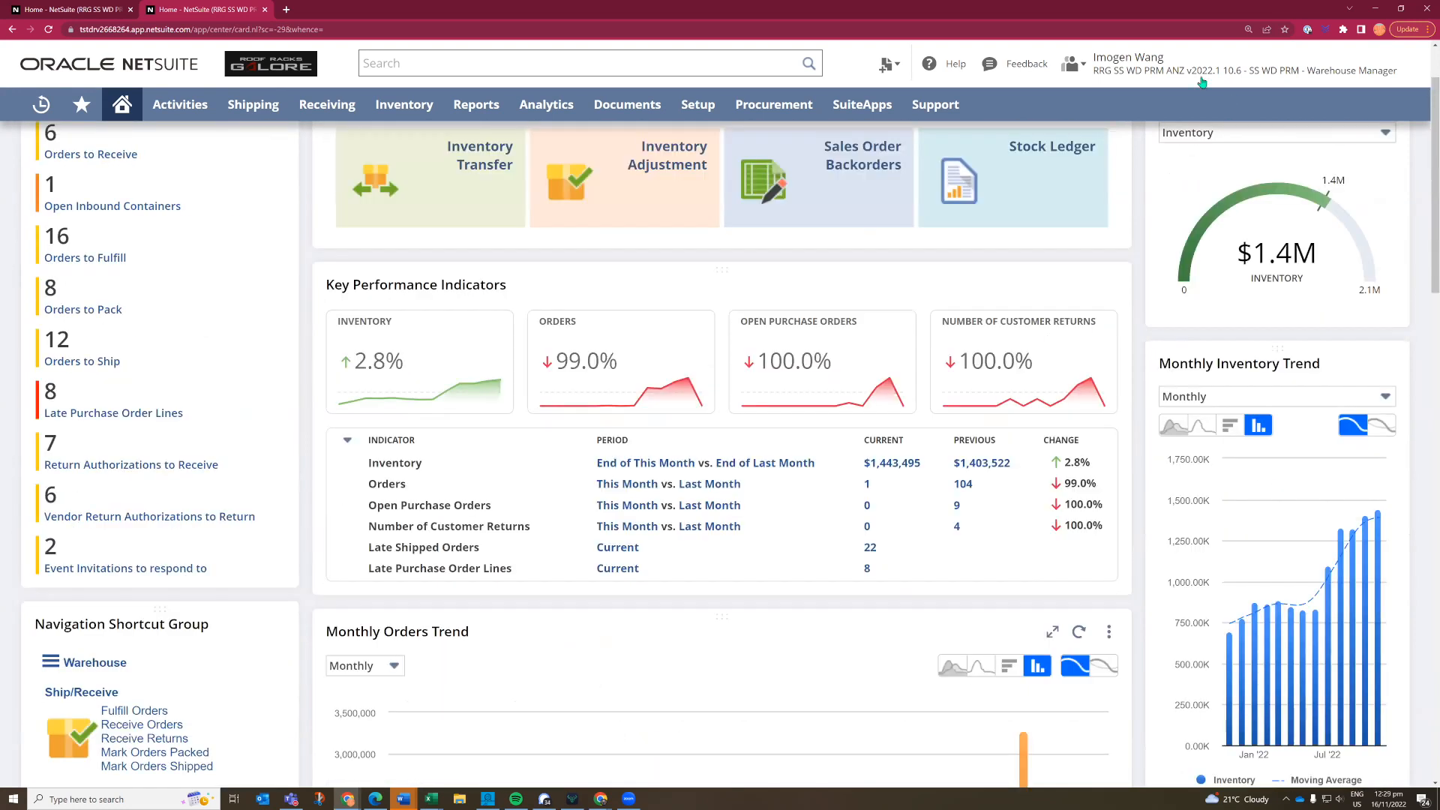
# - Switch to the SS WD PRM - Controller role and browse the Vendors purchasing options and the Financial reports available
pyautogui.moveTo(1192, 75)
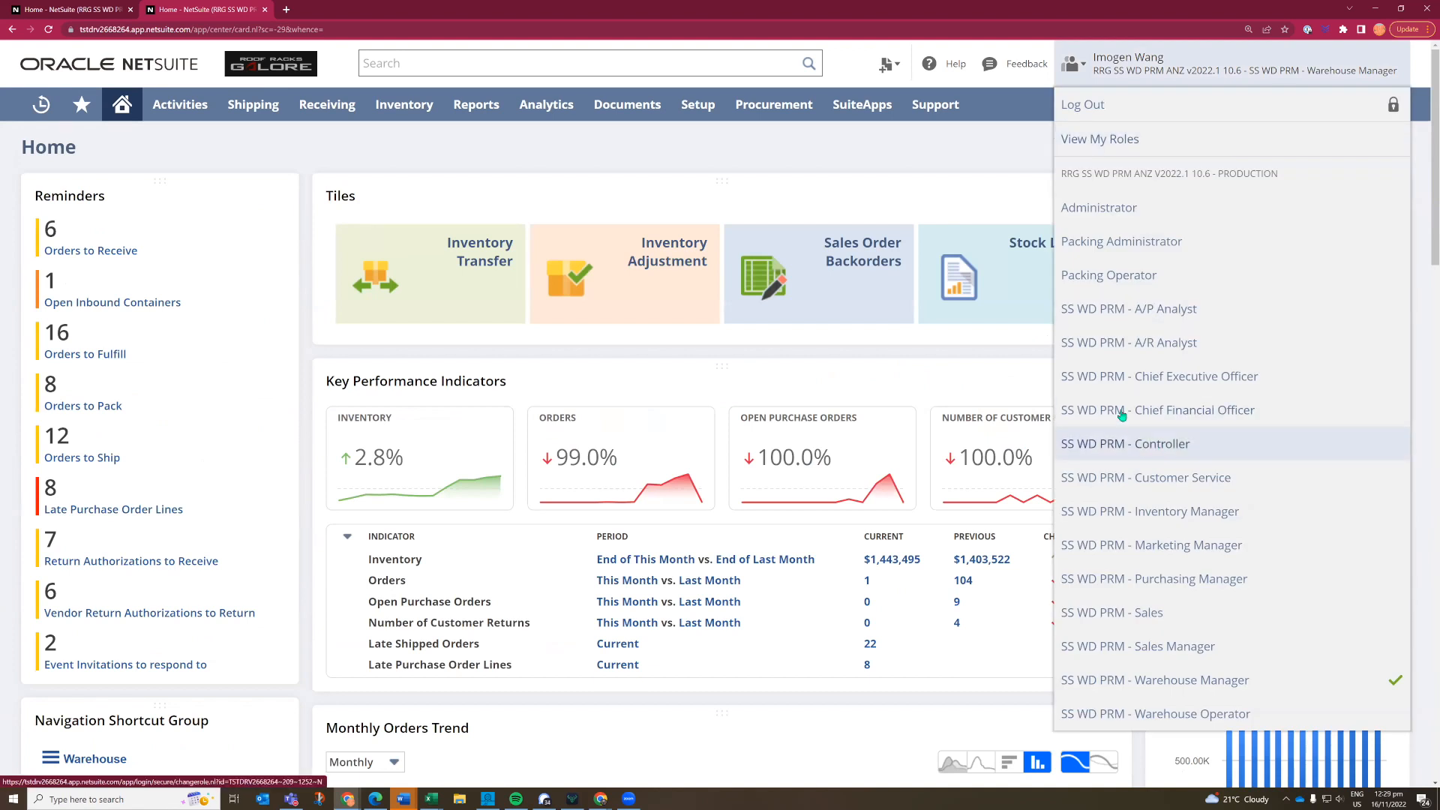
pyautogui.click(1100, 448)
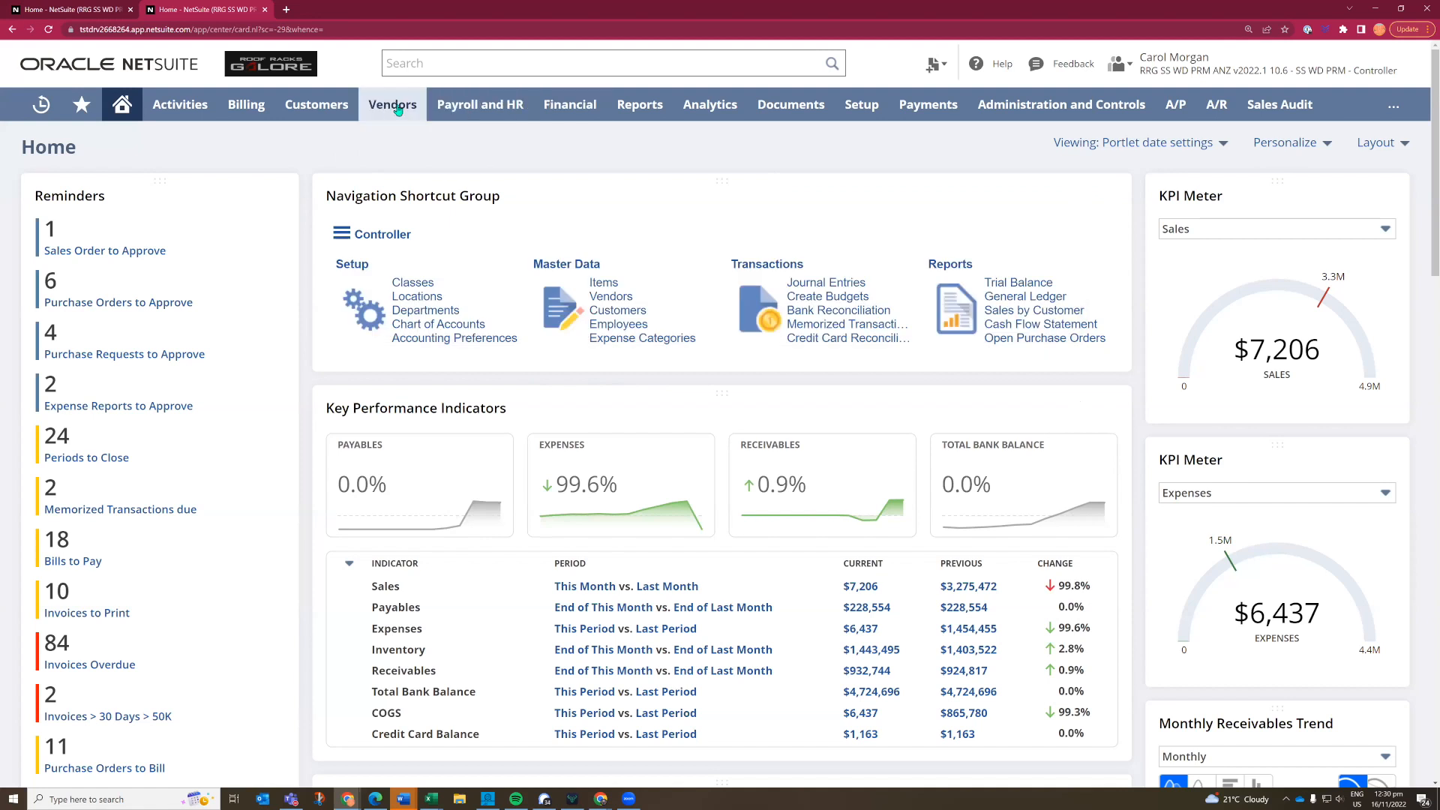
pyautogui.moveTo(398, 105)
pyautogui.moveTo(542, 221)
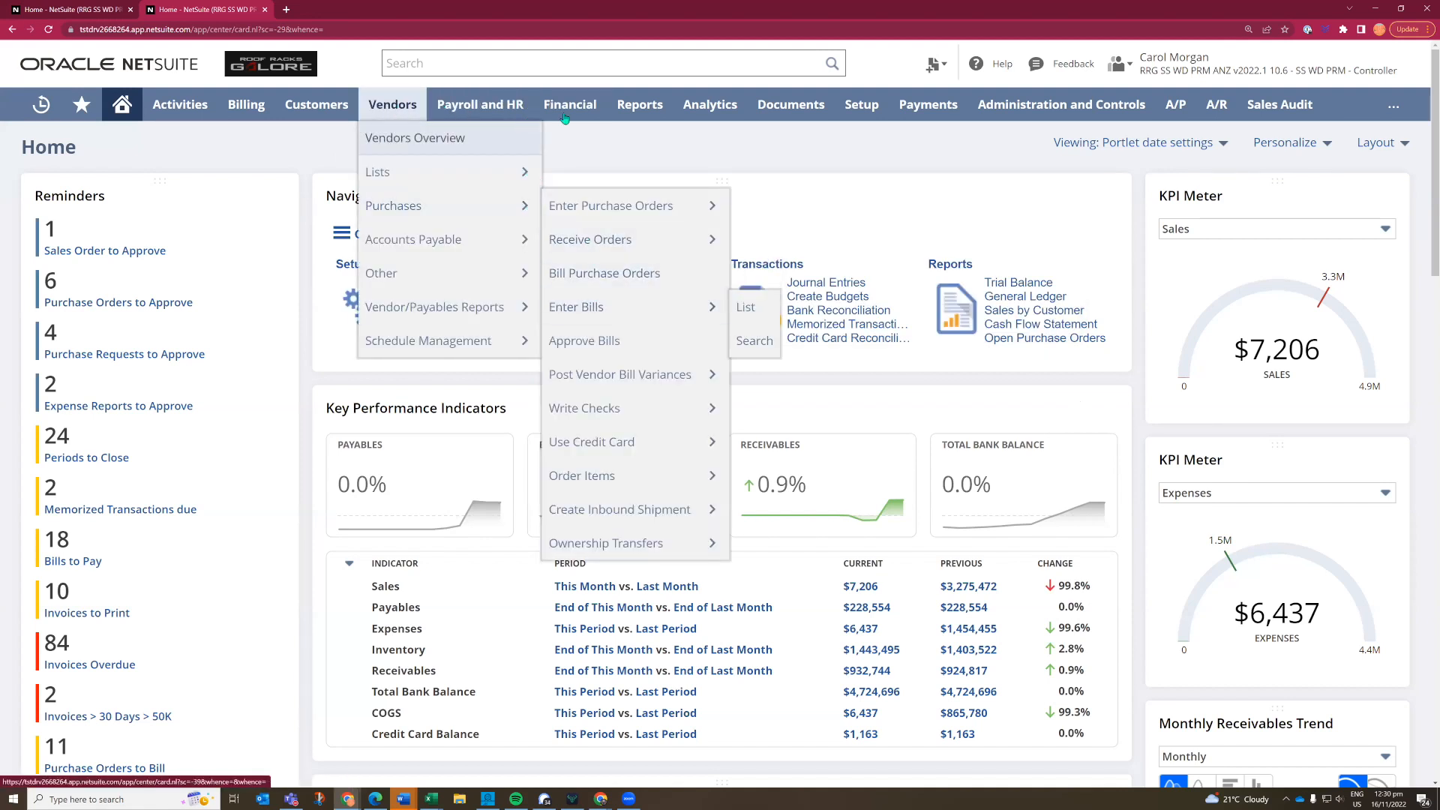
pyautogui.moveTo(567, 113)
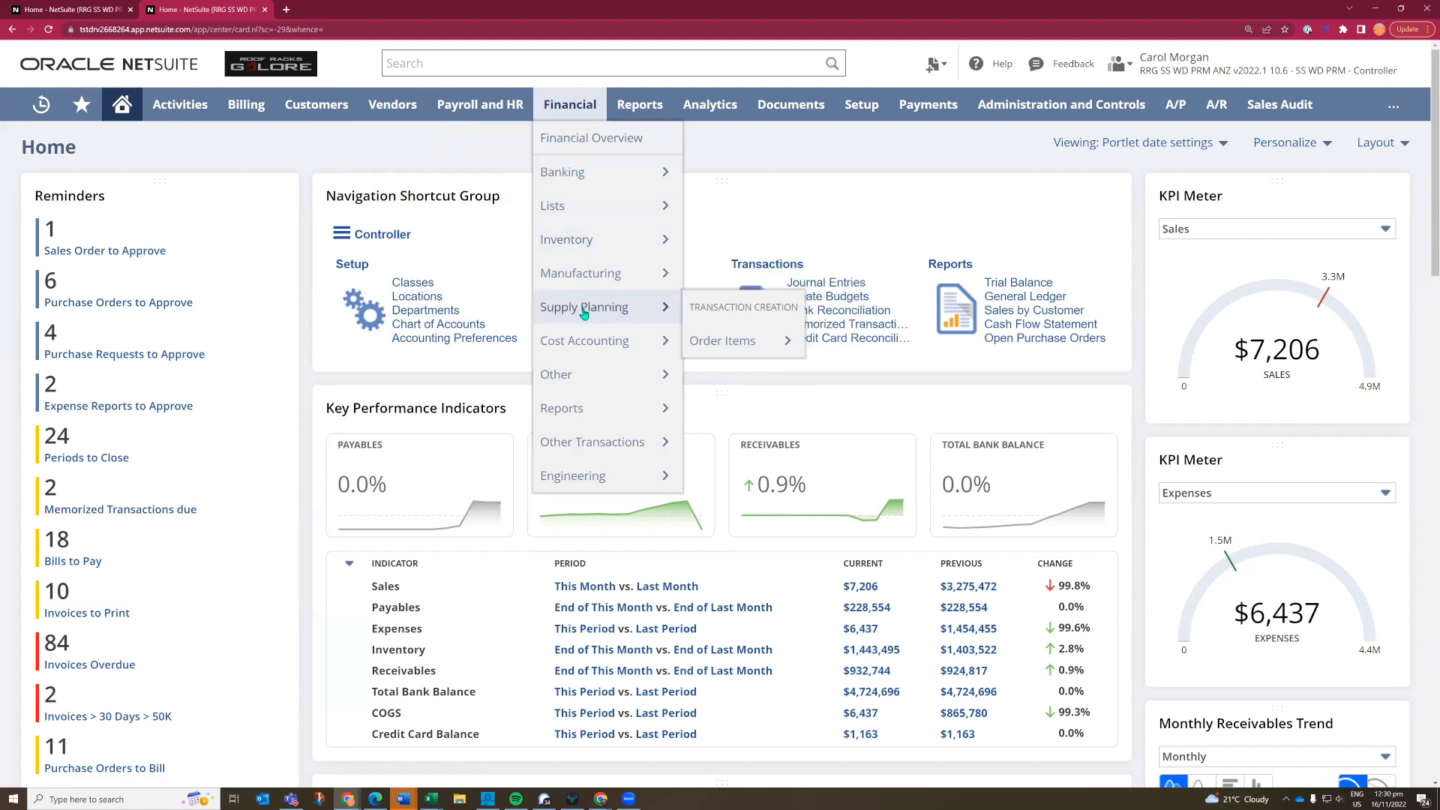
pyautogui.moveTo(595, 416)
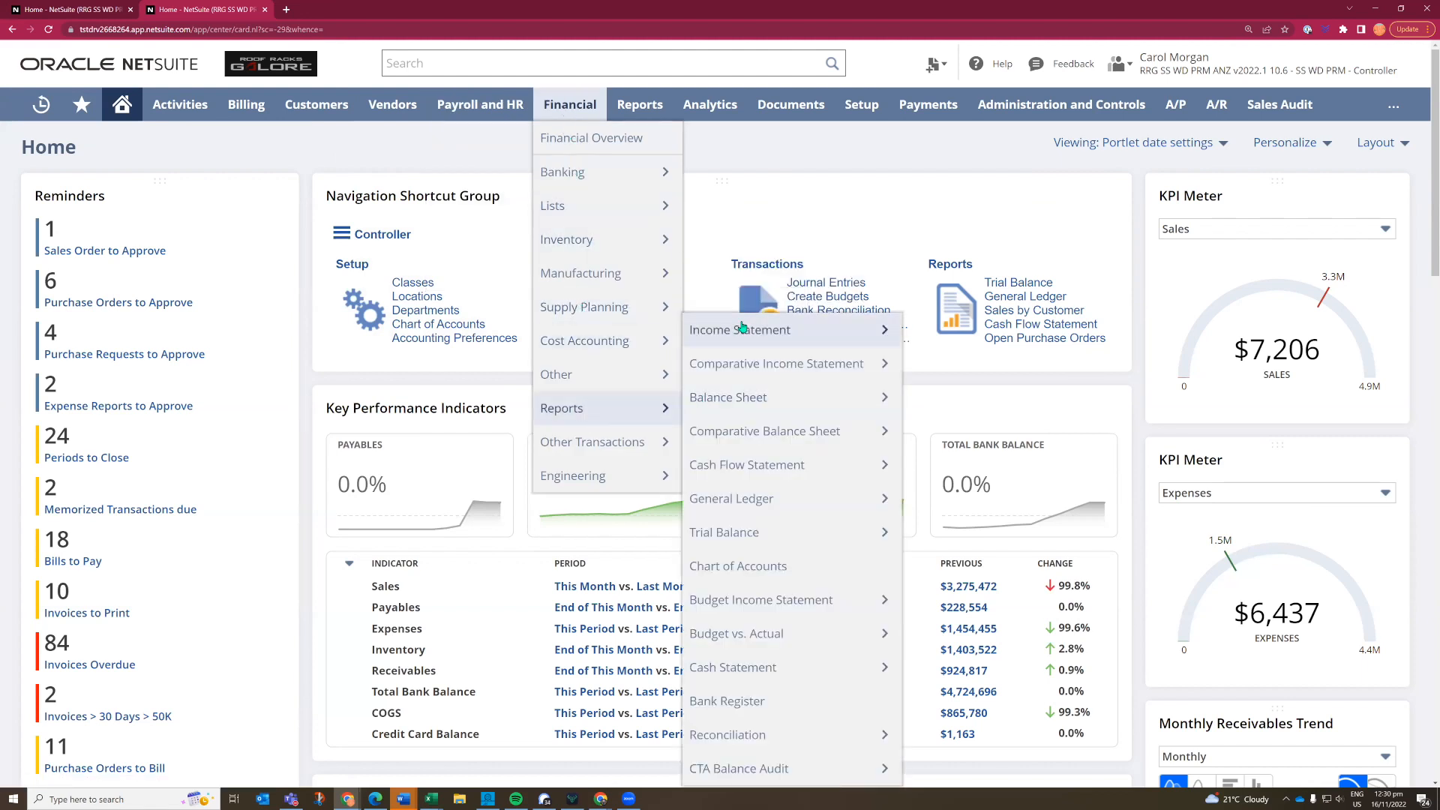
pyautogui.moveTo(725, 412)
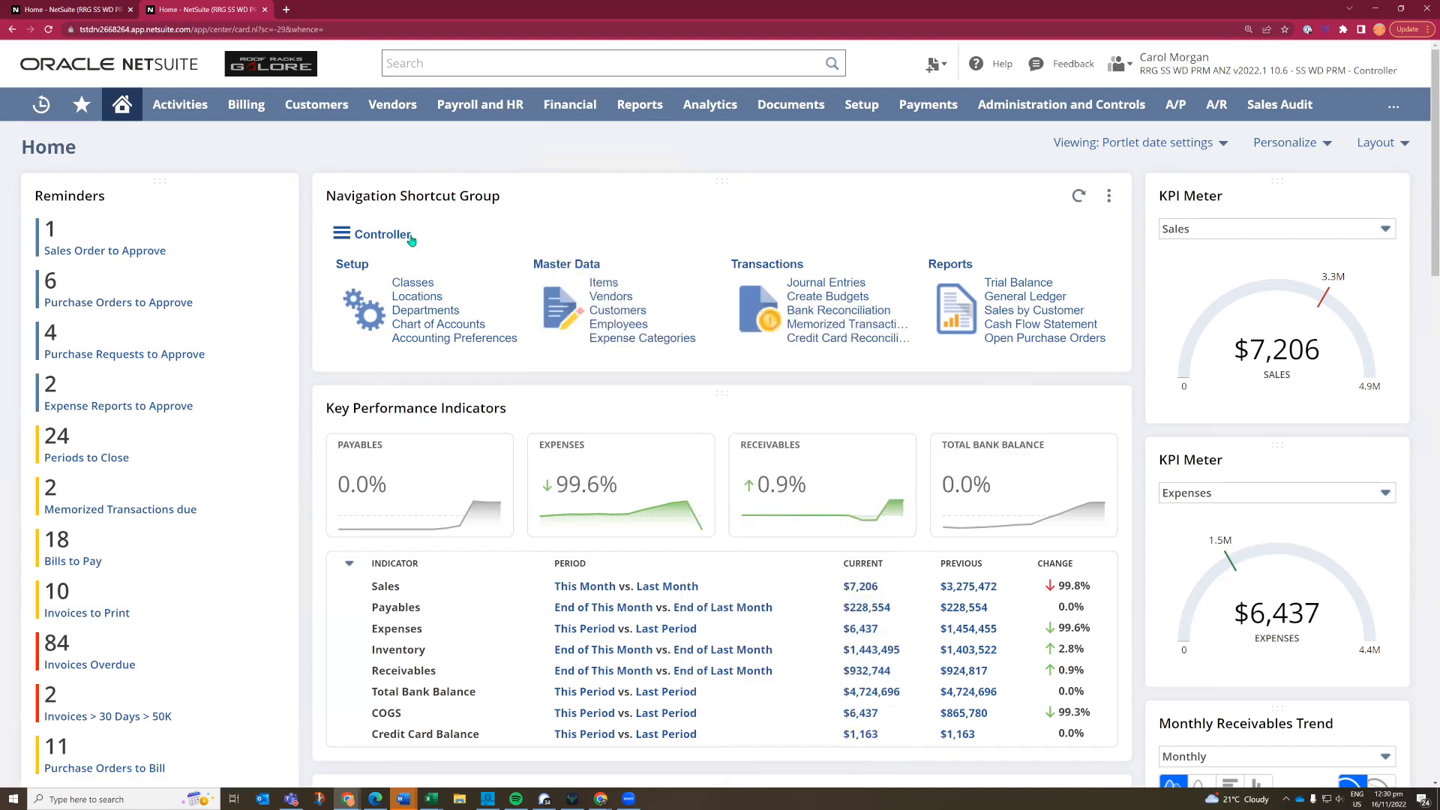
# - Look through the role categories offered in the Navigation Shortcut Group, keeping Controller selected
pyautogui.click(385, 237)
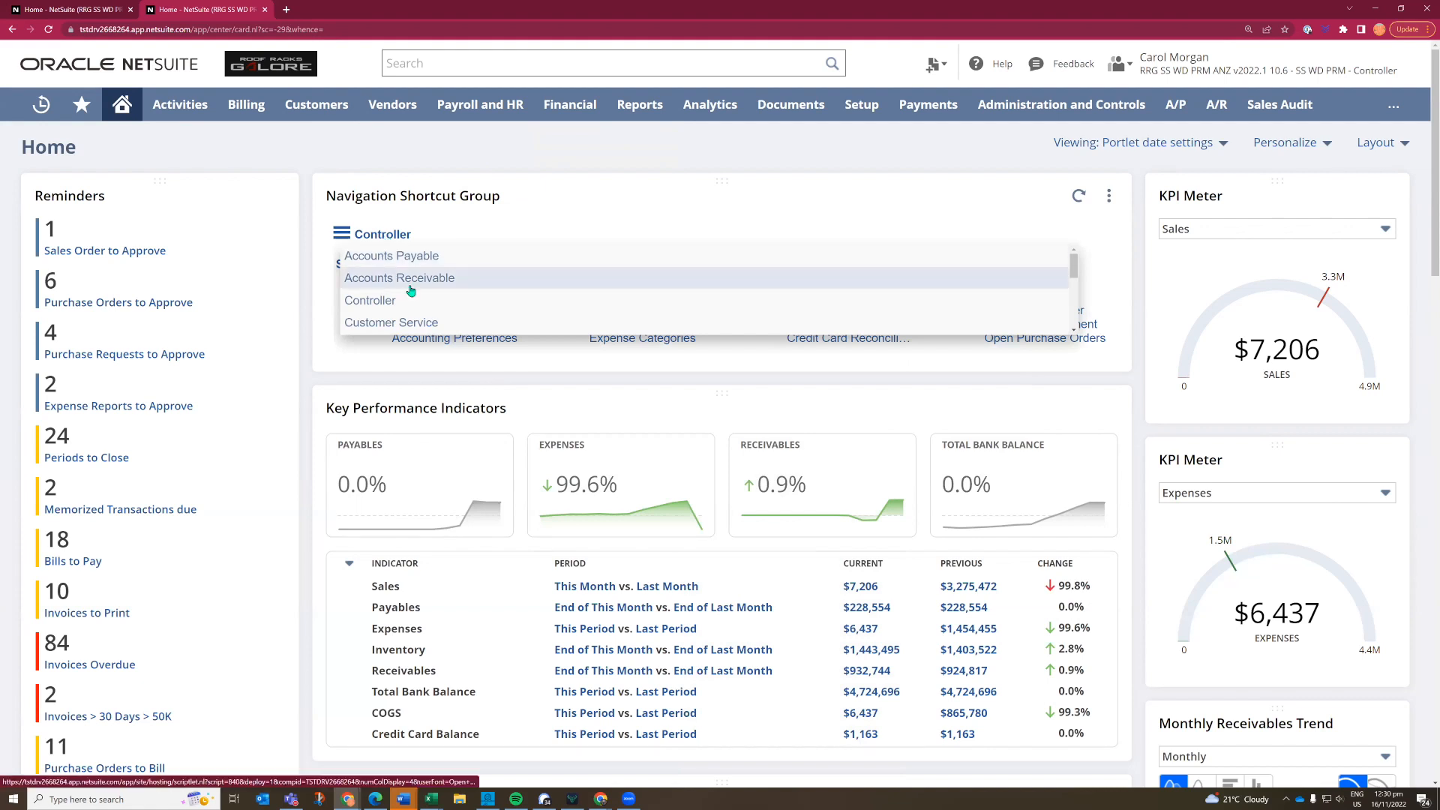
pyautogui.scroll(-1, 411, 290)
pyautogui.scroll(-3, 410, 290)
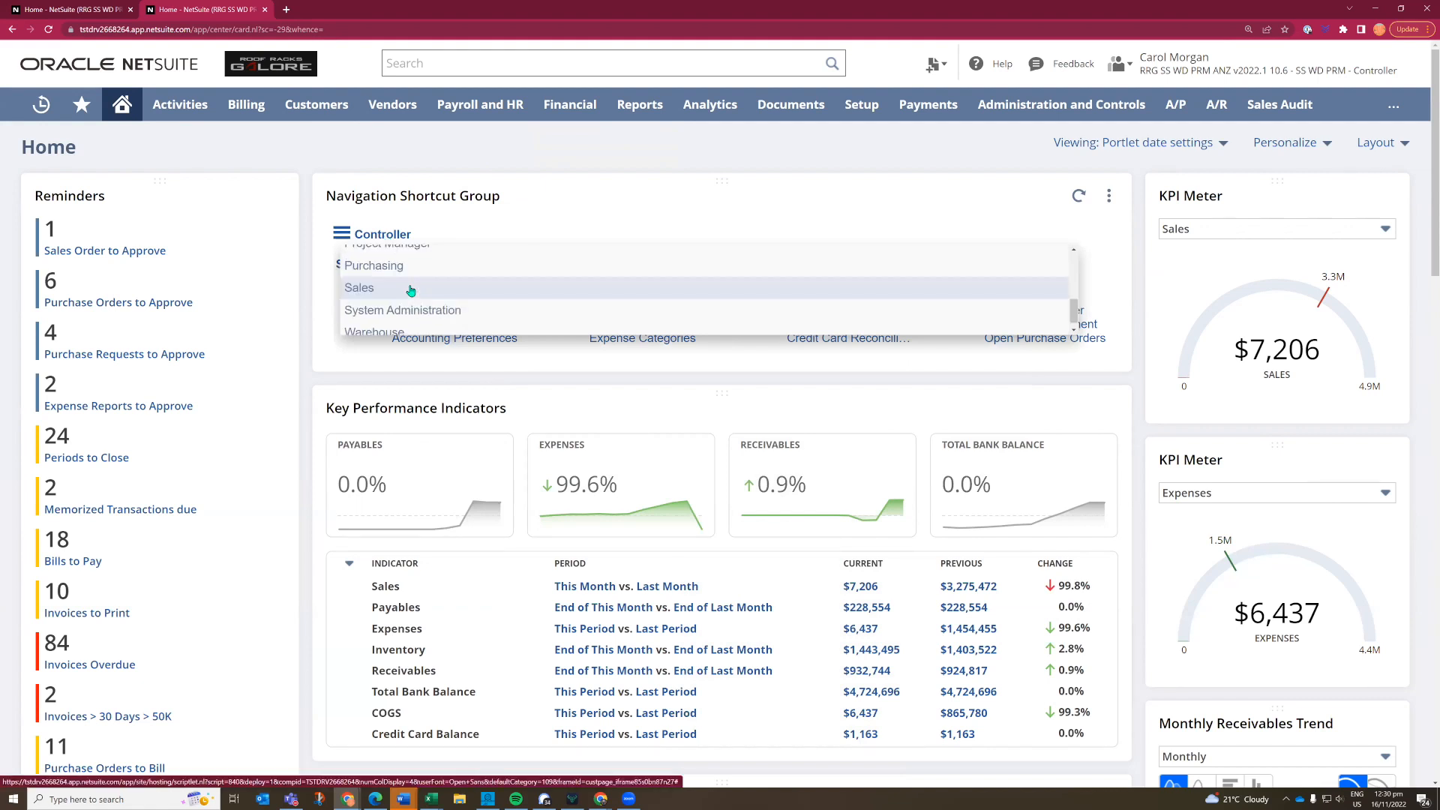
pyautogui.scroll(-1, 410, 290)
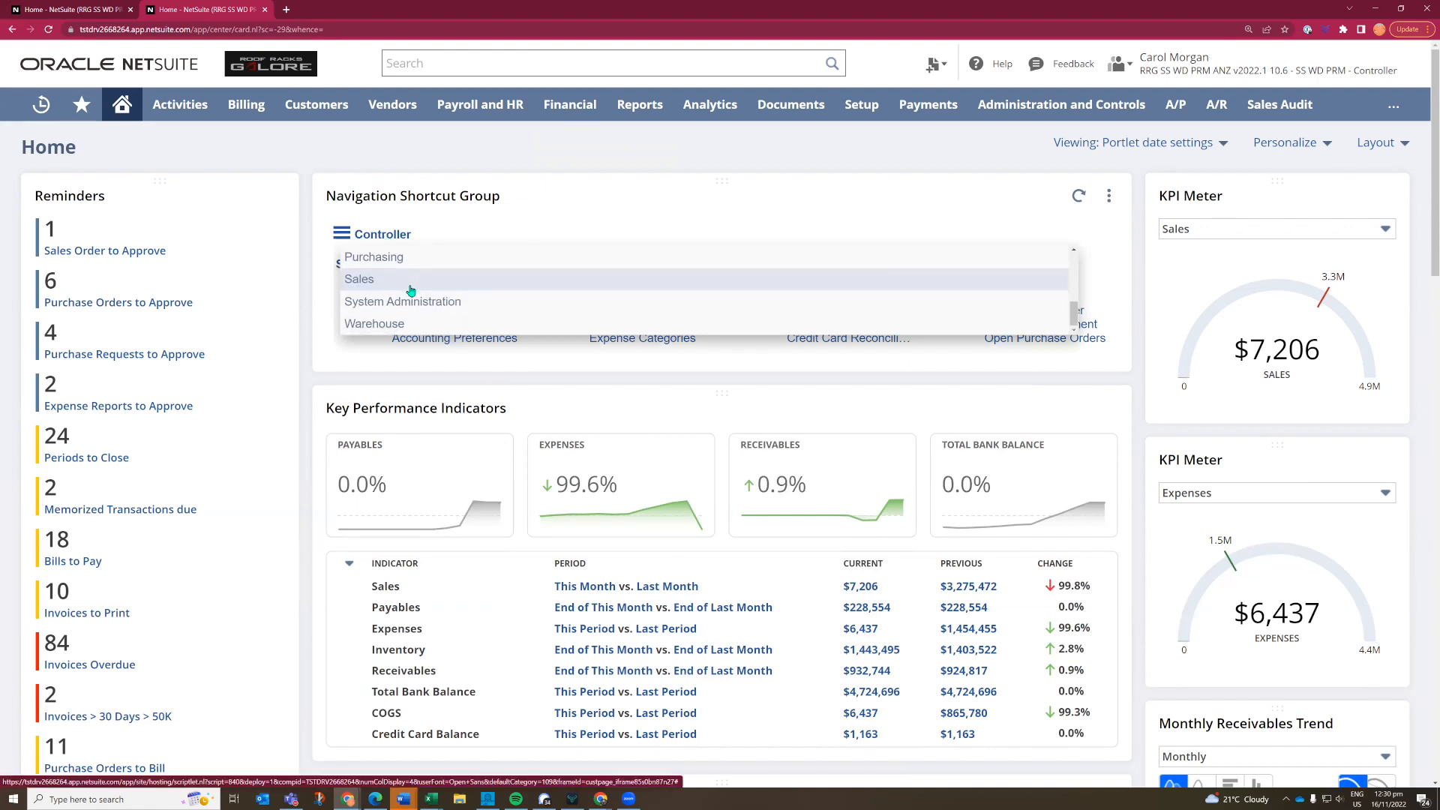
pyautogui.click(487, 148)
pyautogui.scroll(-1, 542, 411)
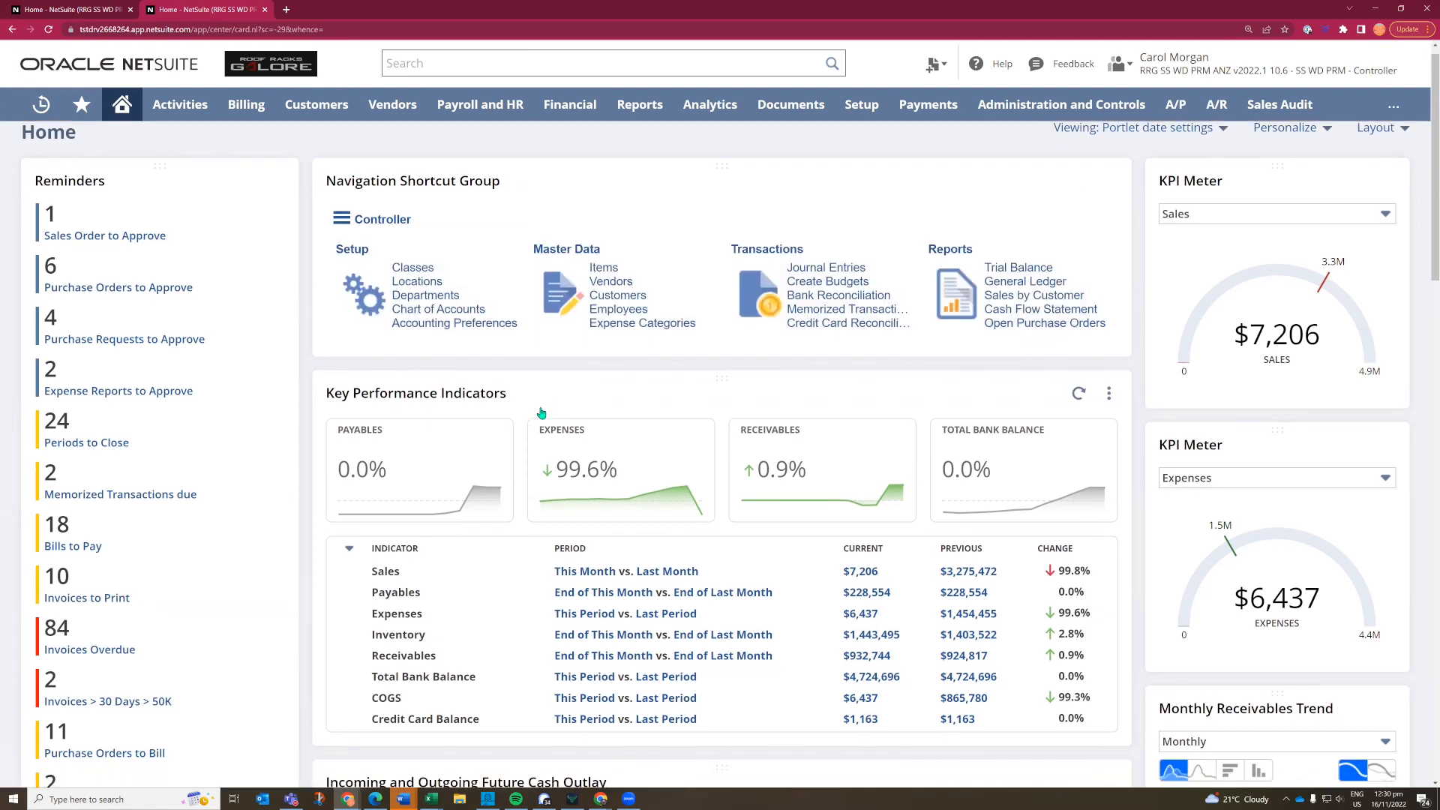
# - Drill down from the current Receivables KPI through the A/R Aging Summary to Black Dragon Corp's invoice dated 16/11/2022
pyautogui.scroll(-1, 541, 412)
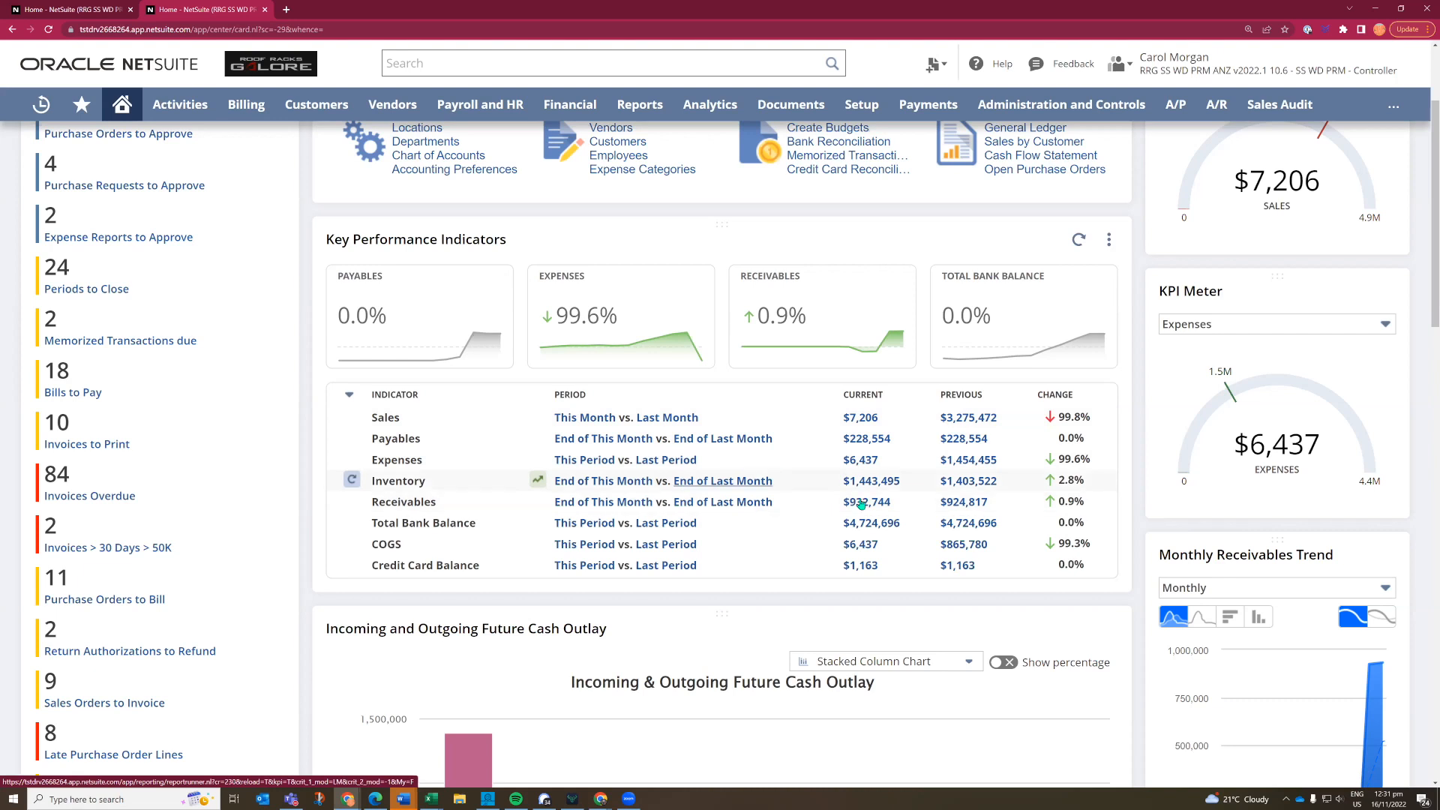
pyautogui.click(863, 504)
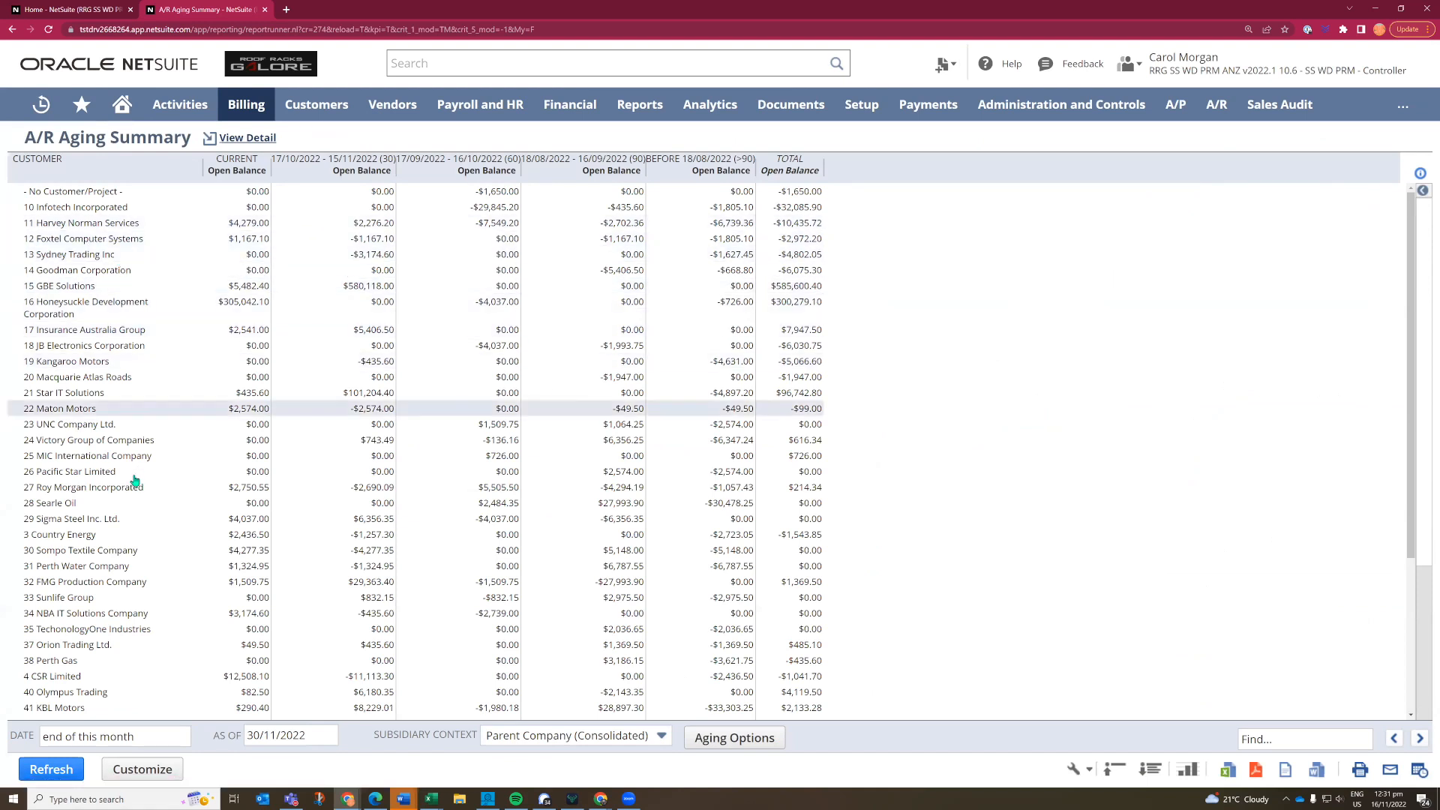
pyautogui.scroll(-3, 135, 480)
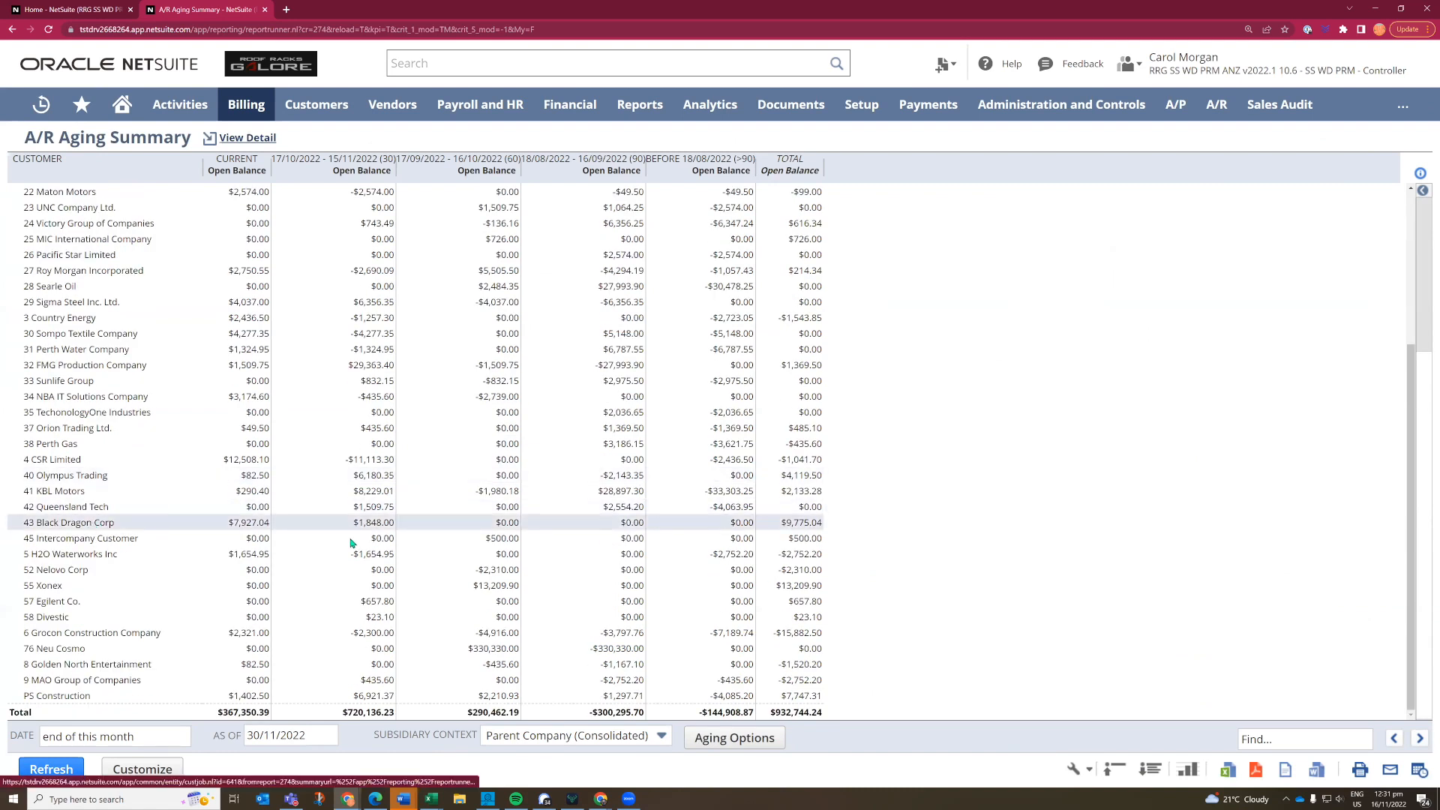
pyautogui.click(798, 525)
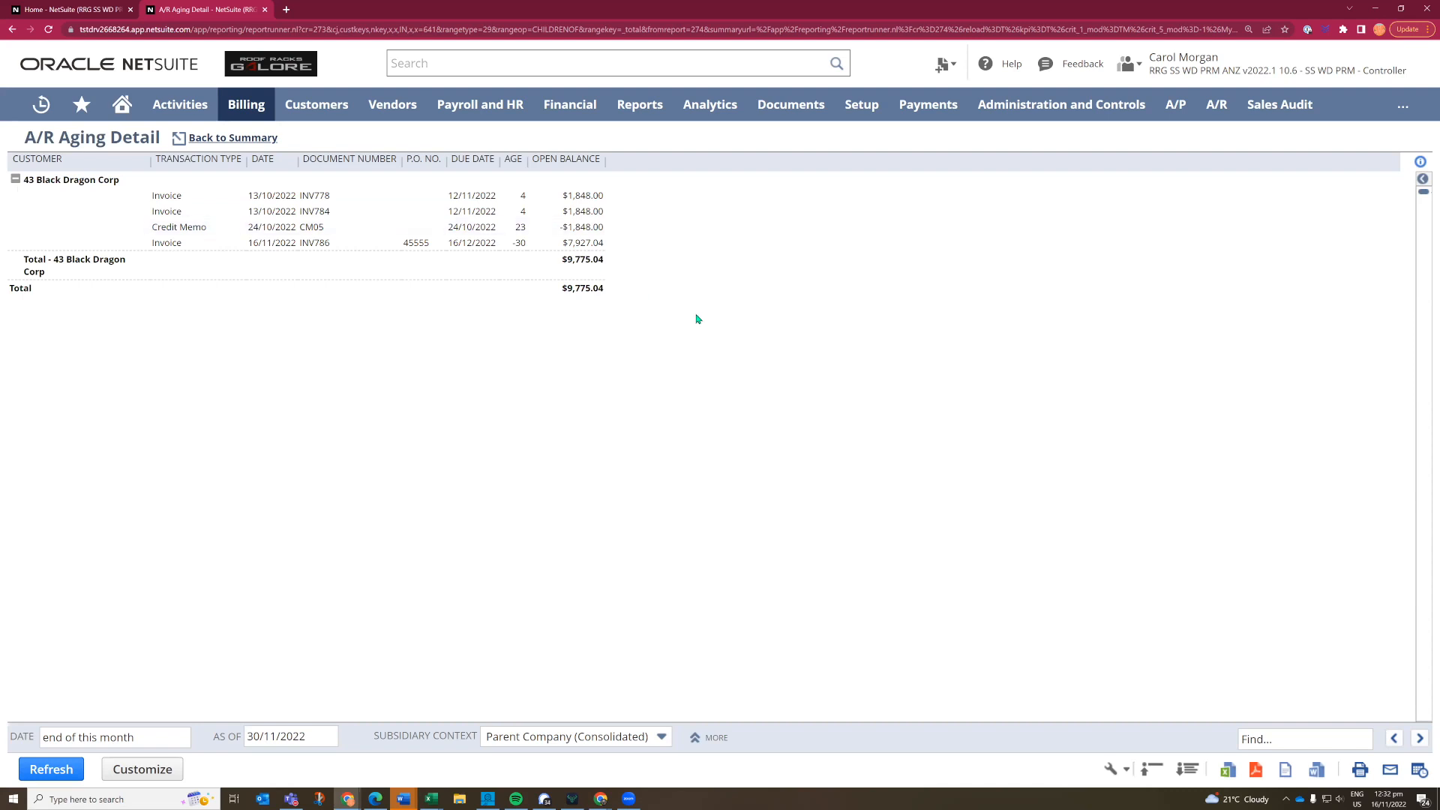
pyautogui.click(583, 243)
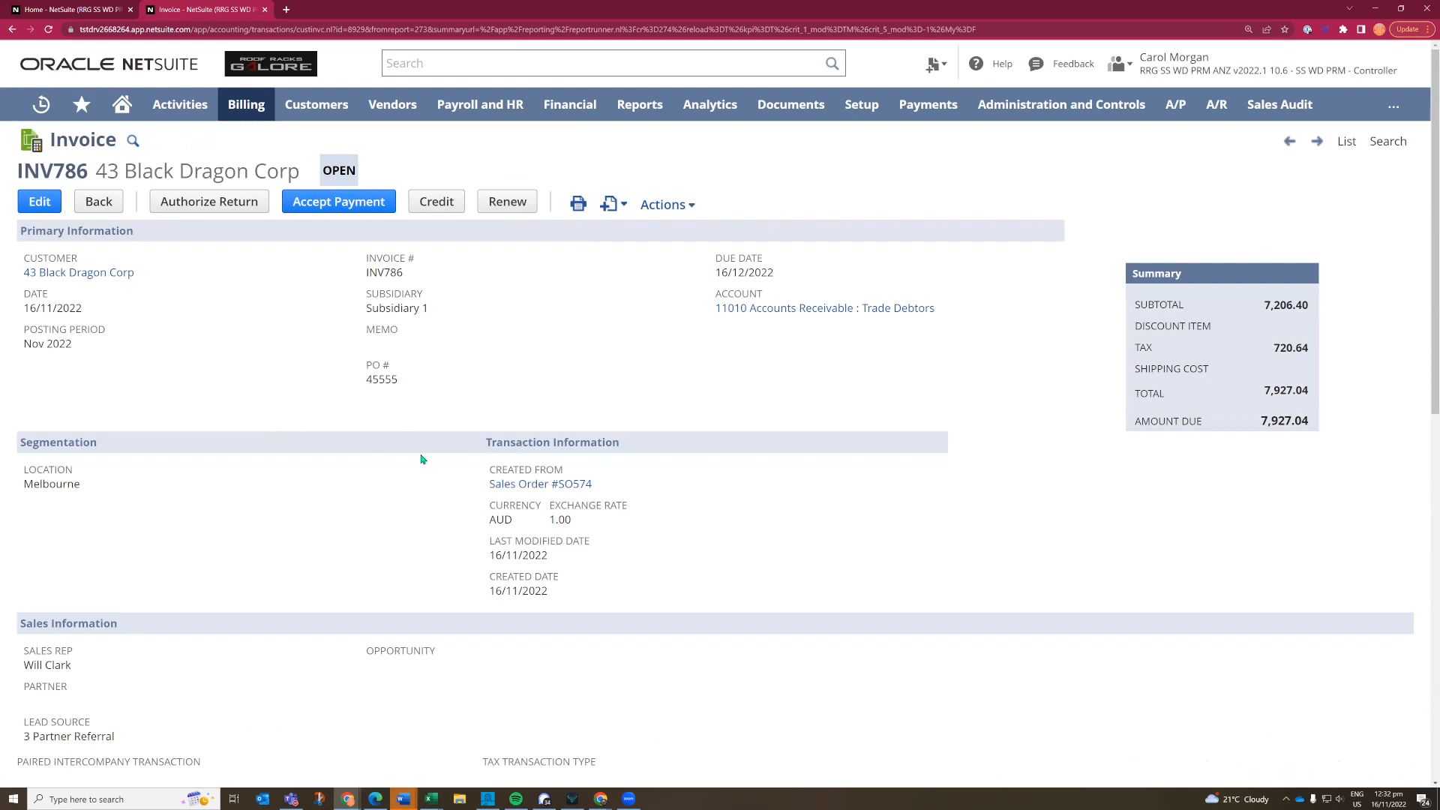
# - Open the invoice's source sales order in a separate browser tab and examine its item quantities and related records
pyautogui.rightClick(516, 487)
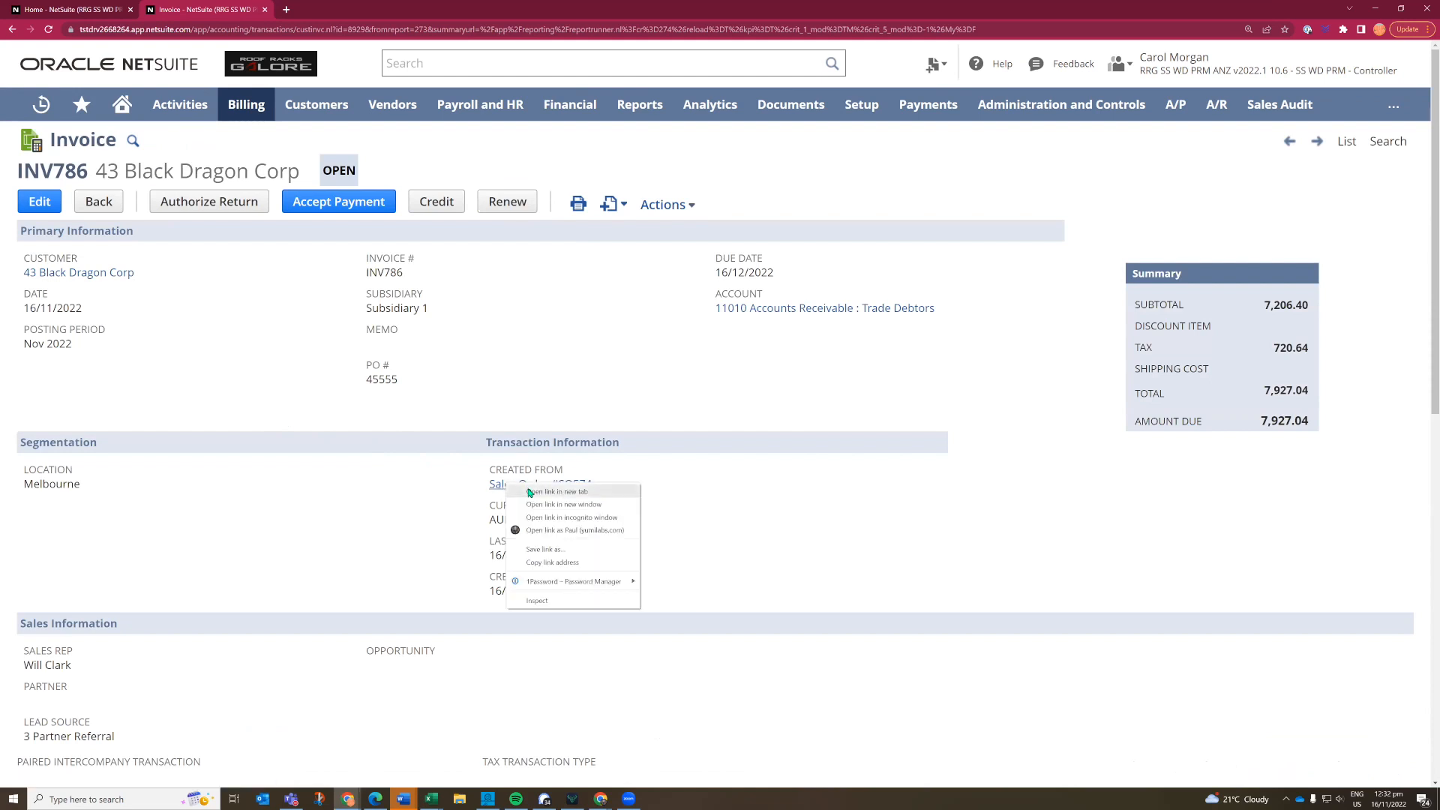
pyautogui.click(530, 492)
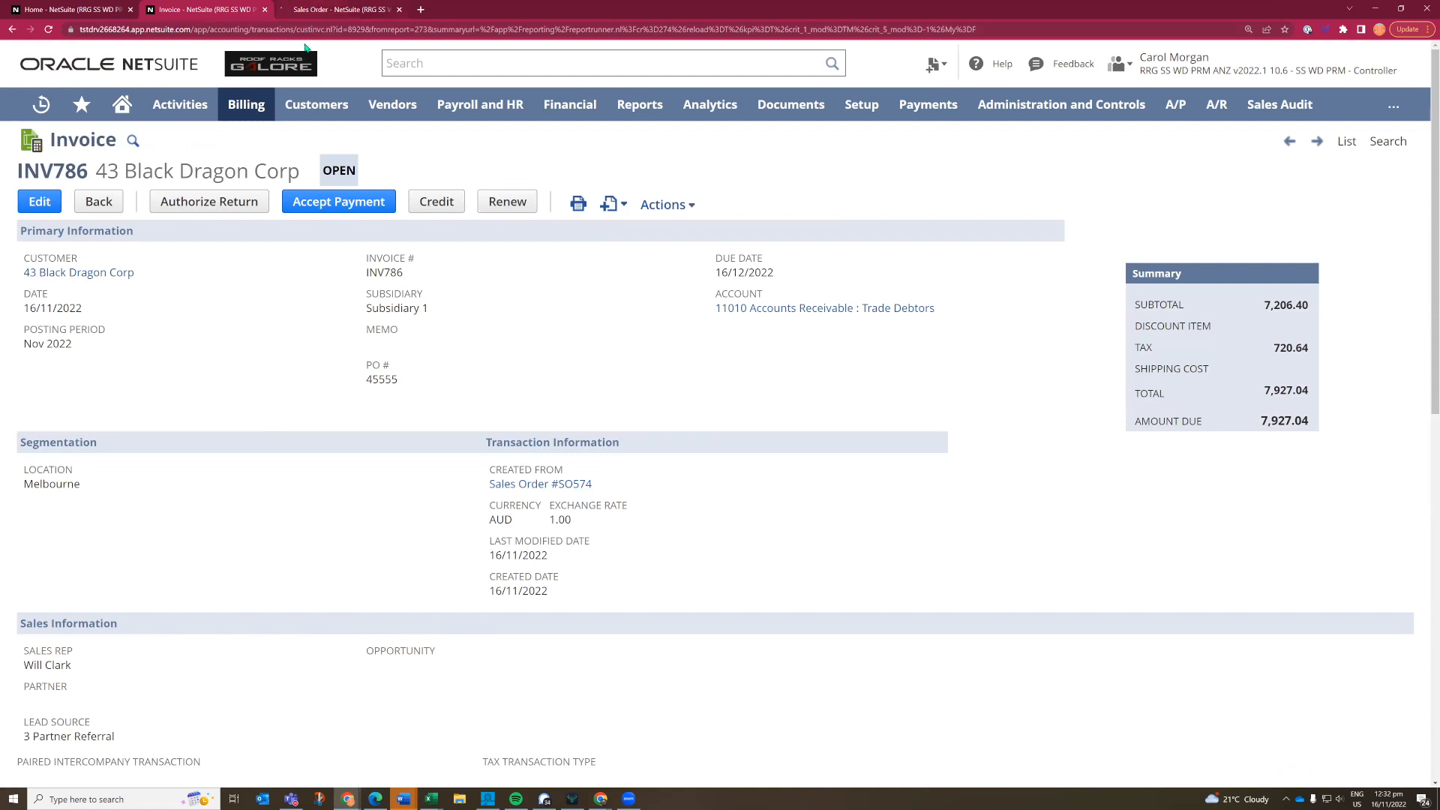
pyautogui.click(321, 10)
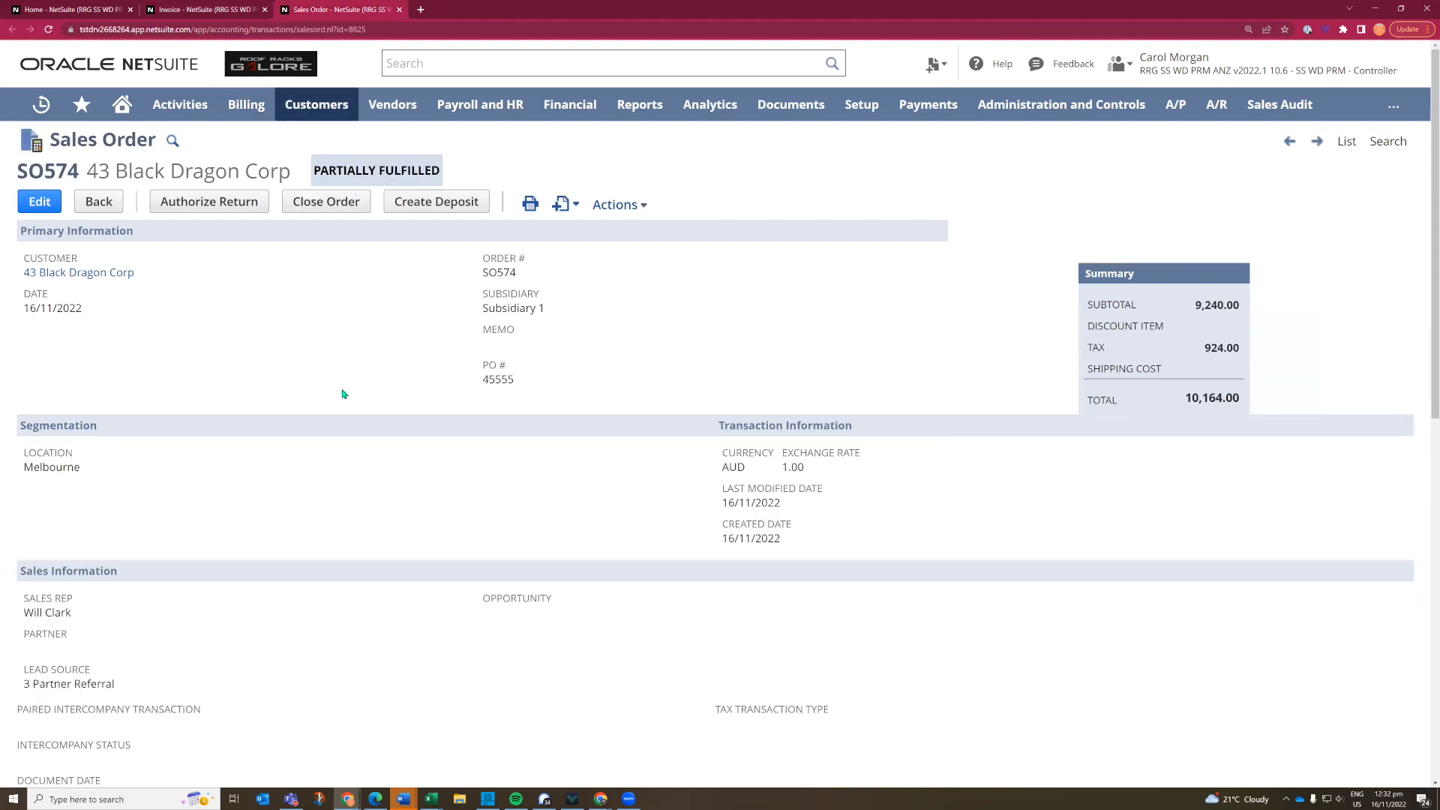
pyautogui.scroll(-7, 342, 394)
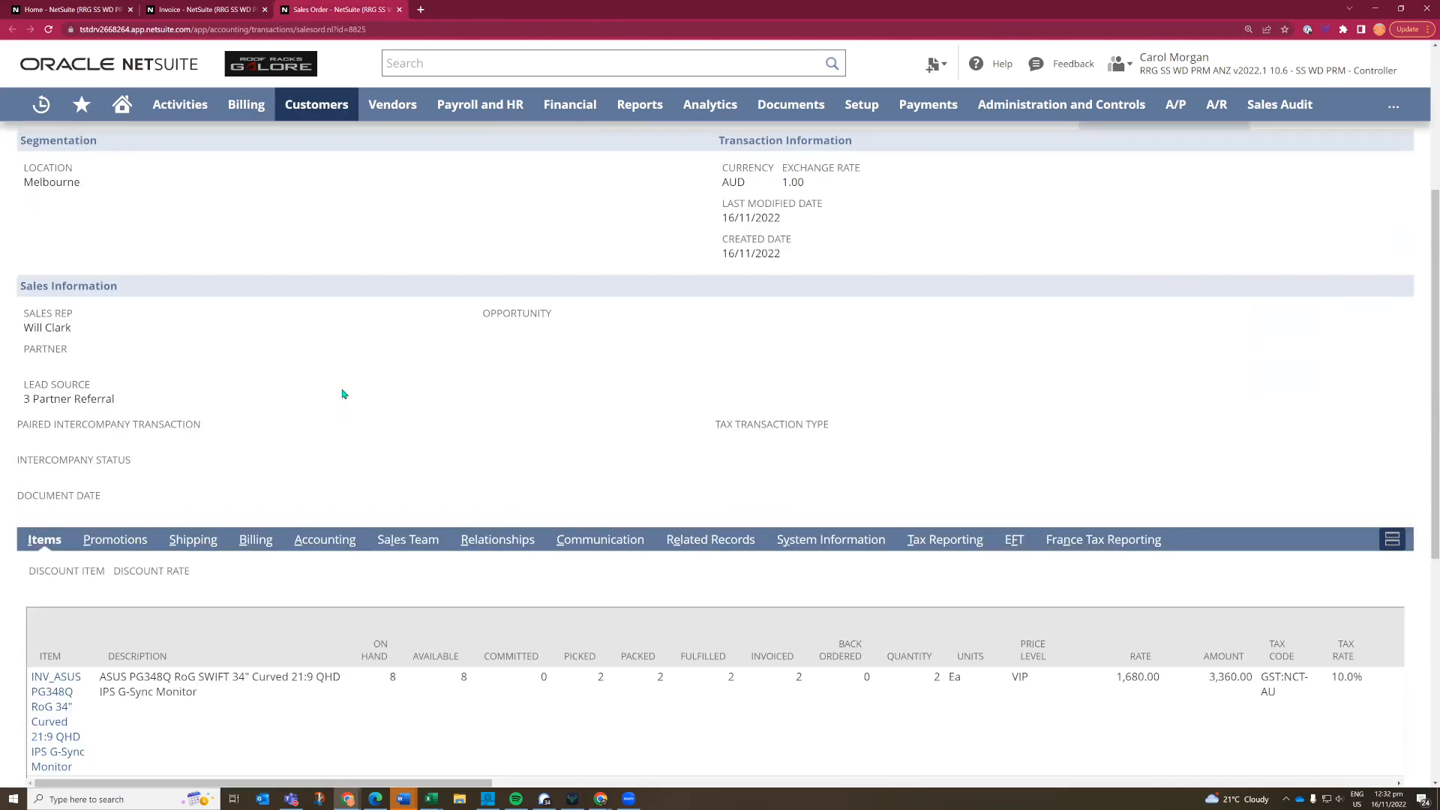
pyautogui.scroll(-1, 342, 394)
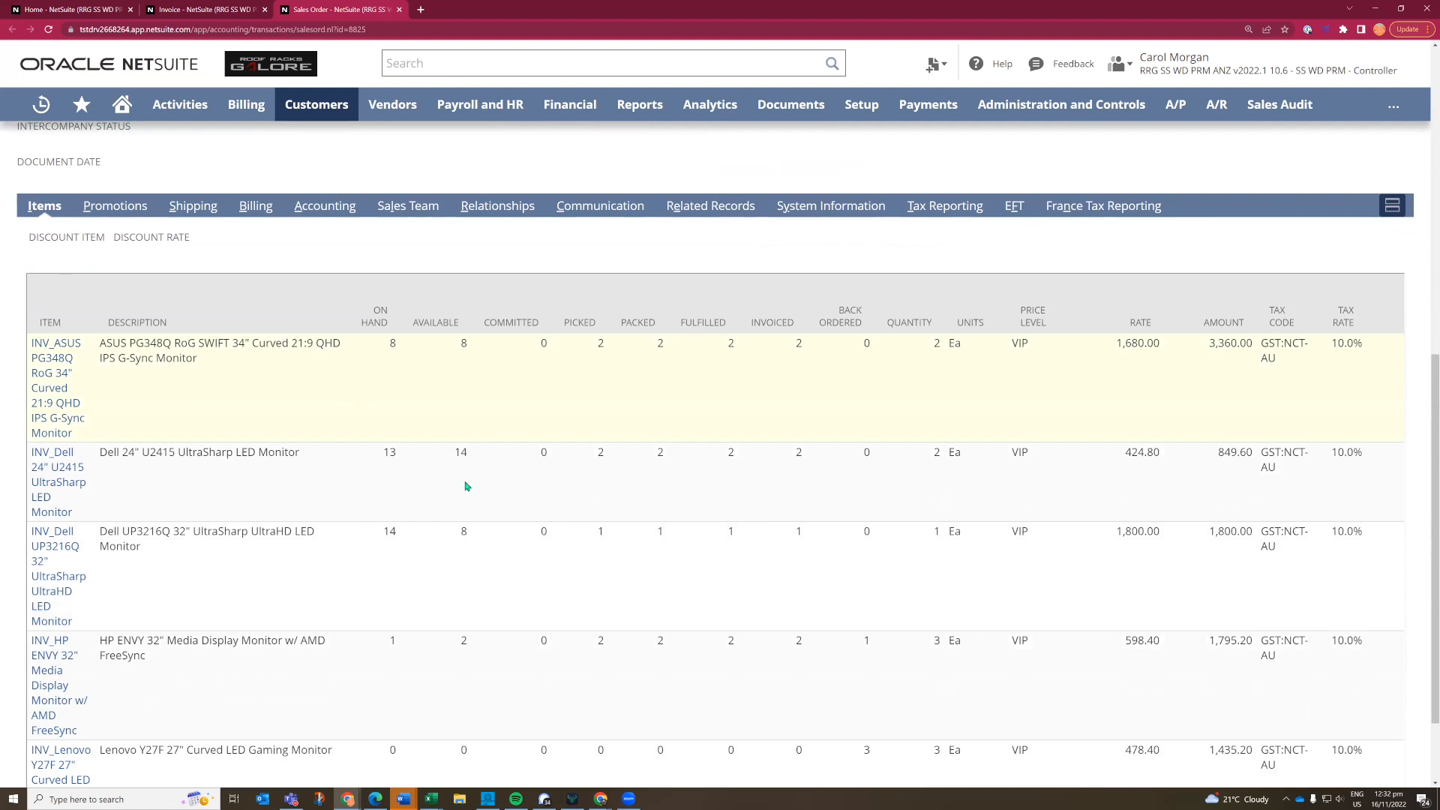
pyautogui.scroll(-2, 834, 645)
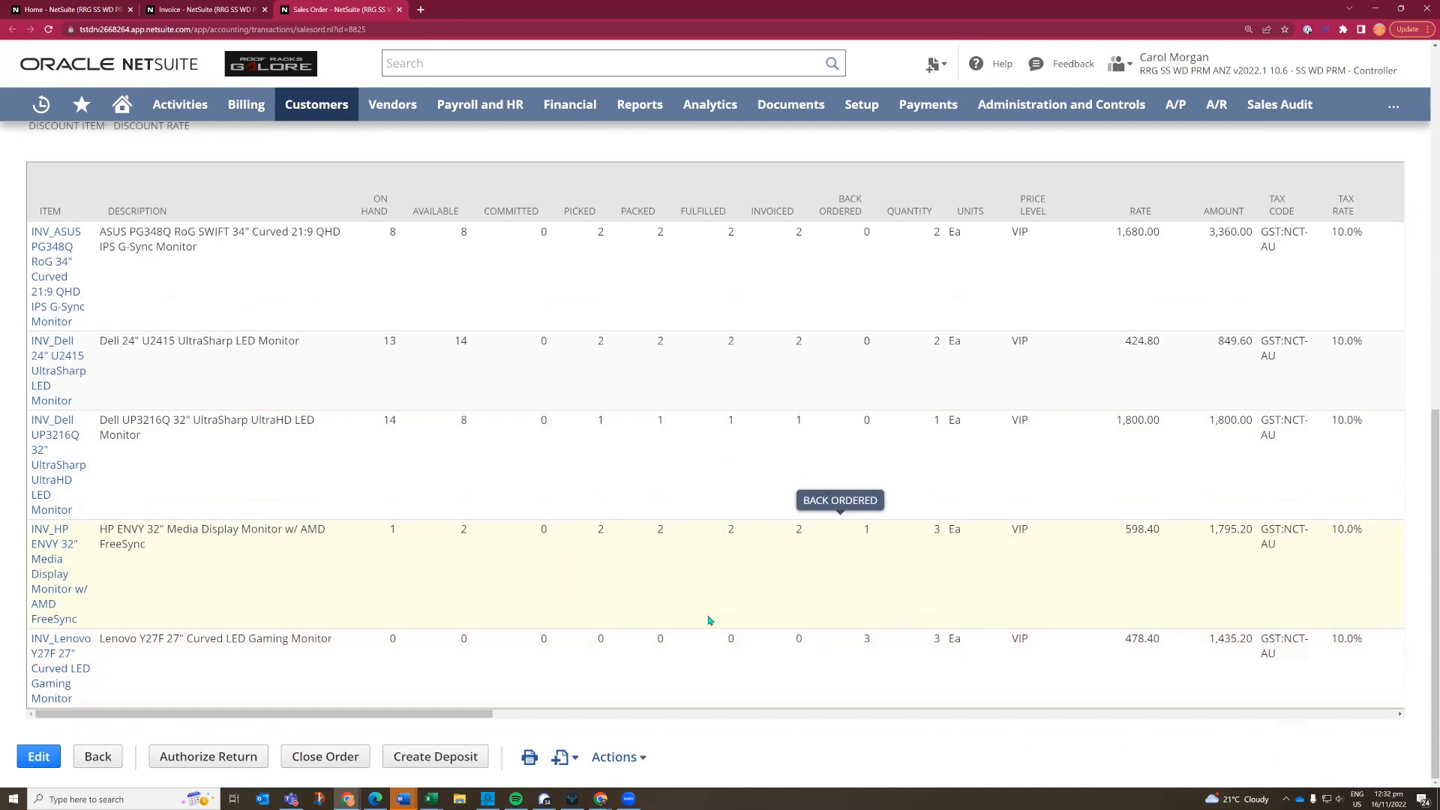
pyautogui.scroll(3, 713, 620)
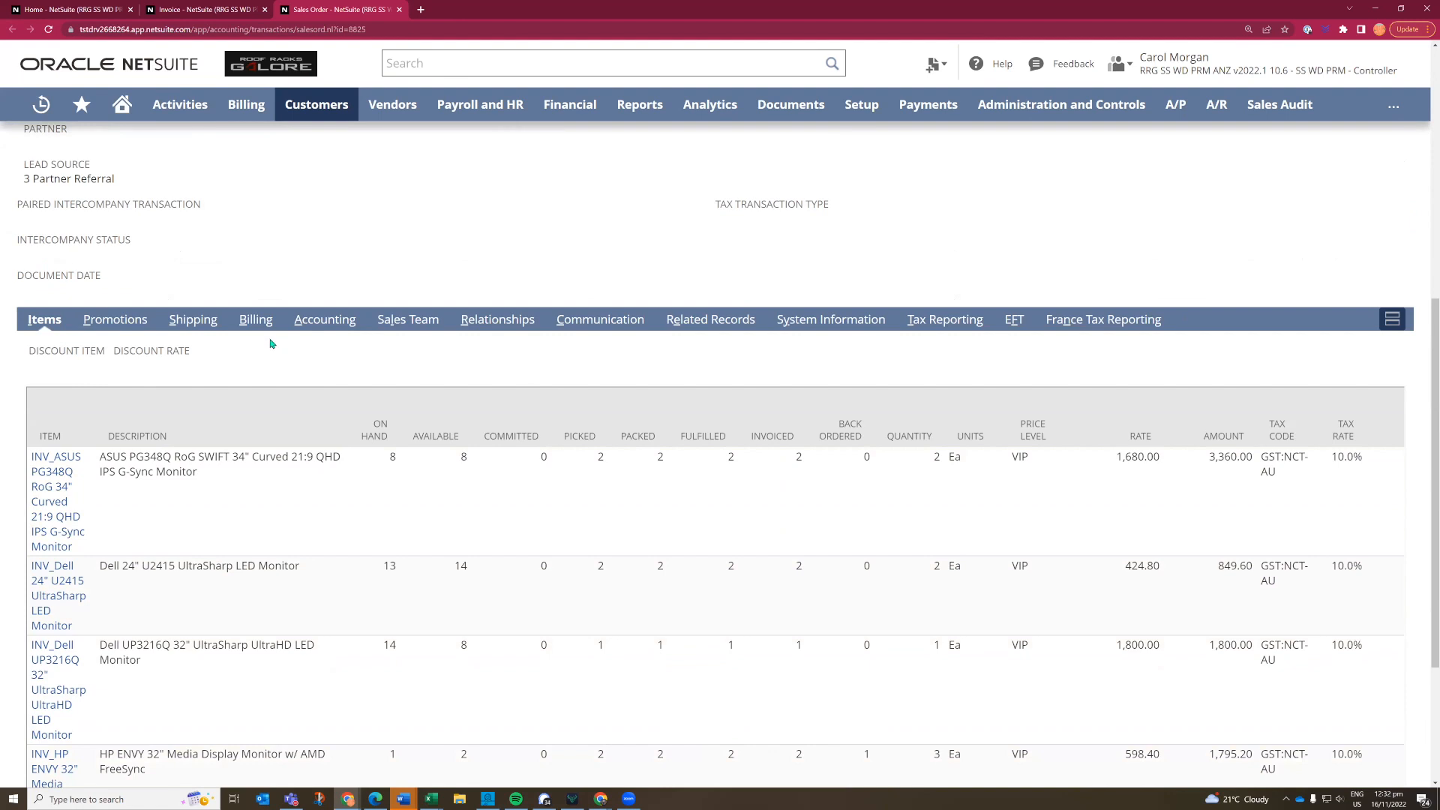
pyautogui.click(689, 328)
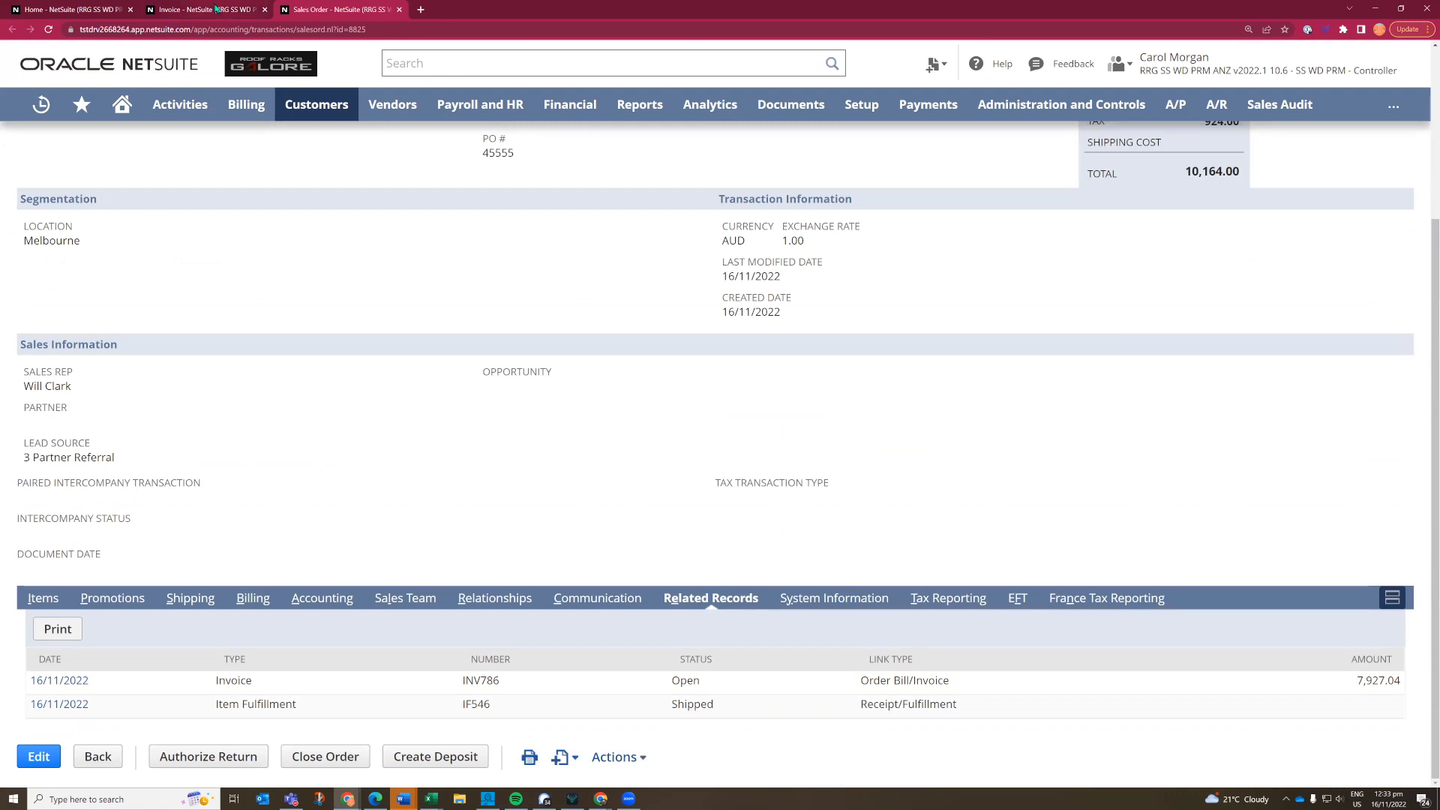
# - Return to the invoice and open its ASUS PG348Q monitor item in a new browser tab
pyautogui.click(216, 9)
pyautogui.scroll(-7, 283, 407)
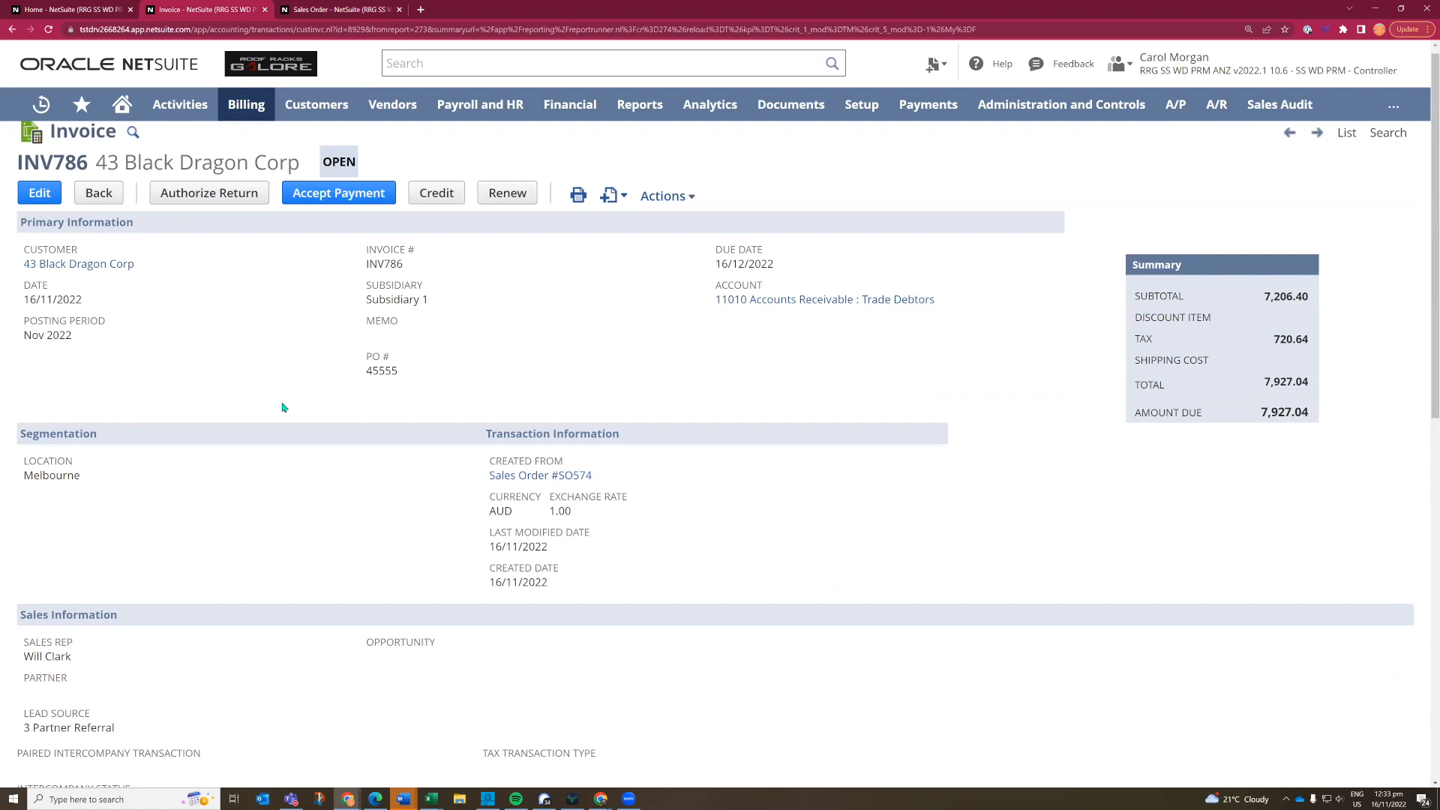
pyautogui.scroll(-3, 284, 407)
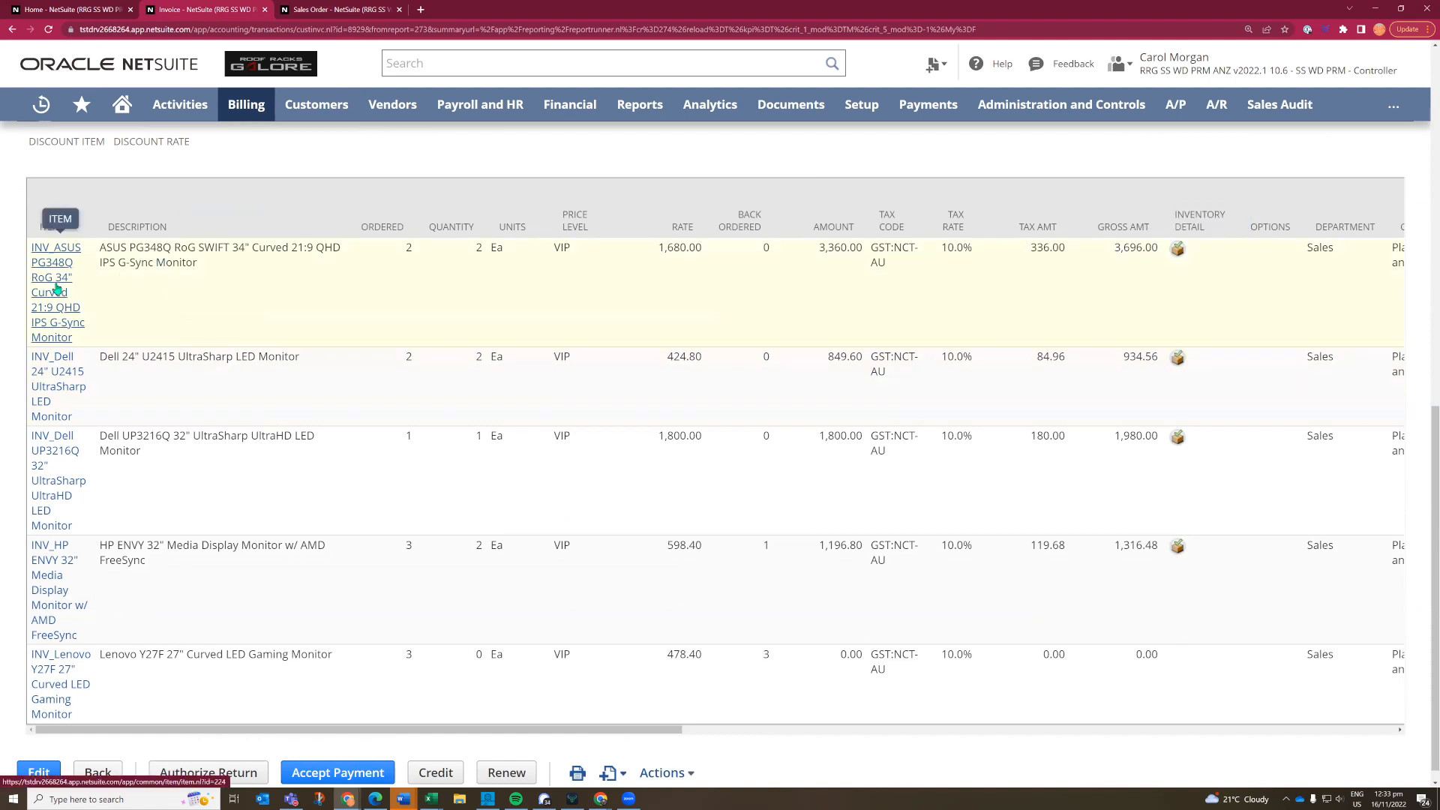
pyautogui.rightClick(78, 297)
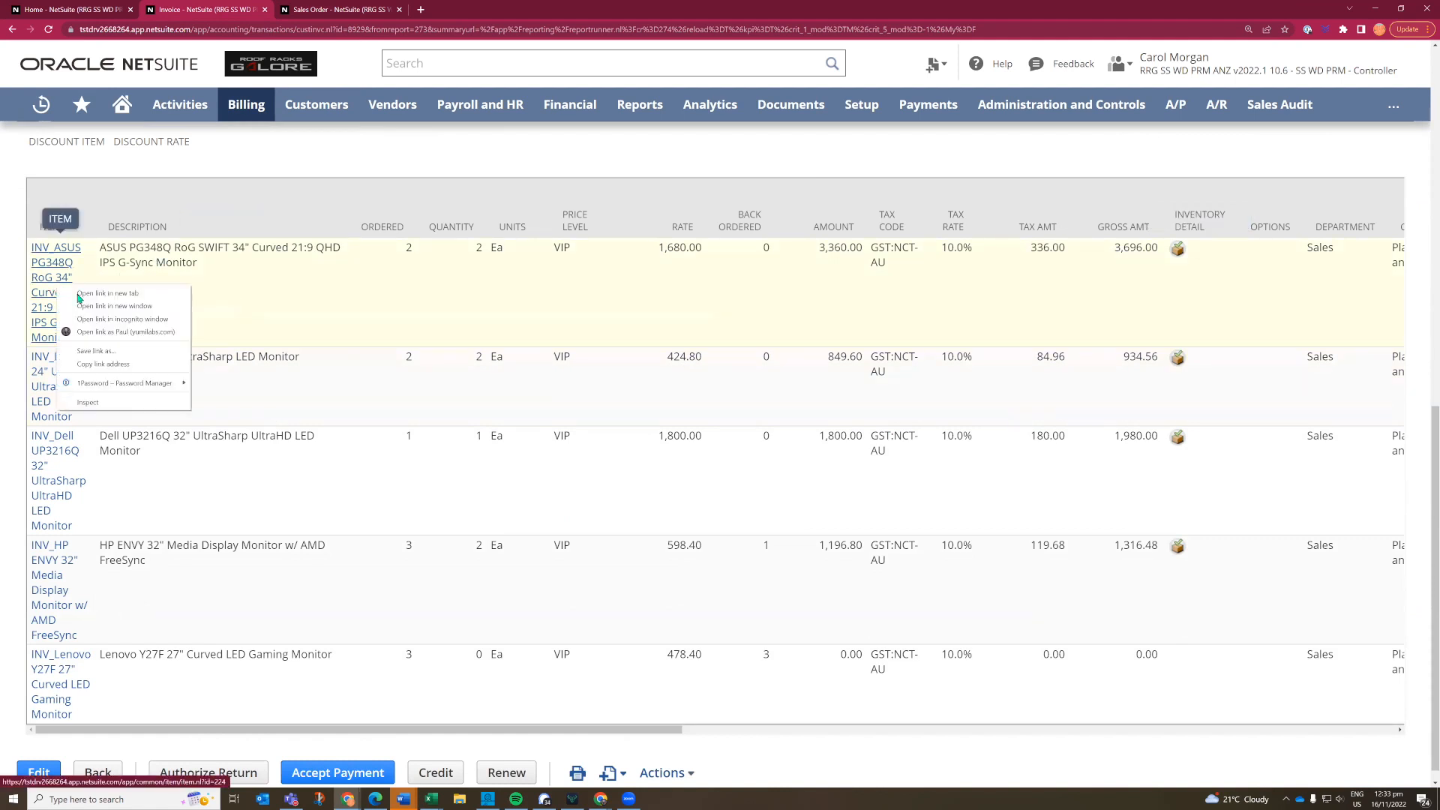
pyautogui.click(79, 294)
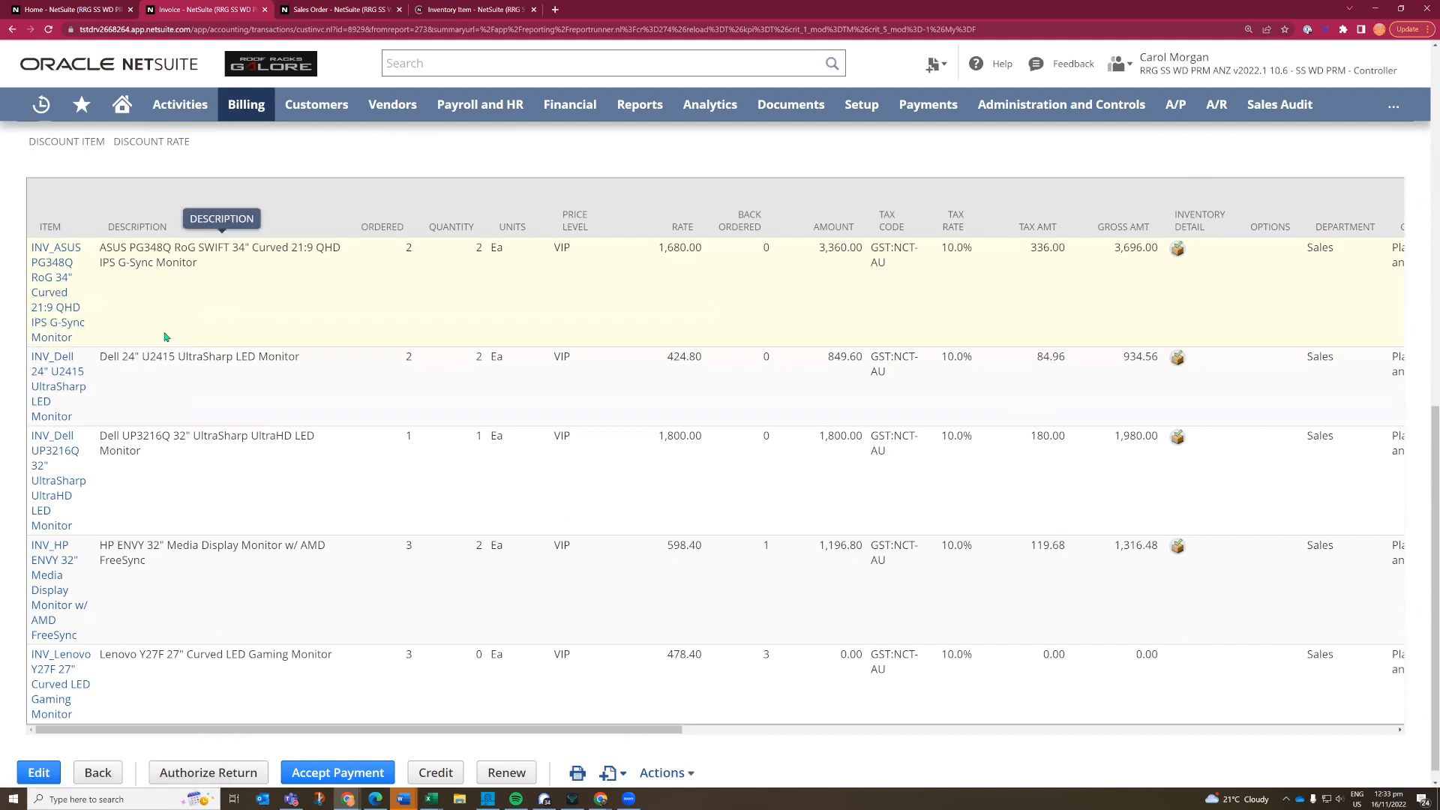
# - Open the invoice's Black Dragon Corp customer record in another browser tab and close the sales order
pyautogui.scroll(1, 166, 337)
pyautogui.scroll(10, 166, 337)
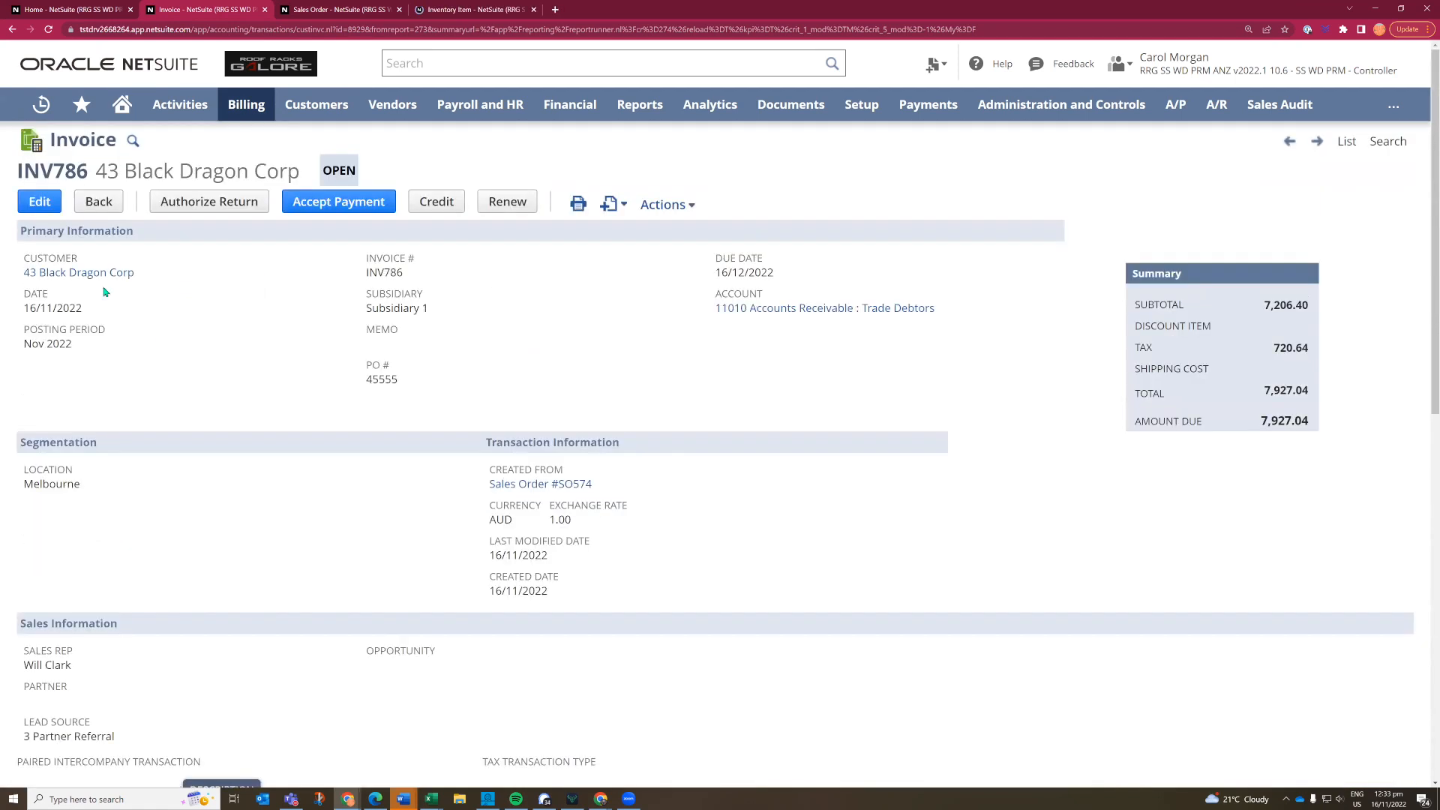
pyautogui.rightClick(79, 275)
pyautogui.click(107, 286)
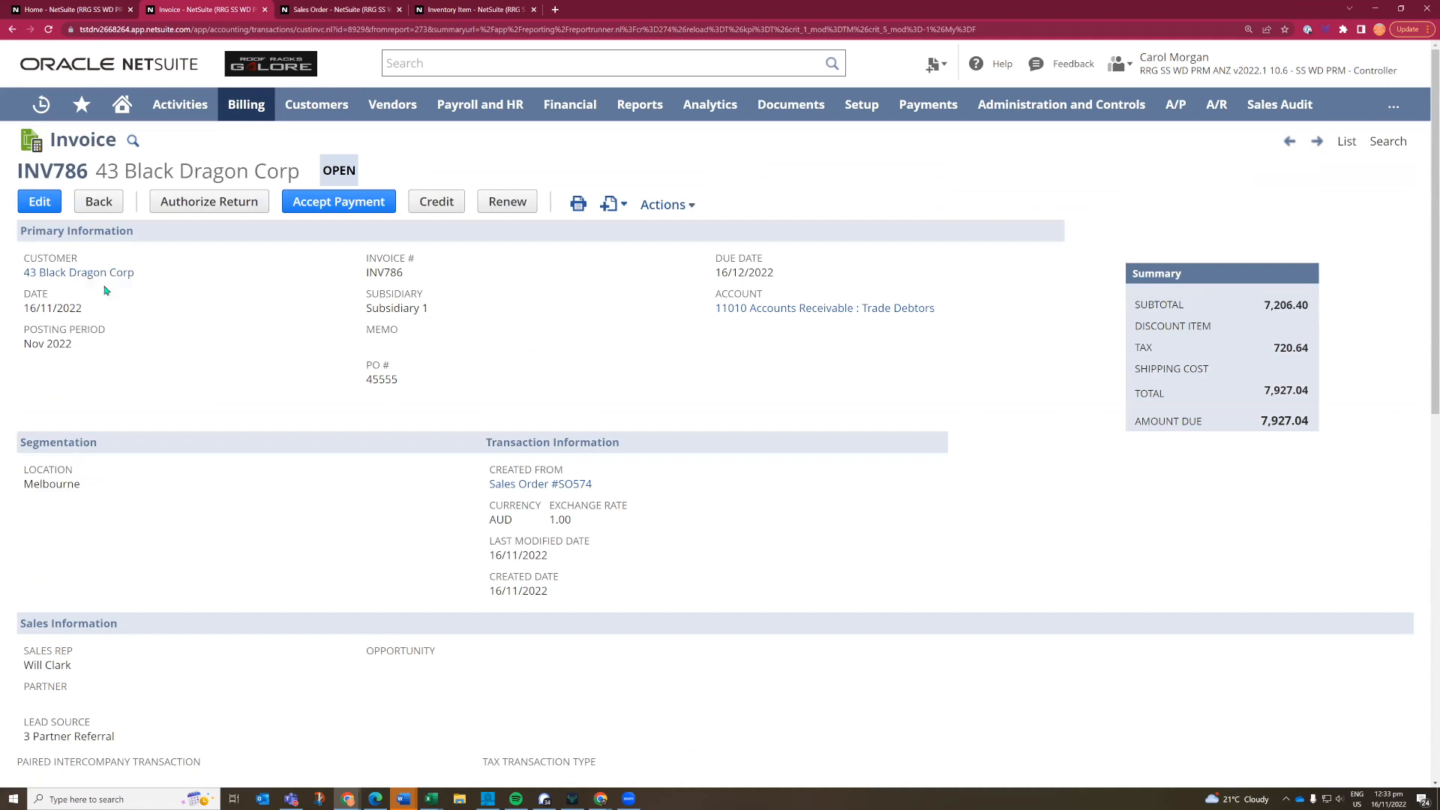
pyautogui.click(399, 9)
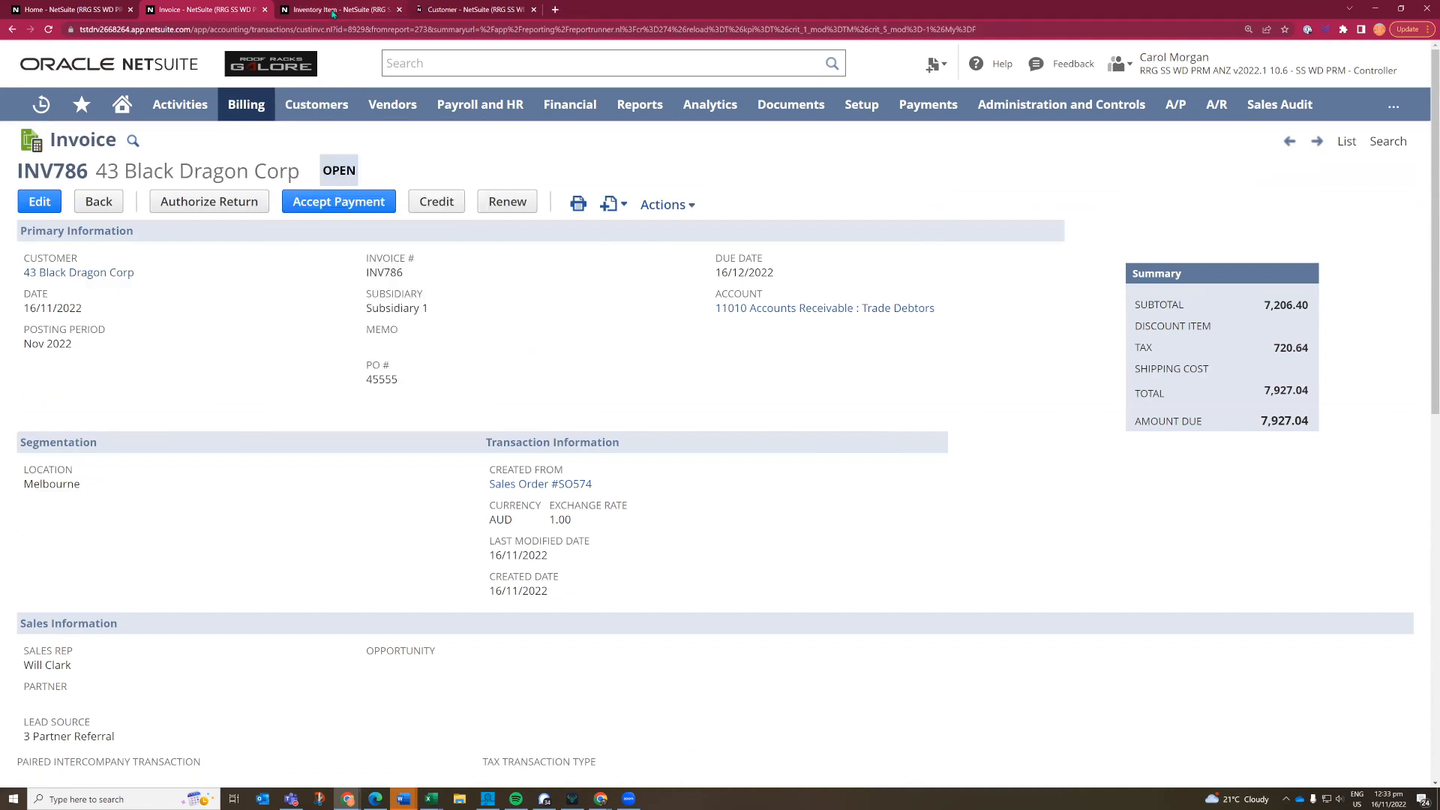
# - Examine the ASUS monitor's item record, including its Item360 Sales and Margin, 3 Way Match and Open Sales Orders information
pyautogui.hotkey('ctrl', 'Tab')
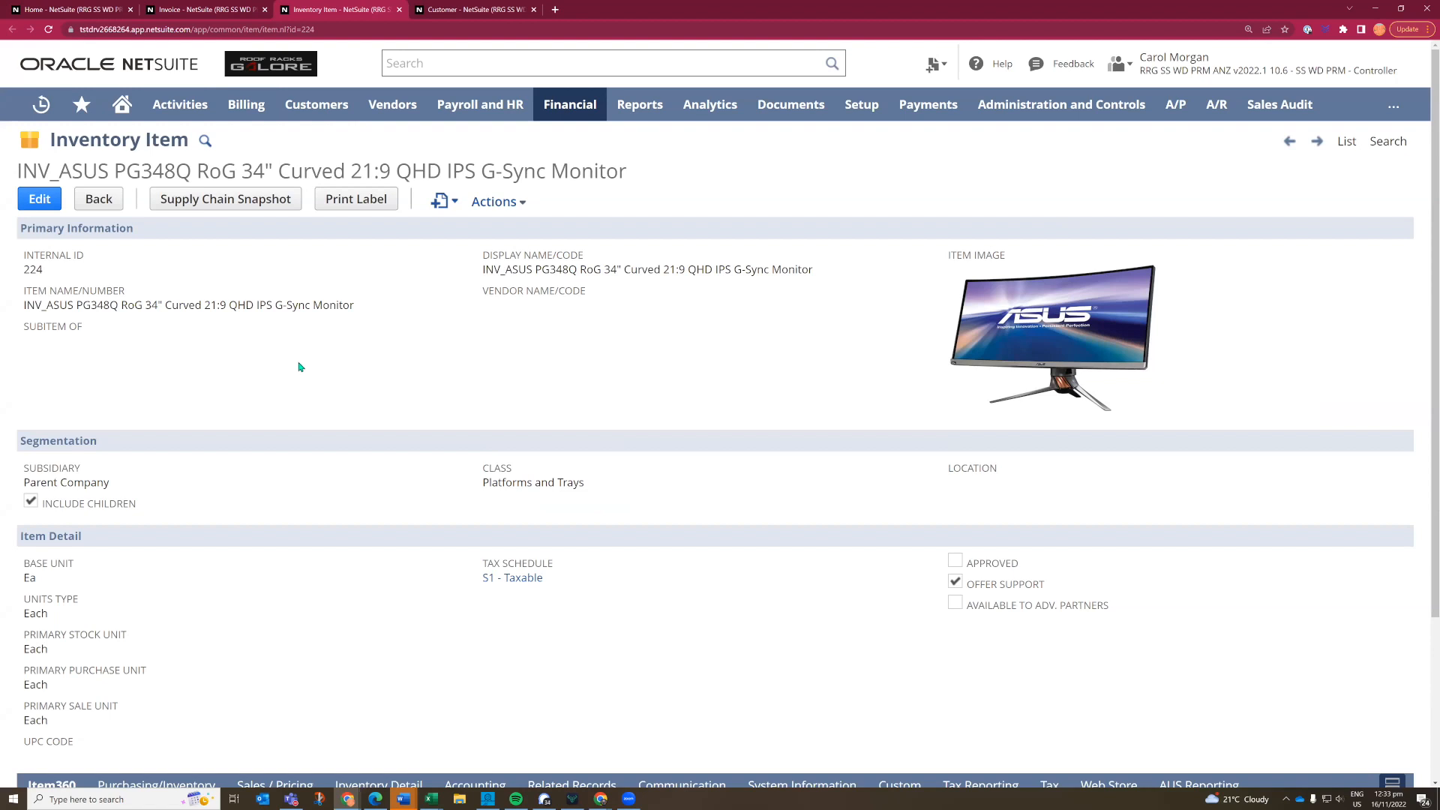
pyautogui.scroll(-1, 333, 378)
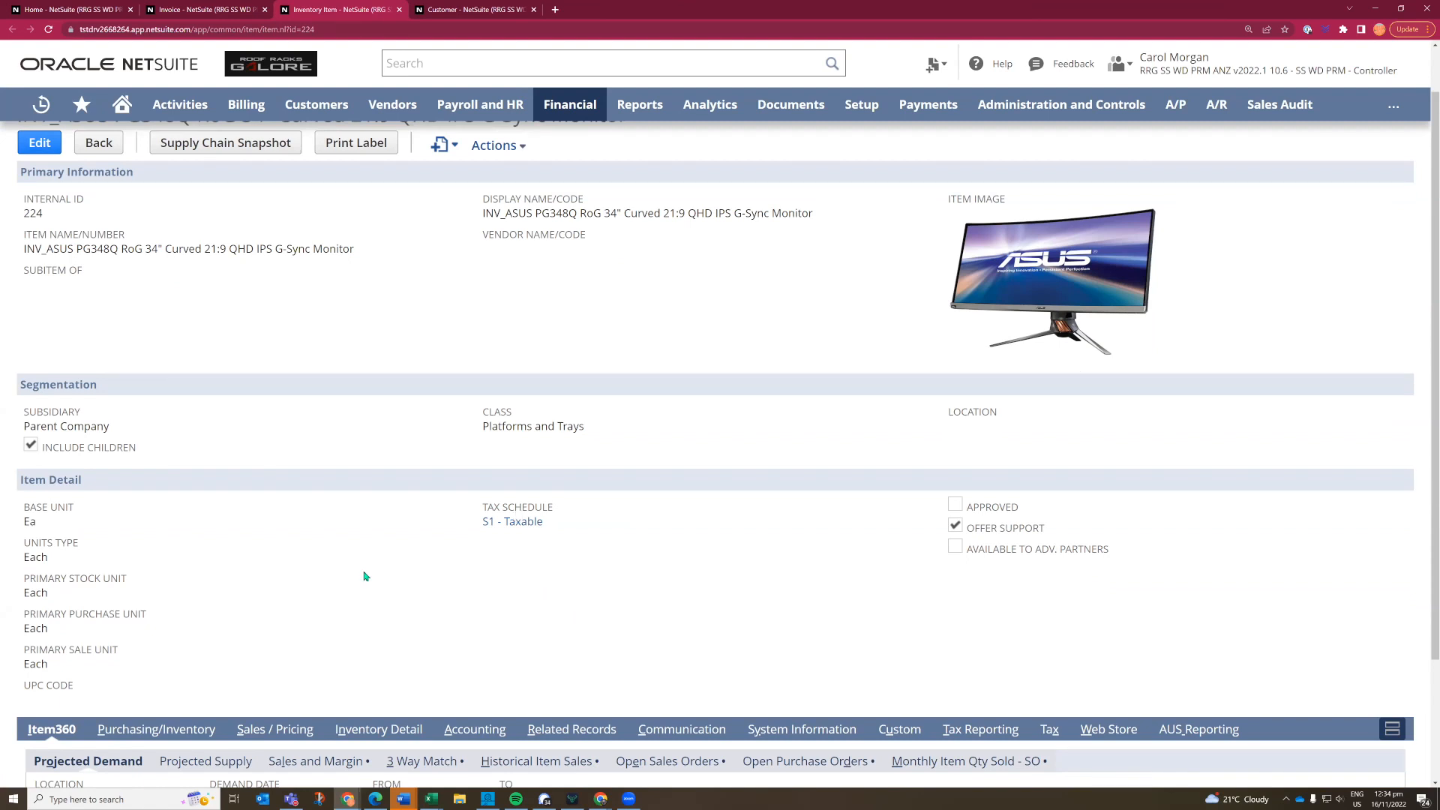
pyautogui.scroll(-2, 365, 576)
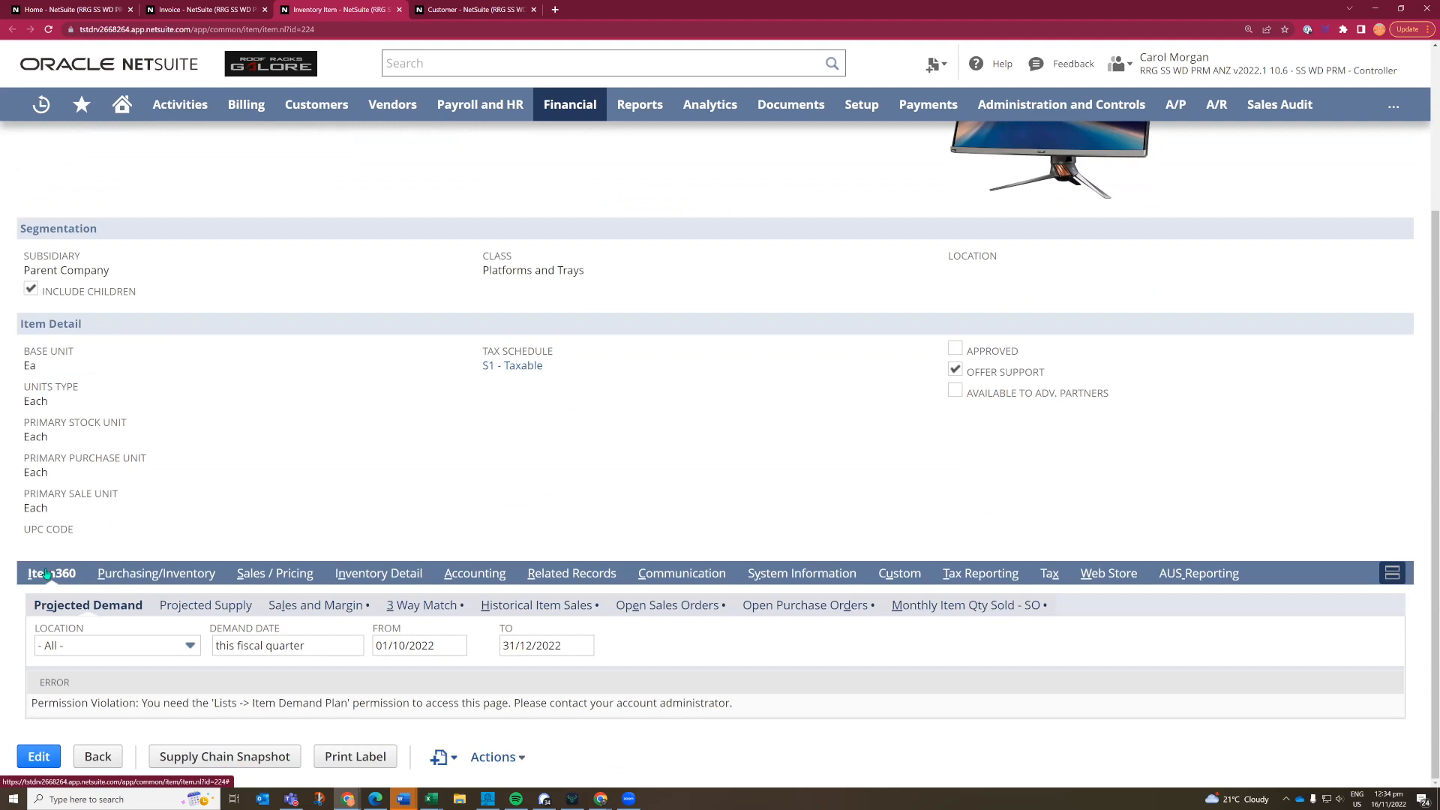
pyautogui.click(309, 613)
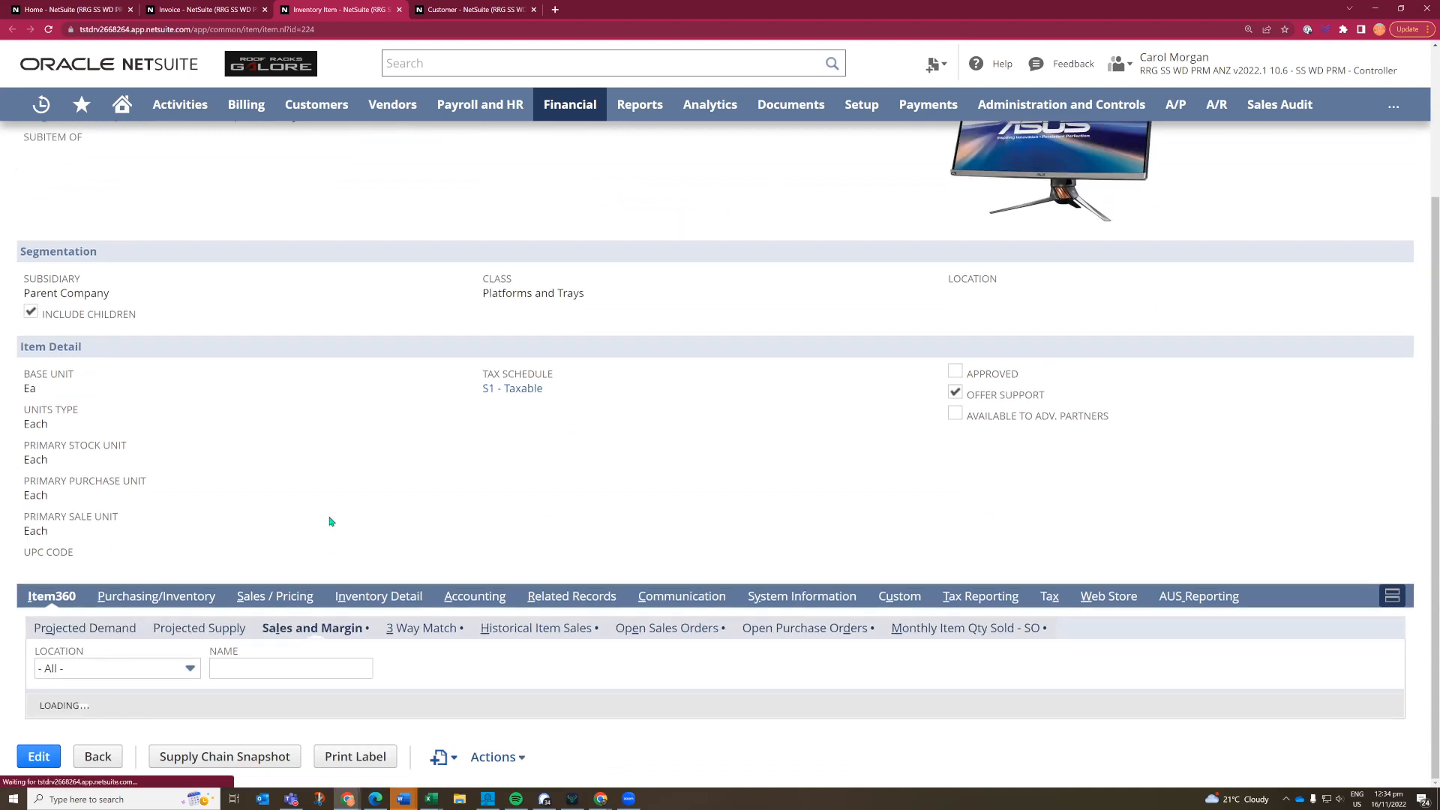
pyautogui.scroll(-1, 333, 531)
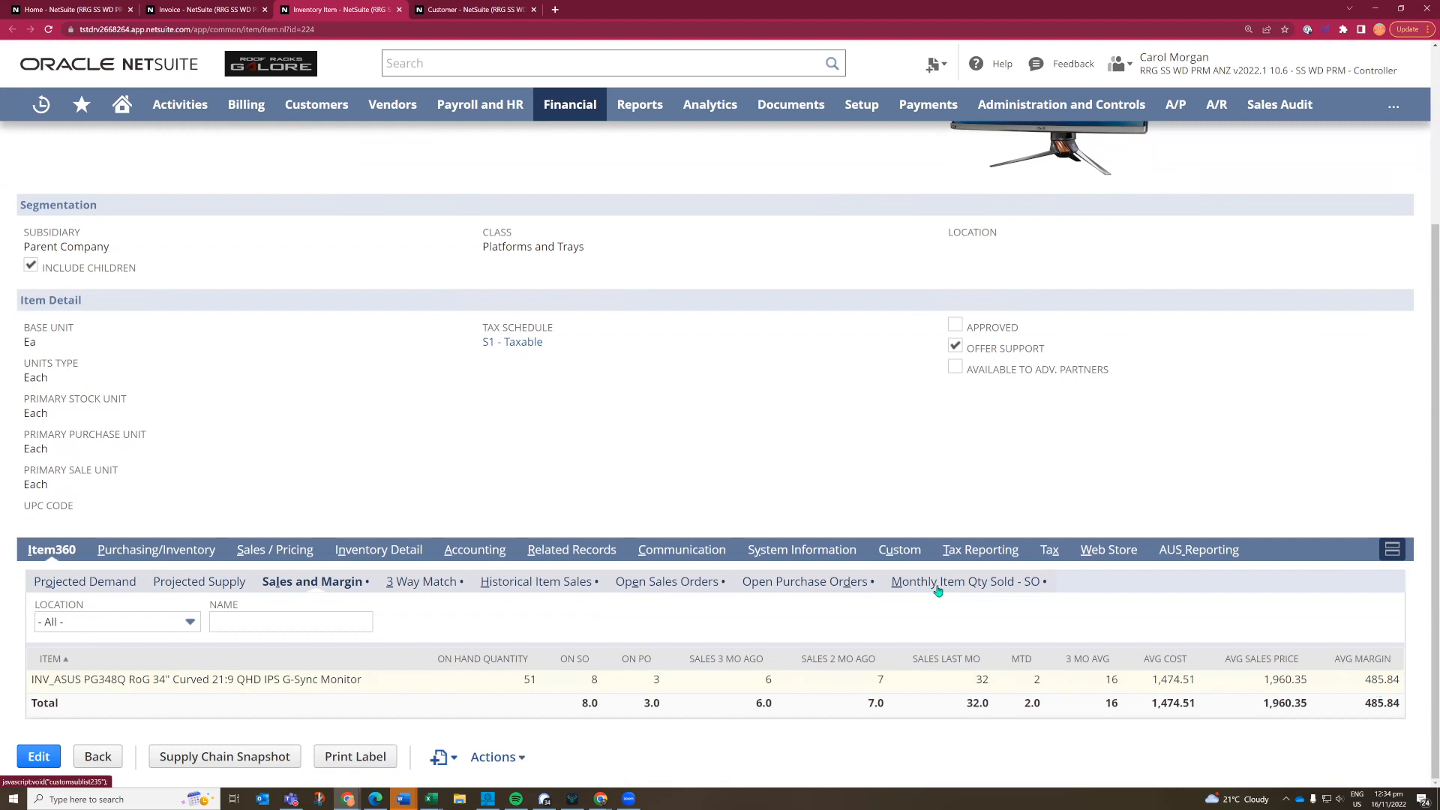
pyautogui.click(433, 586)
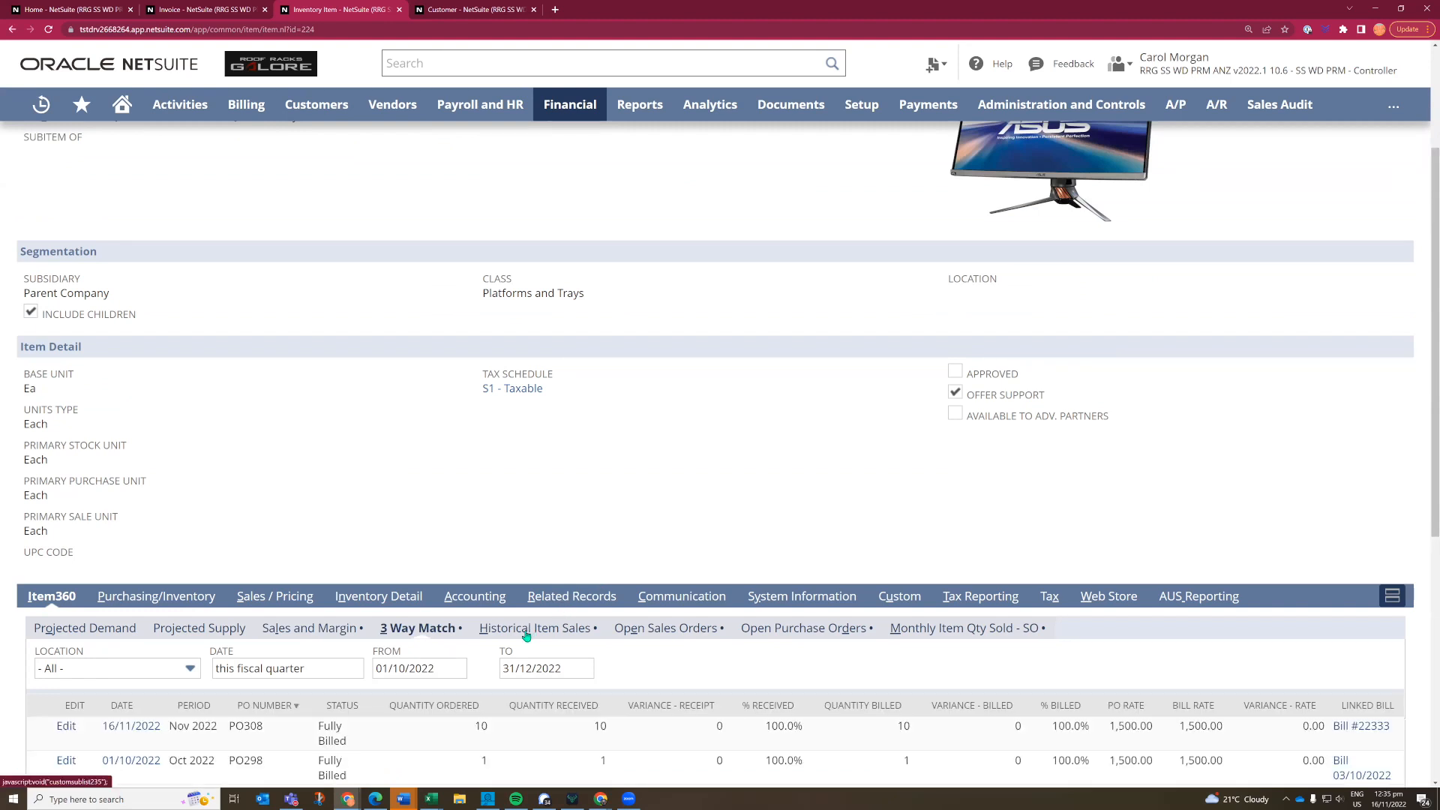
pyautogui.scroll(-2, 528, 636)
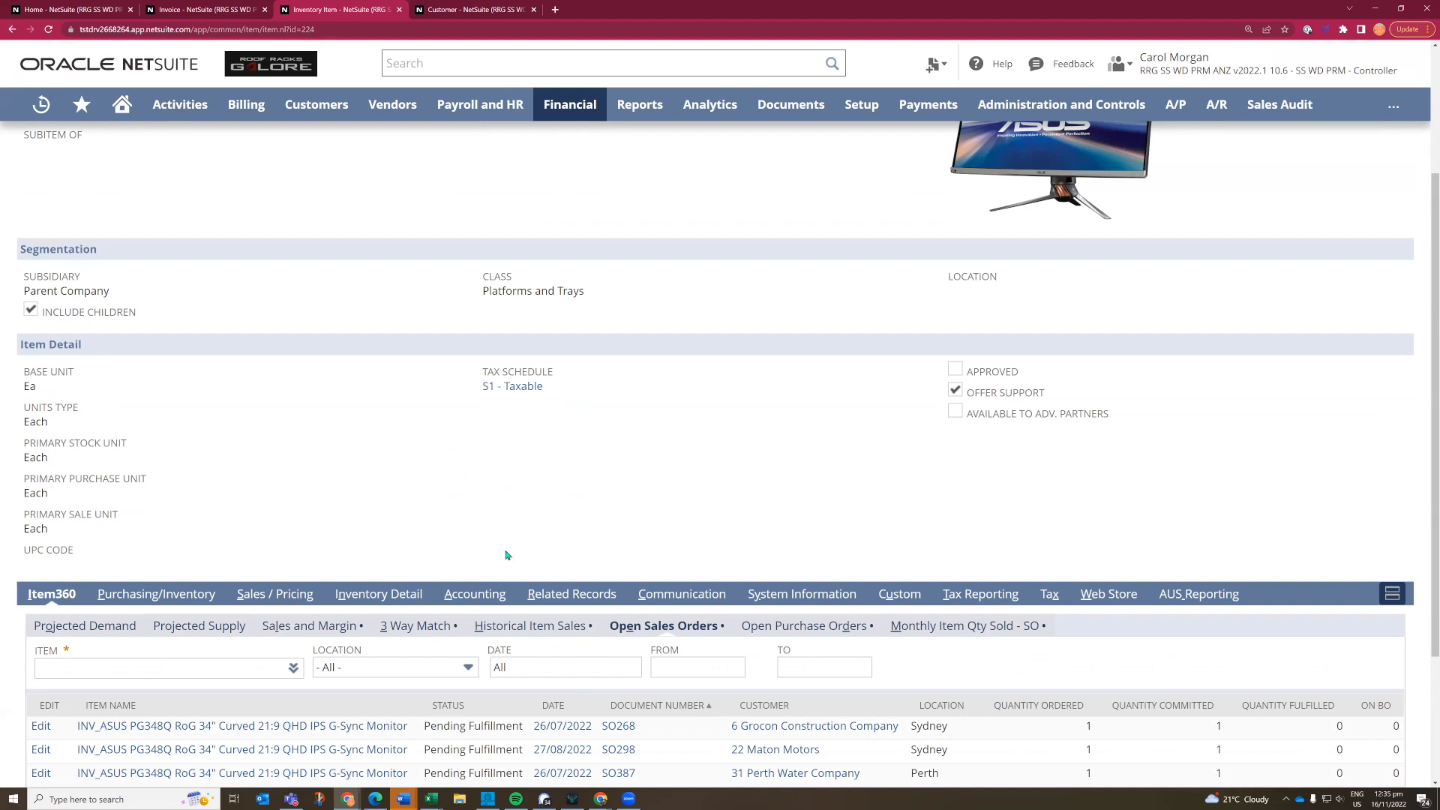
pyautogui.scroll(-2, 507, 555)
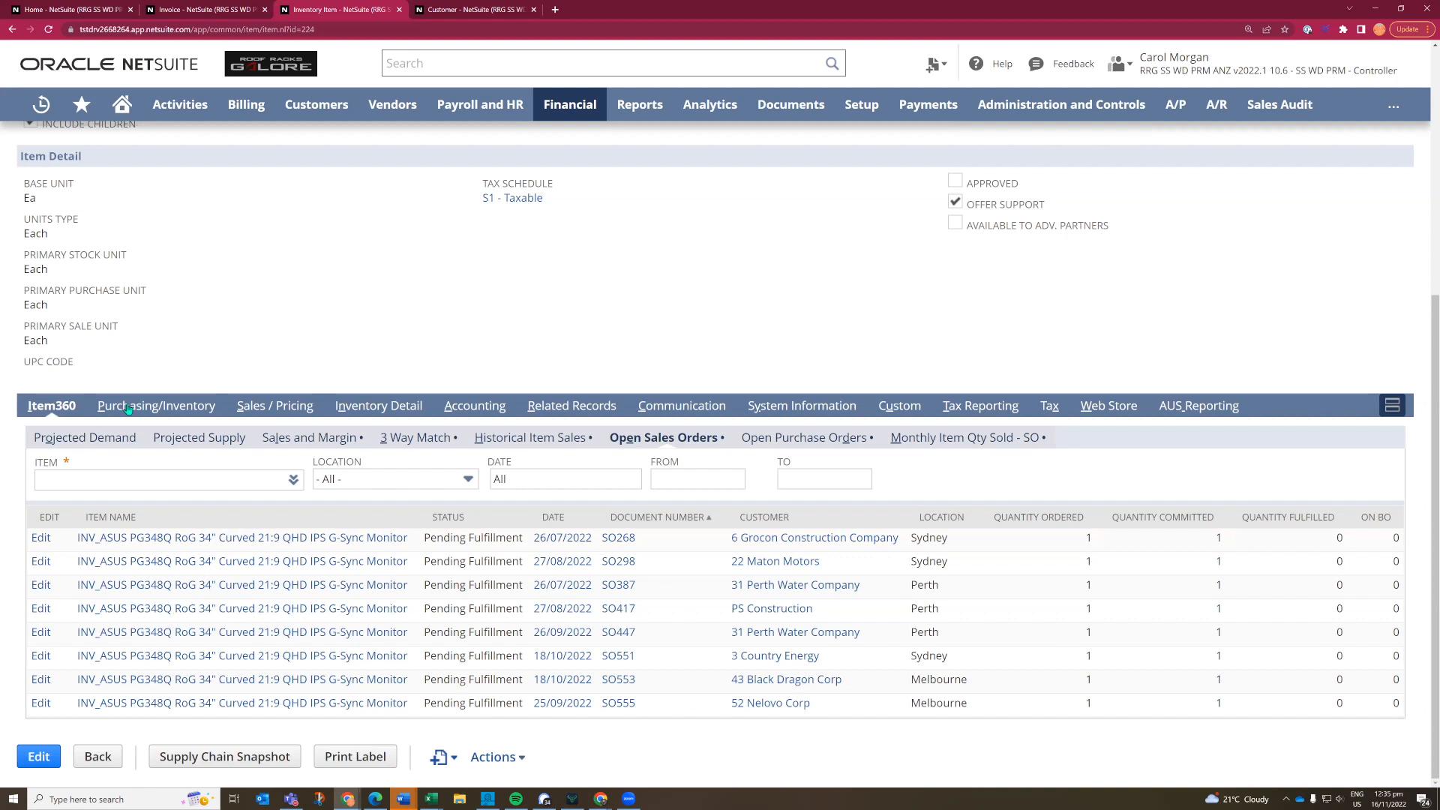
# - Review the item's Purchasing/Inventory details and read the full field help for Reorder Point
pyautogui.click(158, 405)
pyautogui.scroll(-1, 244, 365)
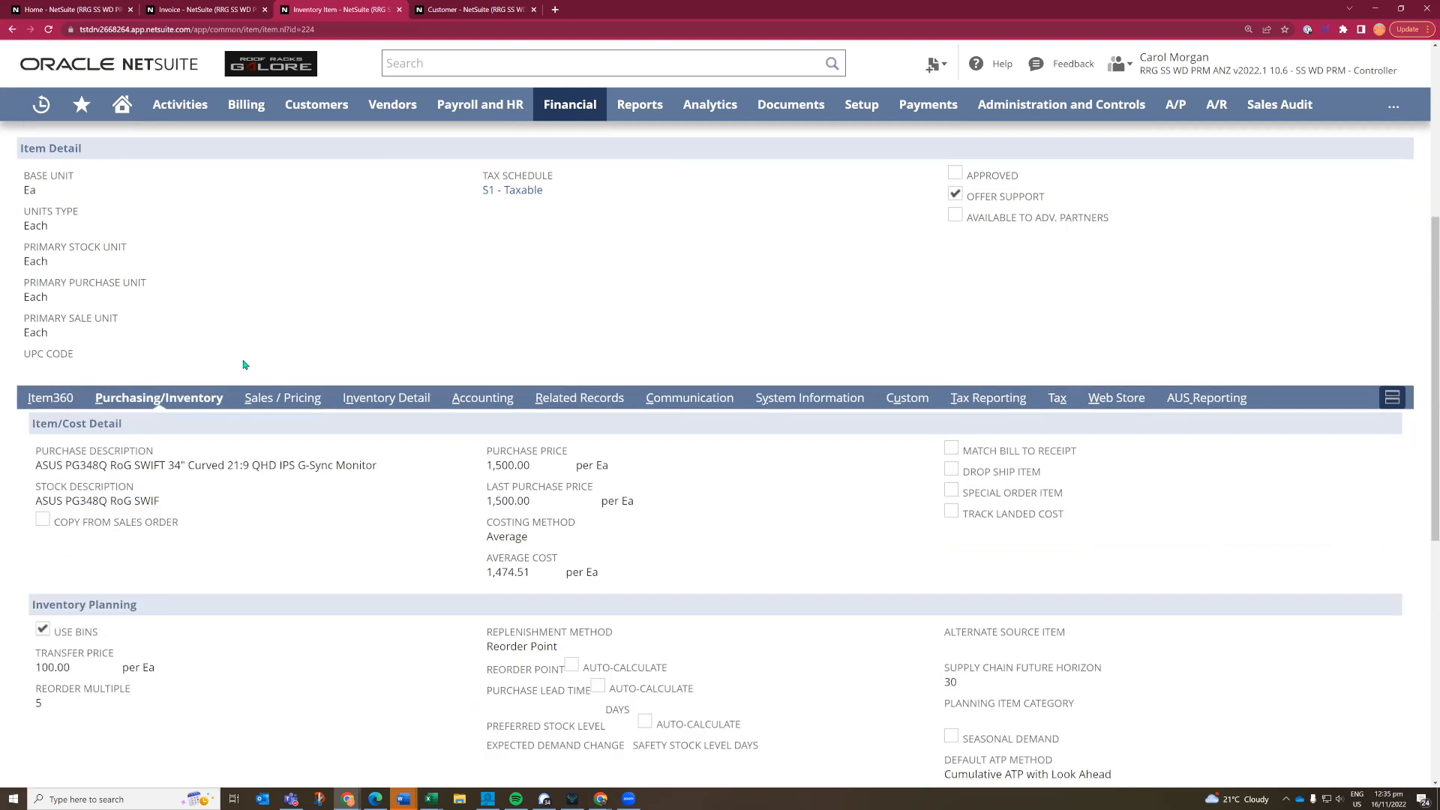
pyautogui.scroll(-2, 244, 364)
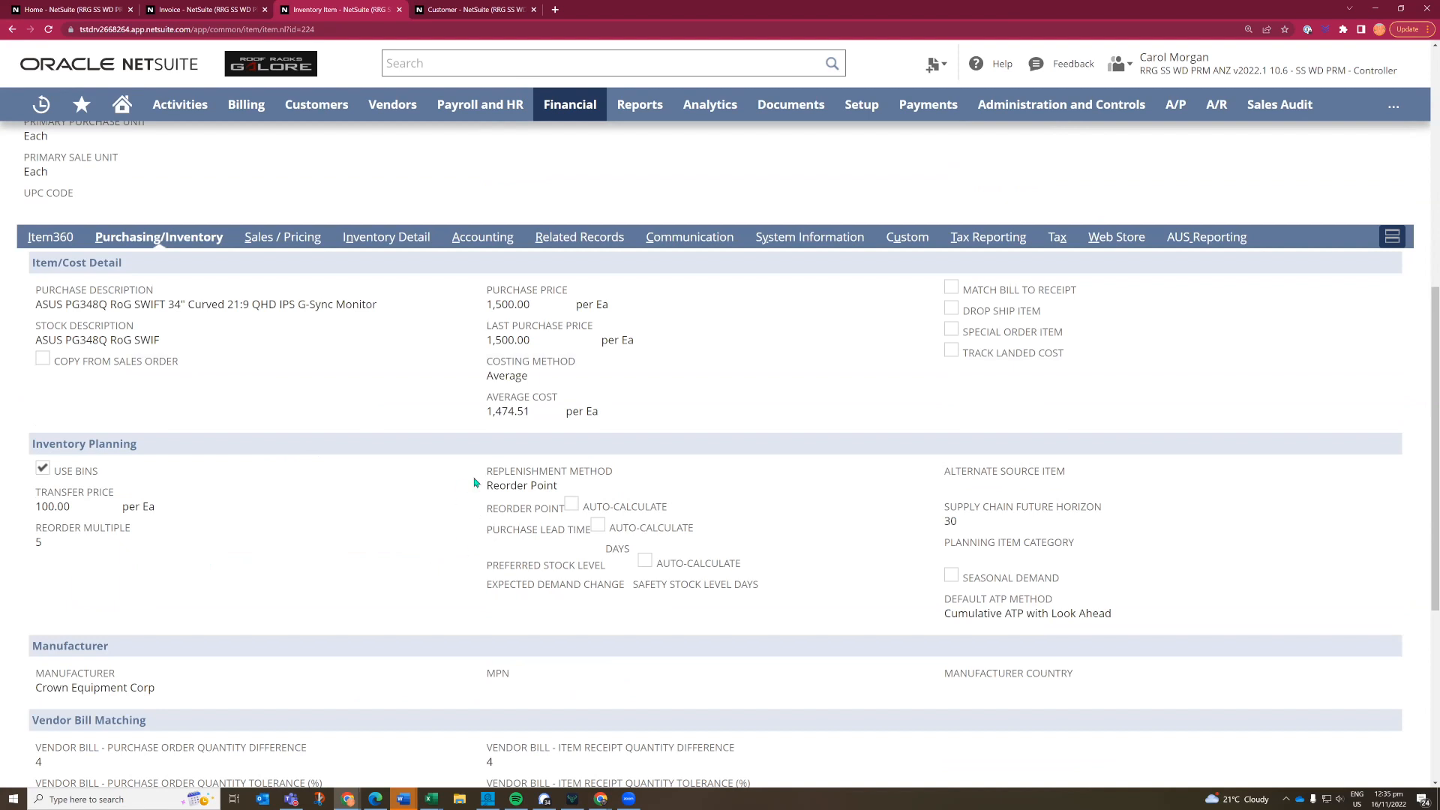
pyautogui.click(583, 468)
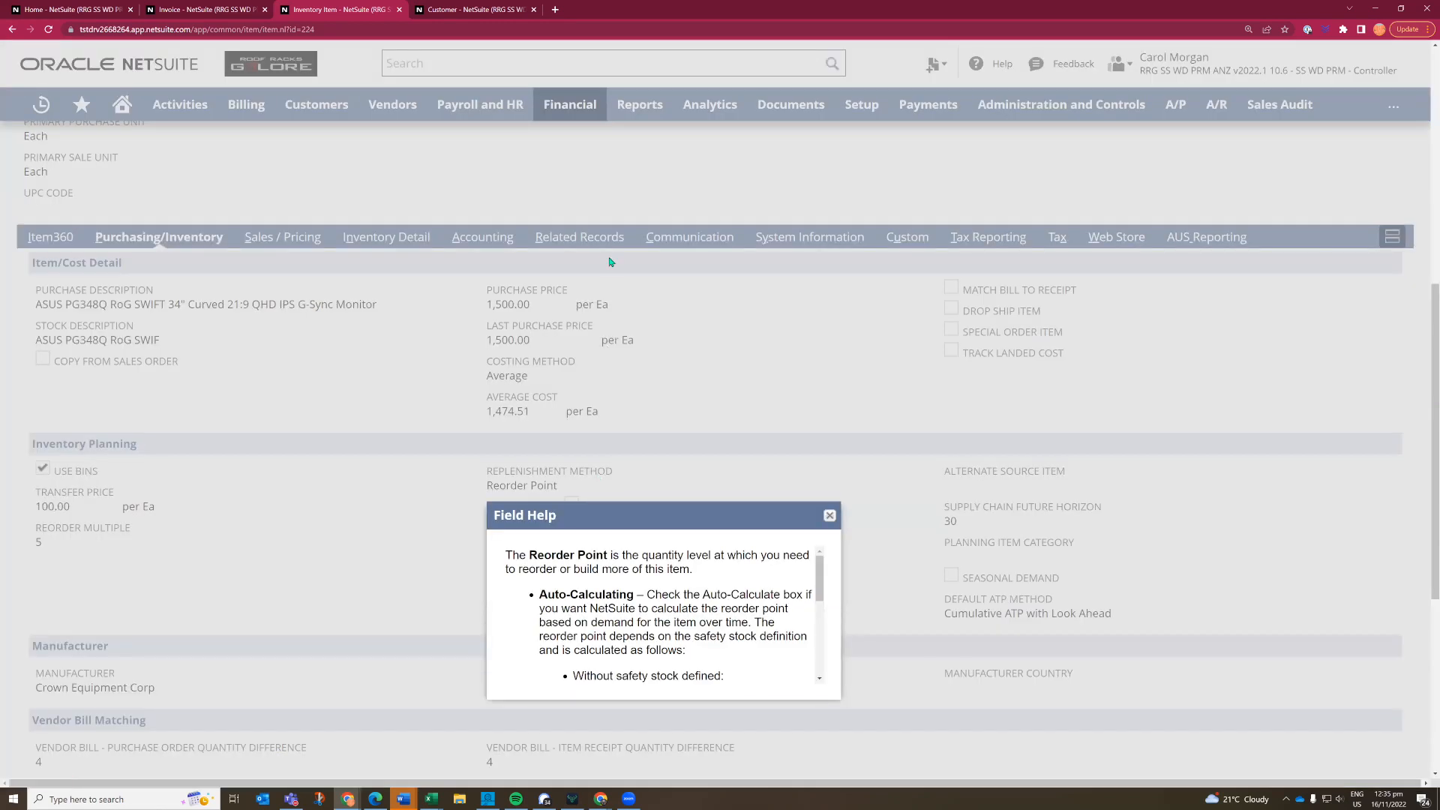
pyautogui.moveTo(597, 223); pyautogui.dragTo(598, 224)
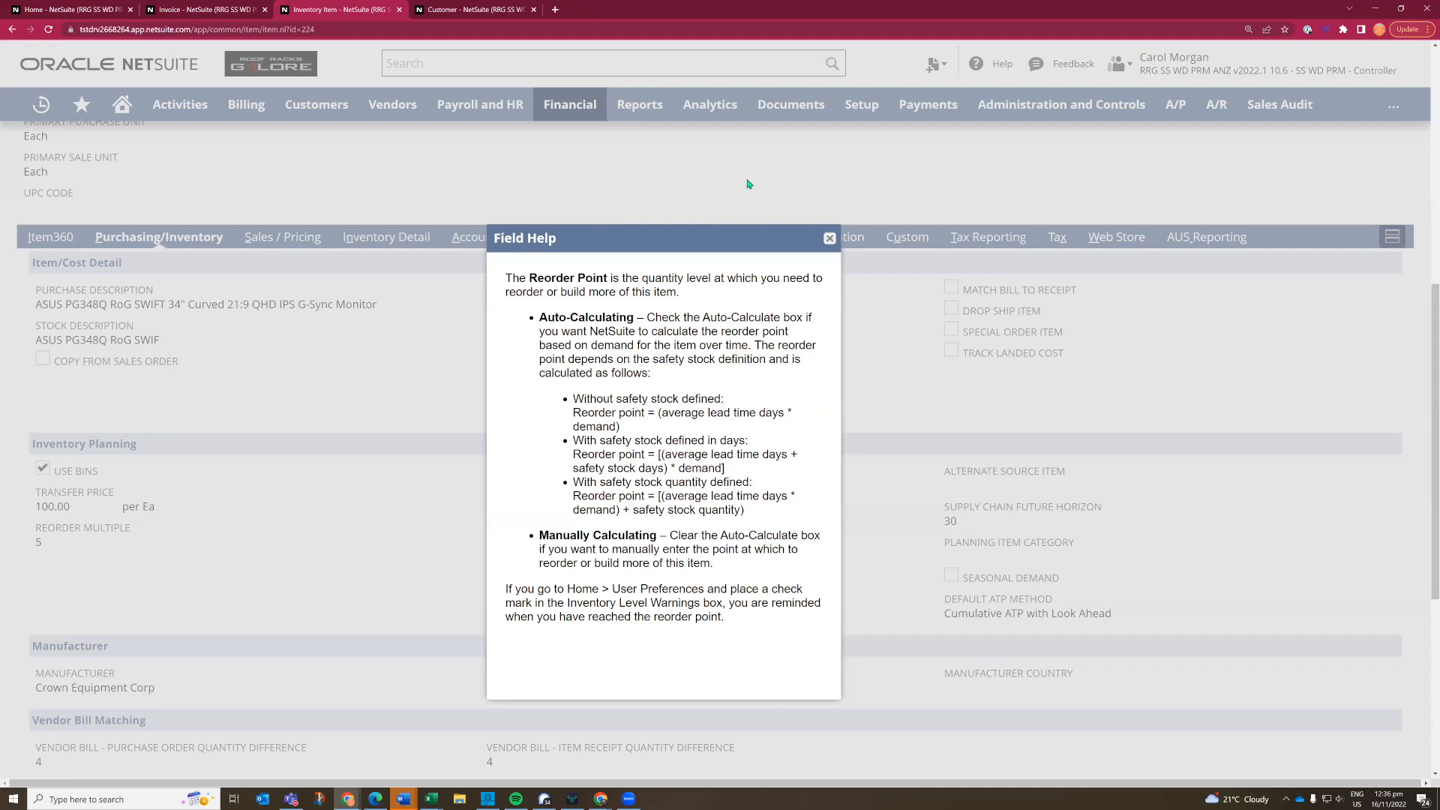
pyautogui.click(830, 240)
# - Check the item's stock and reorder settings per location, and close the item record to show the customer record
pyautogui.scroll(-1, 478, 414)
pyautogui.scroll(-5, 476, 414)
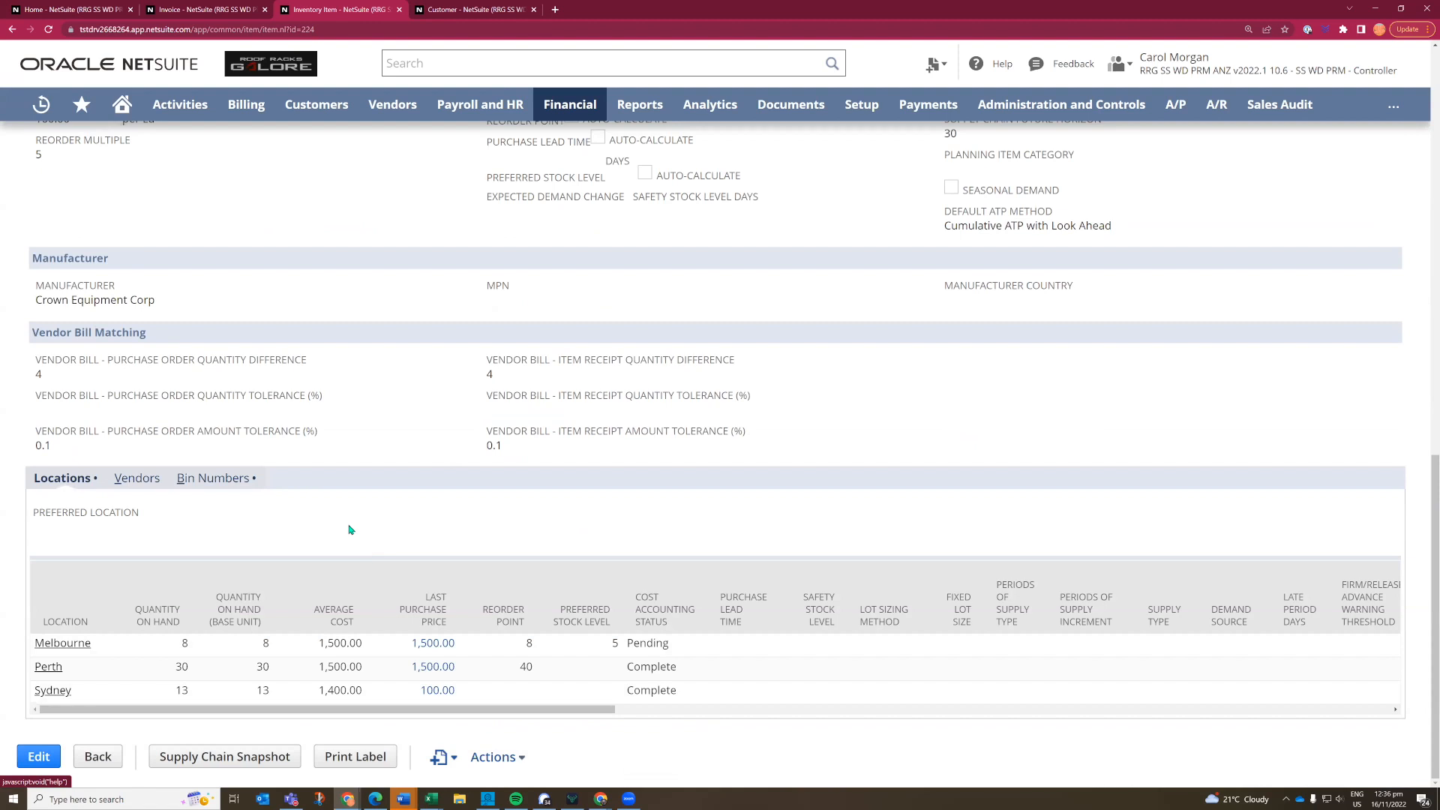
pyautogui.scroll(15, 353, 488)
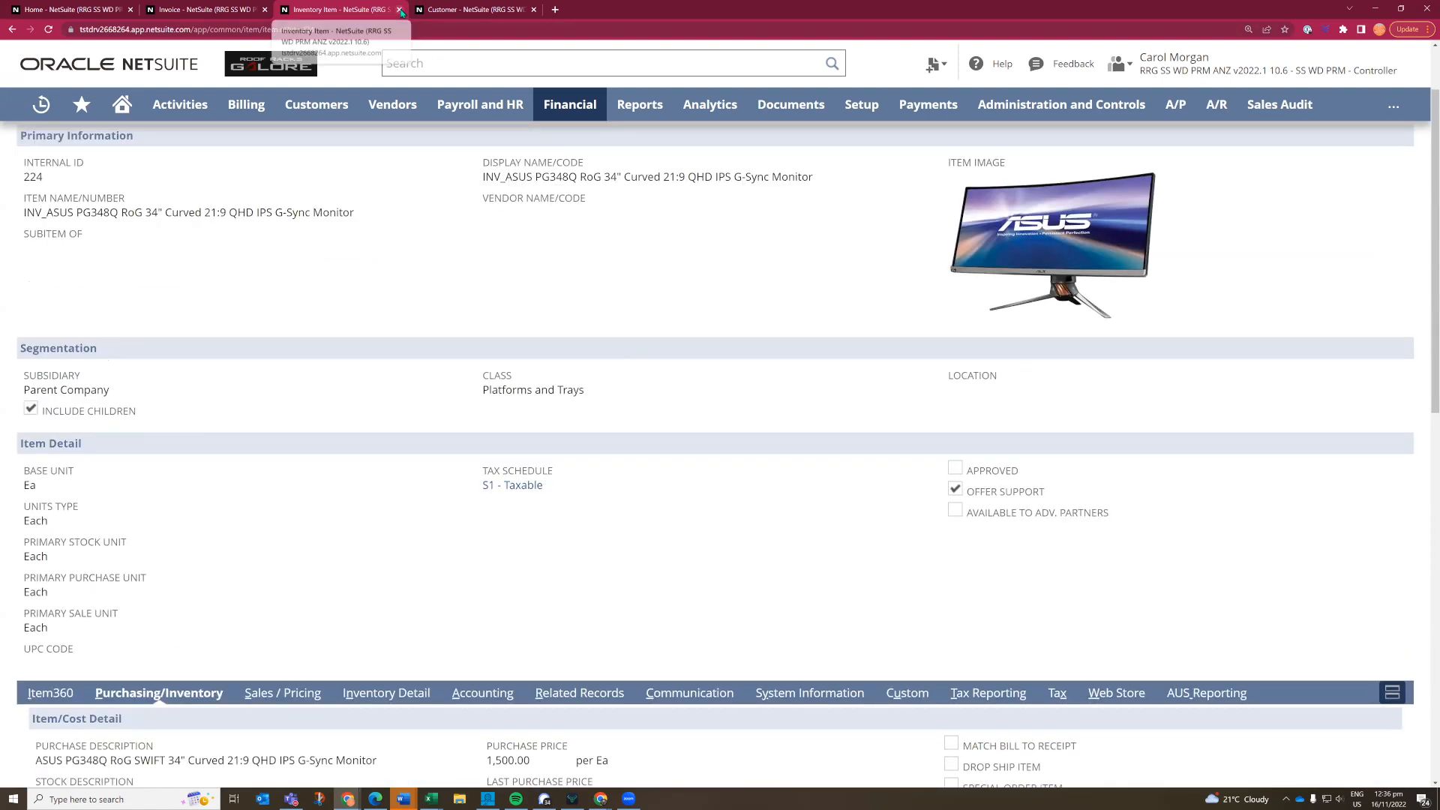
pyautogui.click(400, 9)
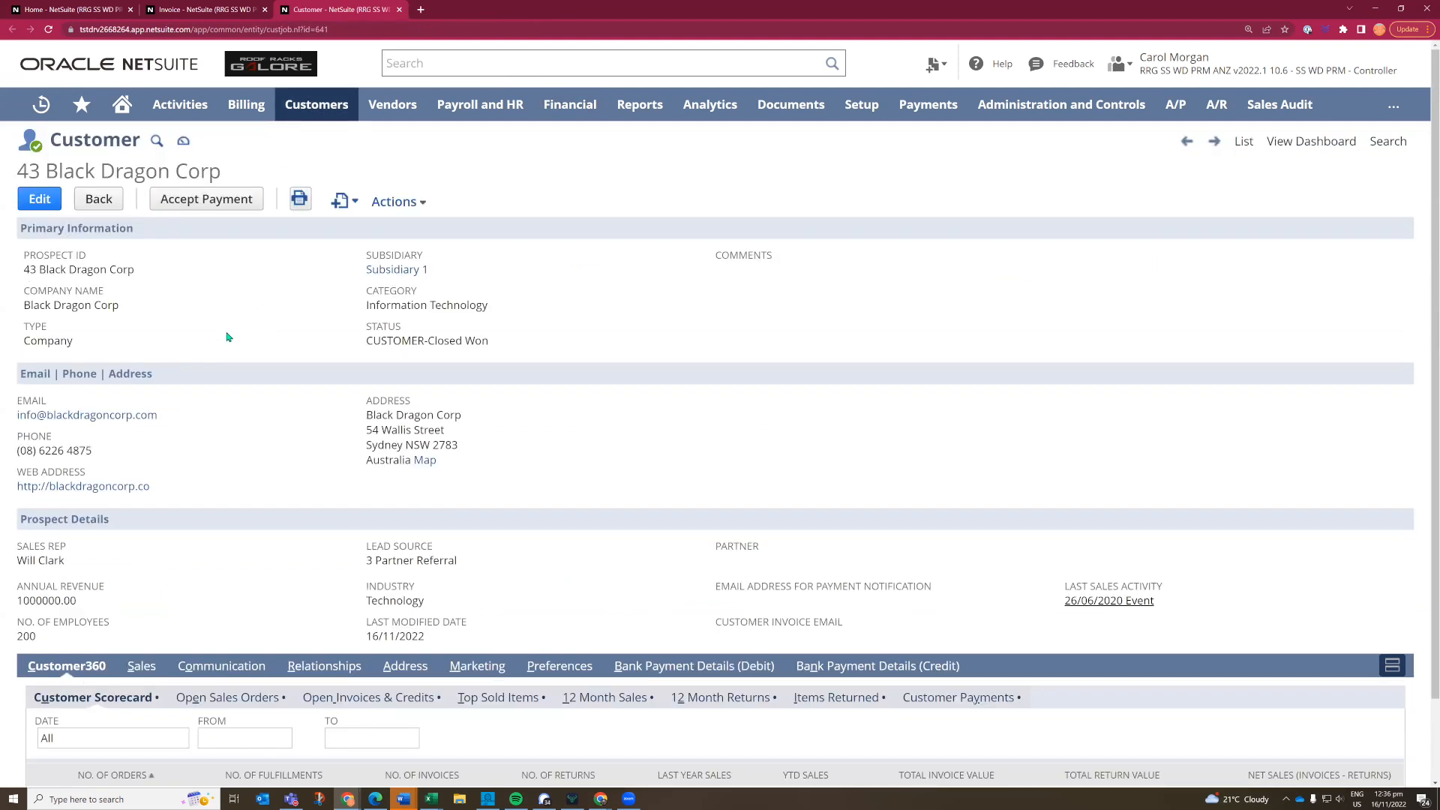
# - Review the Black Dragon Corp Customer360 scorecard, its open sales orders and its top sold items
pyautogui.scroll(-2, 228, 337)
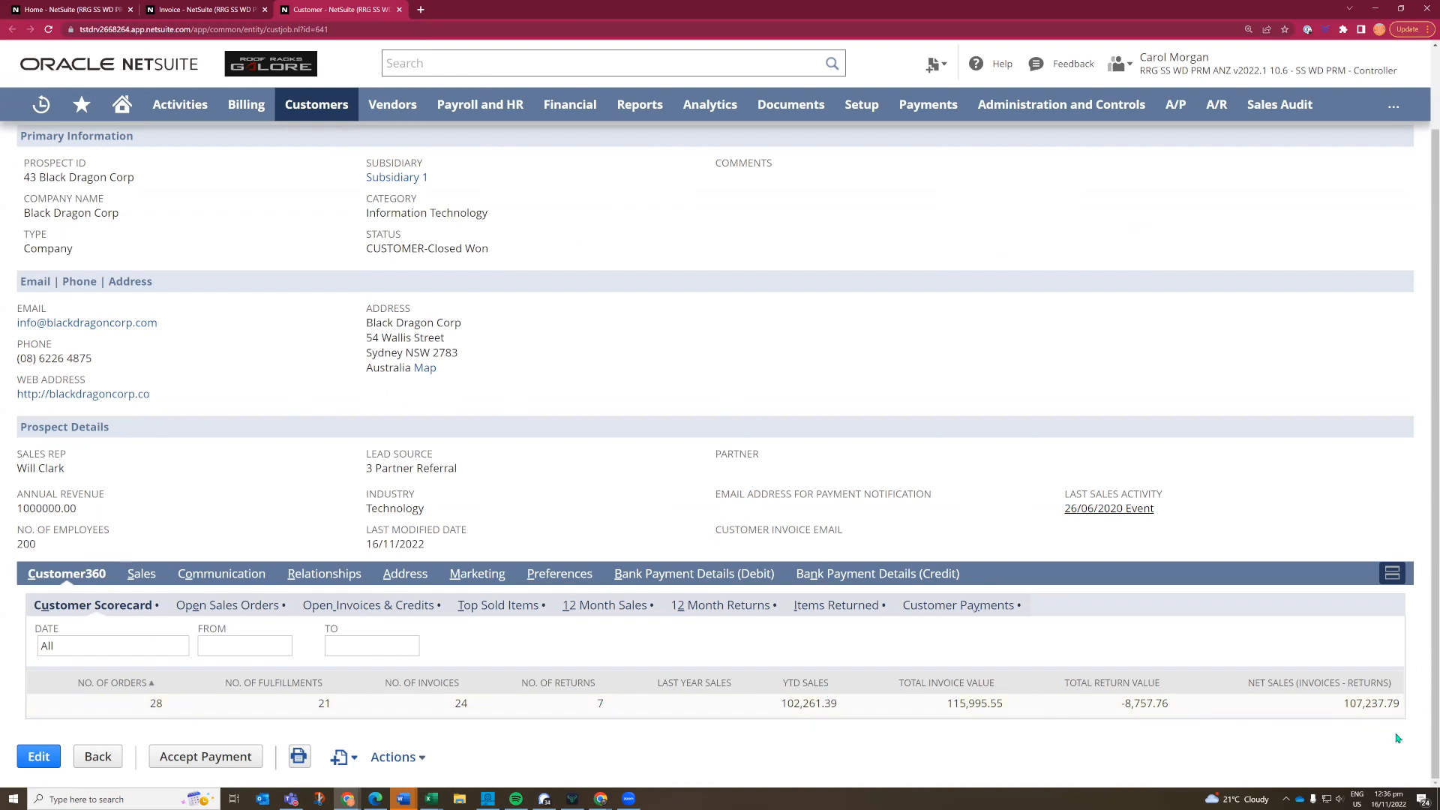
pyautogui.click(215, 606)
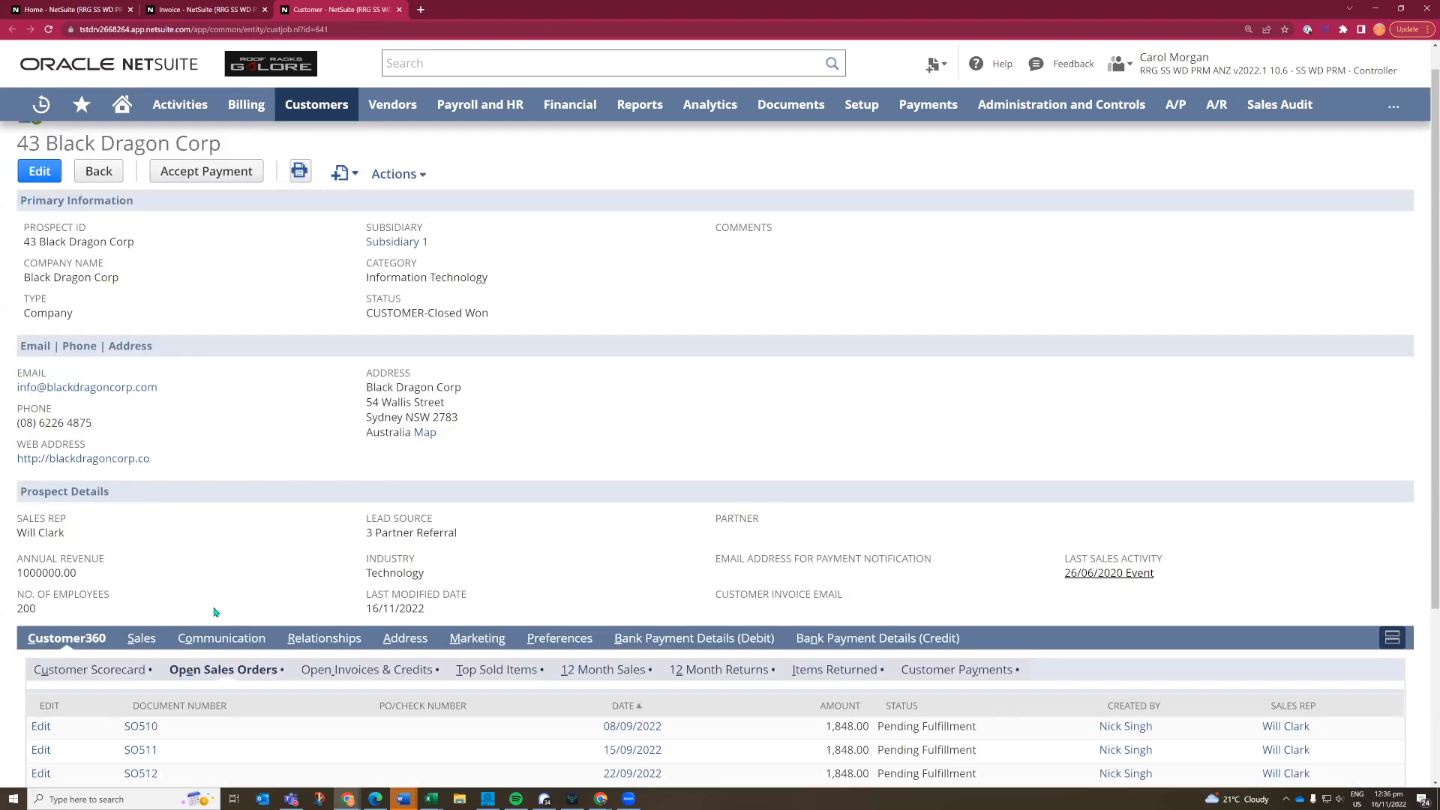
pyautogui.scroll(-2, 215, 612)
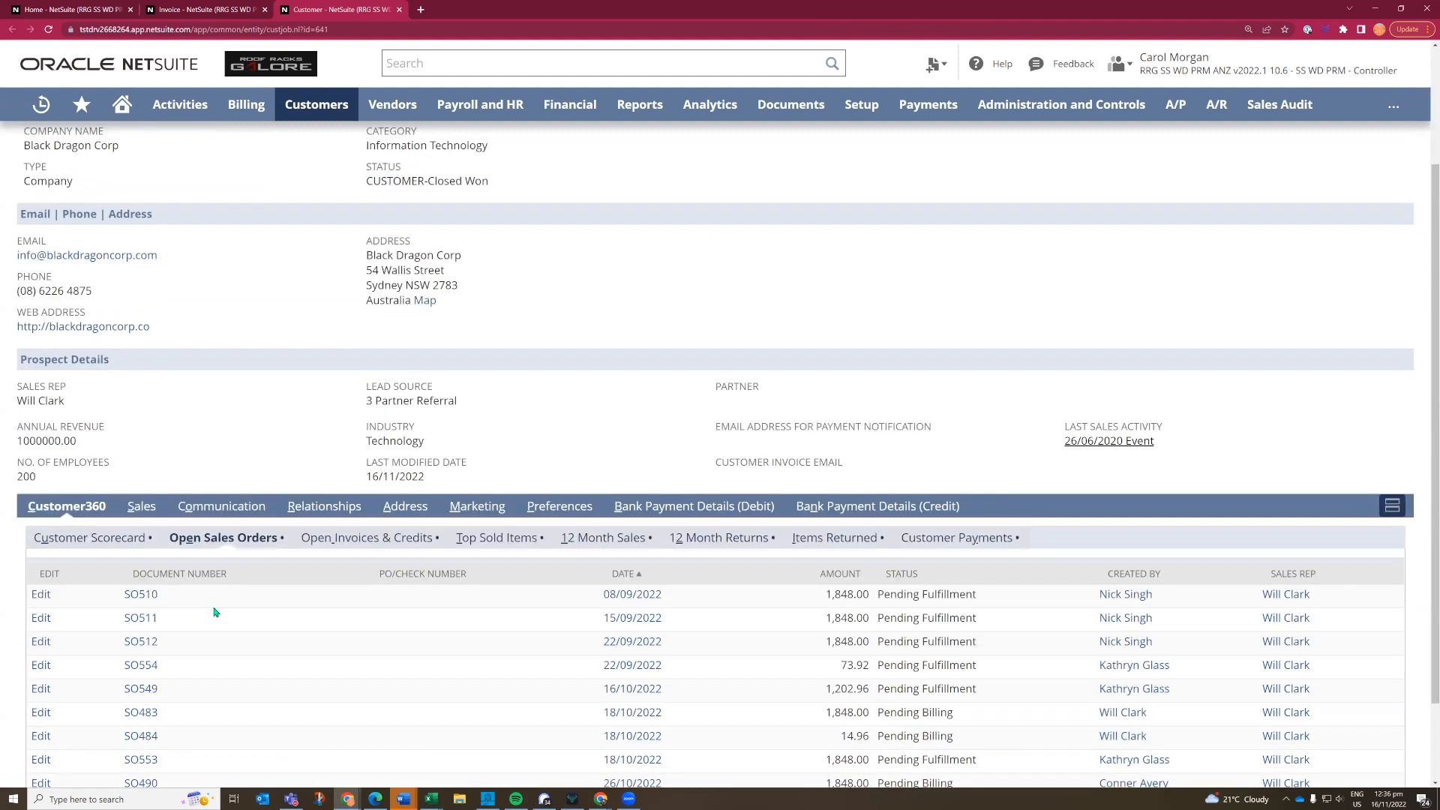
pyautogui.scroll(-1, 215, 612)
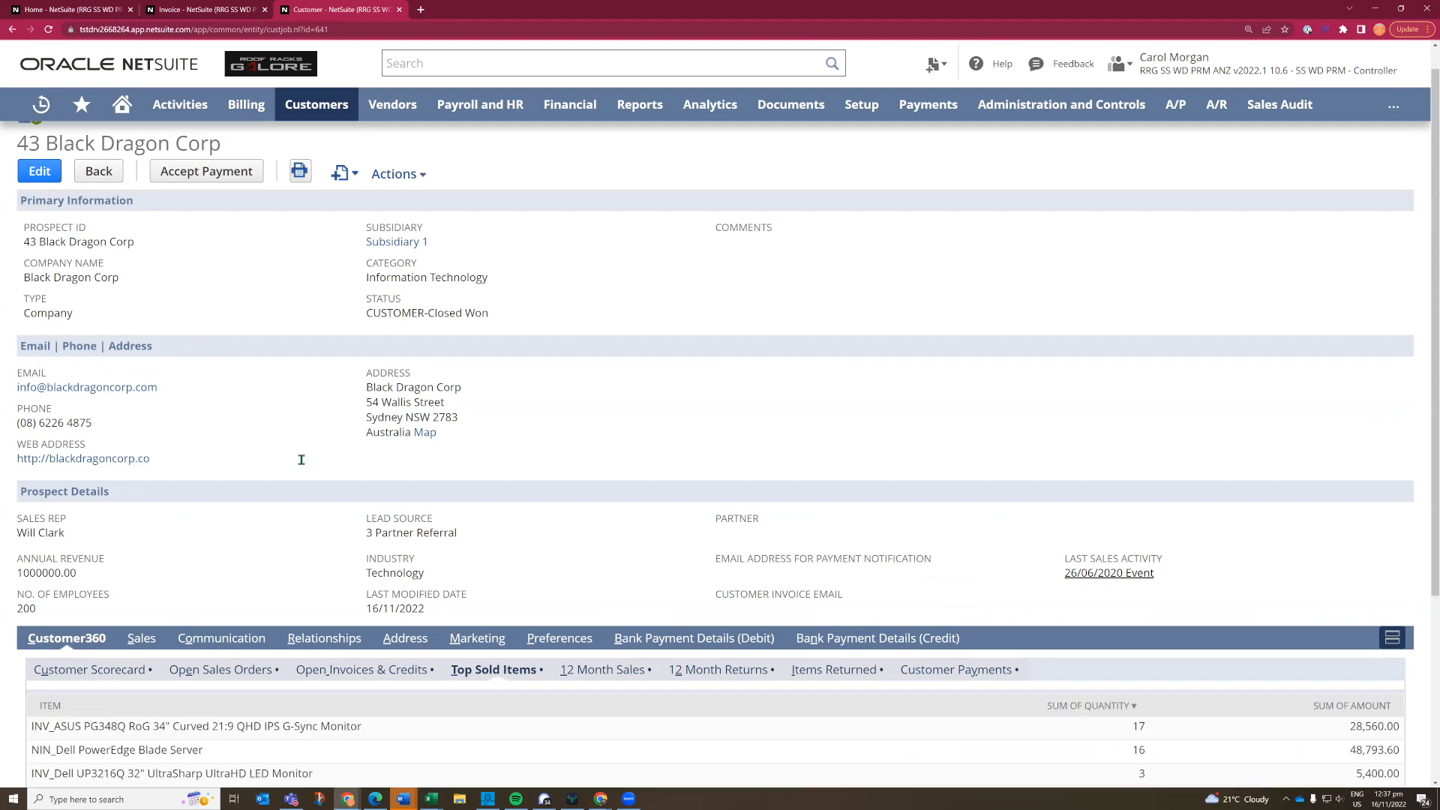
pyautogui.scroll(-3, 302, 462)
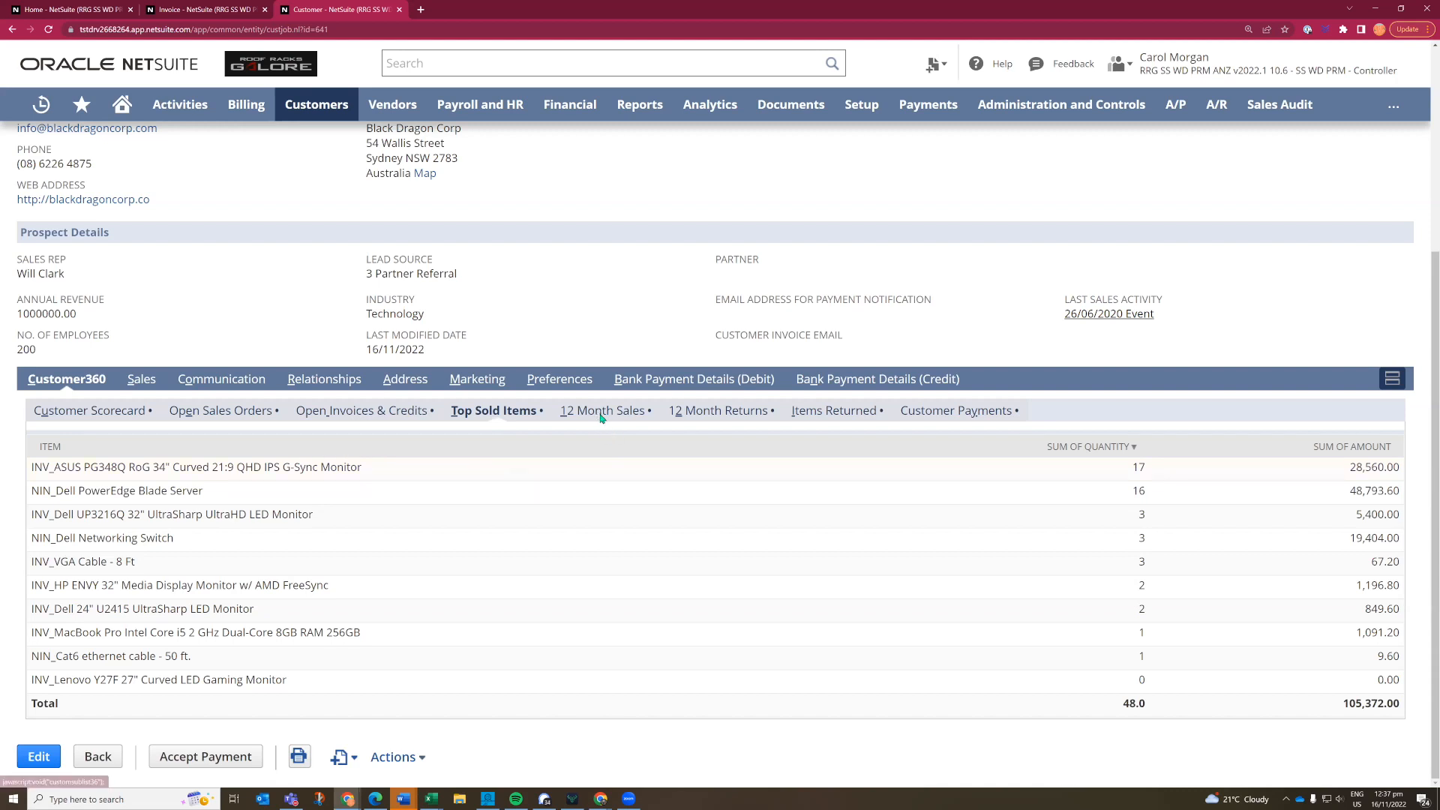
# - Check the customer's 12 Month Sales figures and the list of items returned
pyautogui.click(567, 419)
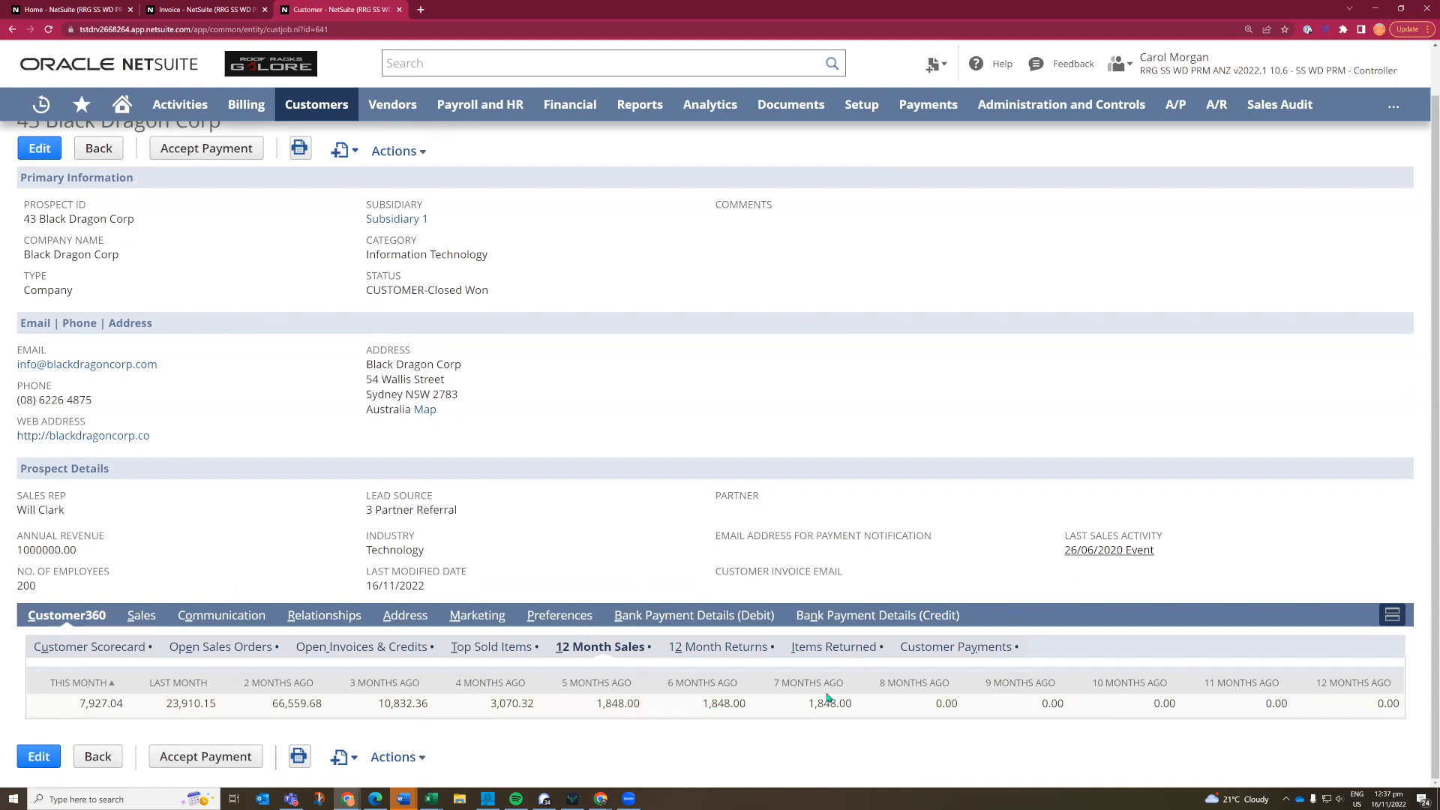
pyautogui.click(805, 658)
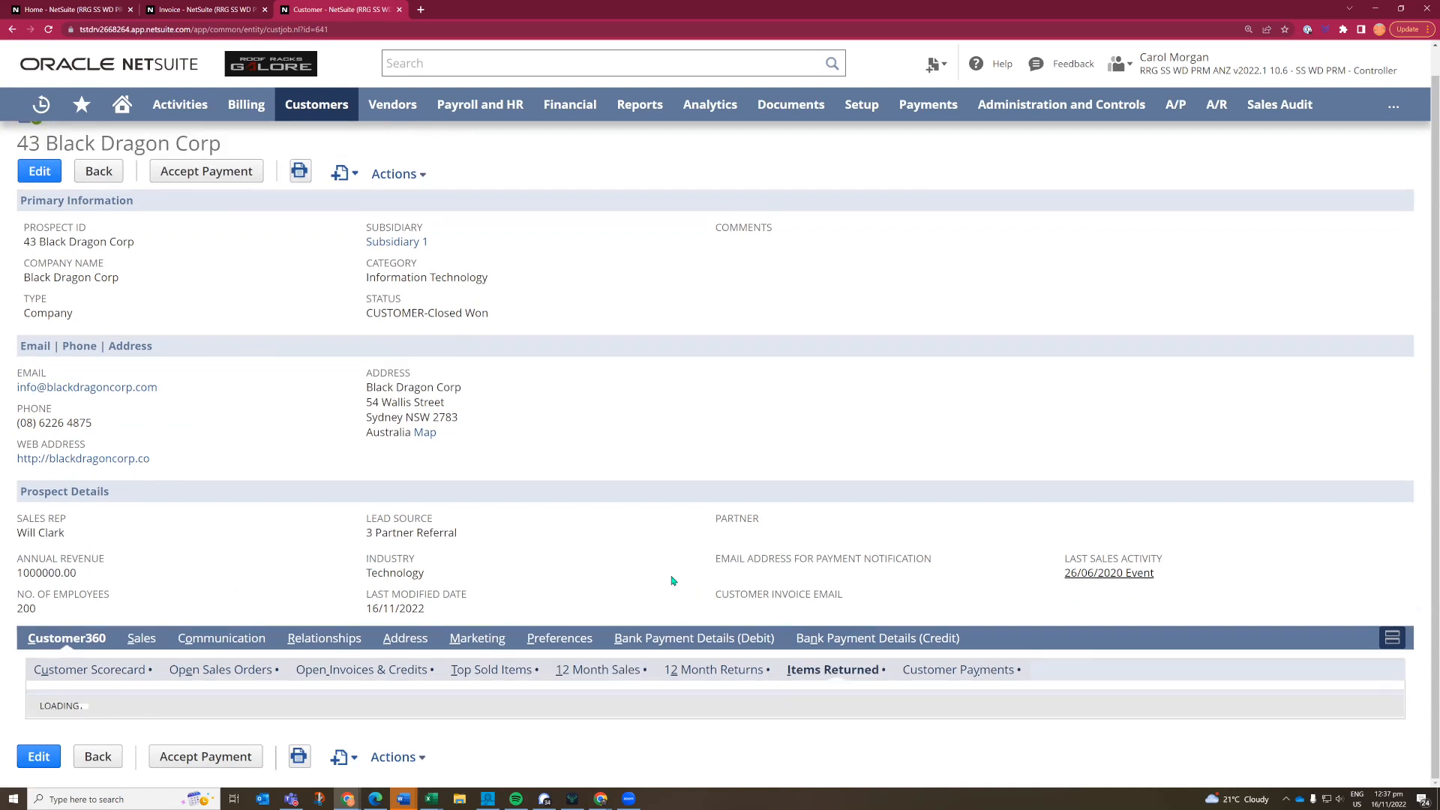
pyautogui.scroll(-2, 673, 581)
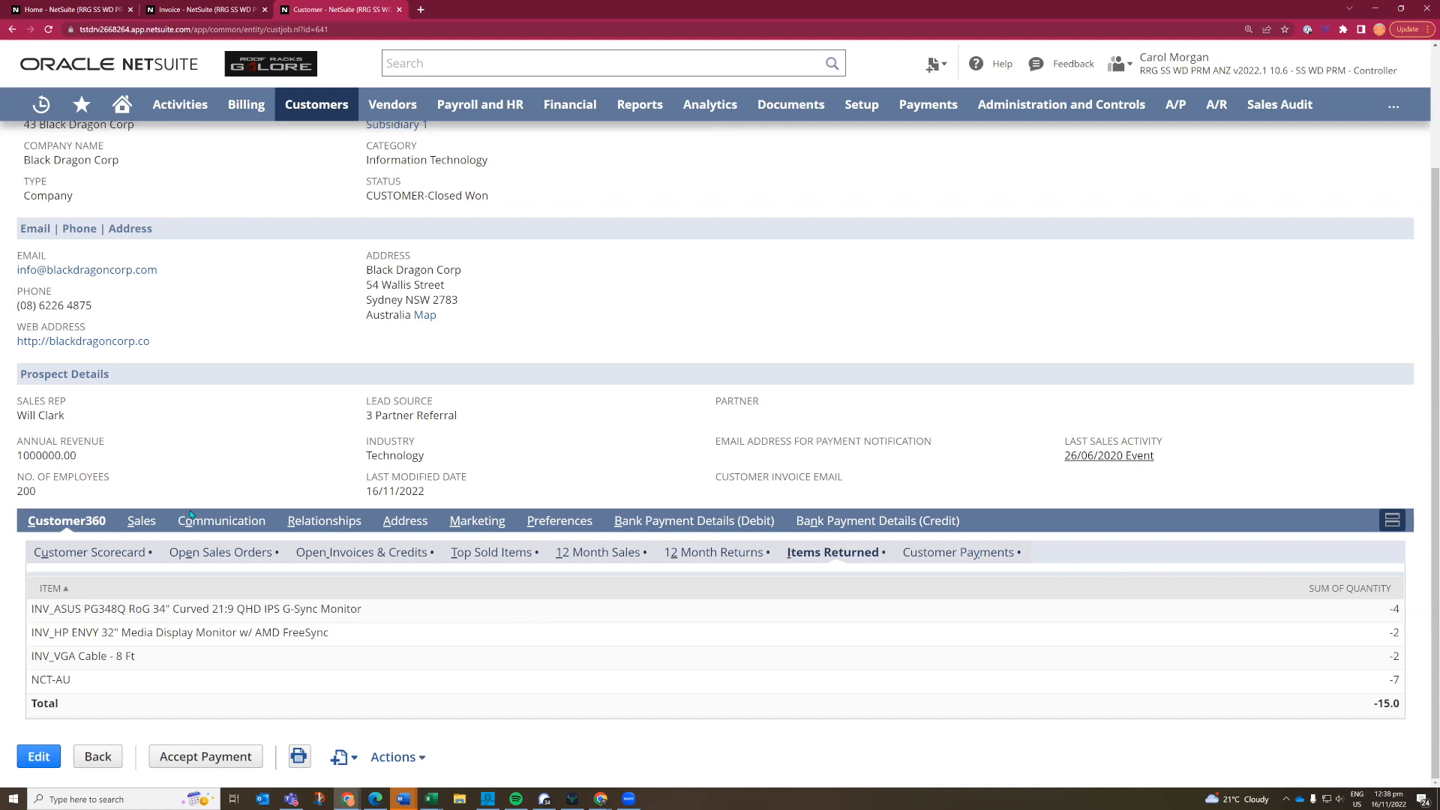
# - Examine the customer's sales team, transactions with their type filter options, qualification details and opportunities
pyautogui.click(139, 522)
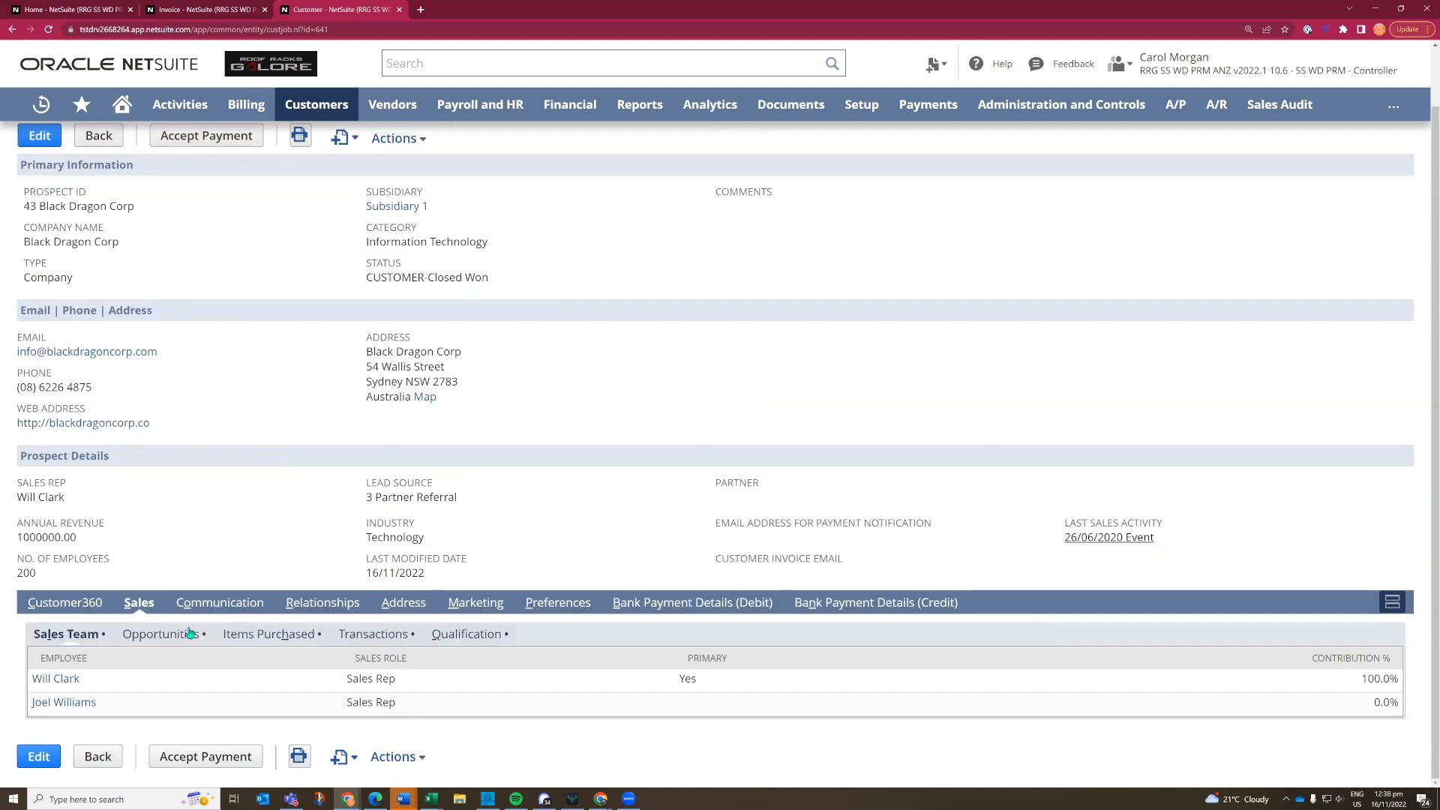
pyautogui.click(372, 641)
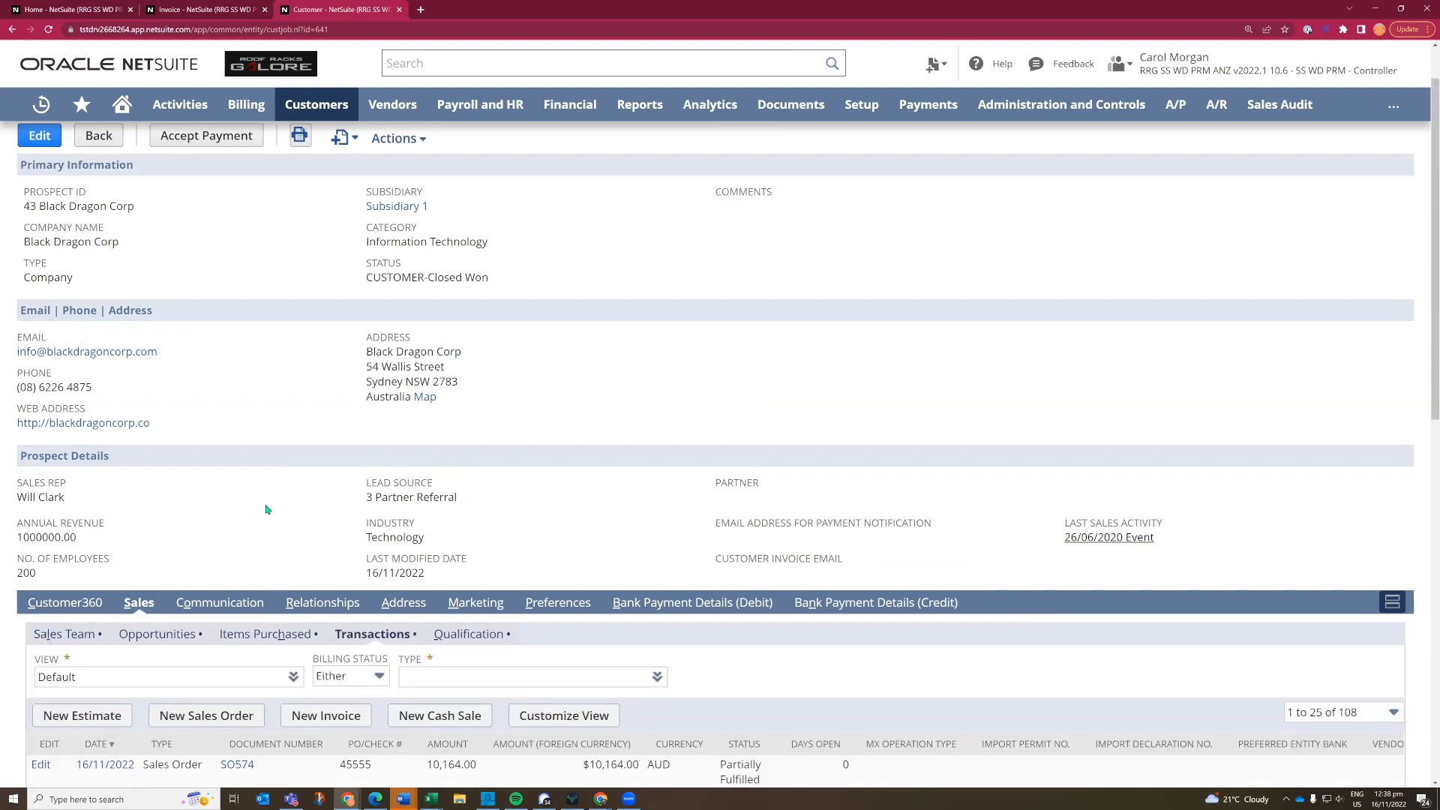
pyautogui.scroll(-5, 266, 510)
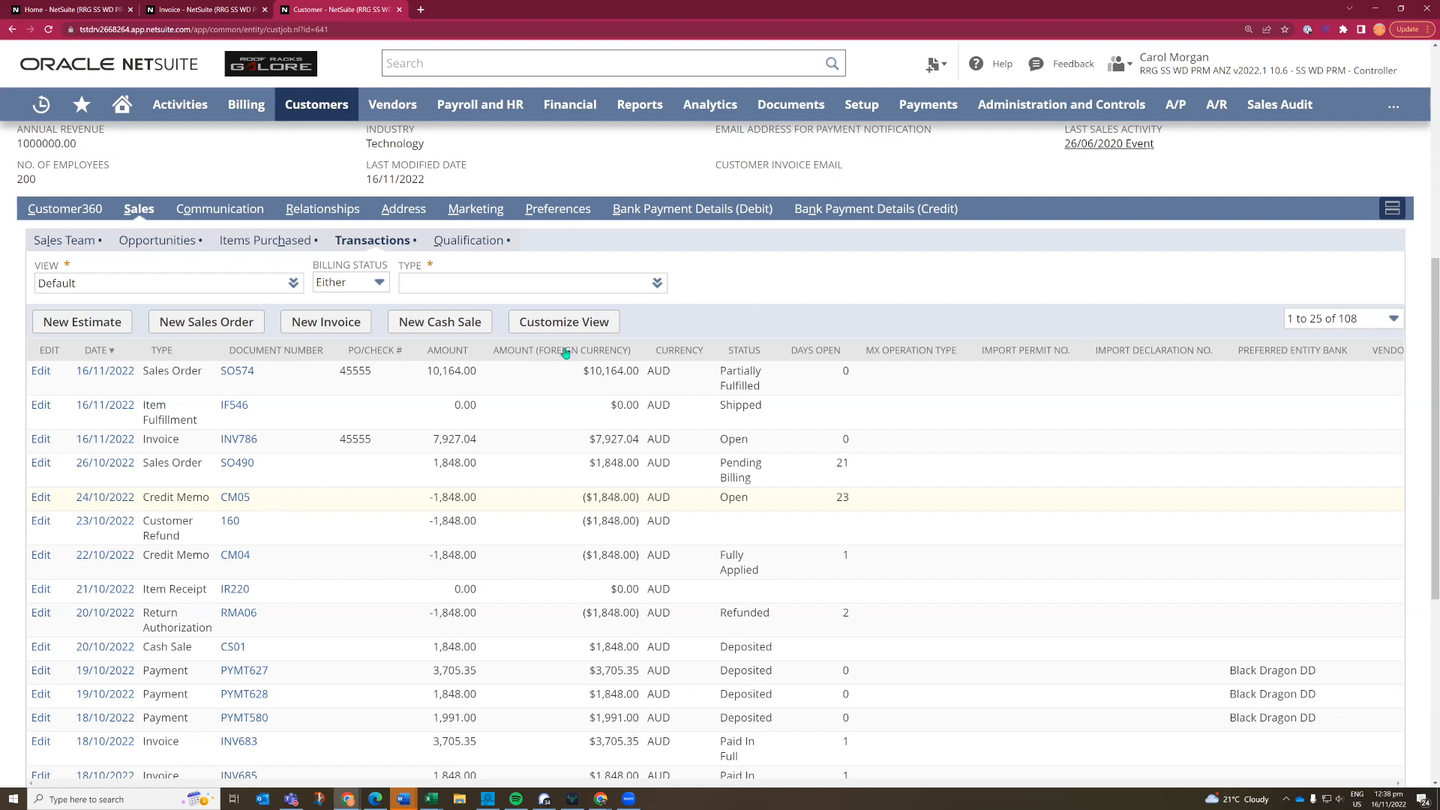
pyautogui.click(657, 284)
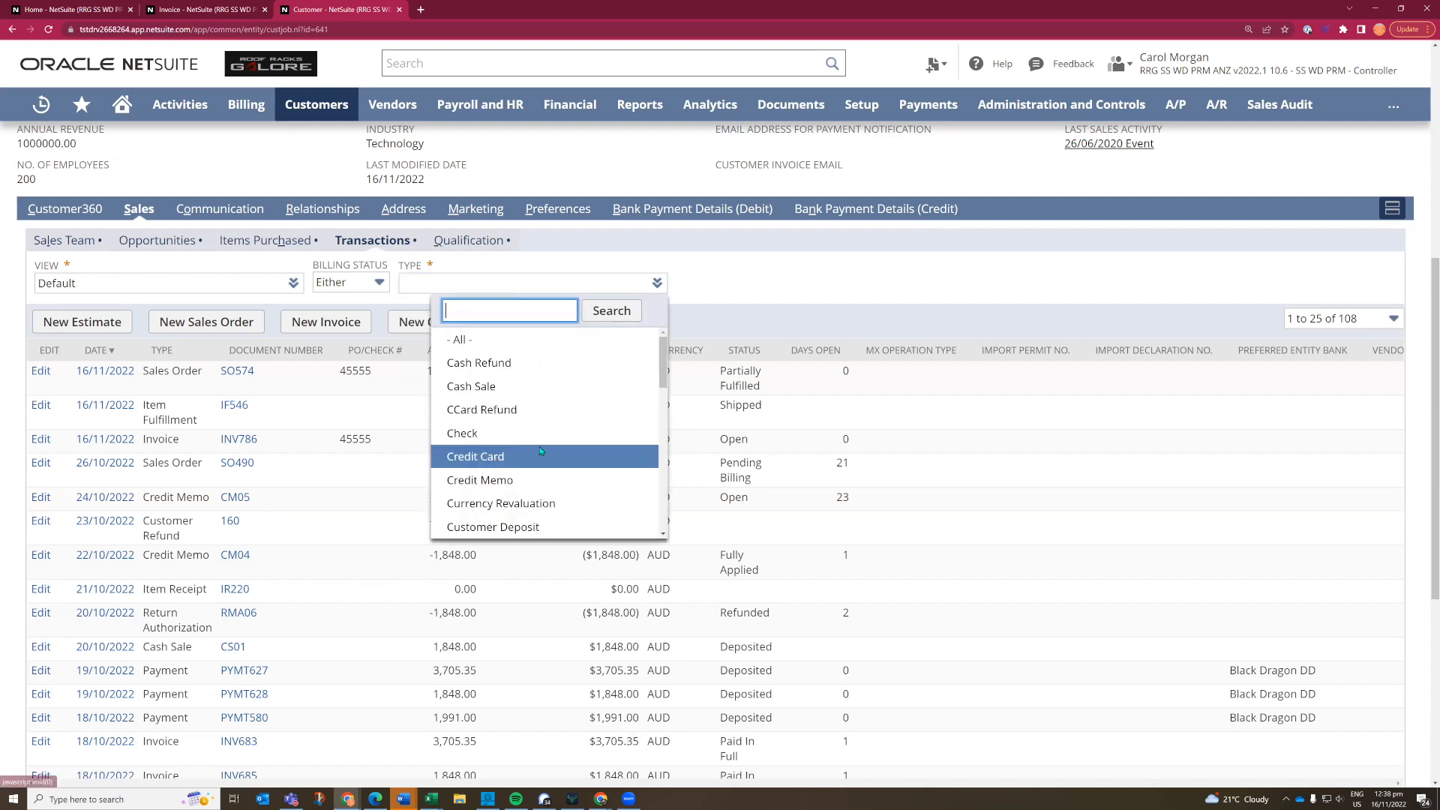
pyautogui.scroll(-2, 549, 441)
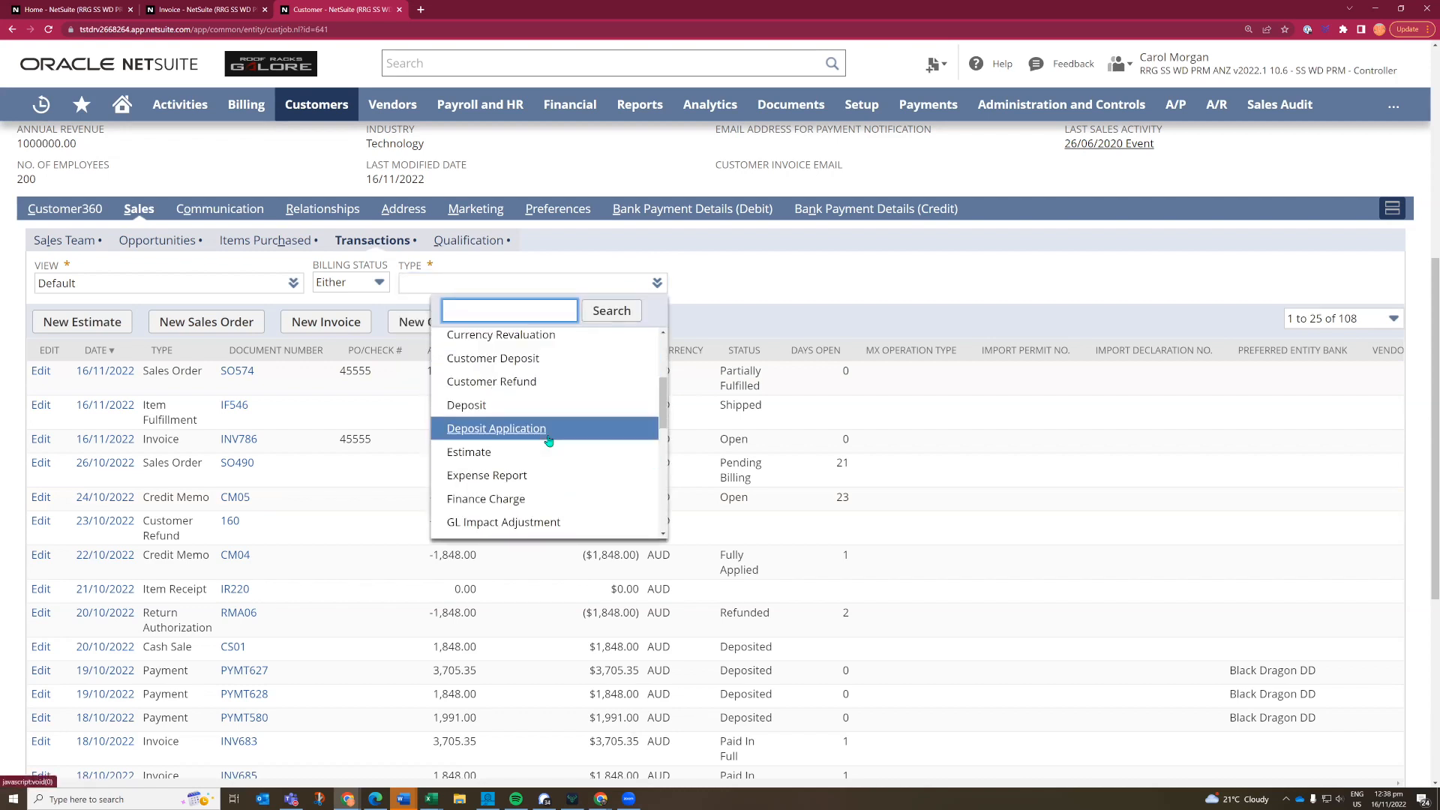
pyautogui.scroll(-2, 549, 441)
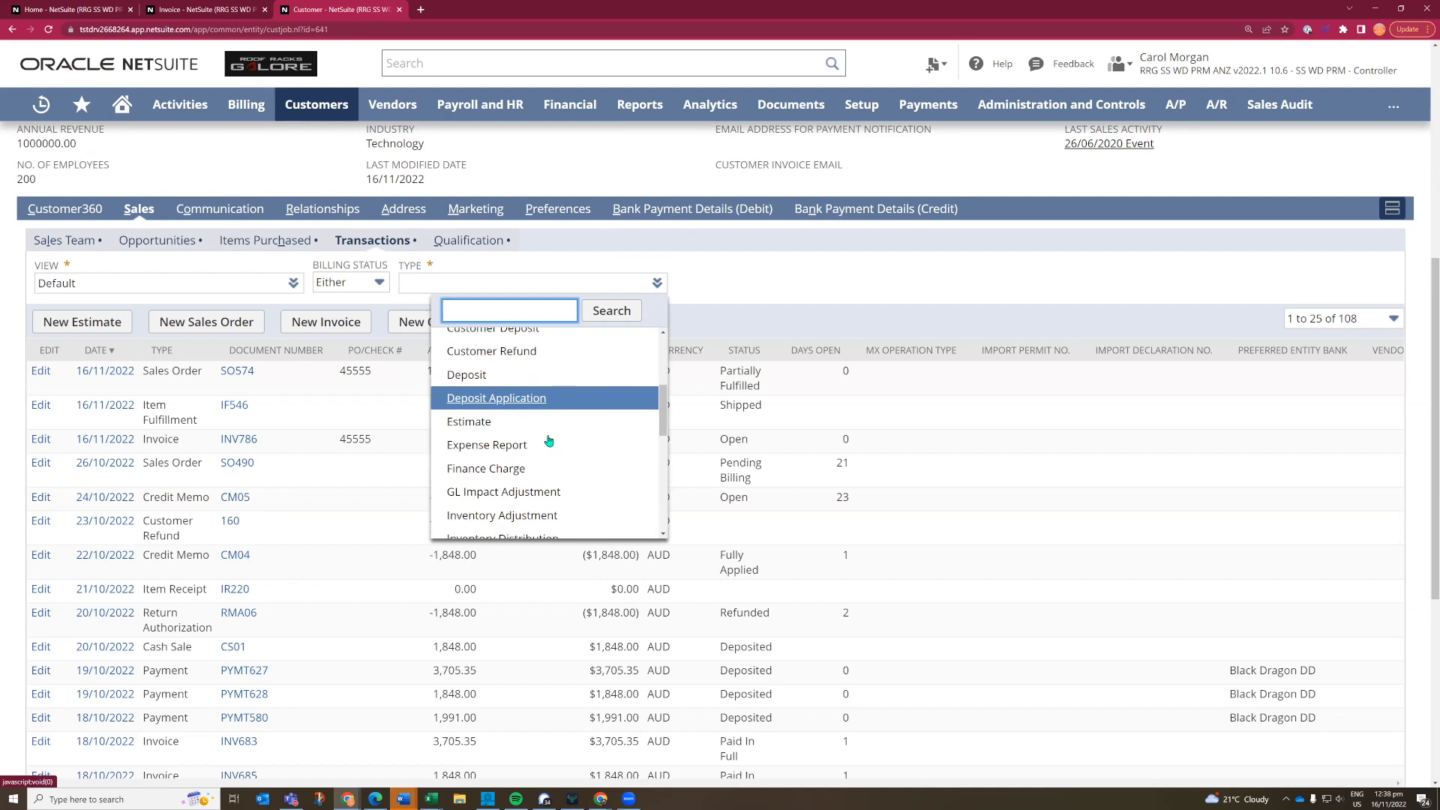
pyautogui.click(841, 286)
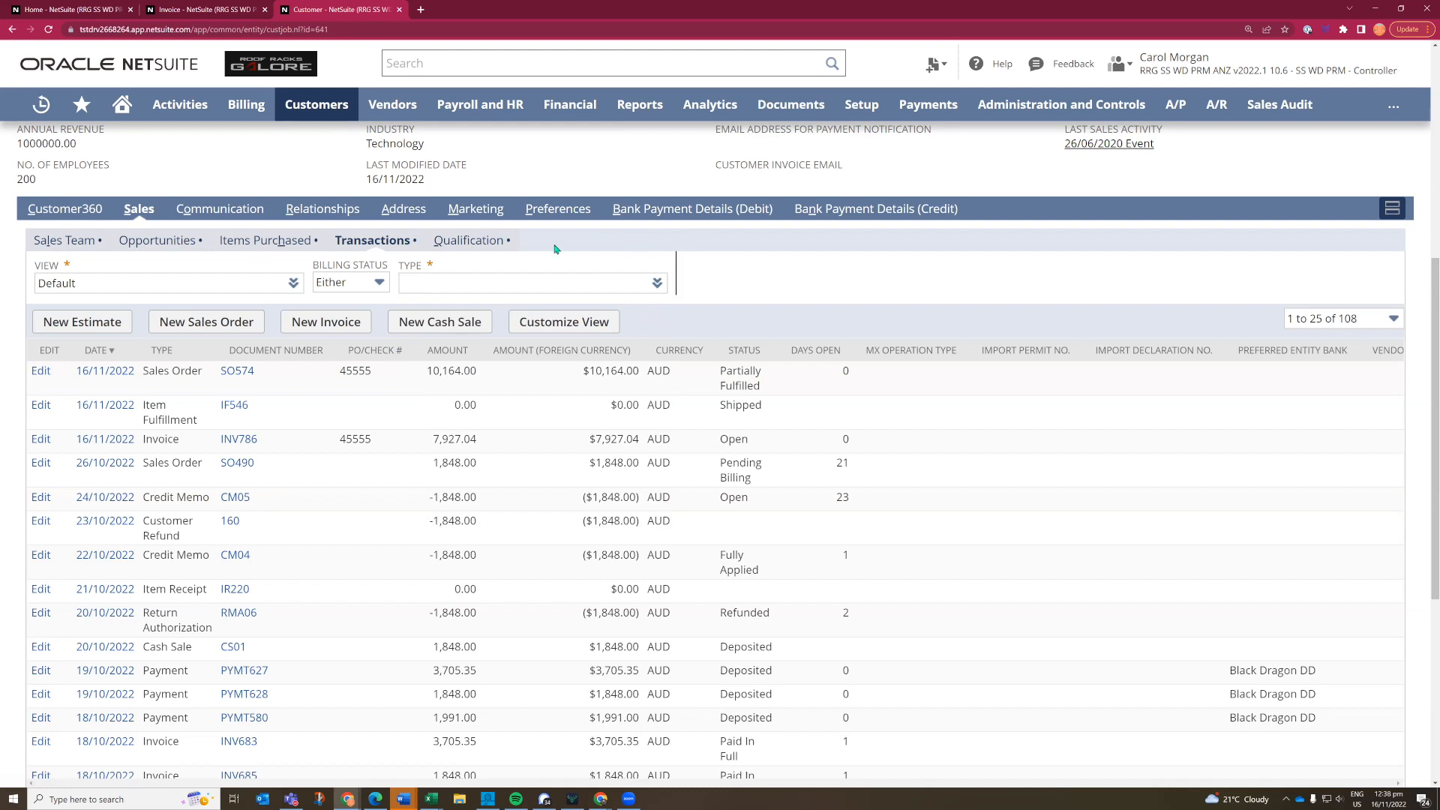
pyautogui.click(478, 241)
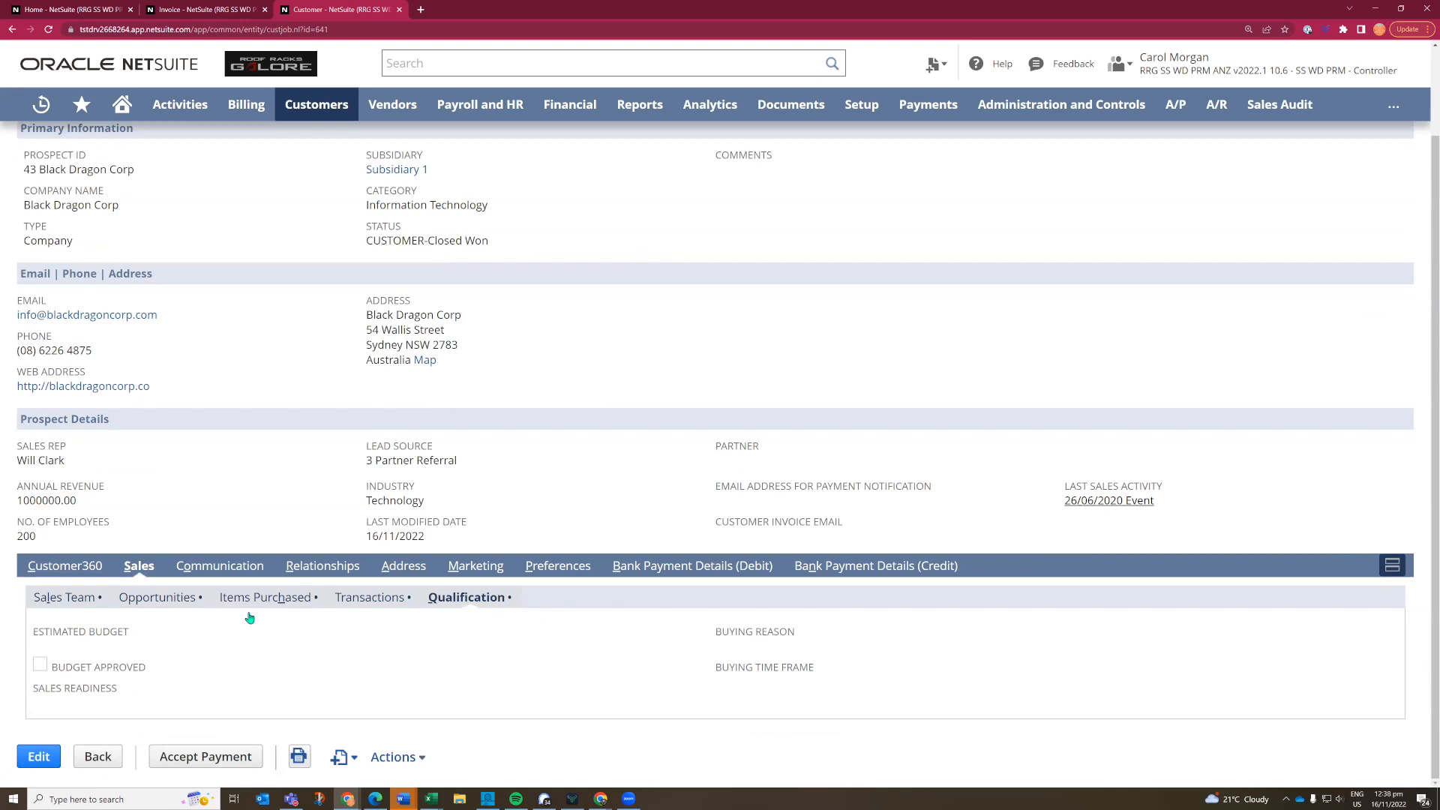
pyautogui.click(159, 600)
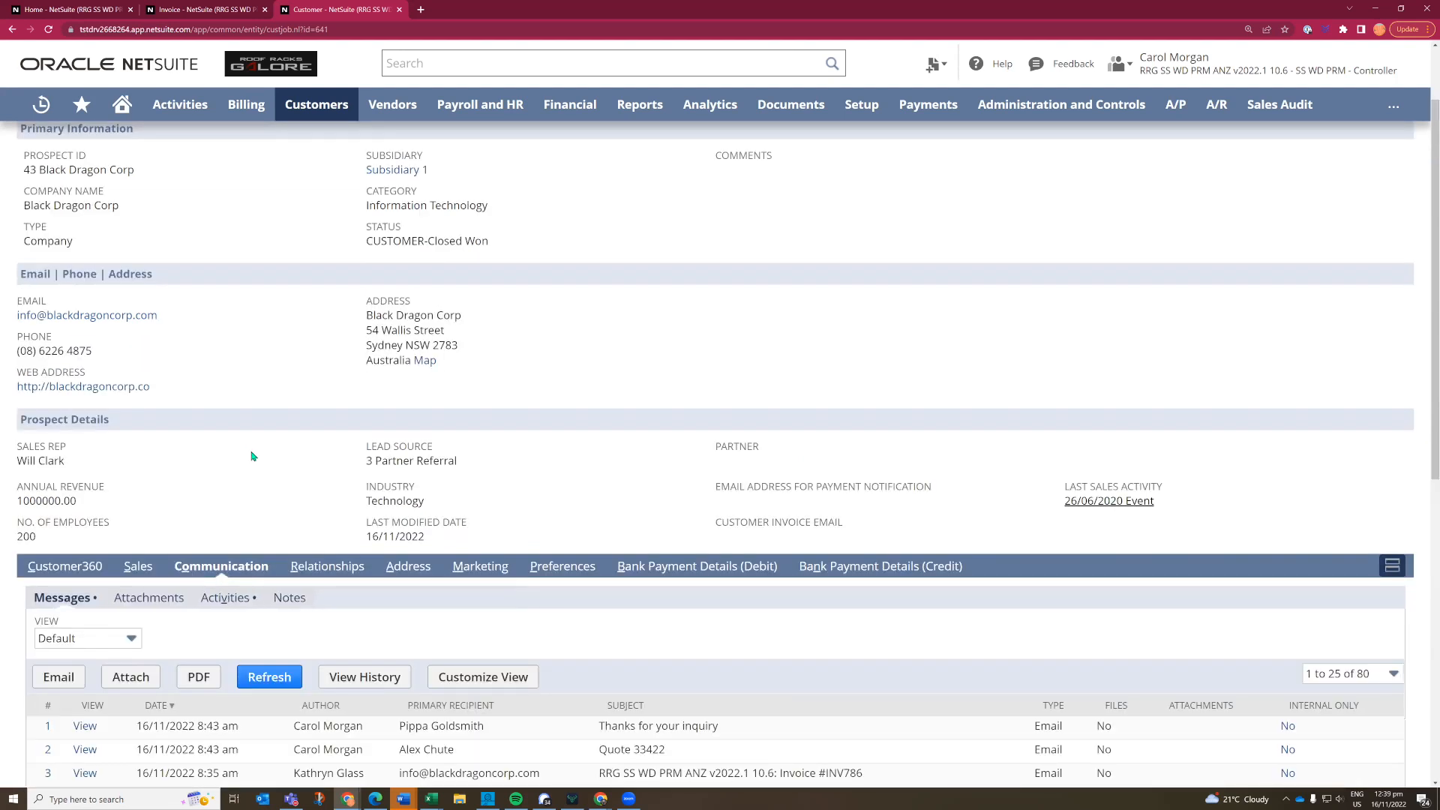
# - Review the messages and activities recorded under the customer's communication information
pyautogui.scroll(-3, 315, 503)
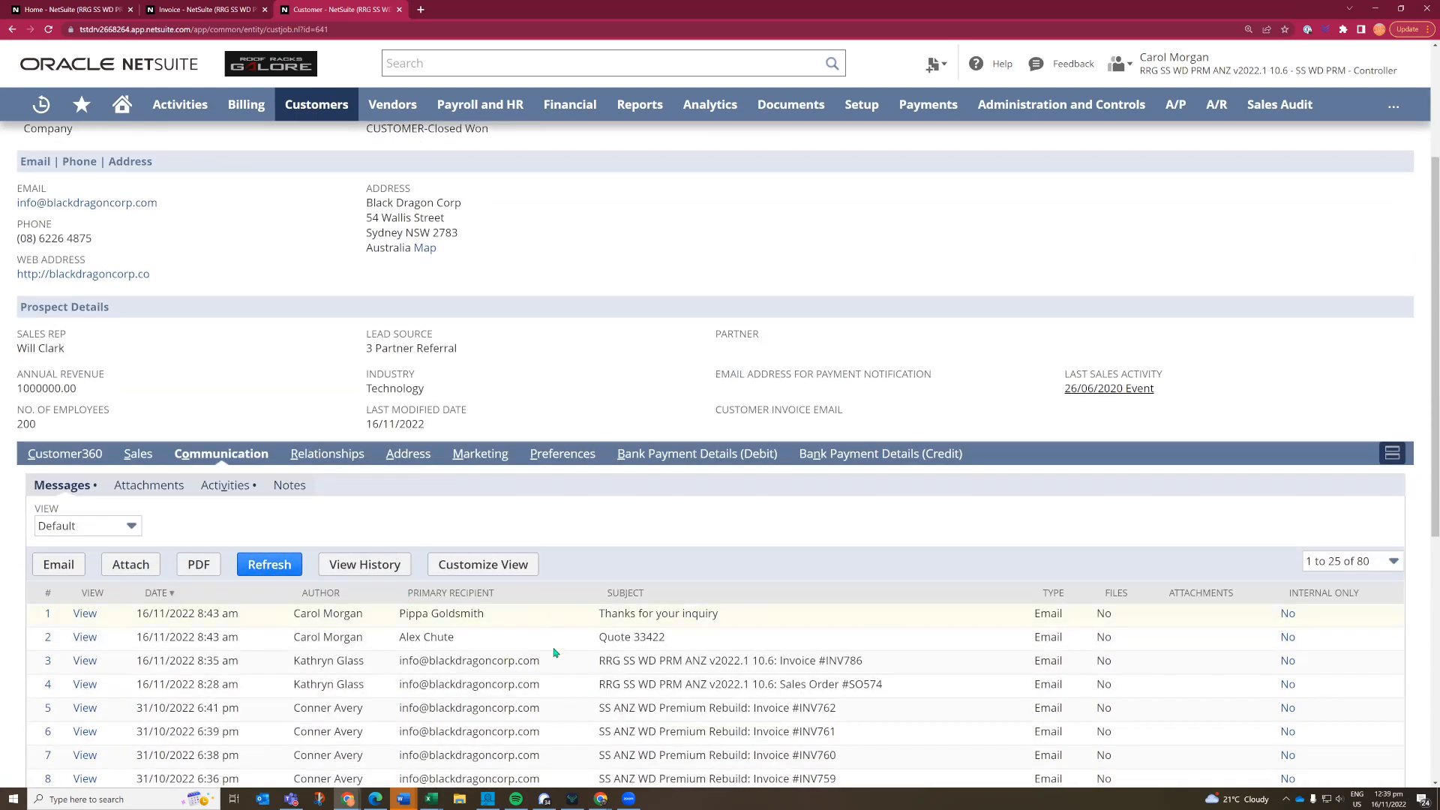
pyautogui.scroll(-1, 506, 709)
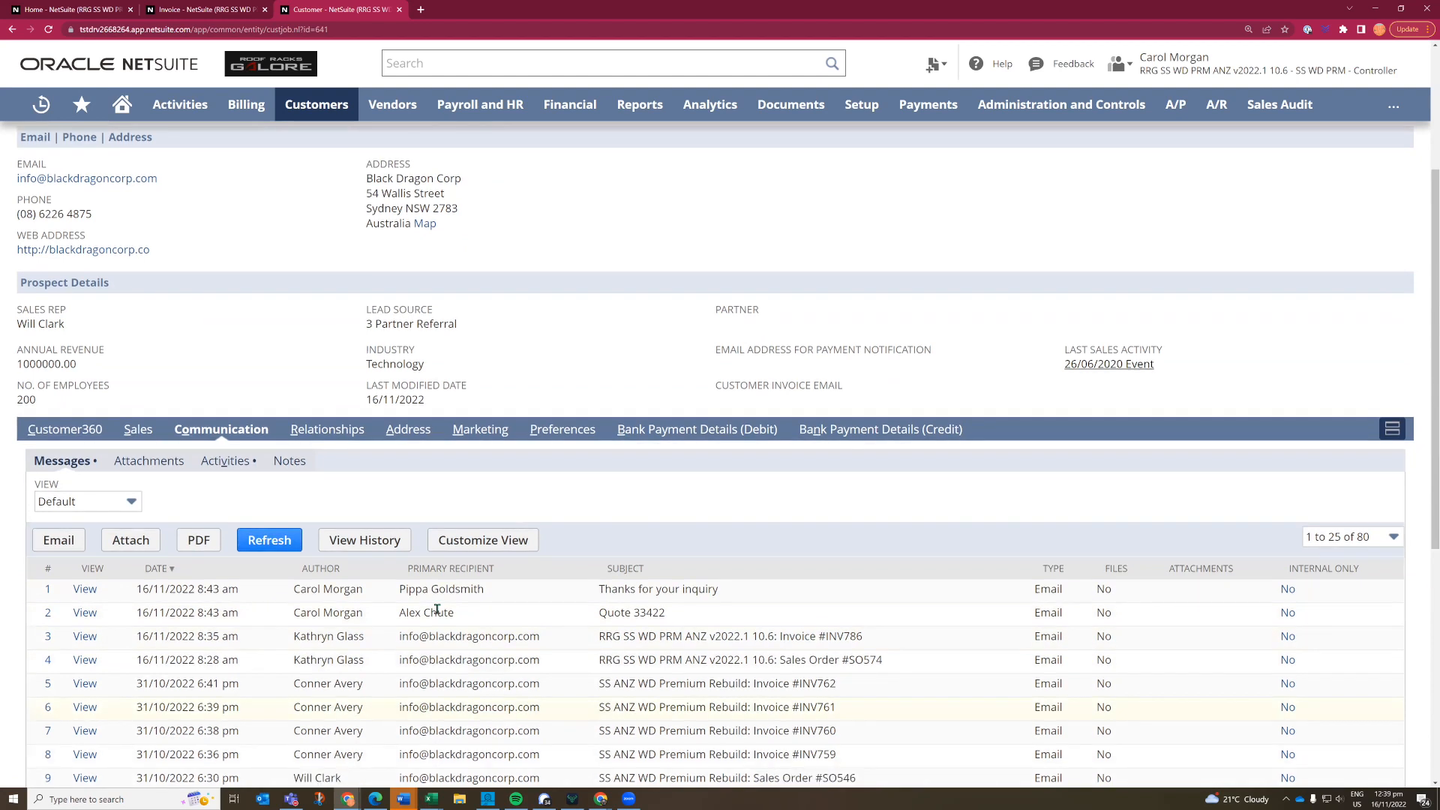
pyautogui.scroll(-3, 596, 634)
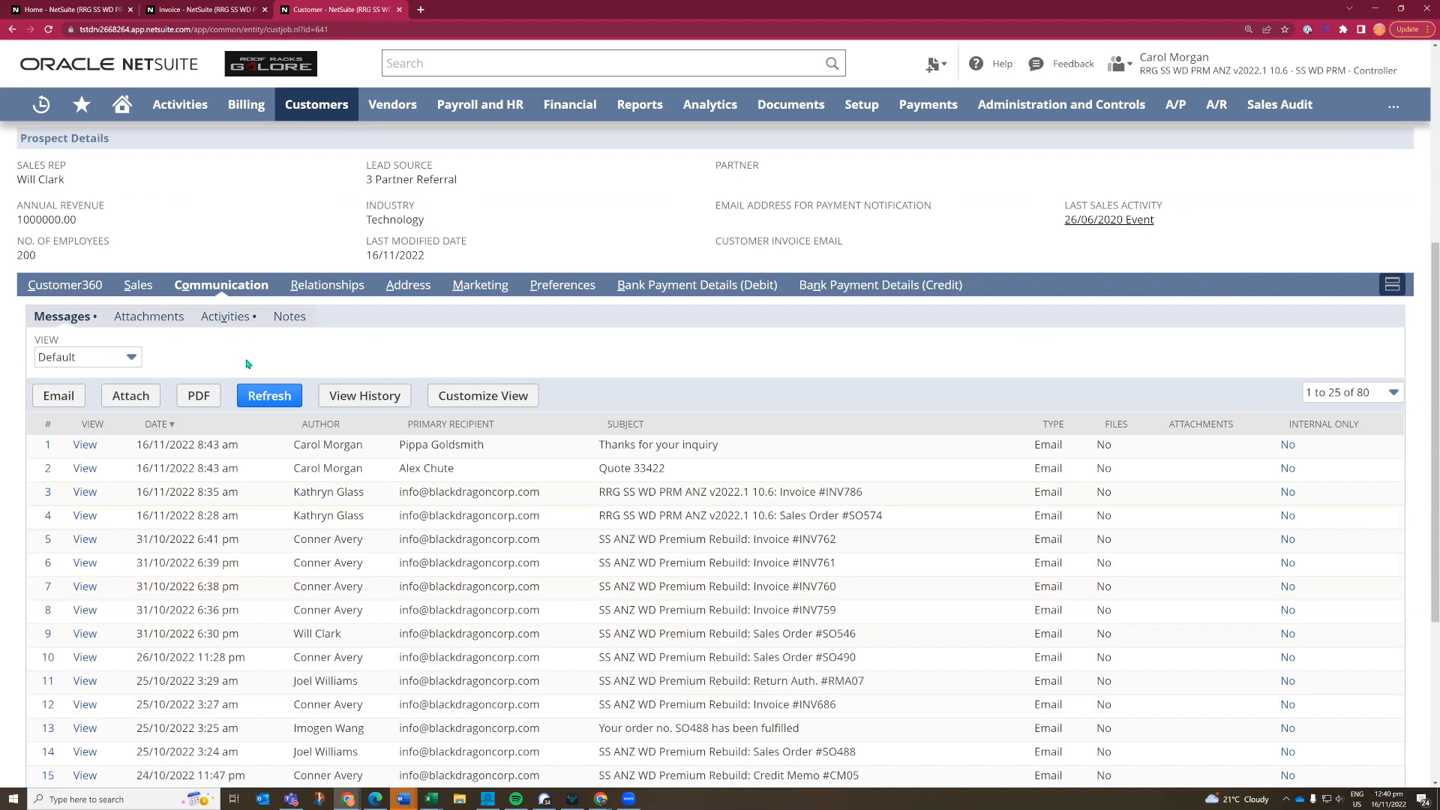
pyautogui.click(242, 314)
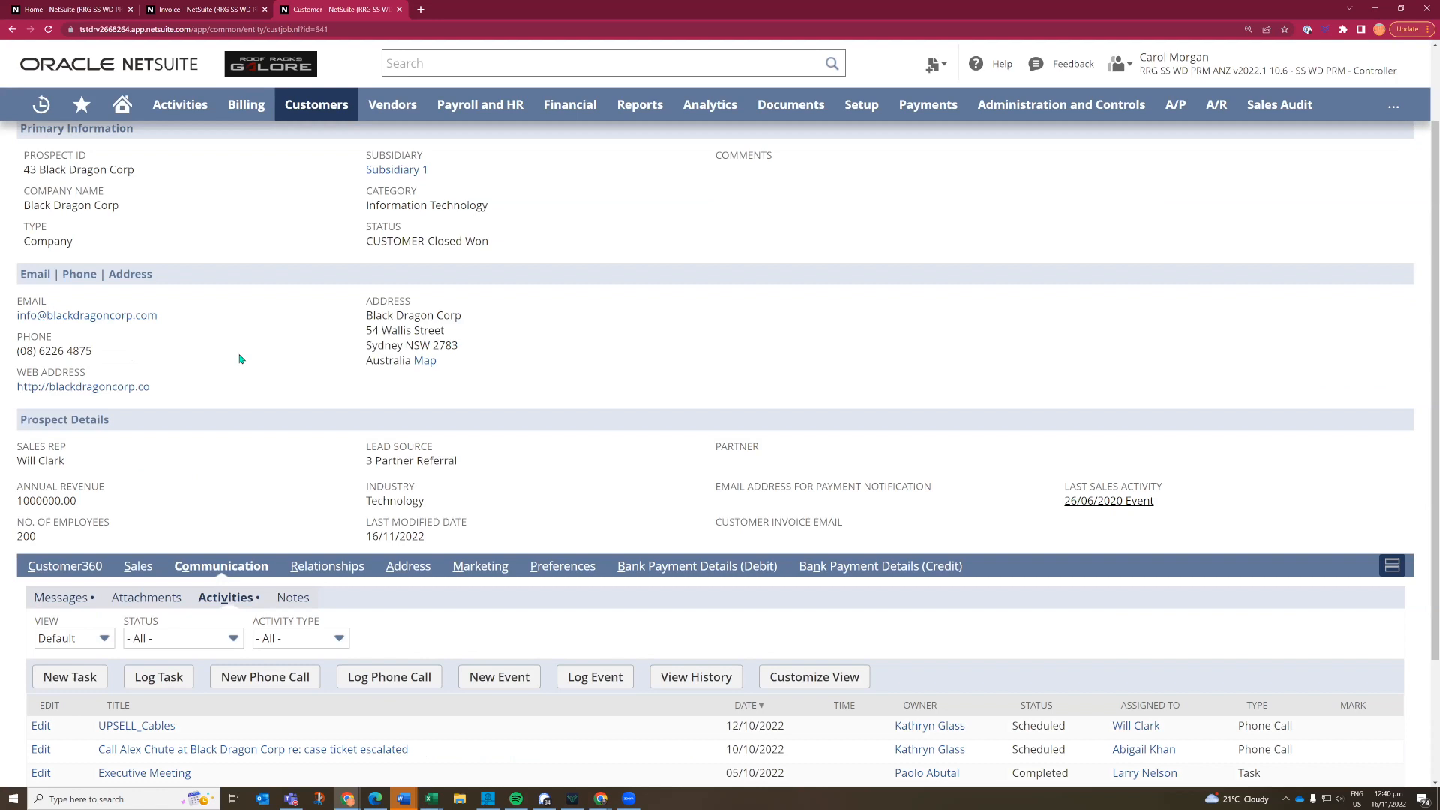
pyautogui.scroll(-3, 240, 359)
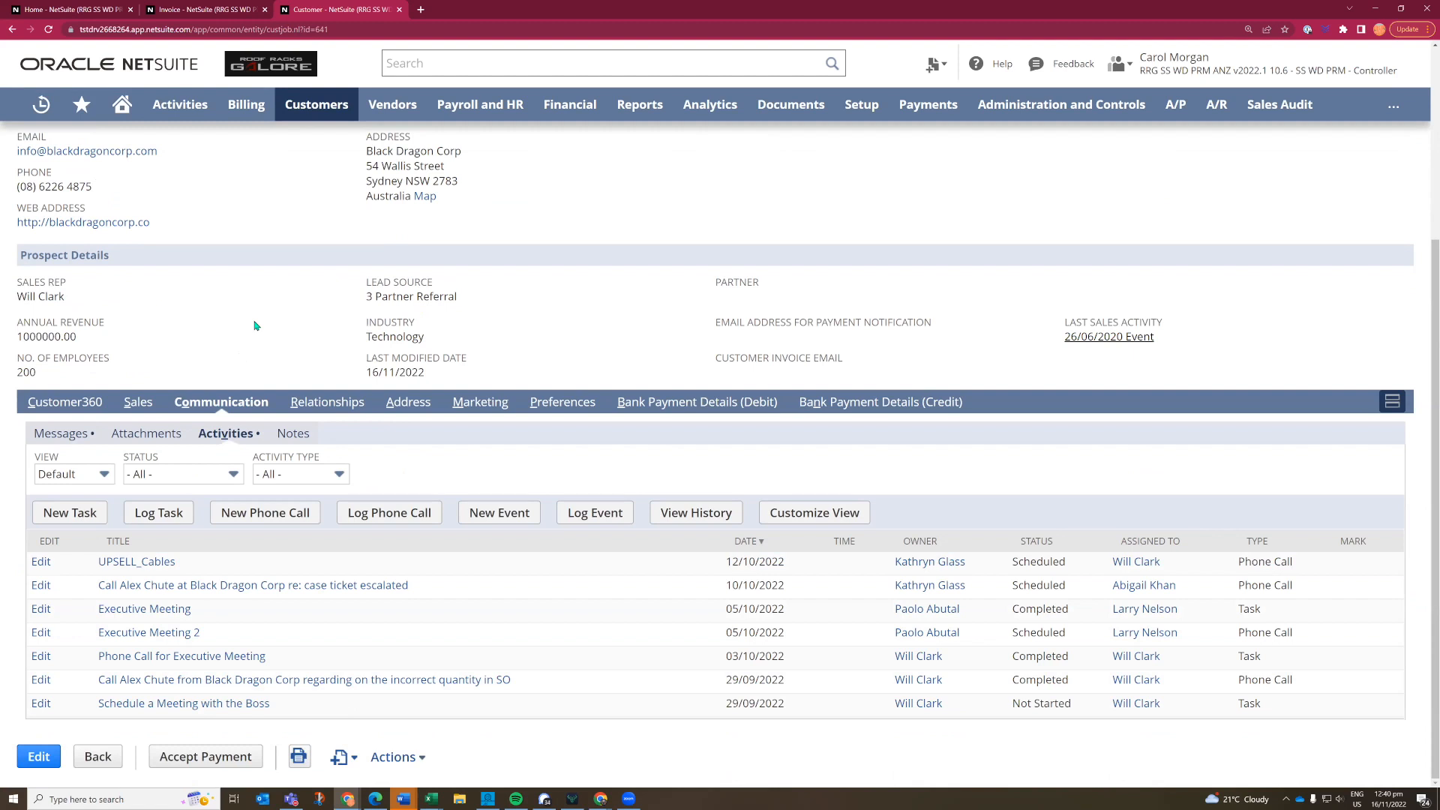
pyautogui.scroll(1, 254, 326)
pyautogui.scroll(3, 255, 325)
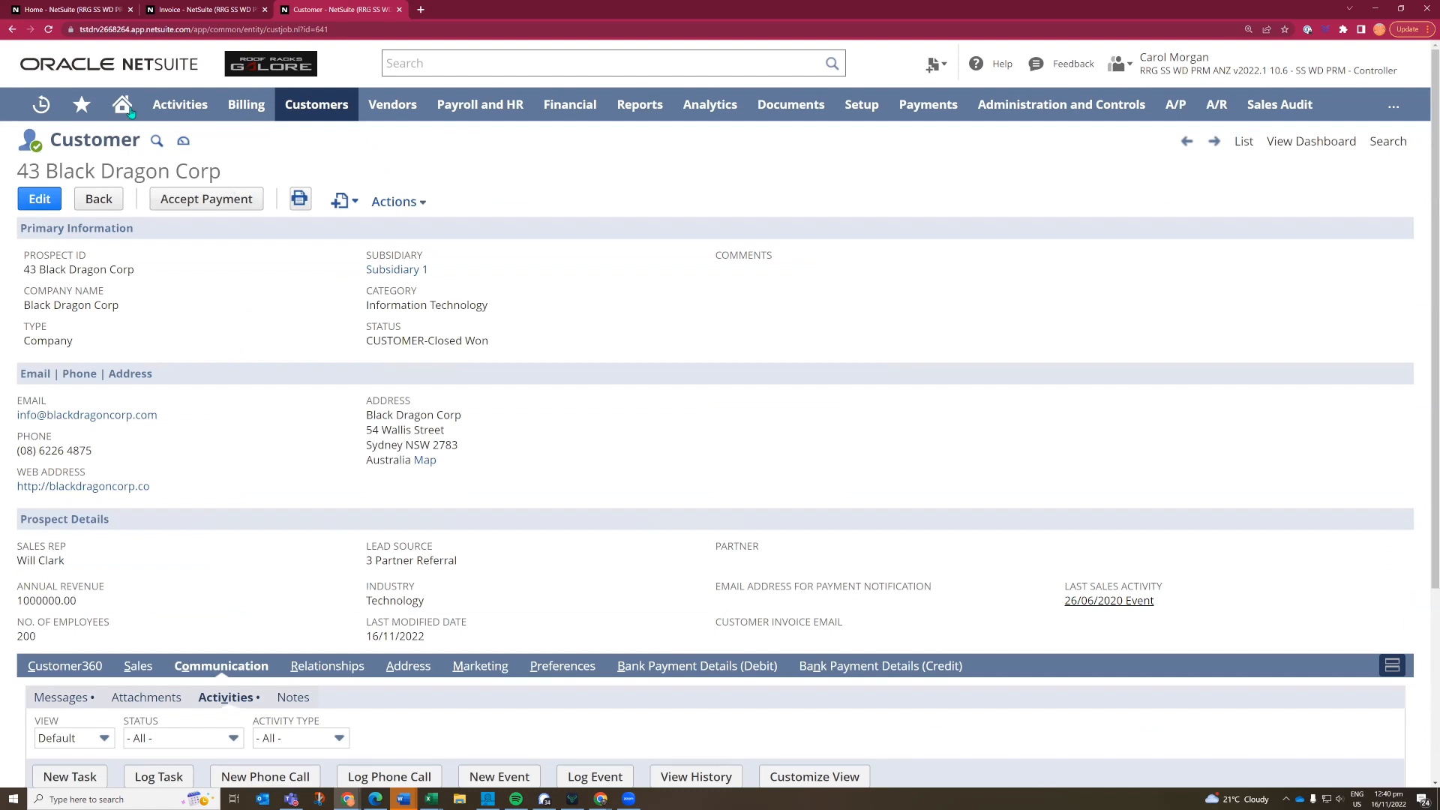
# - Return from the customer record to the Home dashboard and close the separate invoice page
pyautogui.moveTo(112, 111)
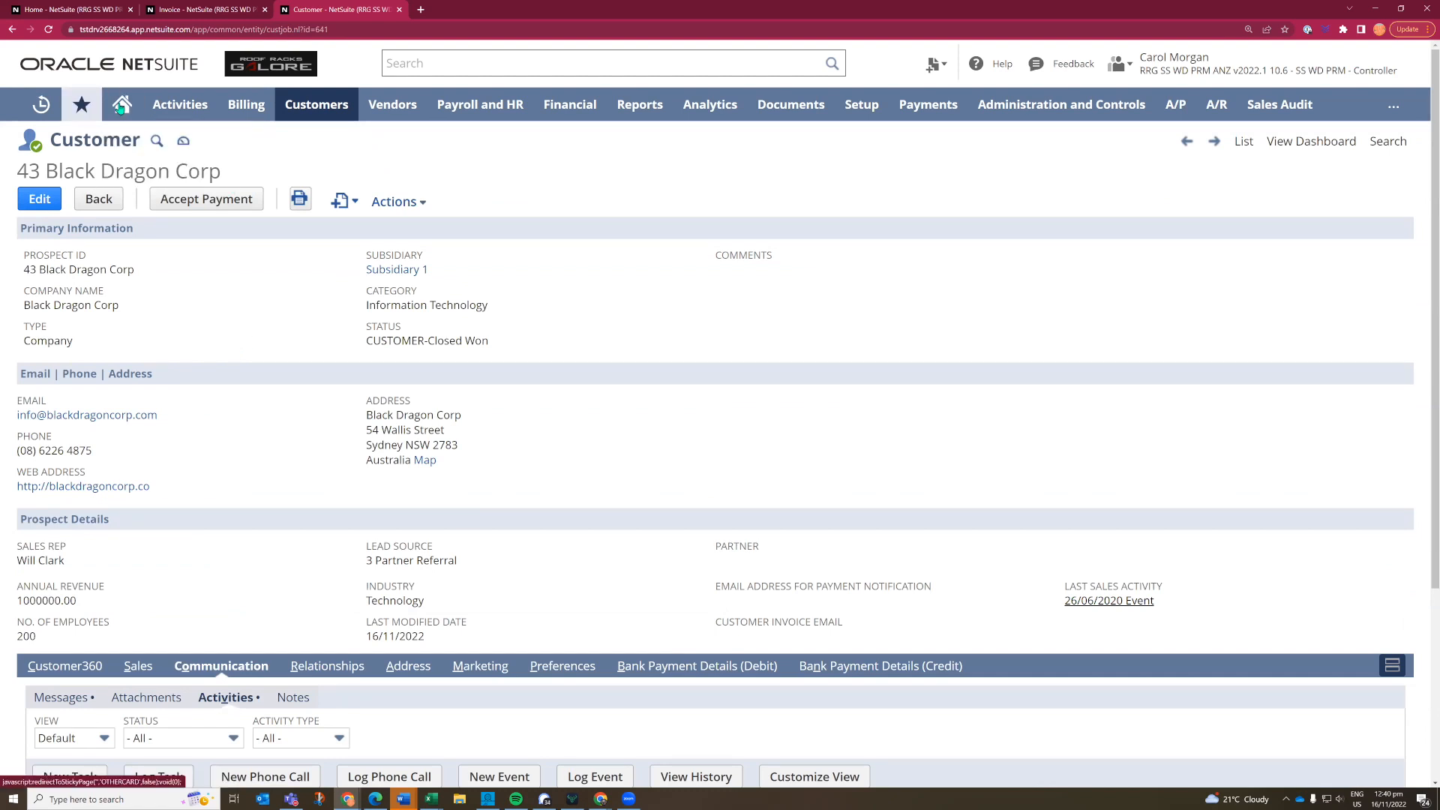
pyautogui.click(117, 109)
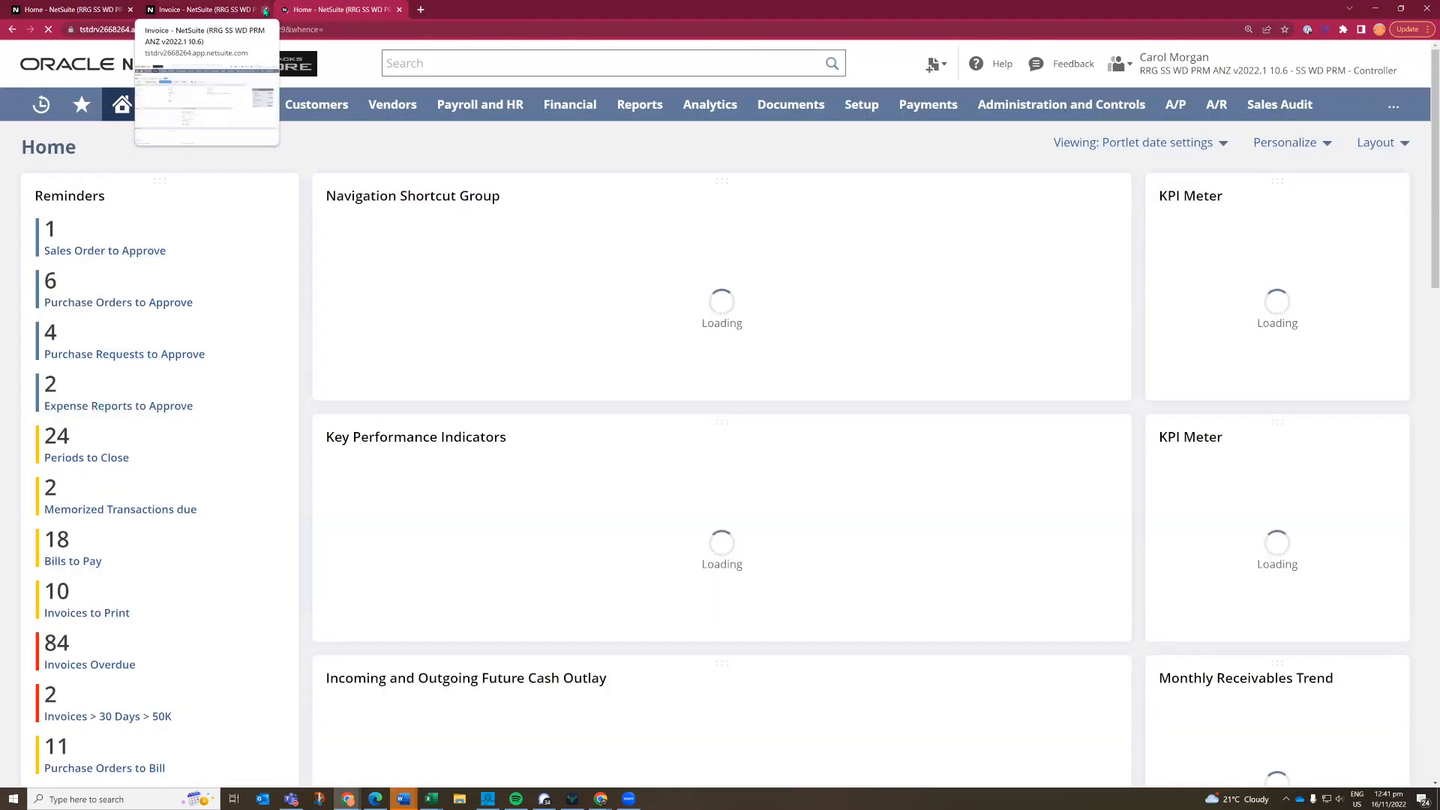
pyautogui.click(264, 10)
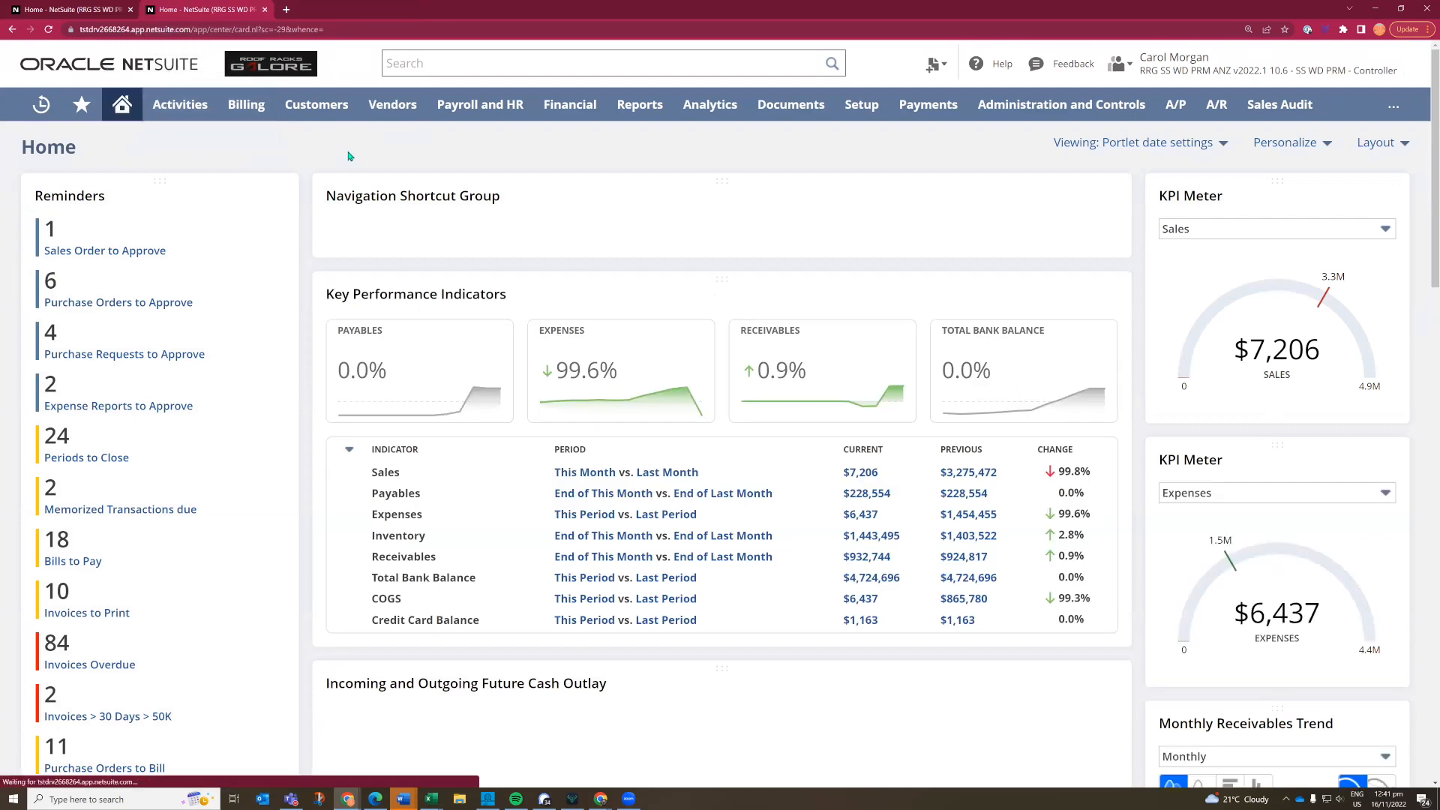
# - Add the standard indicators New Opportunities and Revenue to the Key Performance Indicators portlet setup
pyautogui.click(1108, 408)
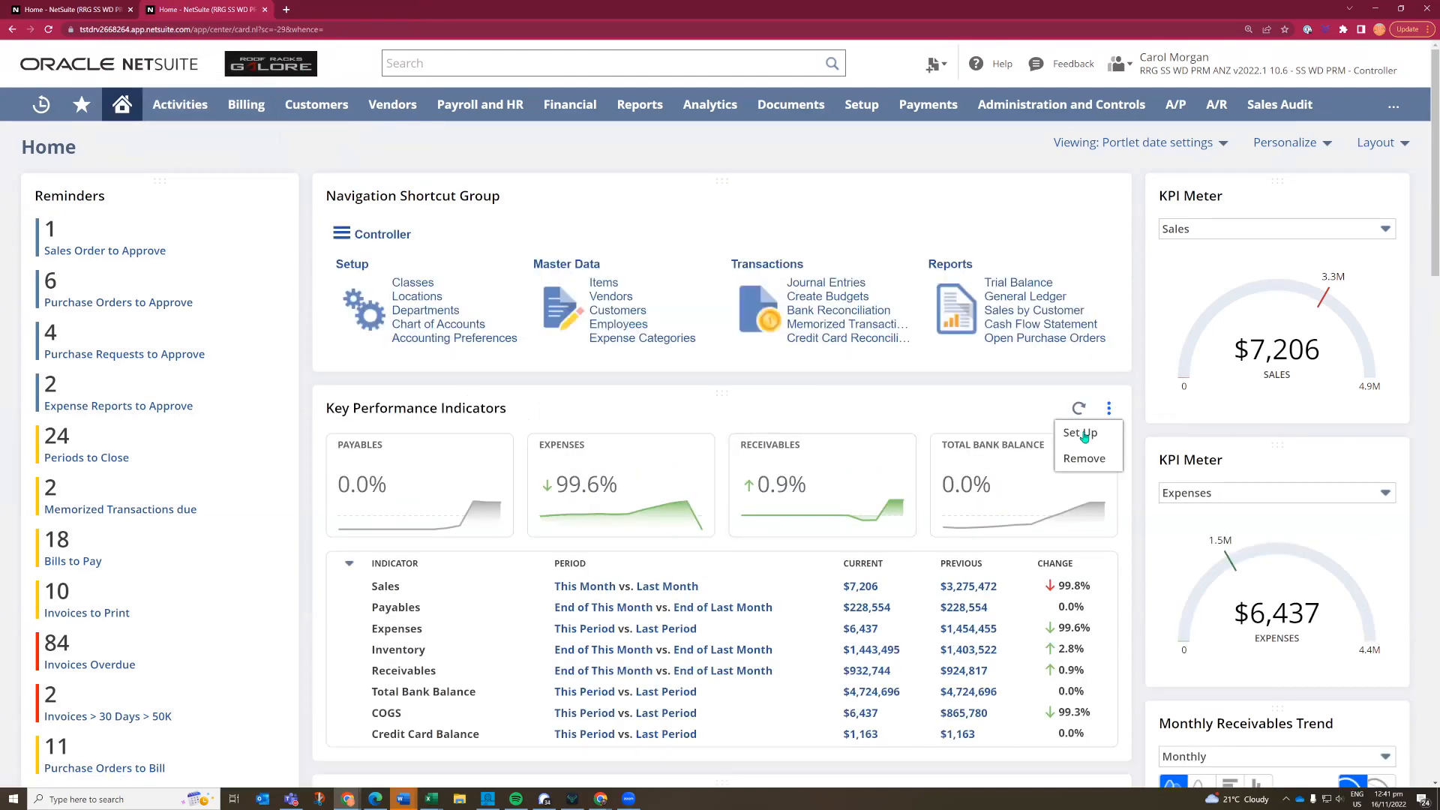
pyautogui.click(1082, 434)
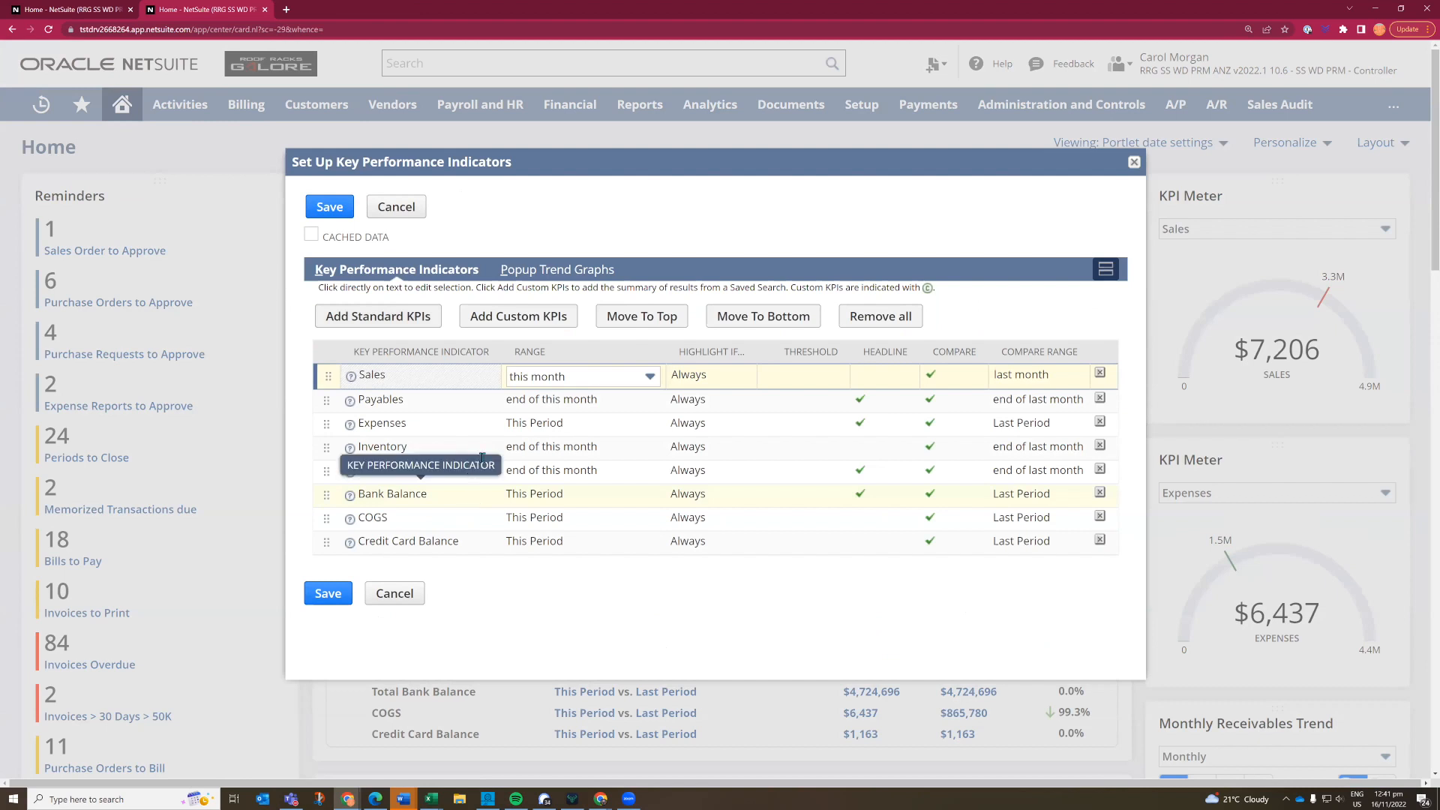
pyautogui.scroll(-2, 491, 497)
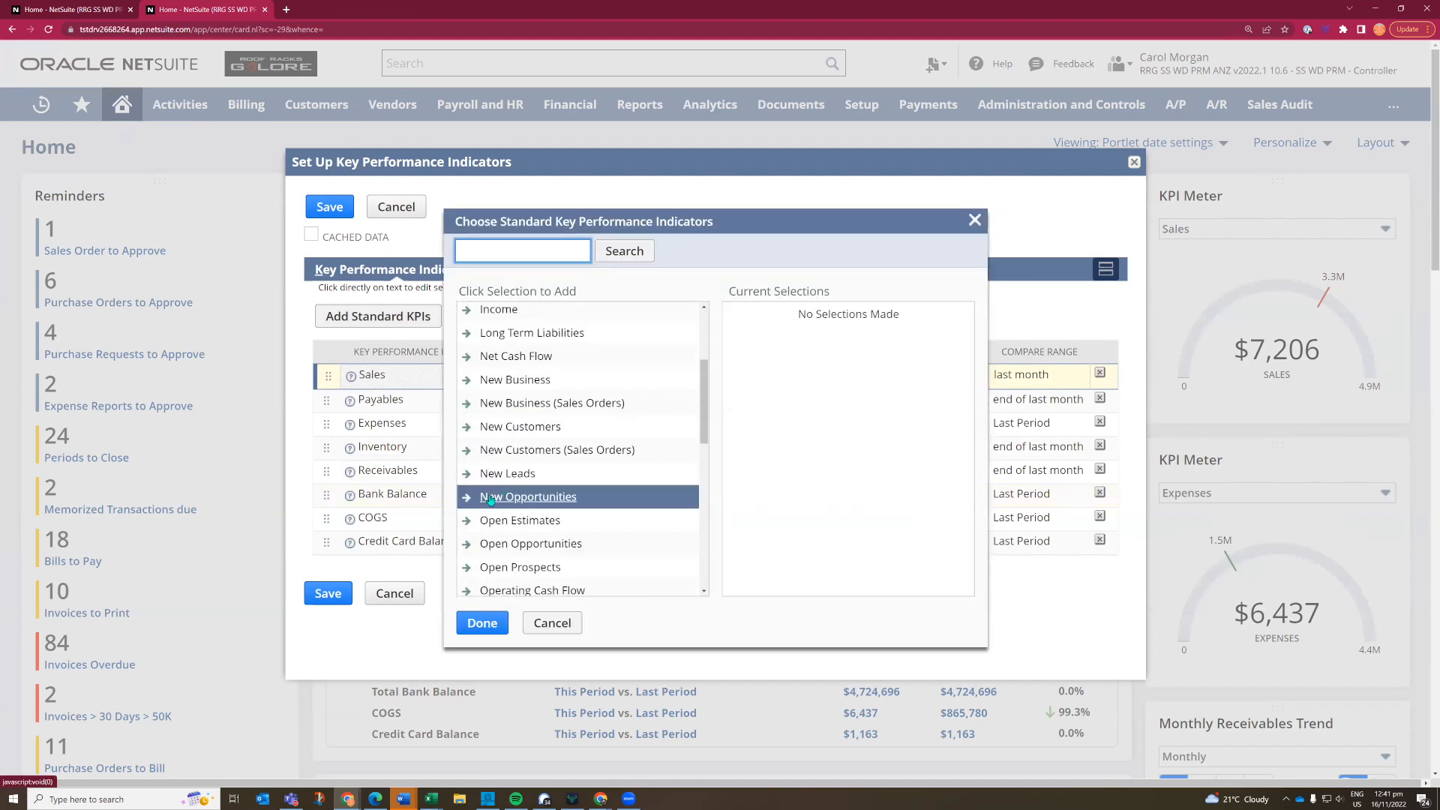
pyautogui.click(491, 499)
pyautogui.scroll(-3, 539, 517)
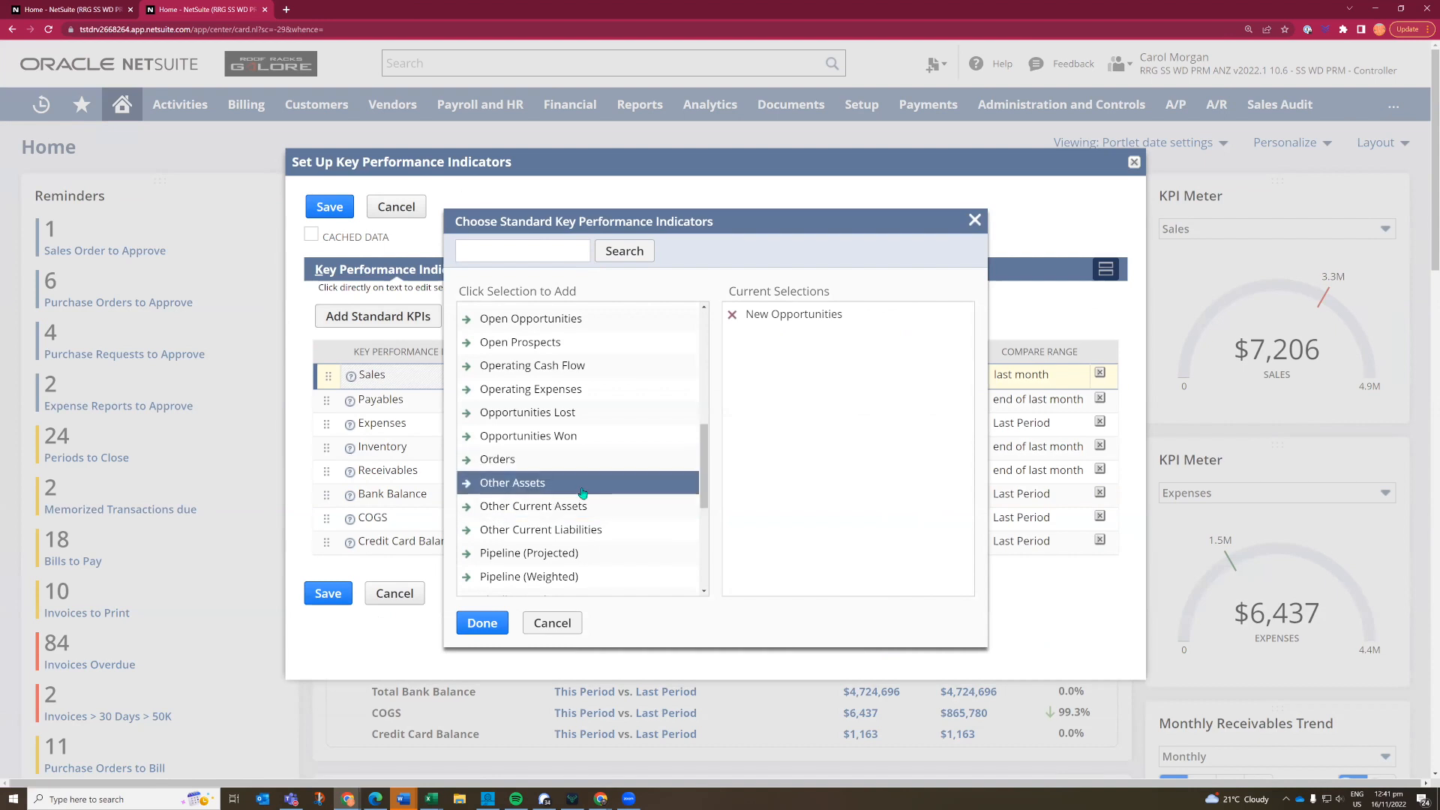
pyautogui.scroll(-2, 582, 493)
pyautogui.click(485, 539)
pyautogui.click(483, 624)
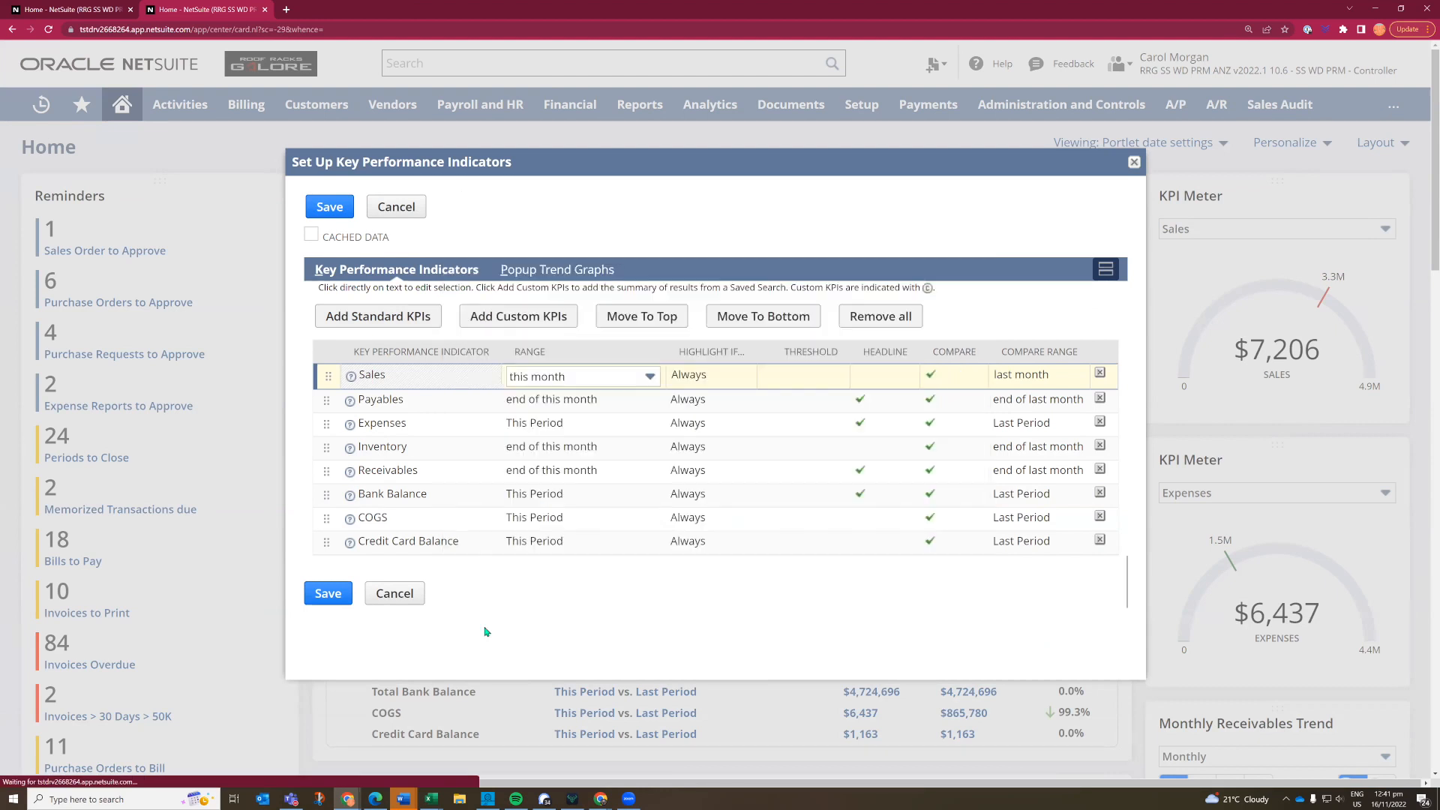
# - Find custom KPIs matching "invoi" and add Invoices > 30 Days > 50K to the portlet's indicator list
pyautogui.click(530, 318)
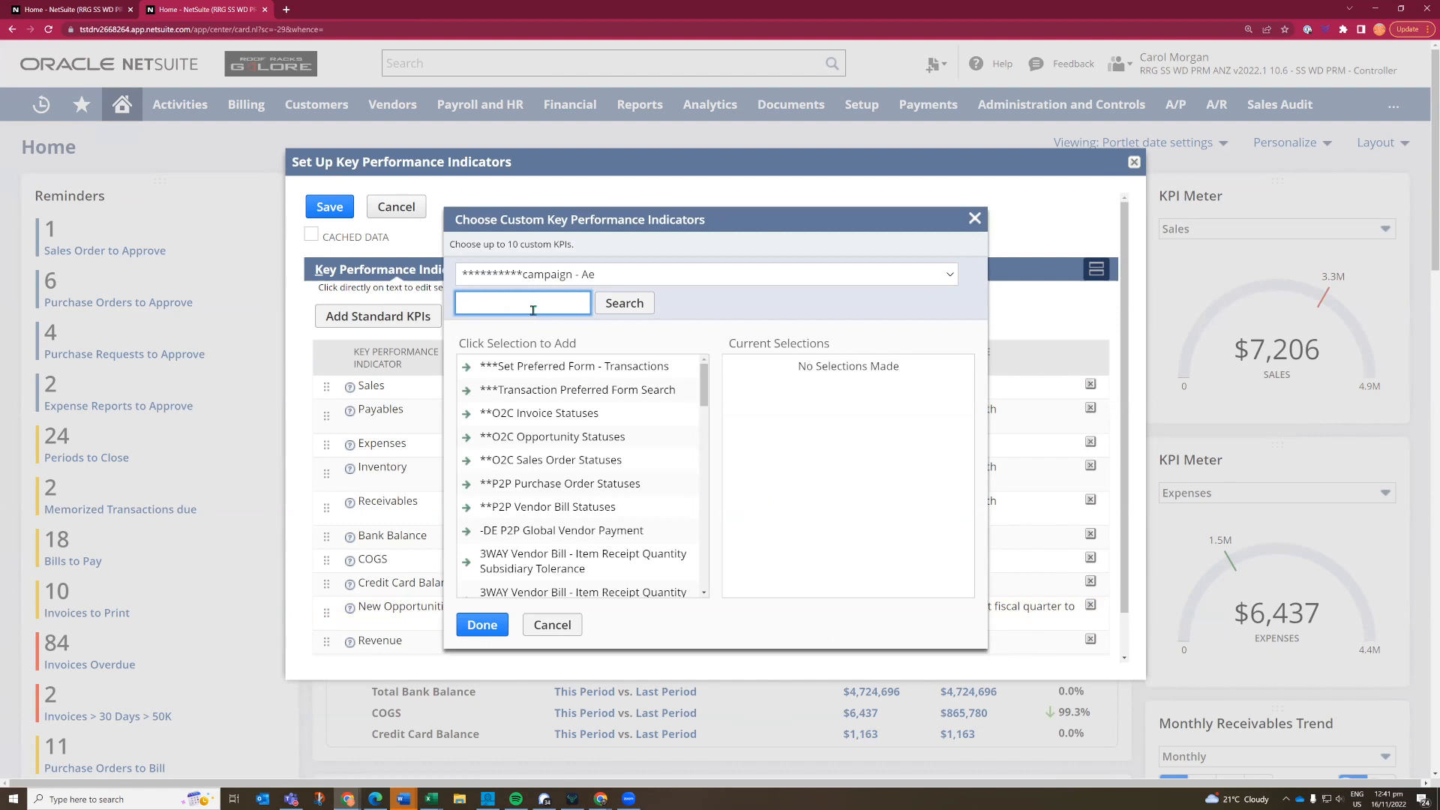
pyautogui.write('invoi')
pyautogui.click(609, 304)
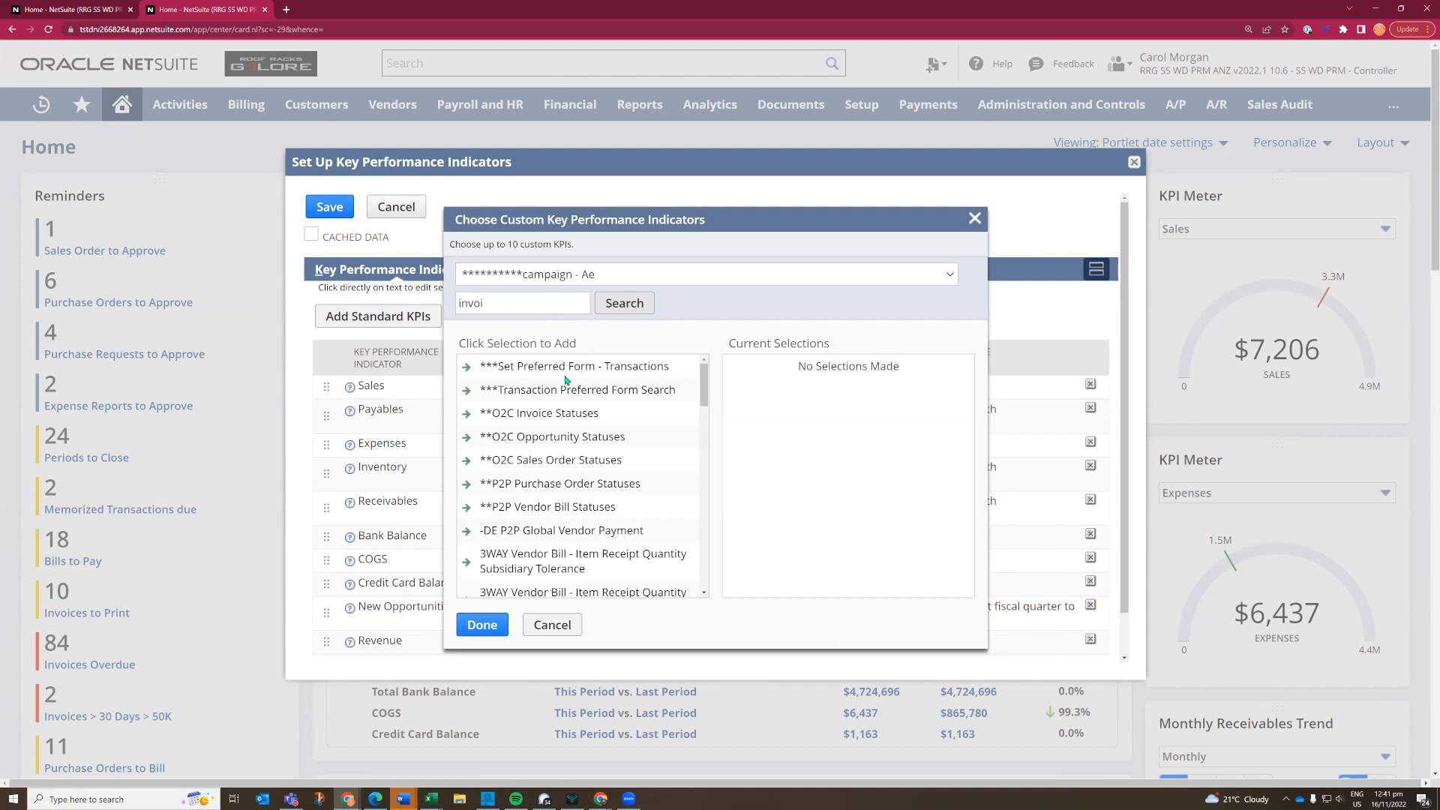
pyautogui.click(532, 363)
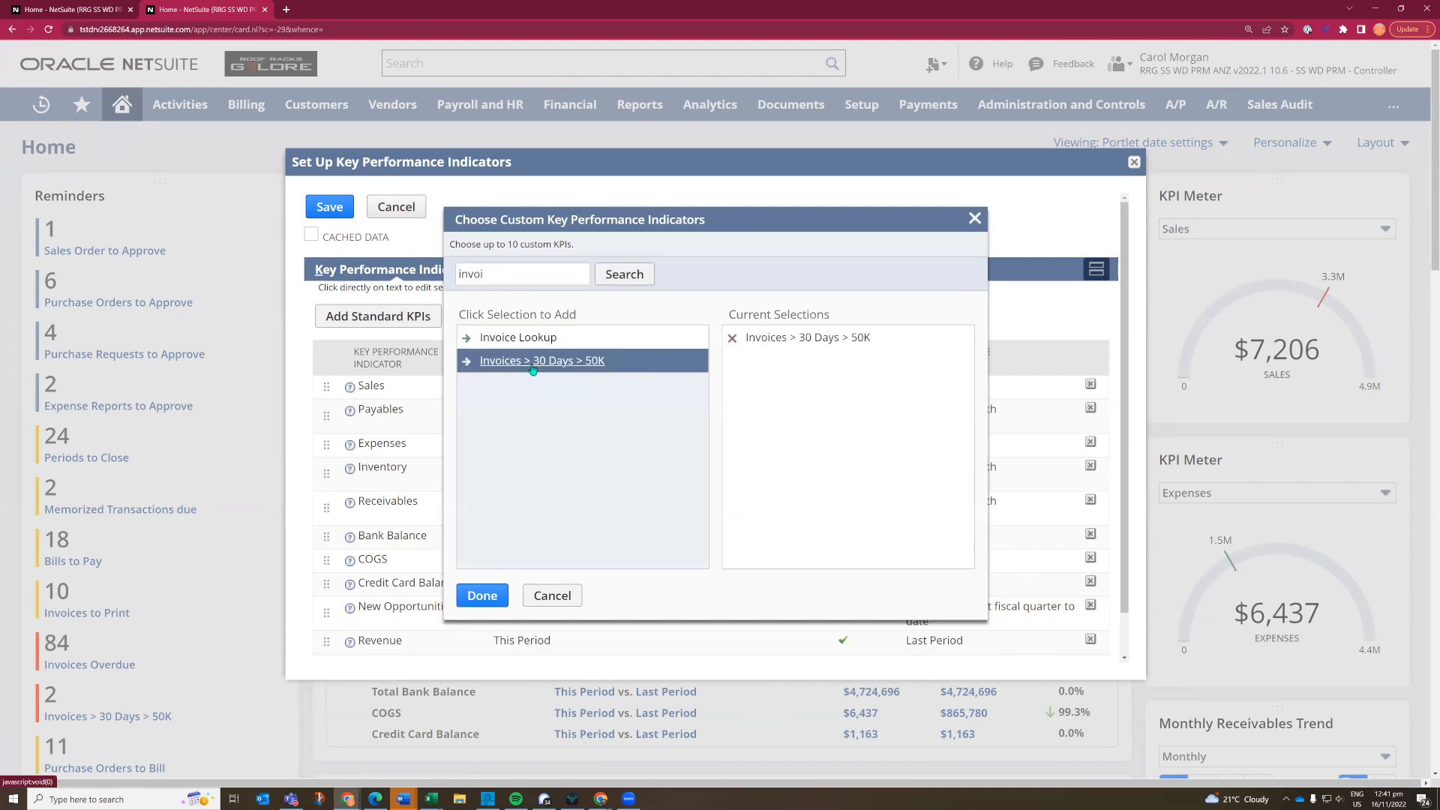
pyautogui.click(479, 598)
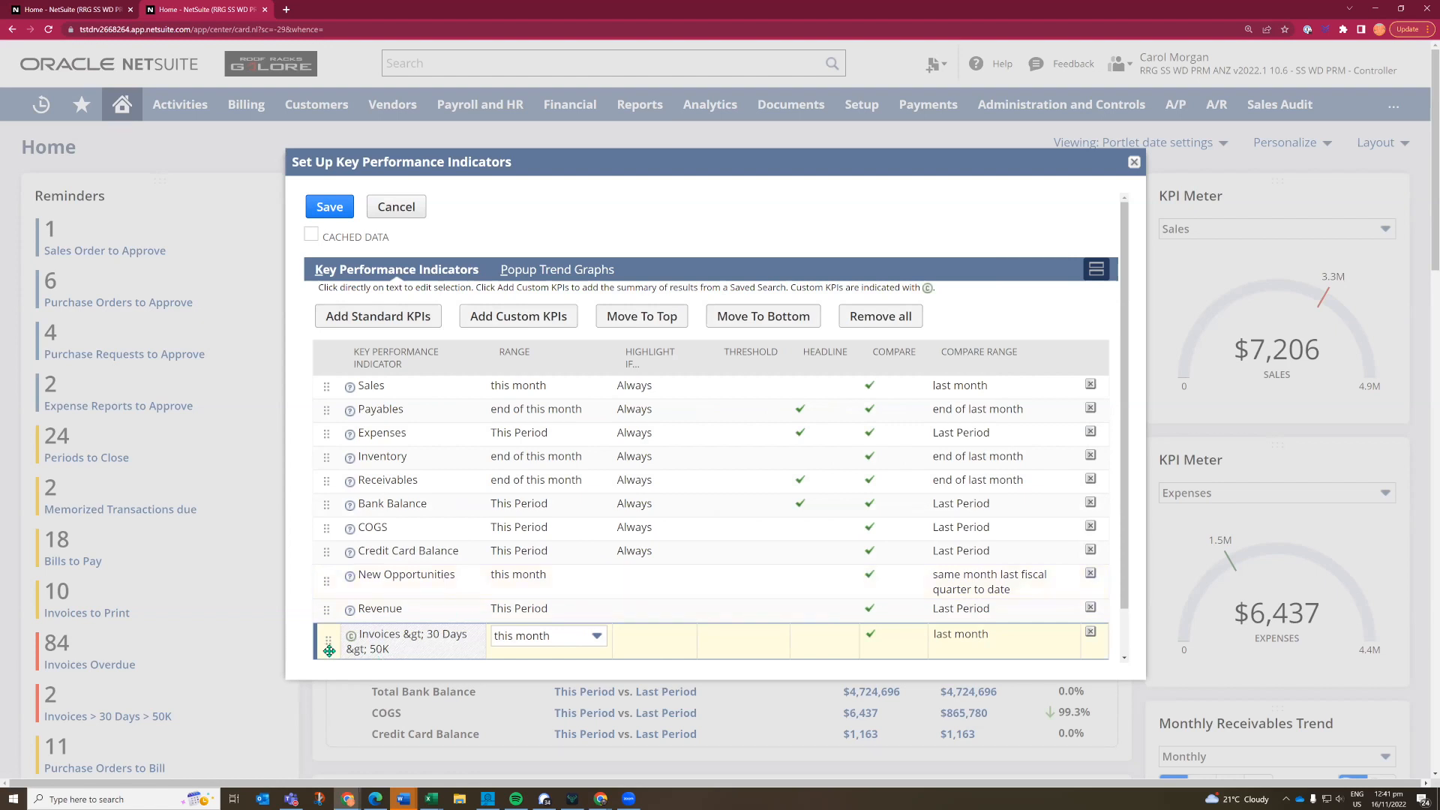
# - Reorder the Invoices > 30 Days > 50K indicator to sit directly above New Opportunities and save the portlet setup
pyautogui.moveTo(323, 644); pyautogui.dragTo(343, 528)
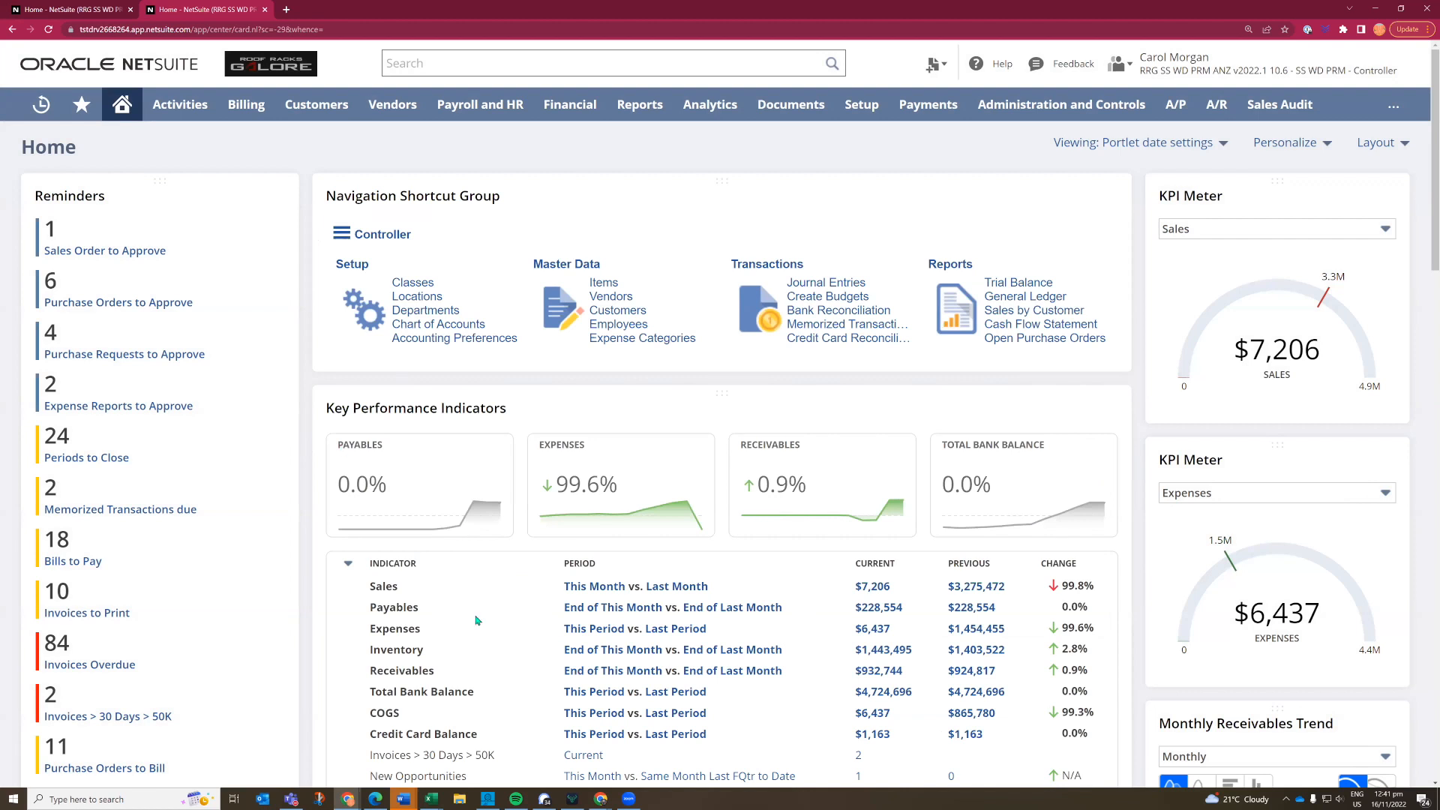
# - Open the Invoices > 30 Days > 50K results from the Key Performance Indicators portlet and edit the underlying saved search
pyautogui.scroll(-1, 456, 687)
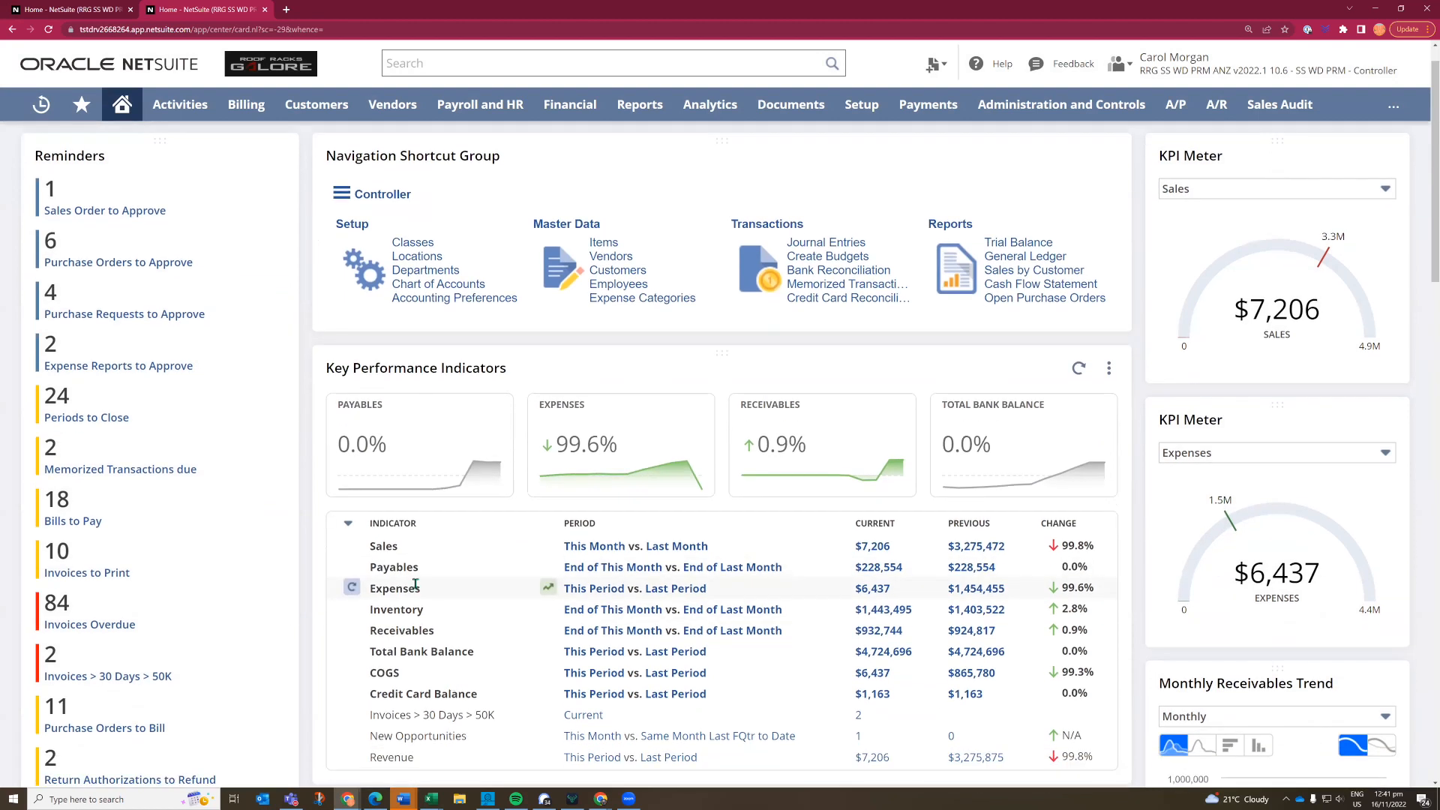
pyautogui.scroll(-2, 415, 586)
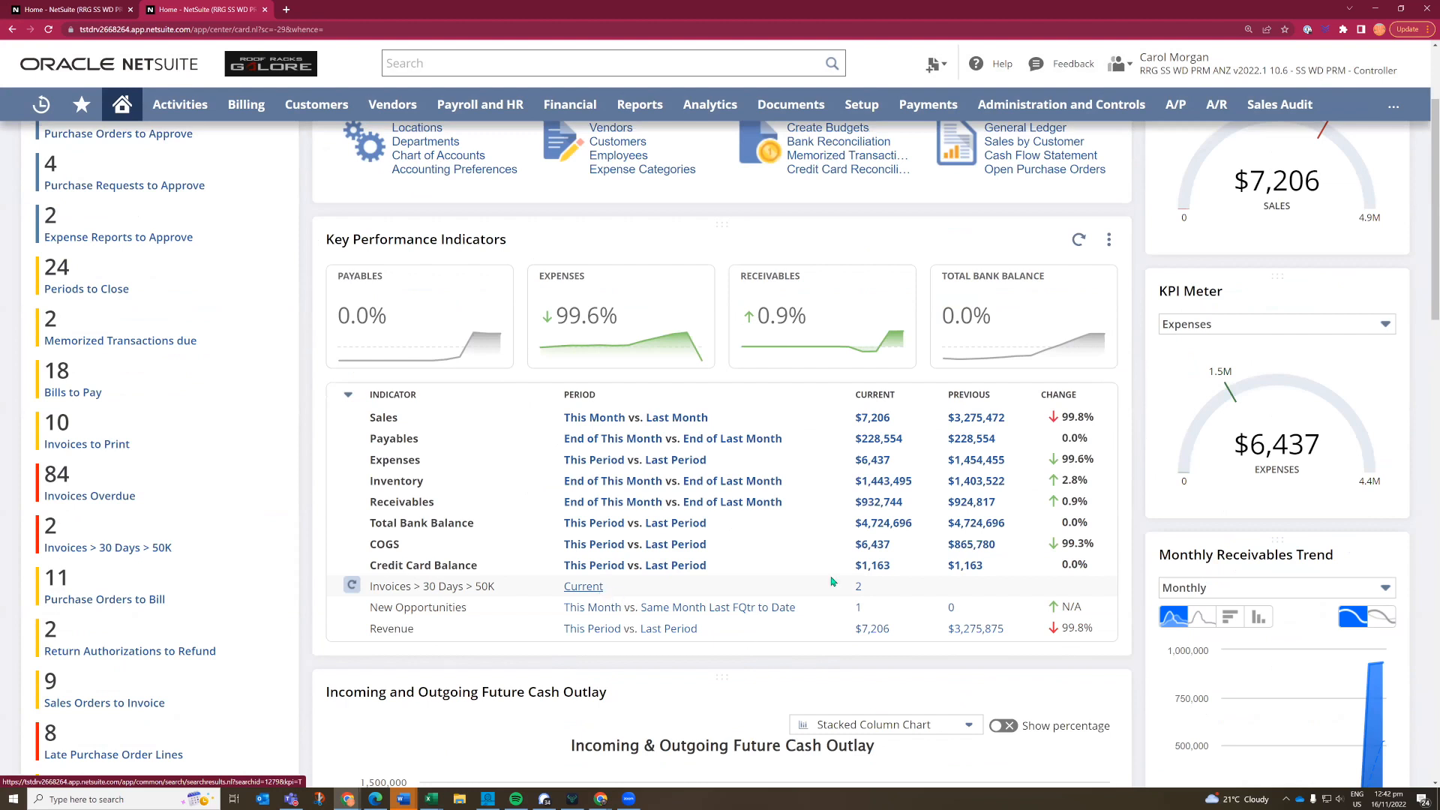
pyautogui.click(858, 591)
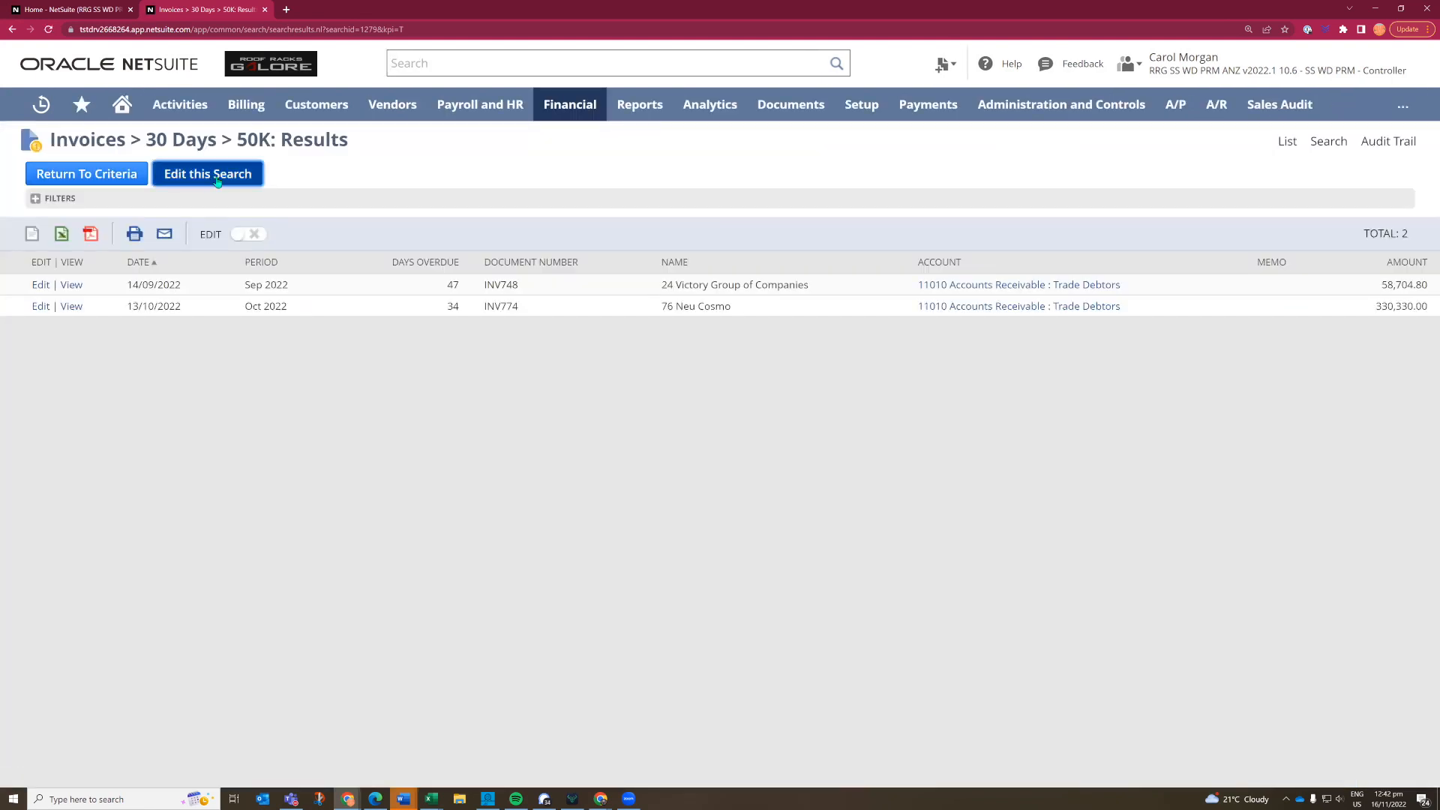
pyautogui.click(217, 181)
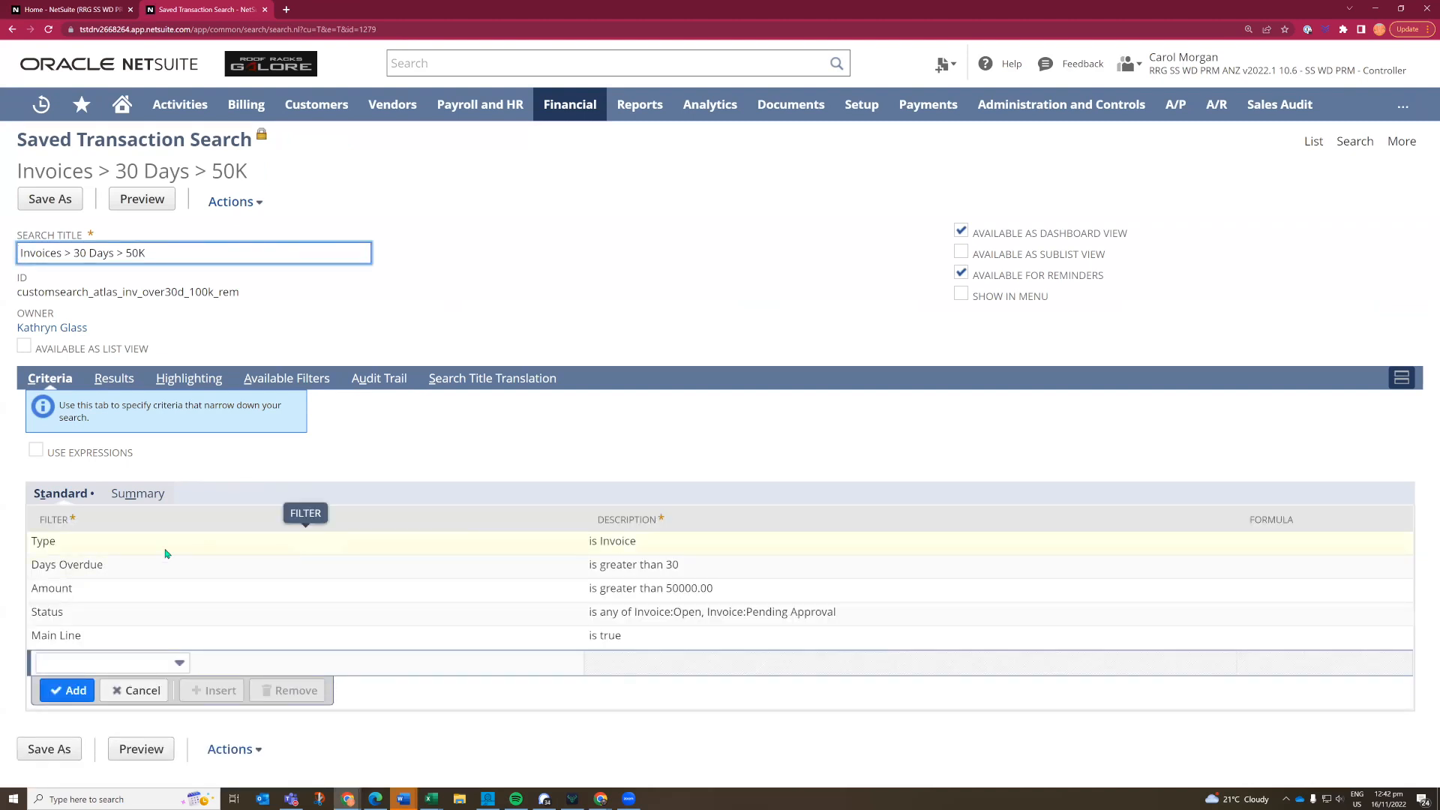
# - Browse the transaction types available for the saved search's Type criterion and cancel out of the selection
pyautogui.click(166, 553)
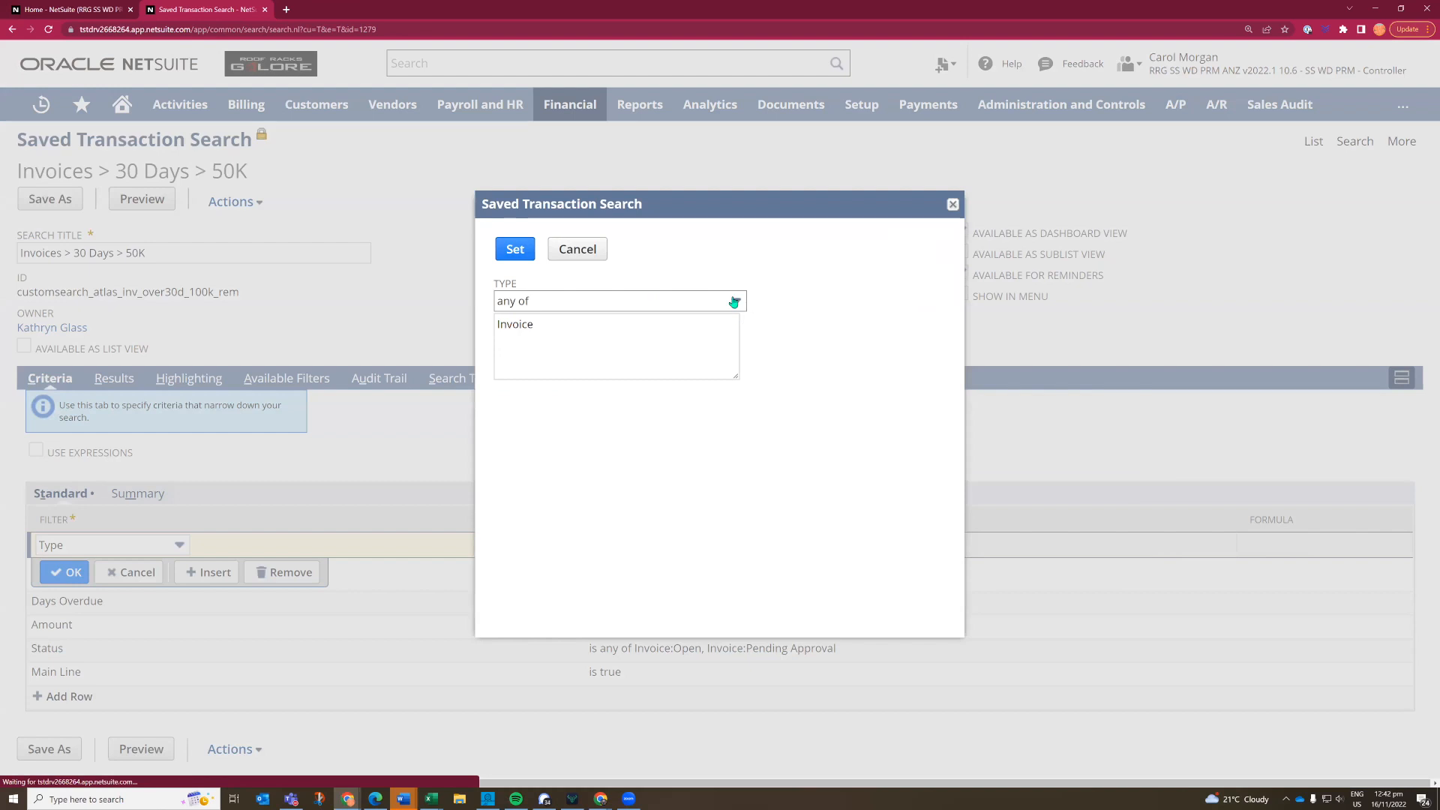
pyautogui.click(734, 302)
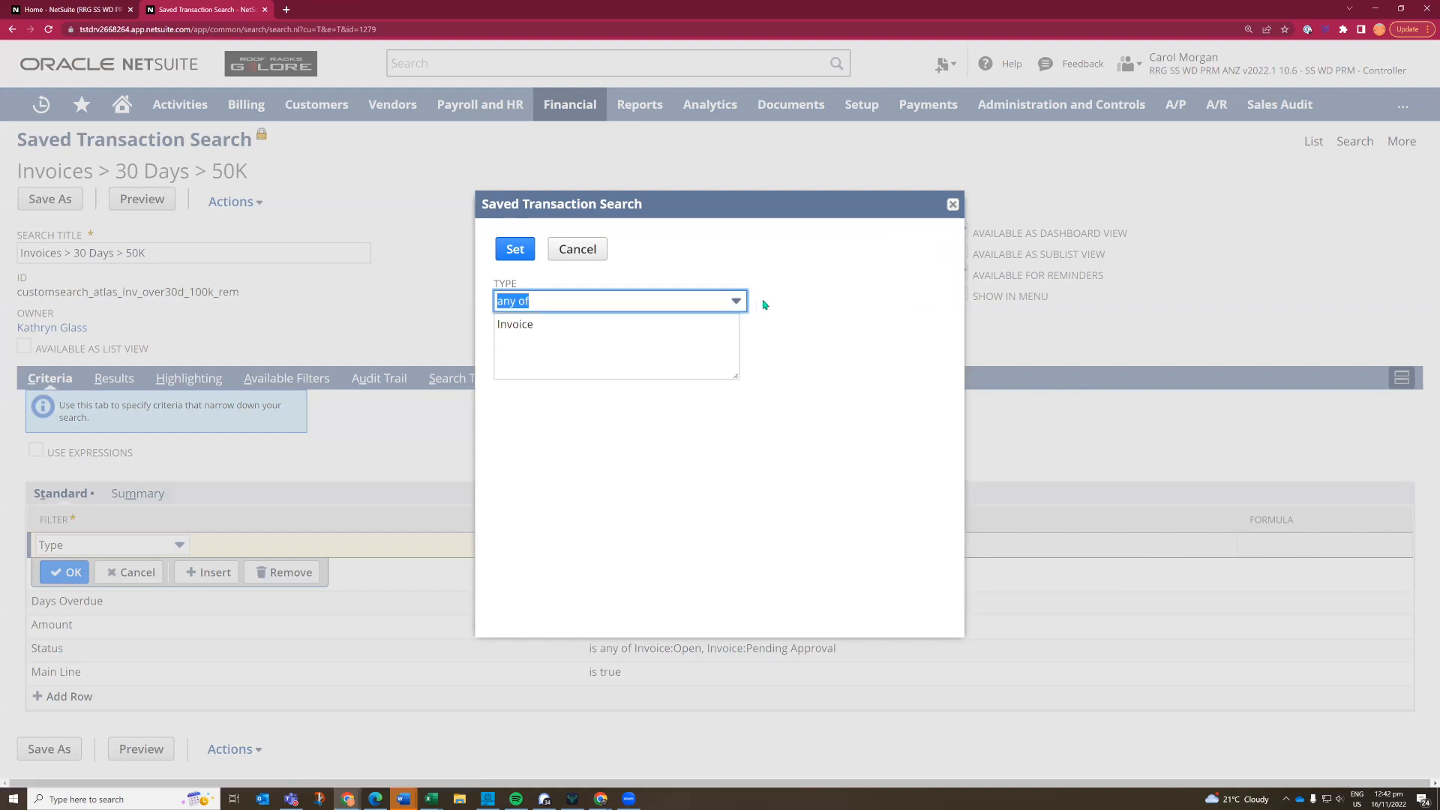
pyautogui.click(737, 301)
pyautogui.click(737, 303)
pyautogui.click(757, 326)
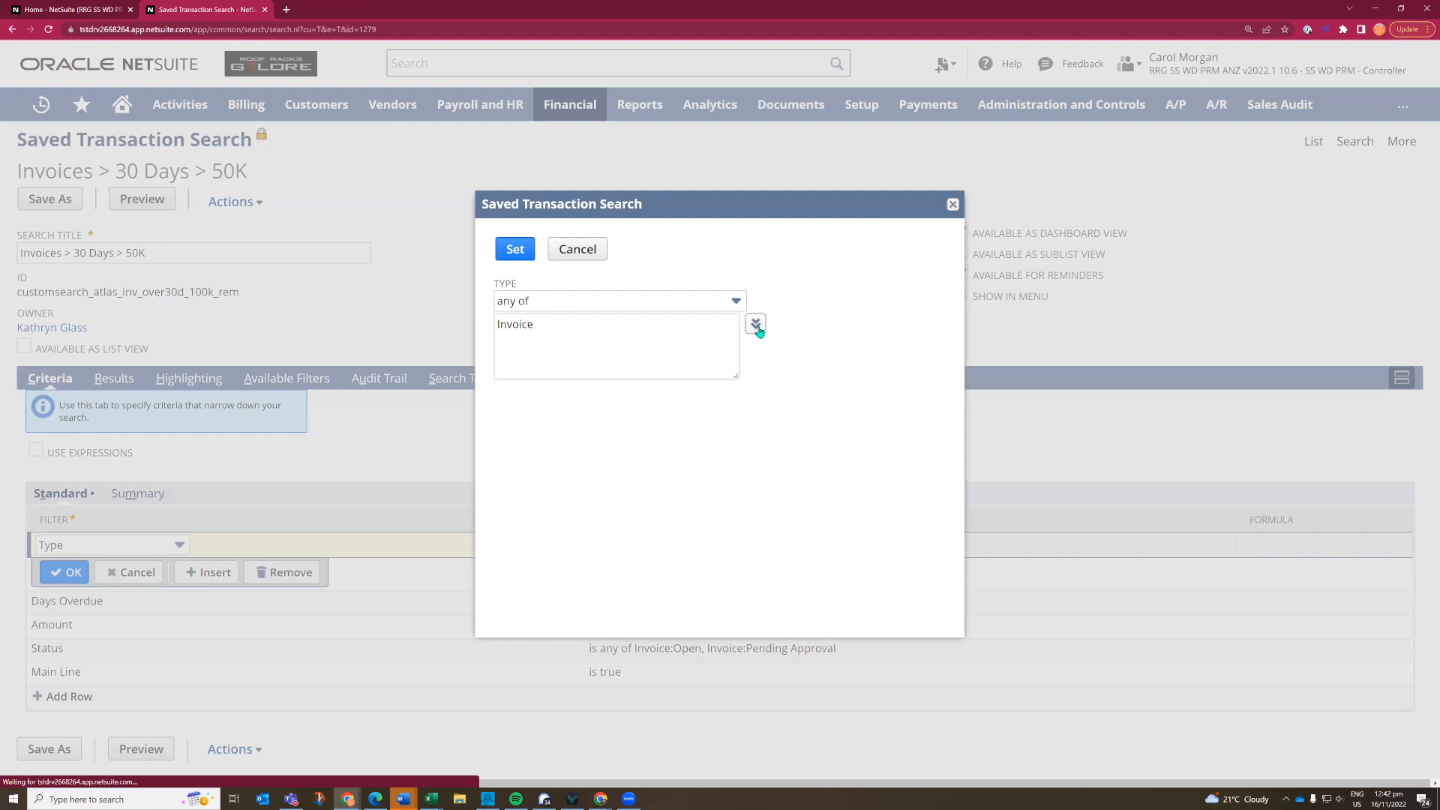
pyautogui.scroll(-3, 628, 443)
pyautogui.scroll(-9, 629, 443)
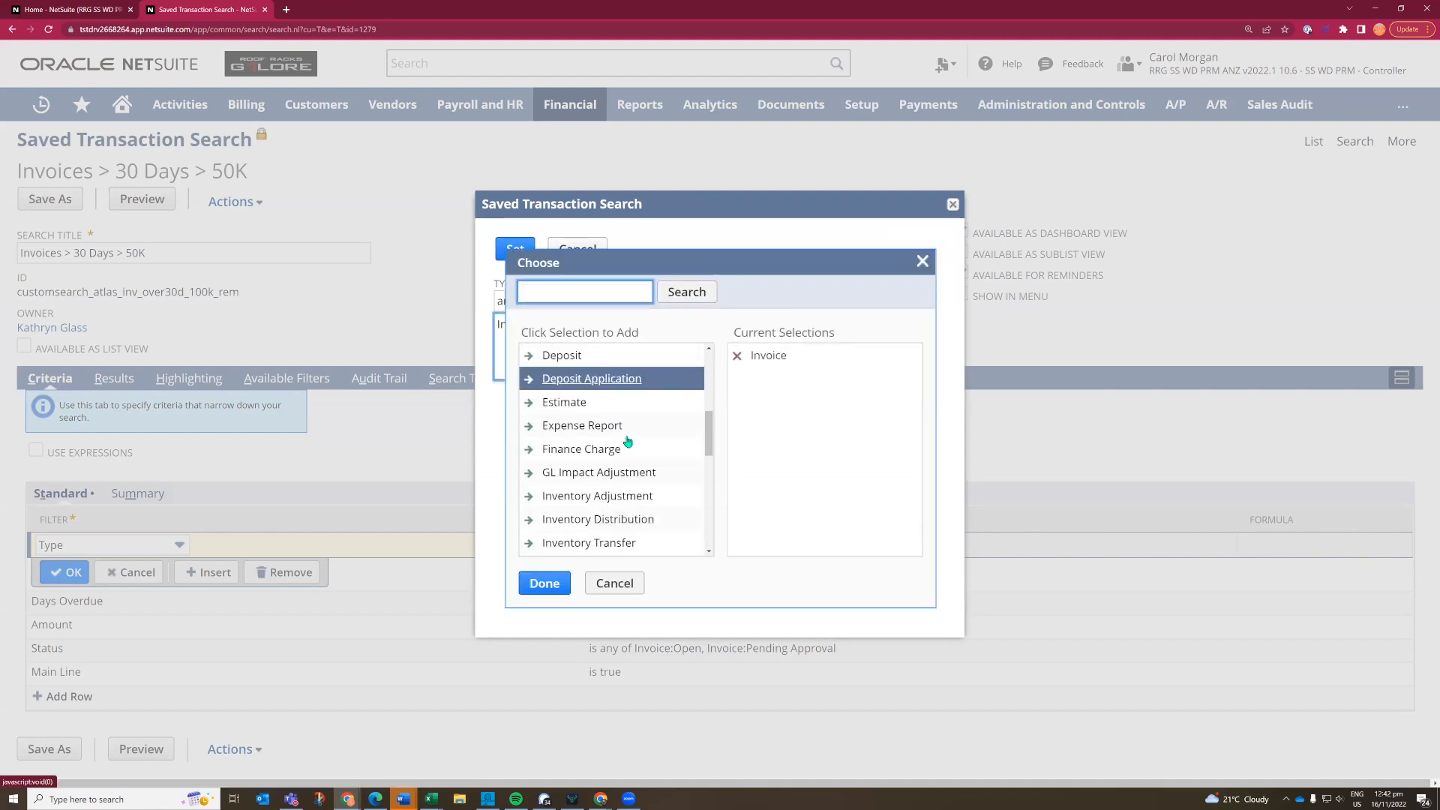
pyautogui.scroll(-5, 629, 442)
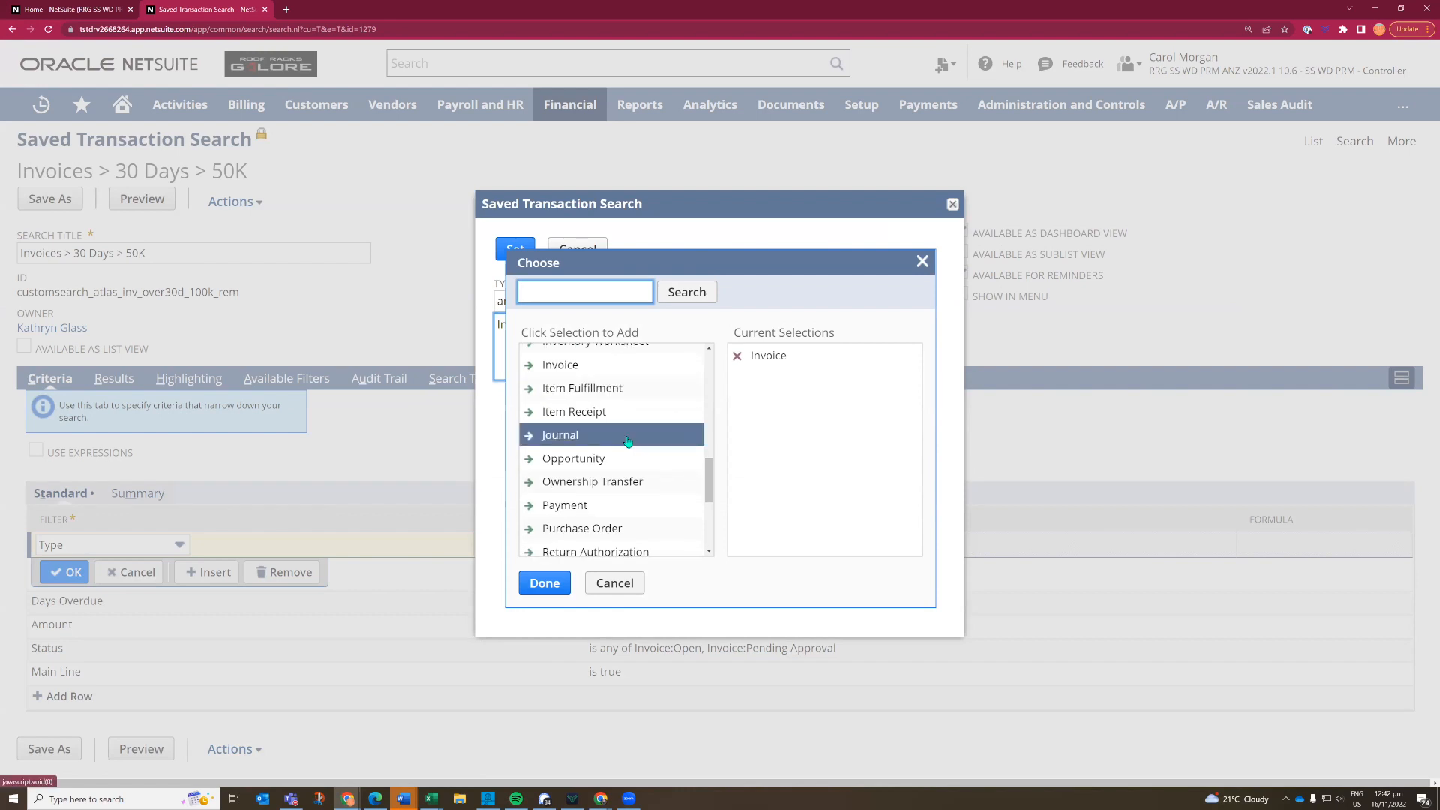
pyautogui.click(623, 583)
pyautogui.click(581, 250)
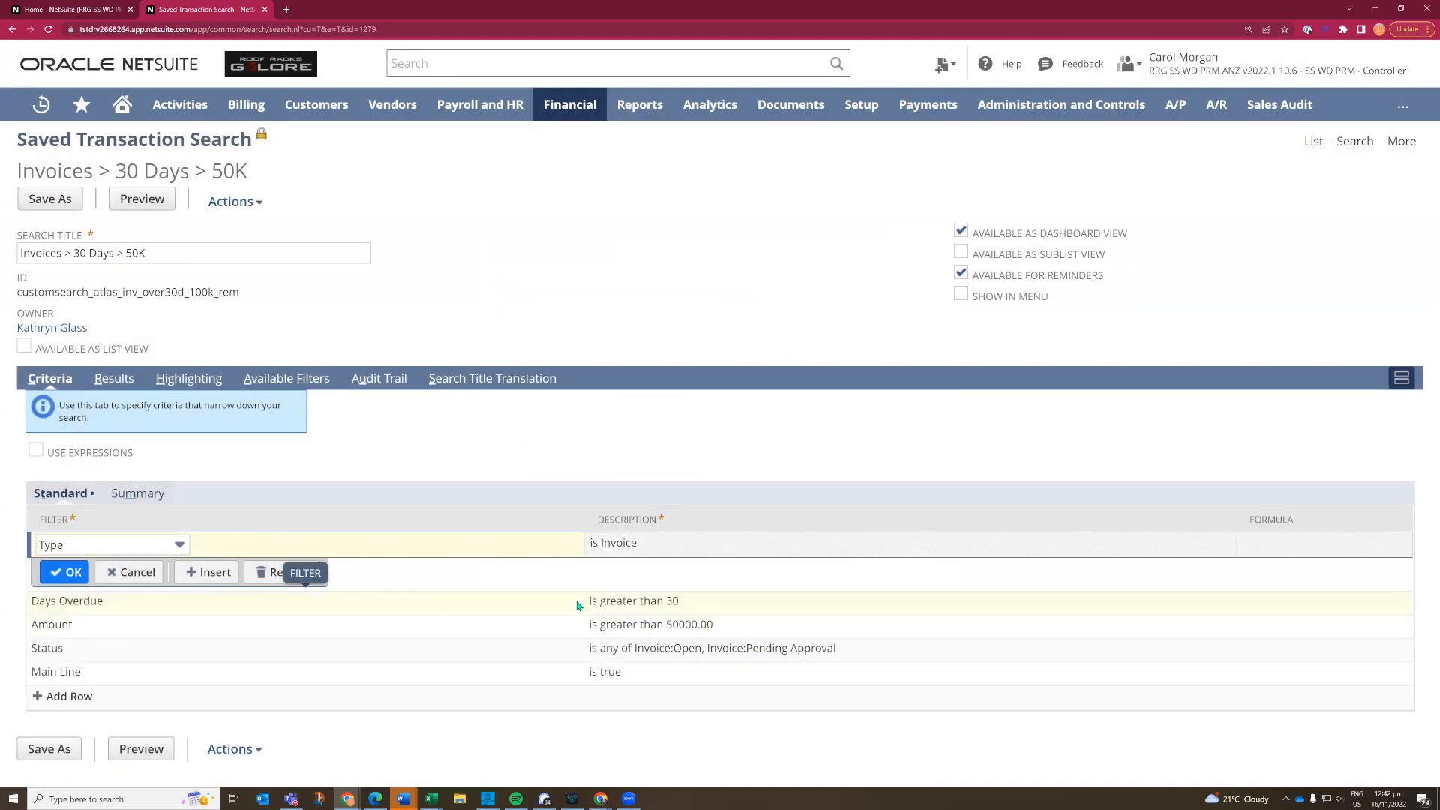
# - Inspect the comparison and value settings of the Days Overdue criterion and cancel out of them
pyautogui.click(312, 605)
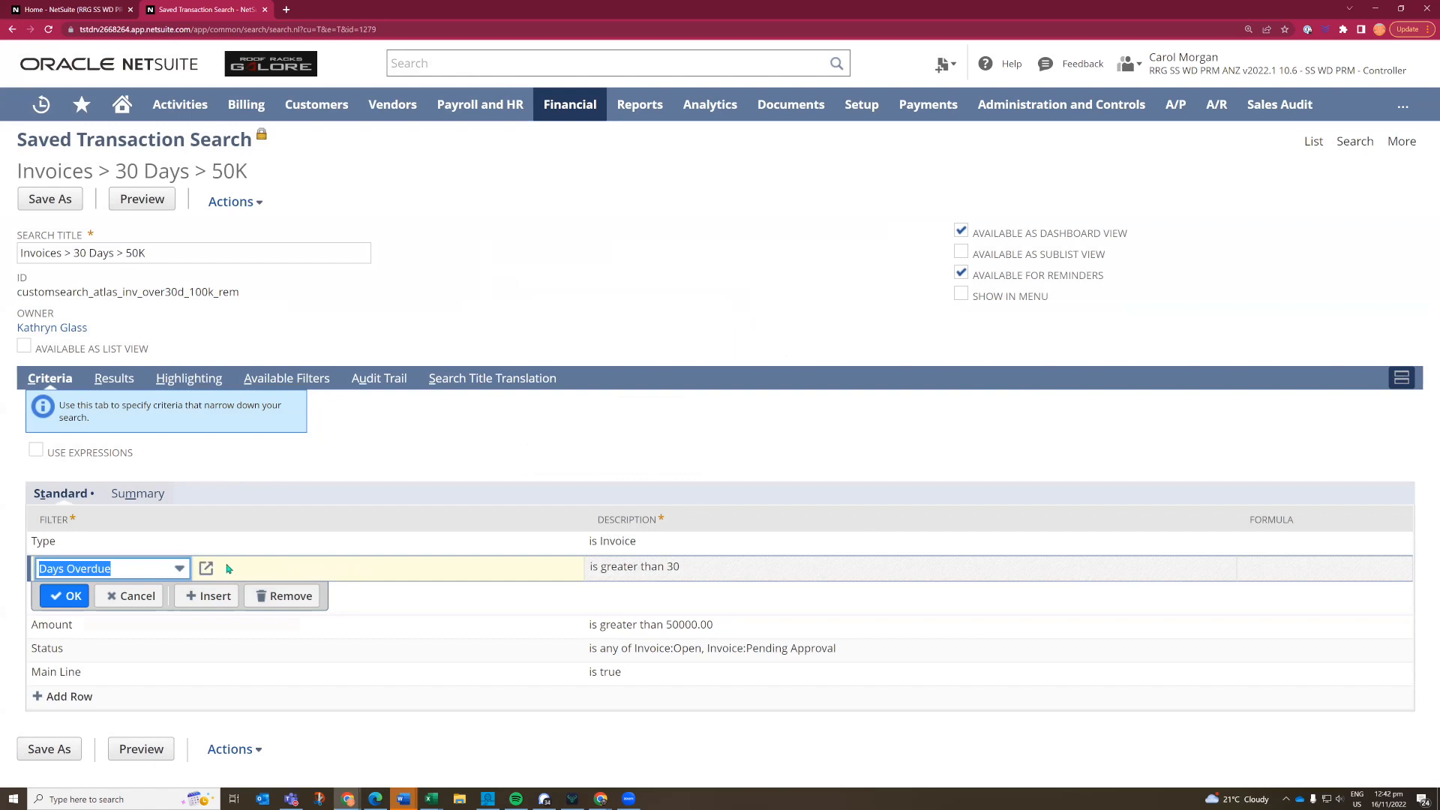
pyautogui.click(206, 570)
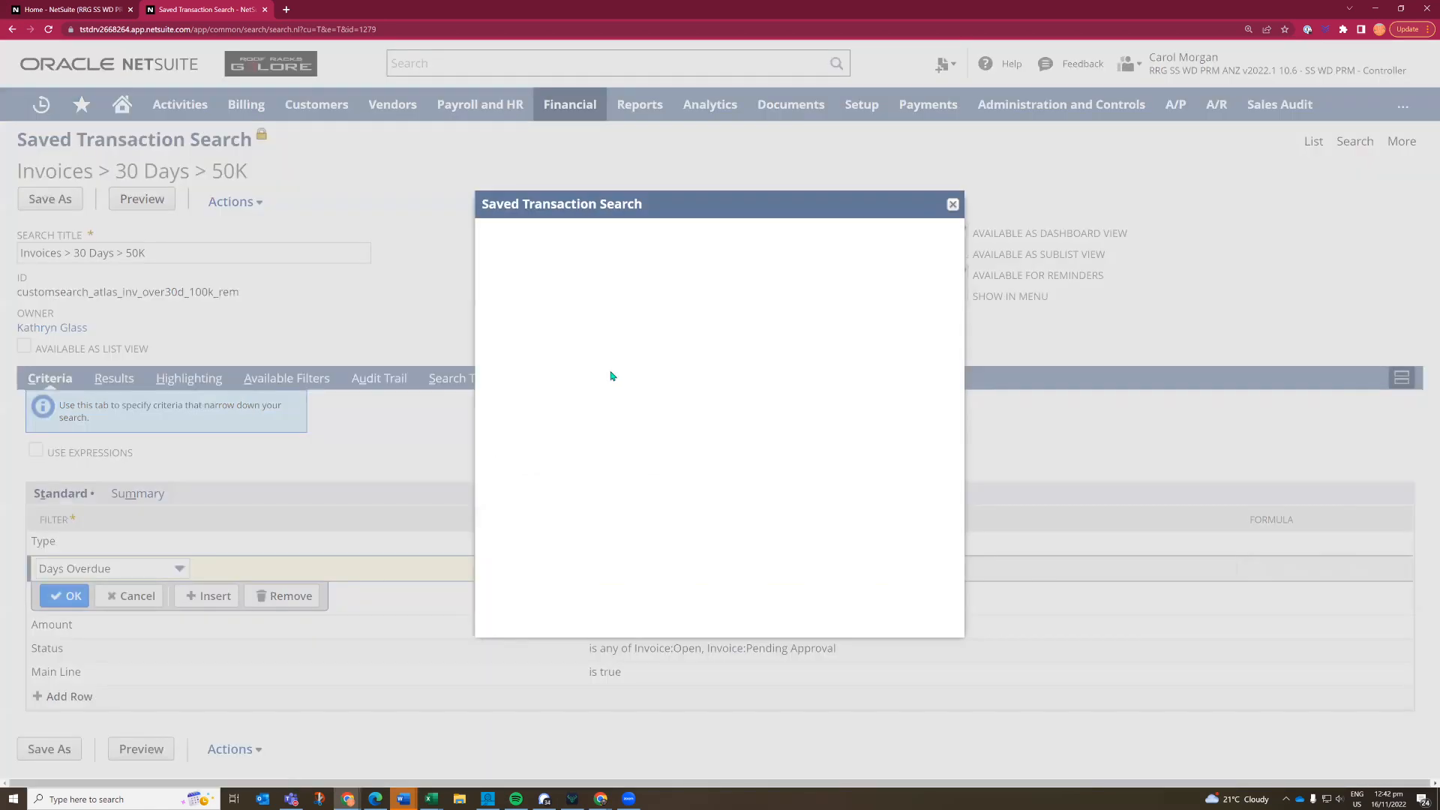
pyautogui.click(554, 343)
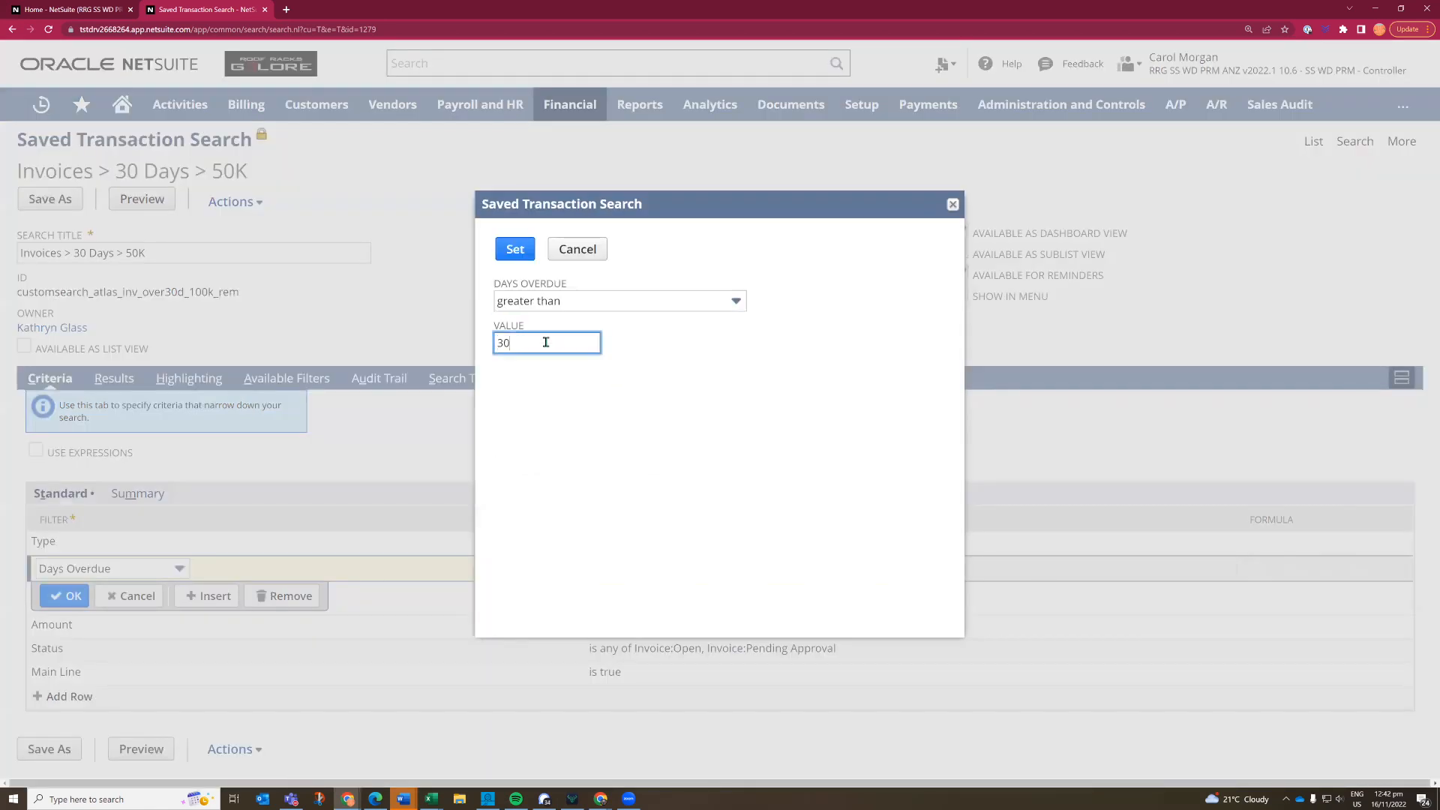
pyautogui.click(578, 255)
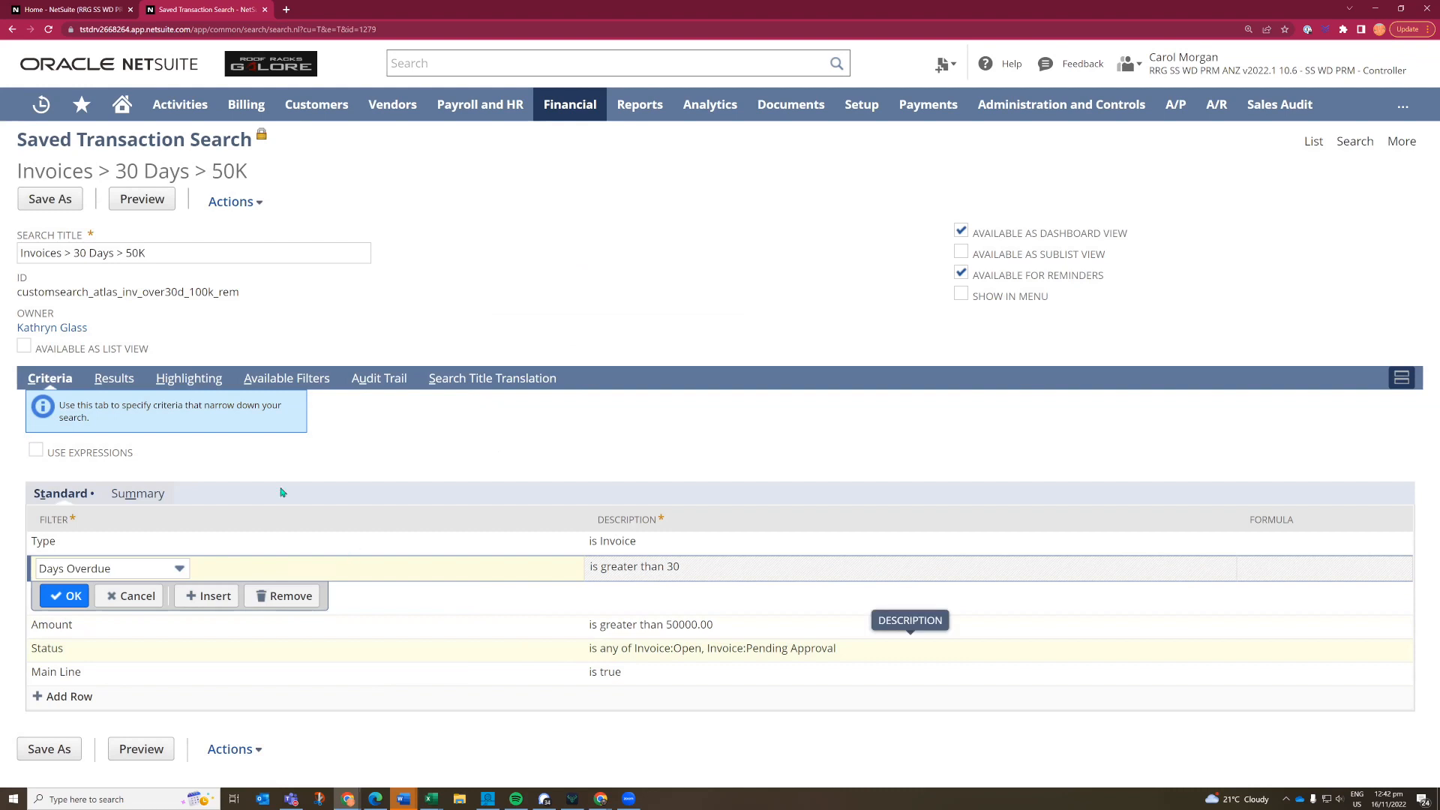
# - Examine the saved search's result columns and browse the fields that can be added to them
pyautogui.click(114, 389)
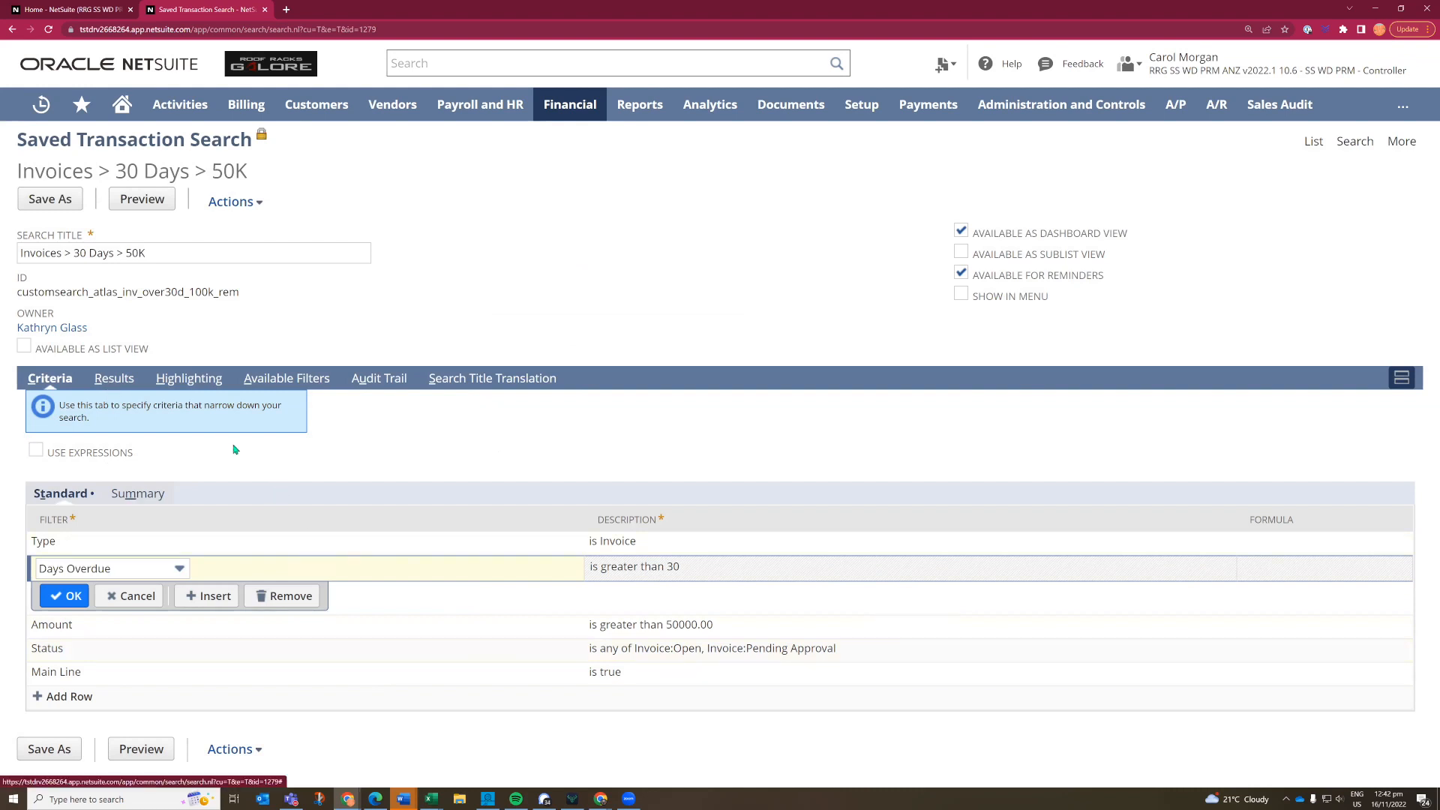
pyautogui.click(189, 672)
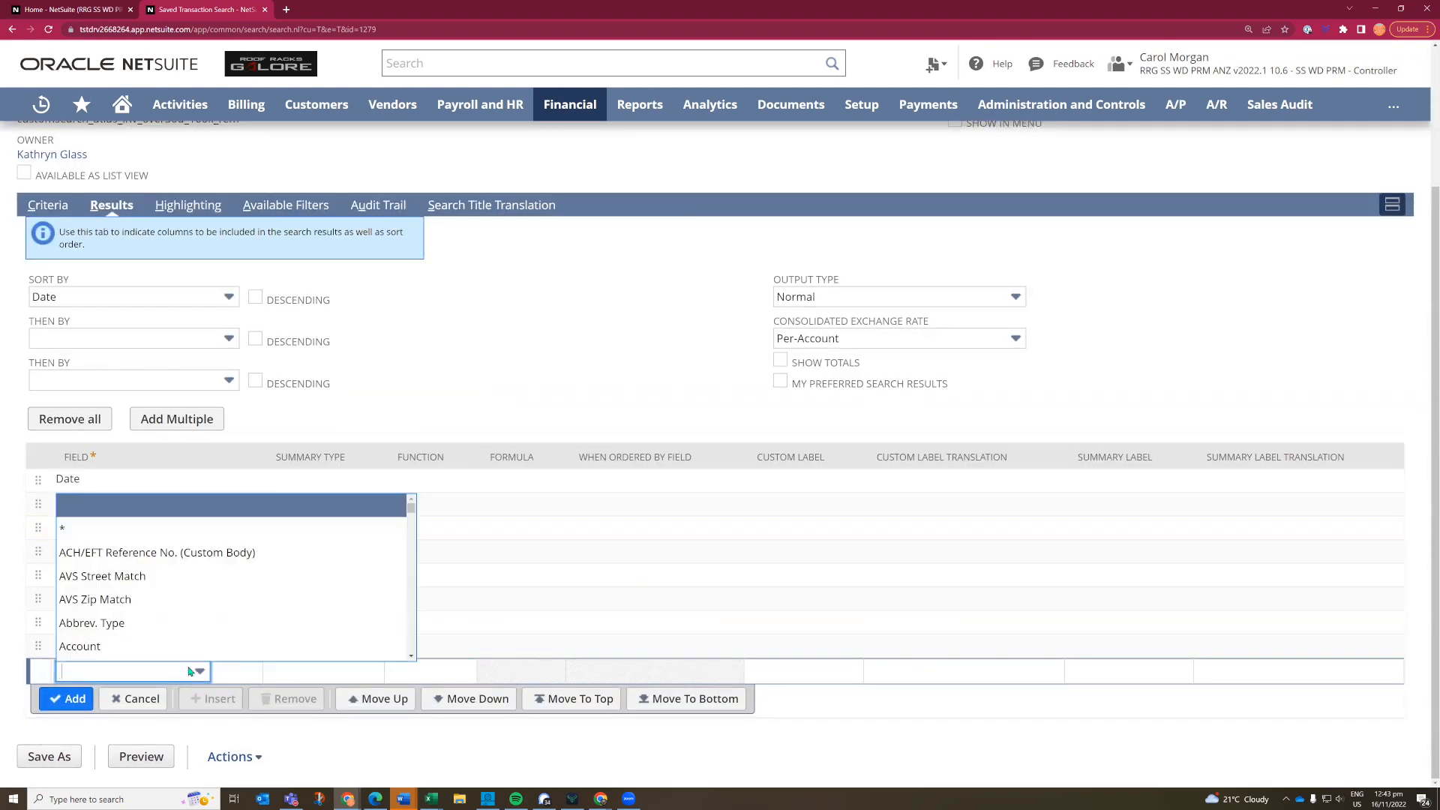
pyautogui.scroll(-4, 201, 612)
pyautogui.scroll(-2, 201, 614)
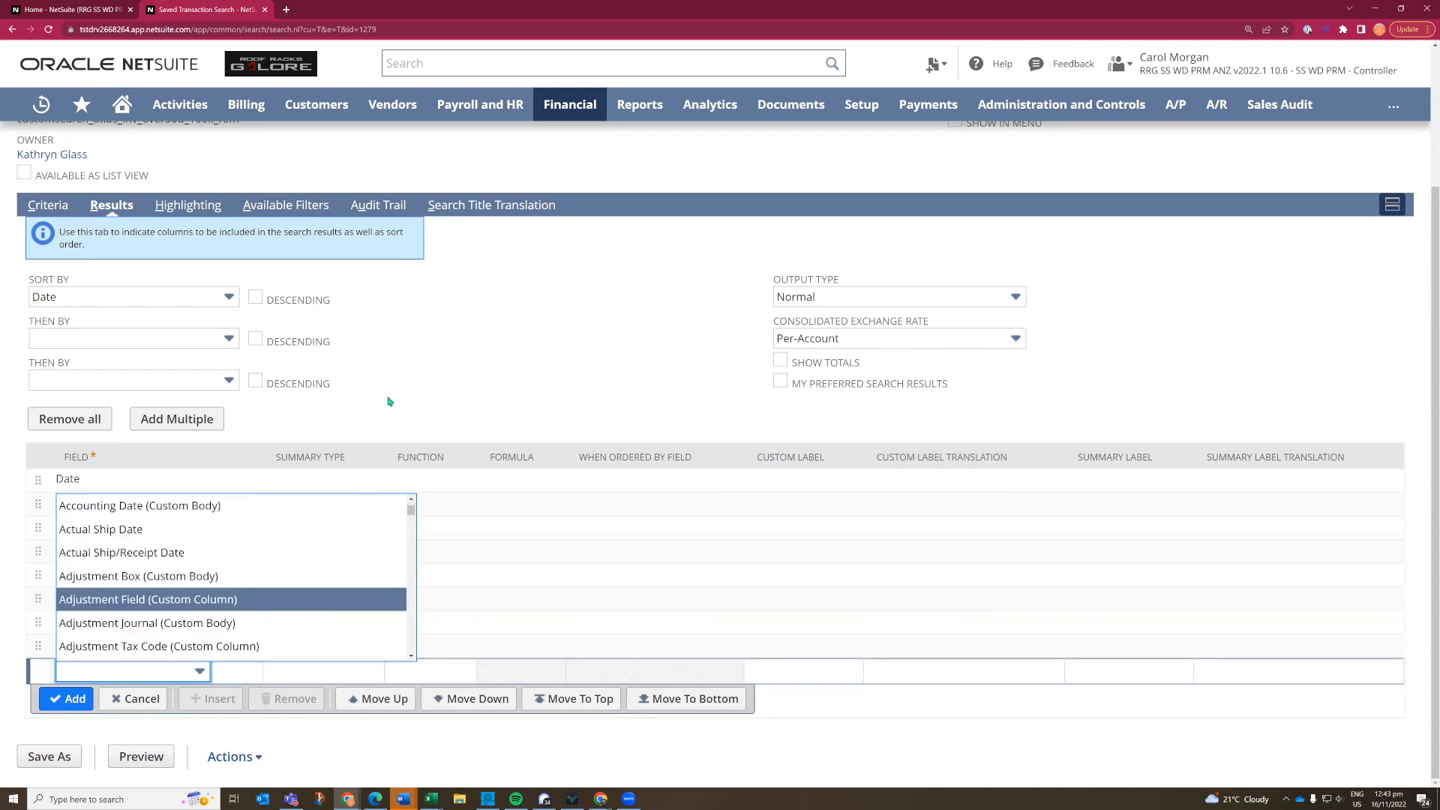
pyautogui.click(431, 367)
pyautogui.scroll(3, 431, 367)
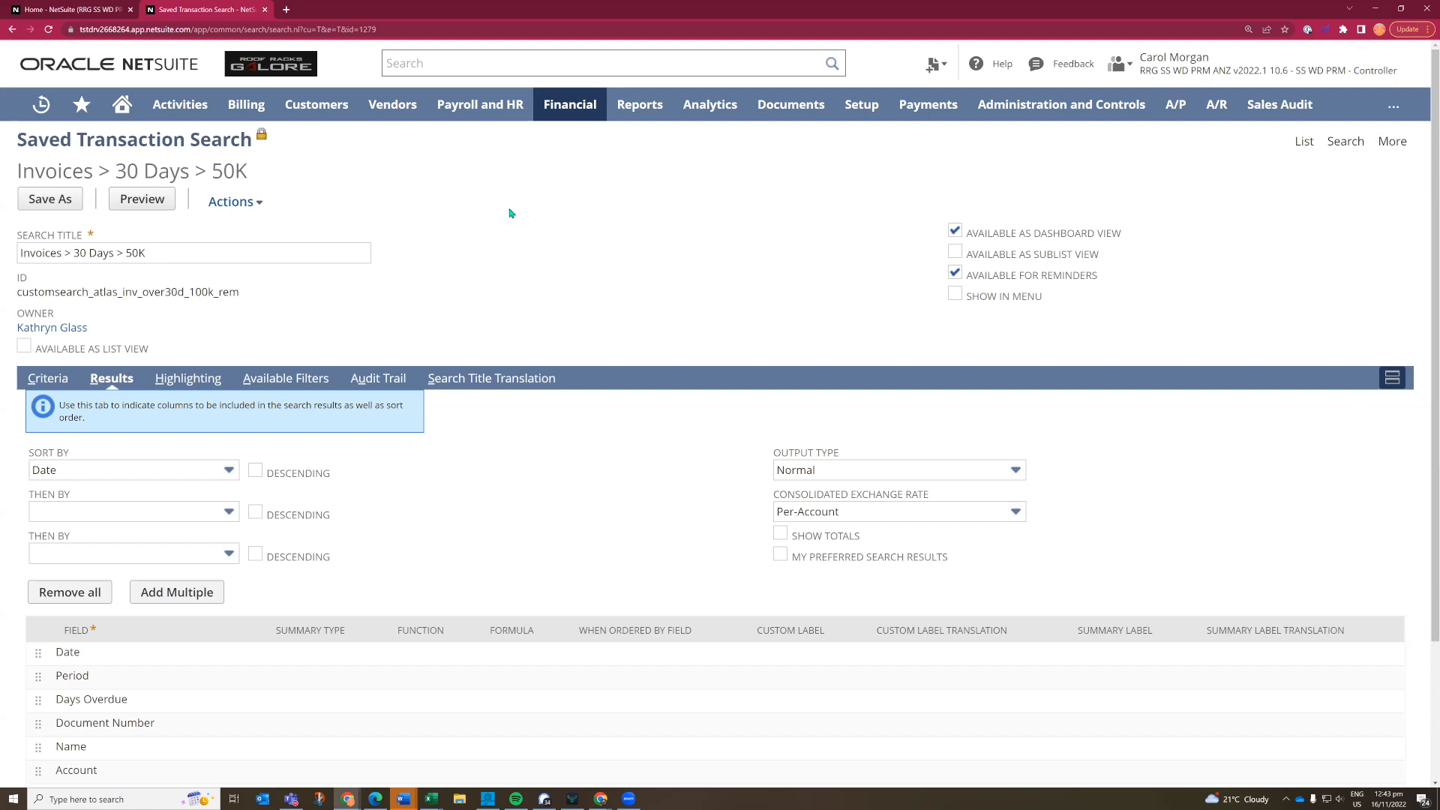
# - Return to the Home dashboard and review the full list of reminders and the other portlets
pyautogui.click(116, 107)
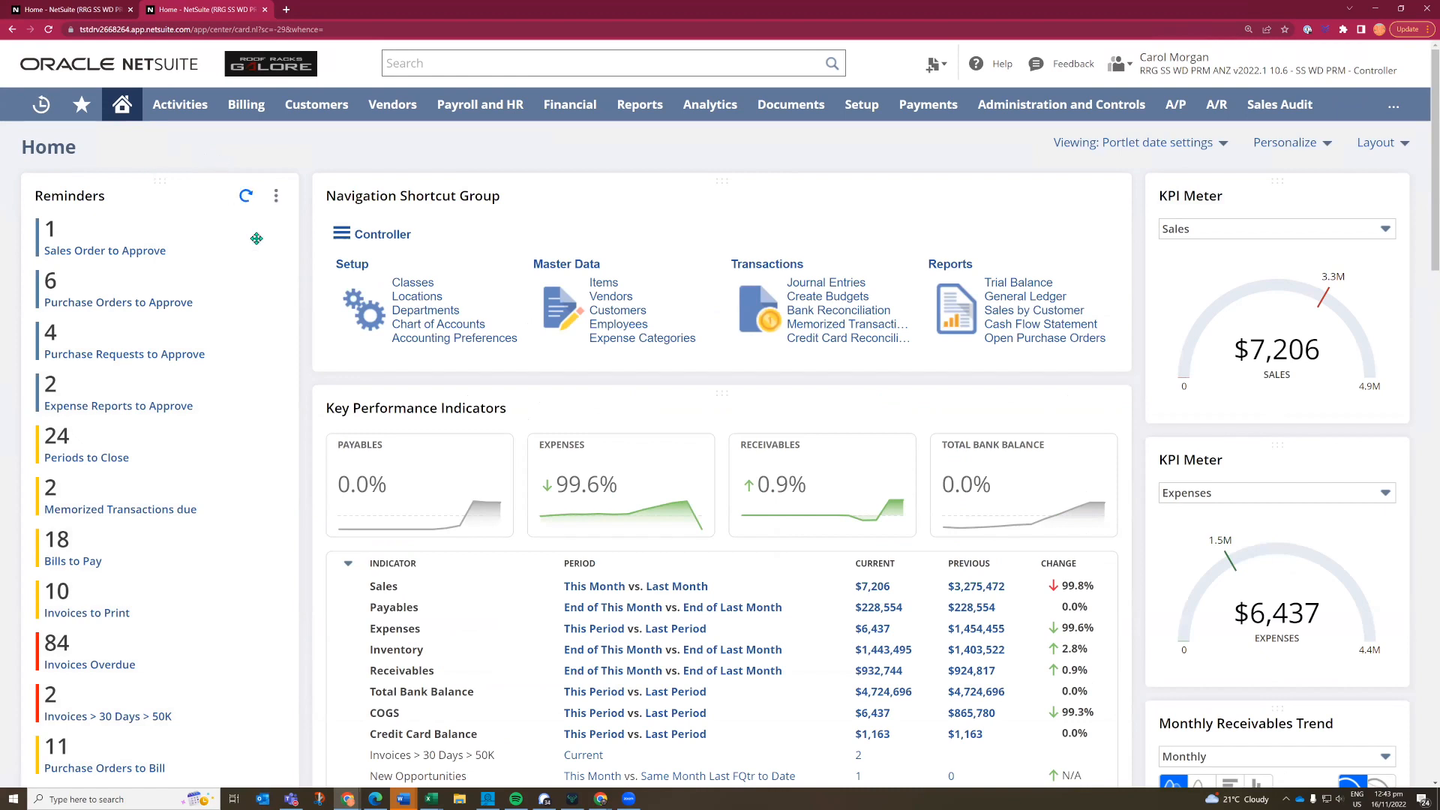
pyautogui.scroll(-1, 257, 238)
pyautogui.scroll(-8, 257, 239)
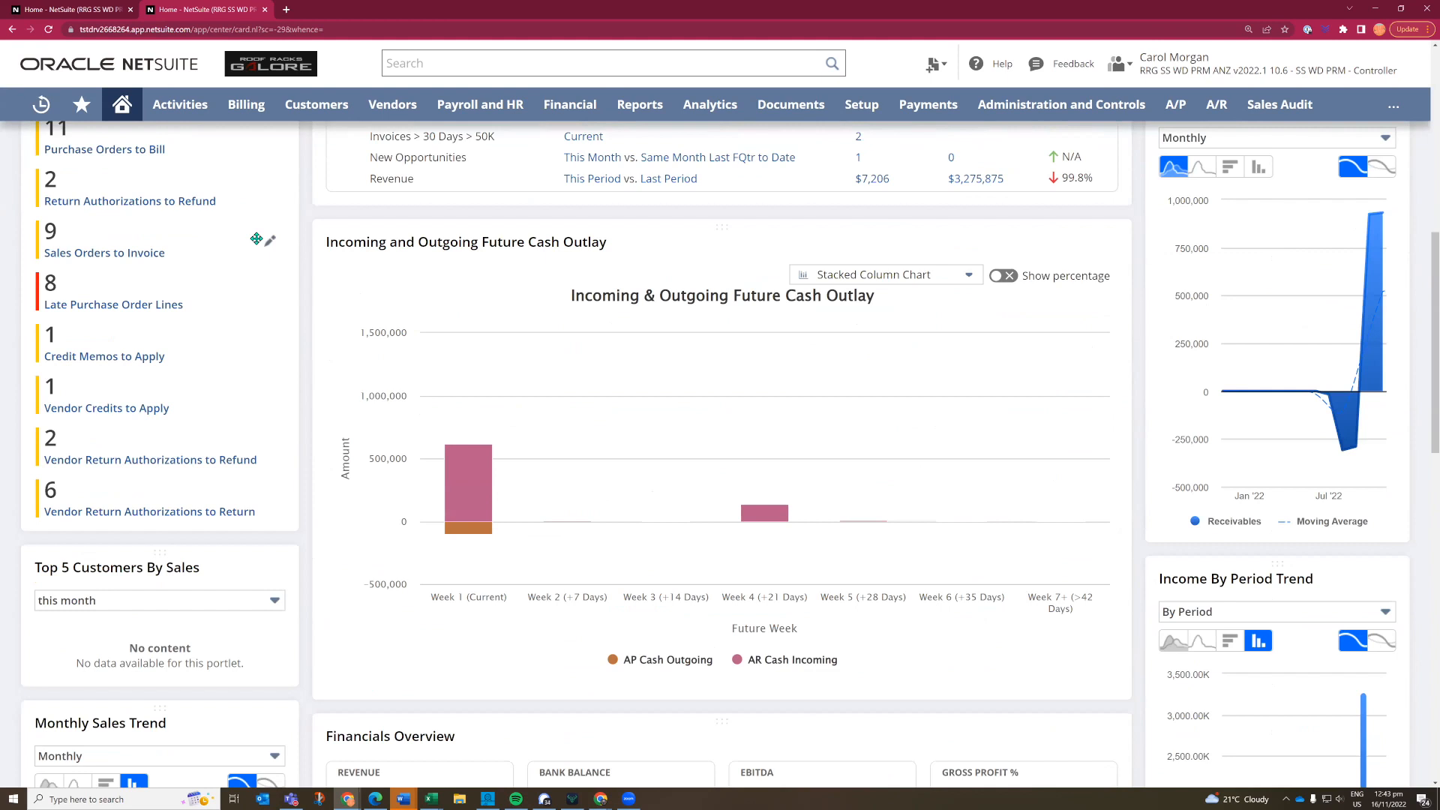
pyautogui.scroll(3, 257, 239)
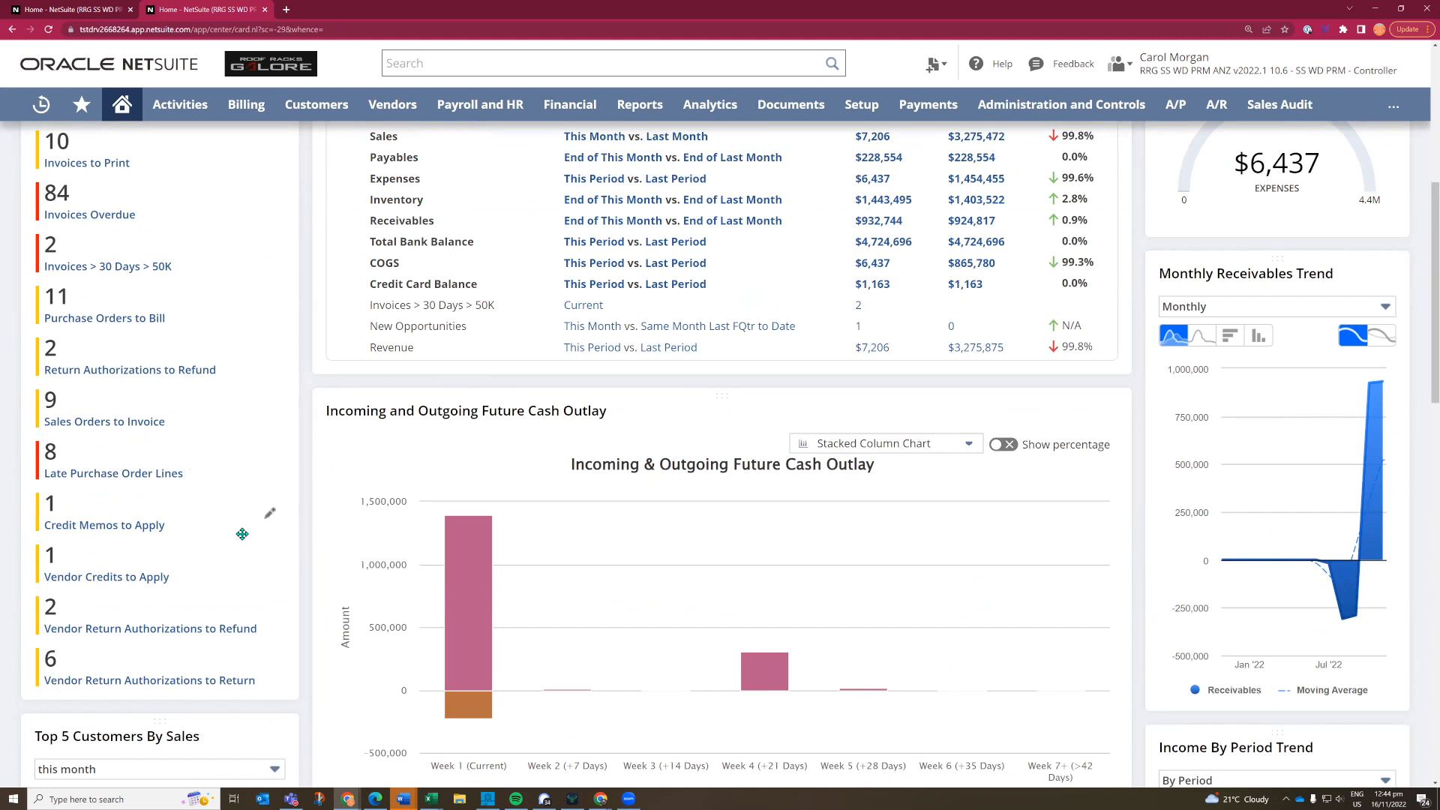
pyautogui.scroll(6, 242, 534)
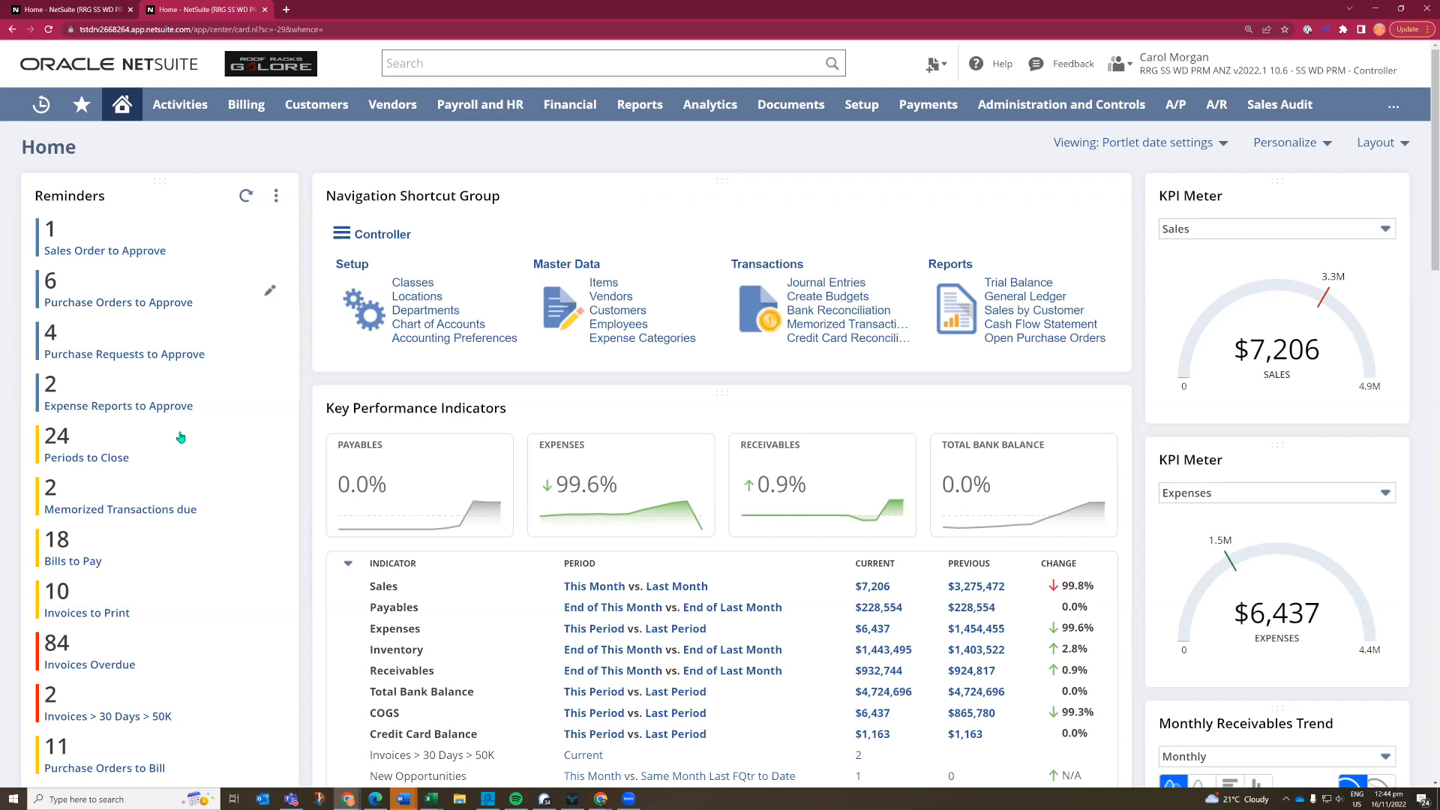
# - Open the expense report awaiting approval dated 16/11/2022 from the reminders and view the receipt attached to its parking line
pyautogui.click(147, 405)
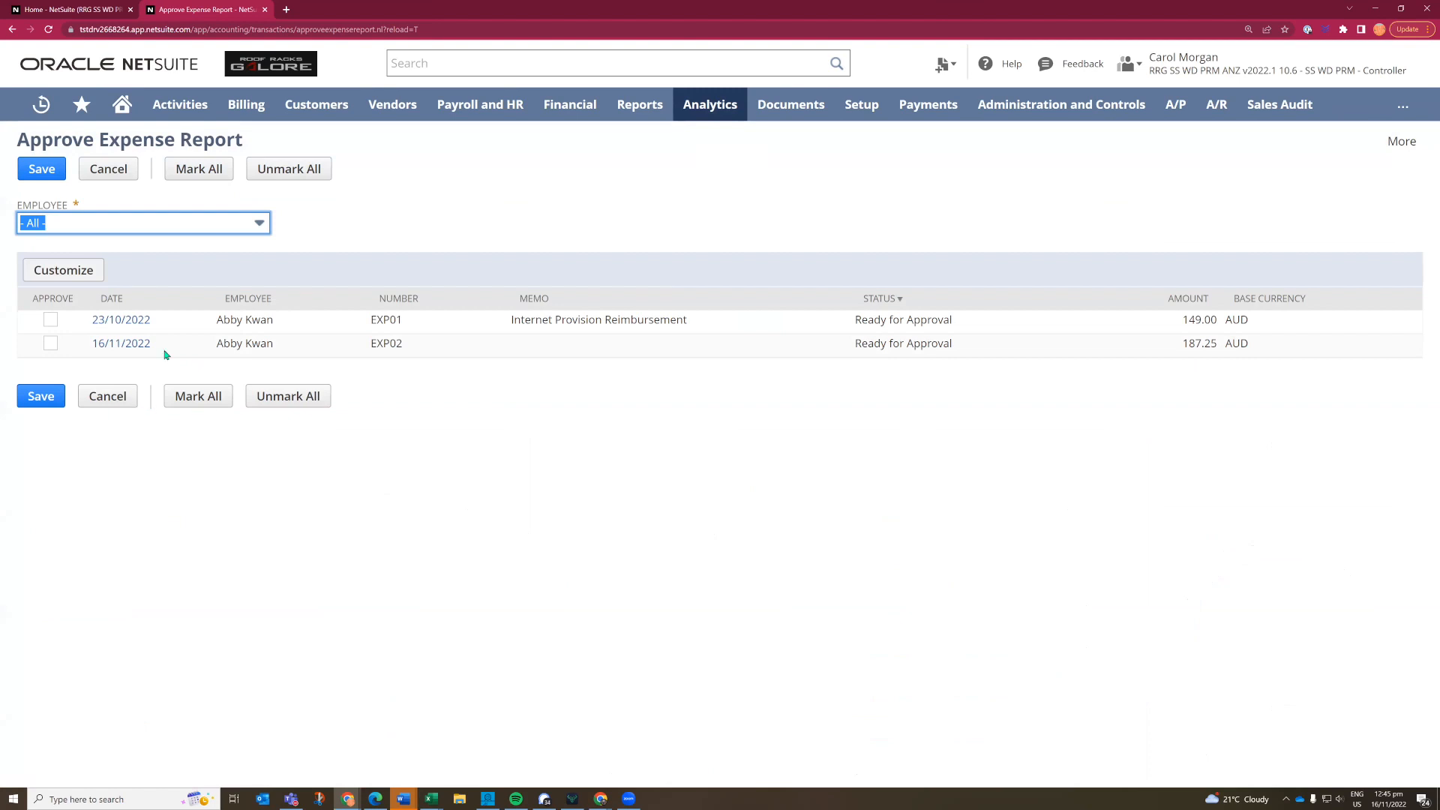
pyautogui.click(124, 347)
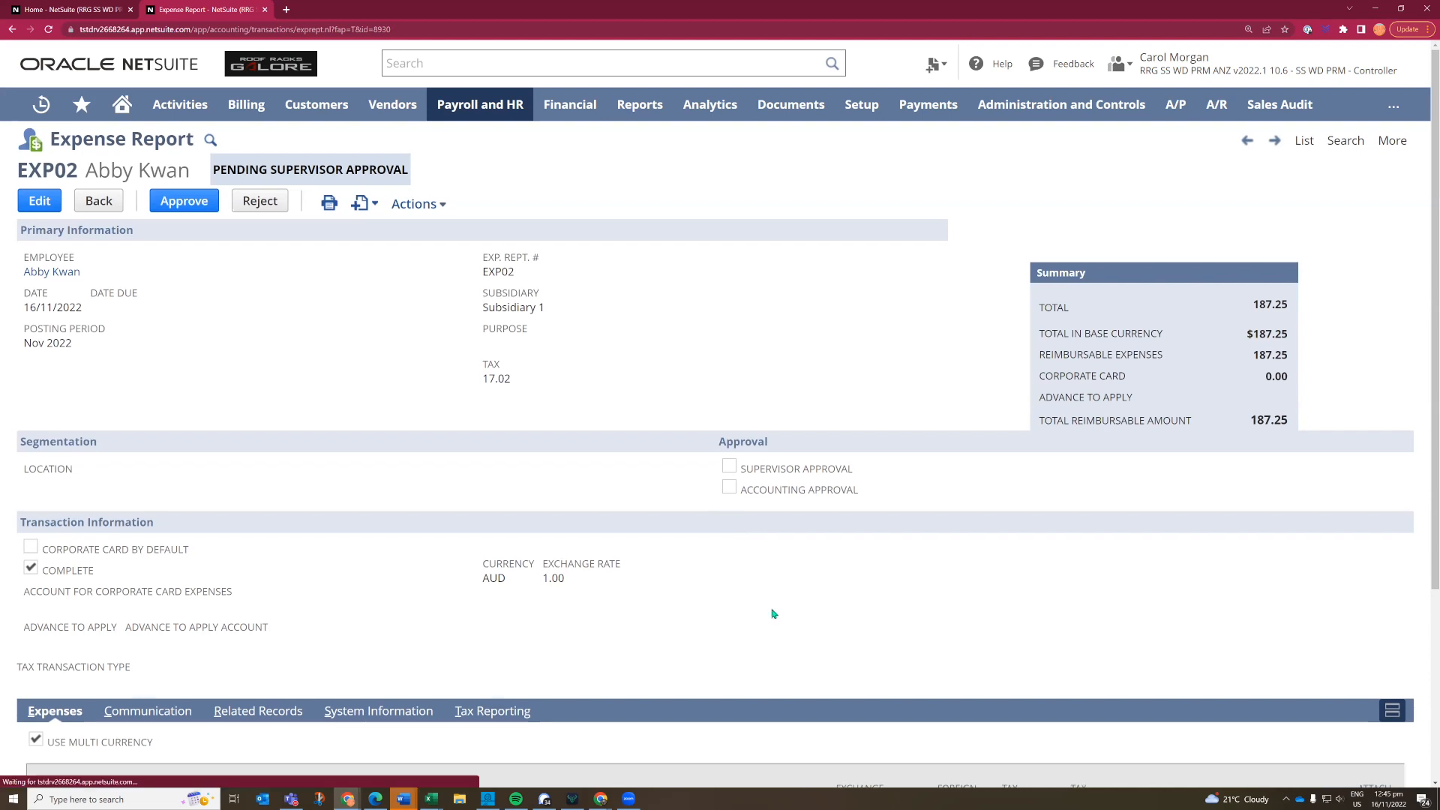
pyautogui.scroll(-3, 773, 613)
pyautogui.scroll(-1, 1305, 637)
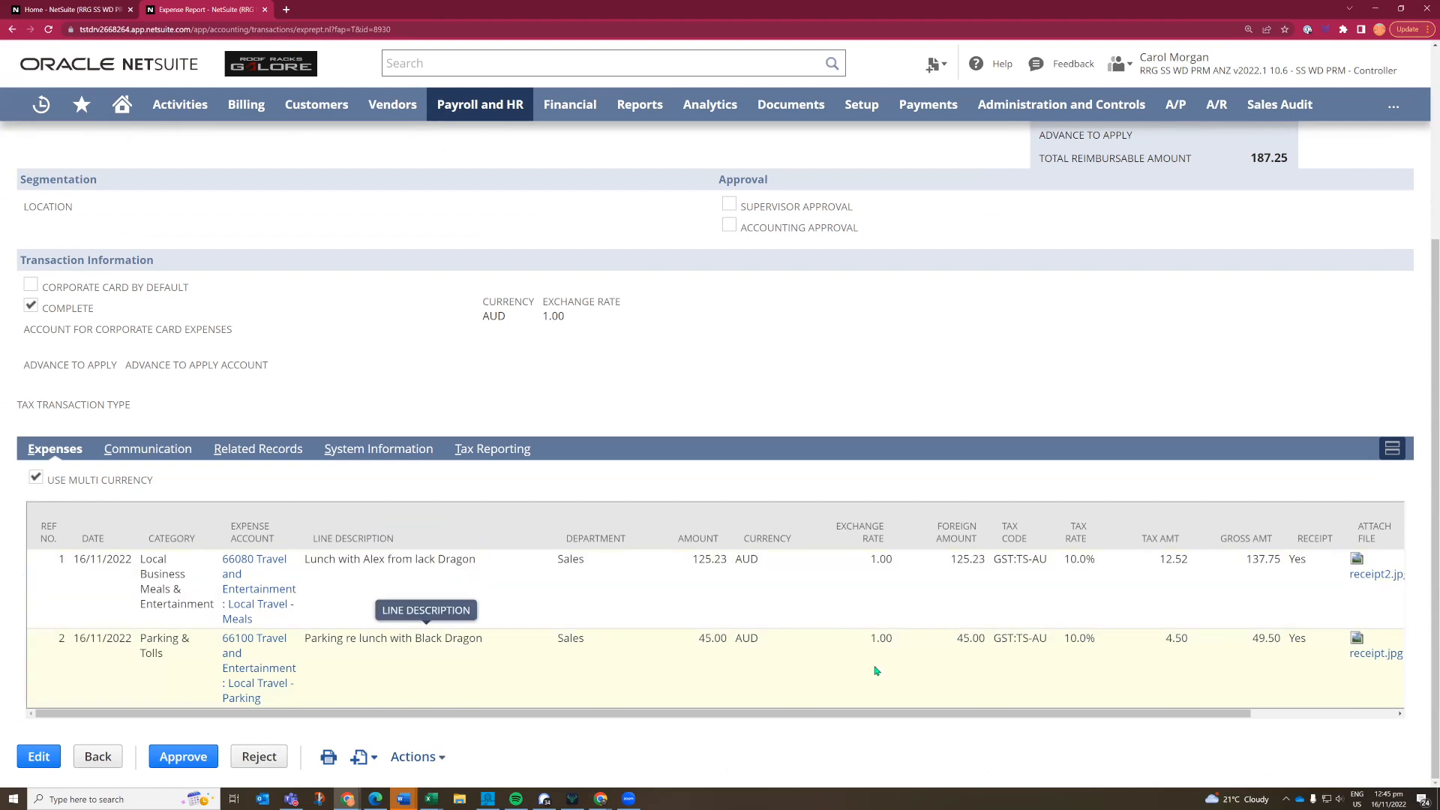
pyautogui.click(1358, 655)
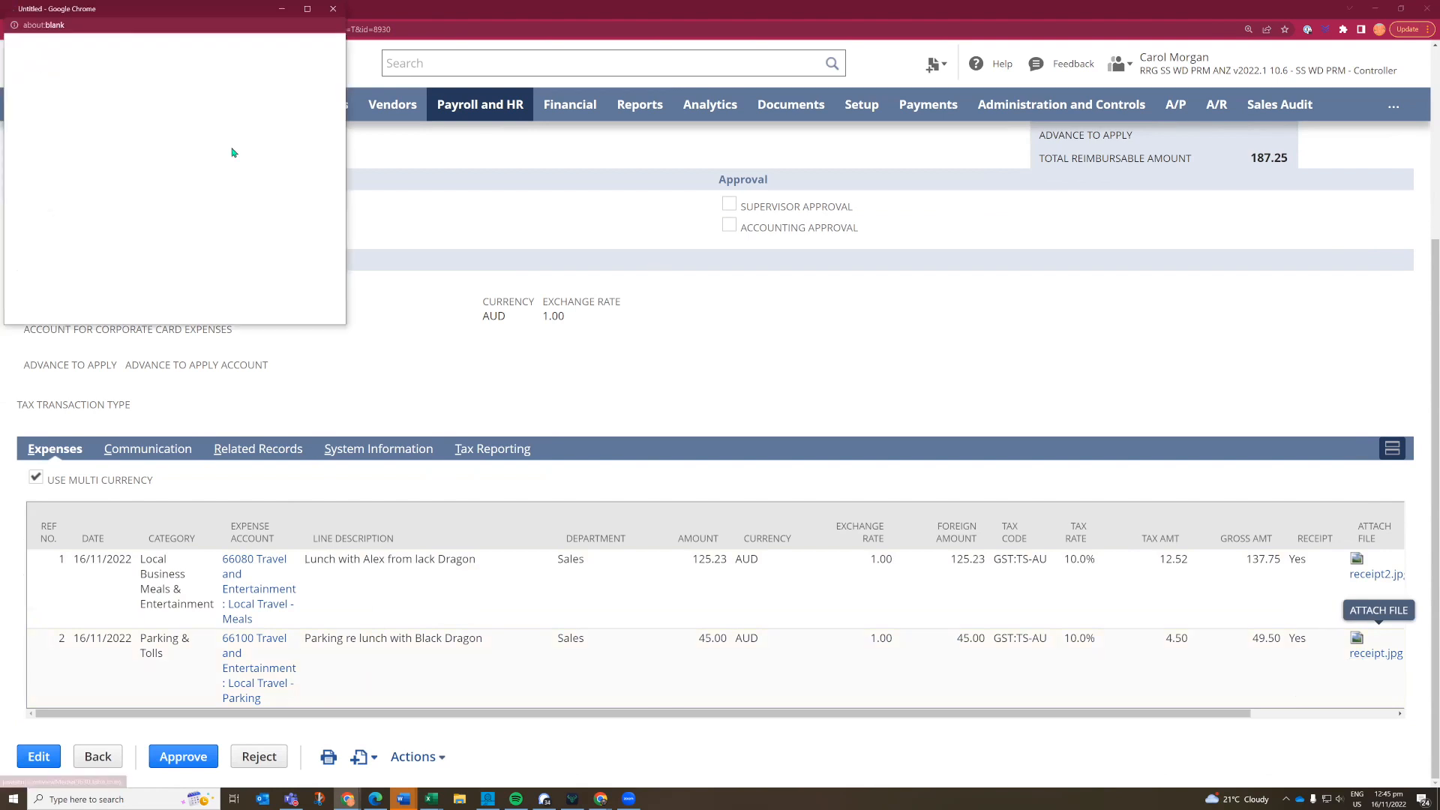
pyautogui.click(331, 9)
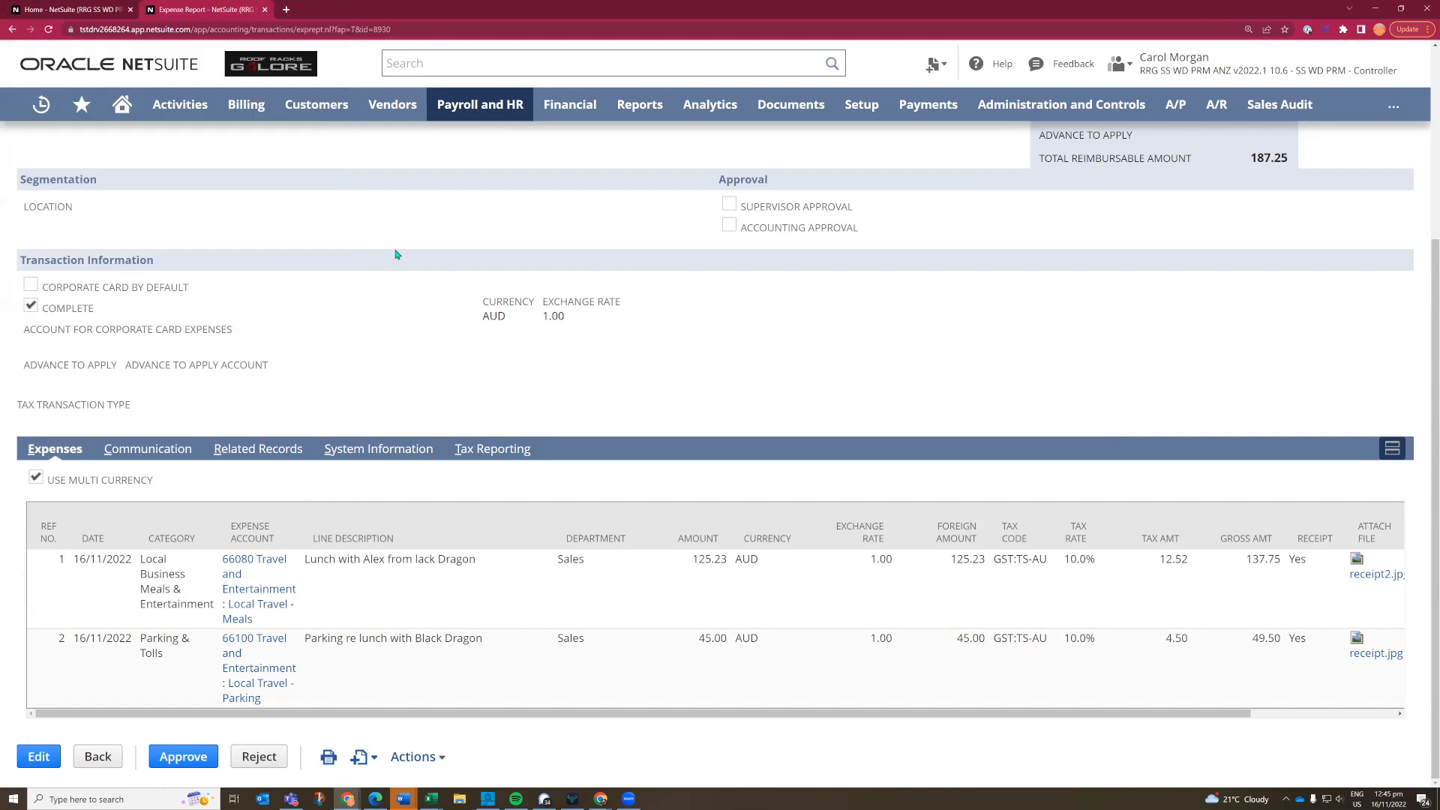
pyautogui.scroll(4, 396, 254)
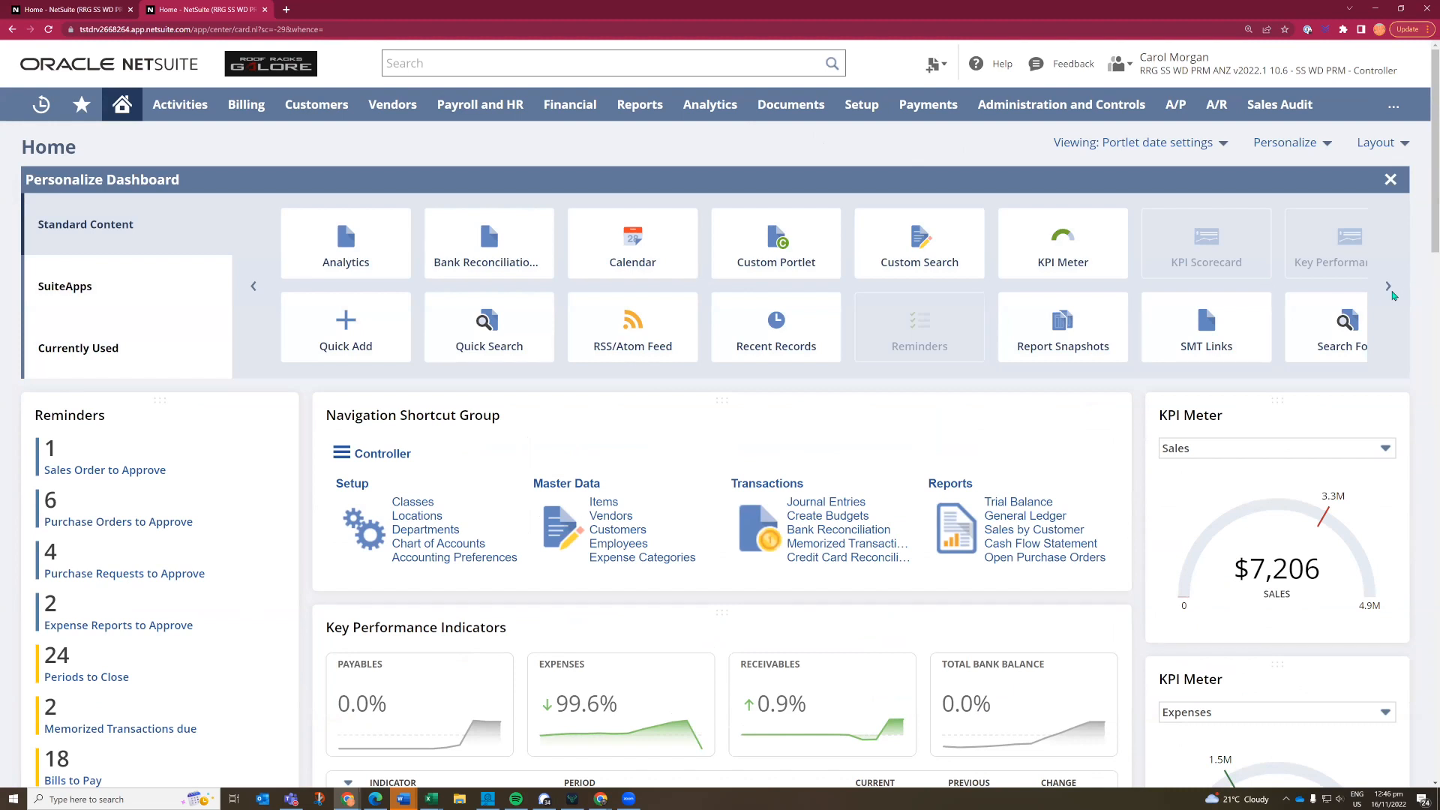
# - Add a KPI Meter portlet to the dashboard, set it to Total Bank Balance, and place it above the existing Sales meter
pyautogui.click(1389, 293)
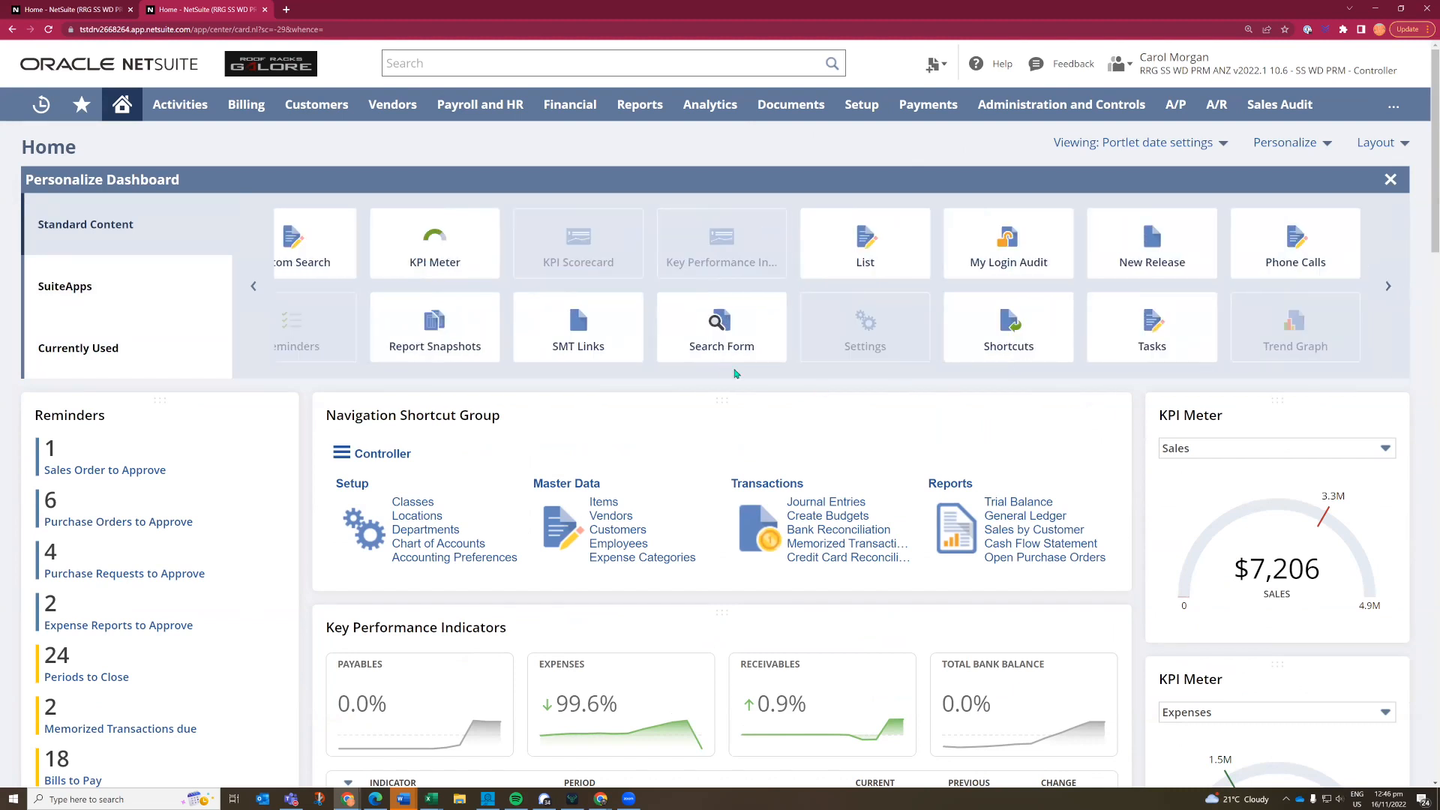
pyautogui.click(422, 251)
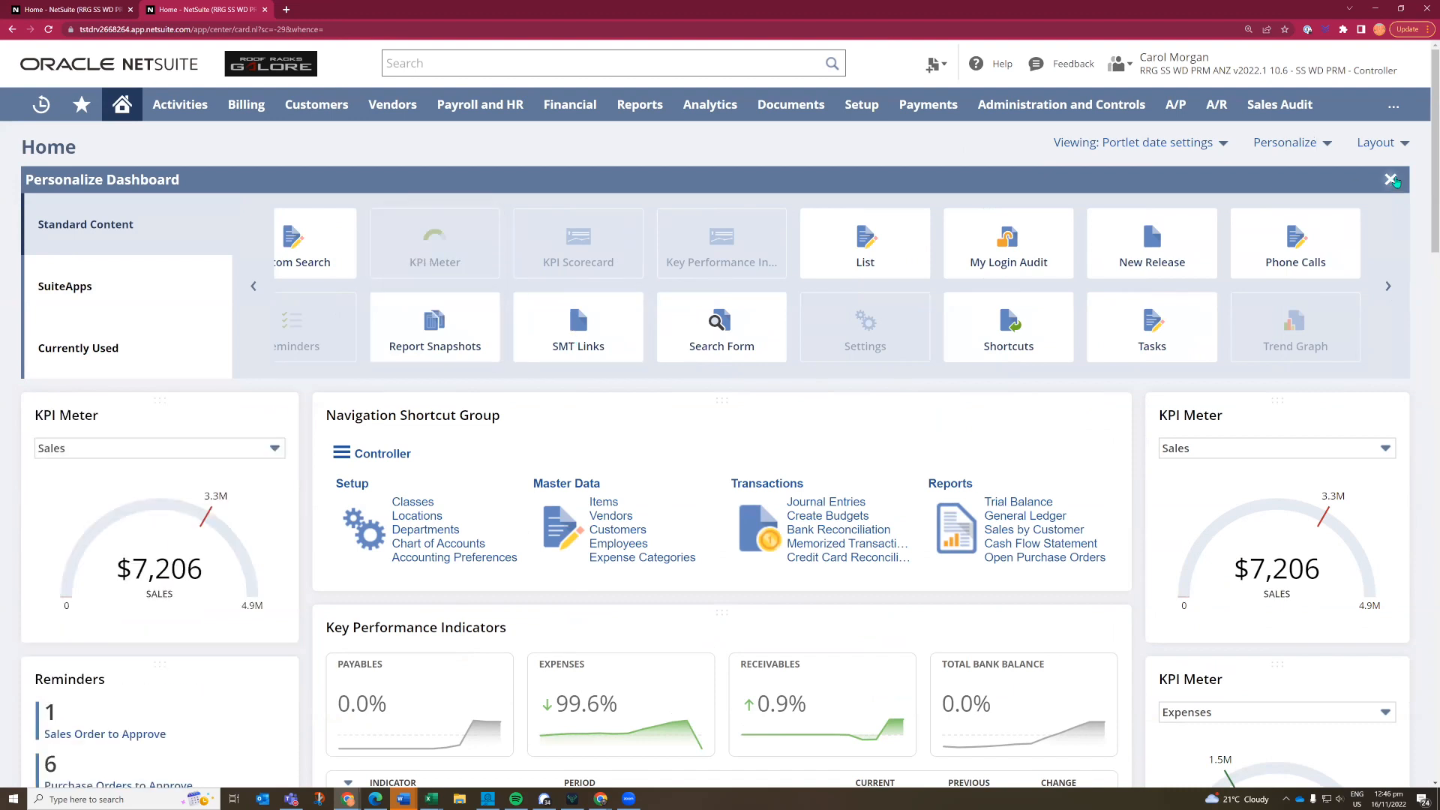
pyautogui.click(275, 231)
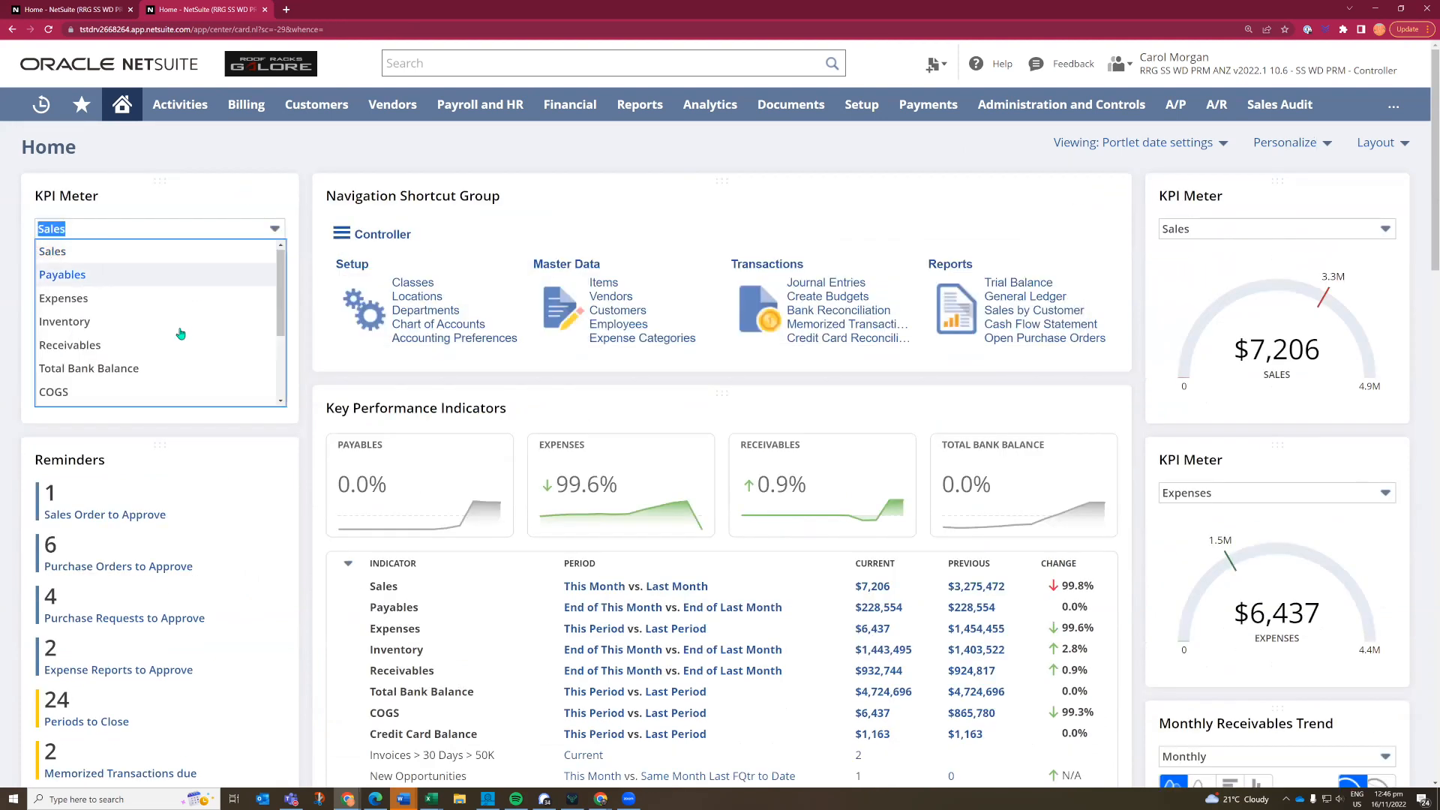
pyautogui.click(153, 372)
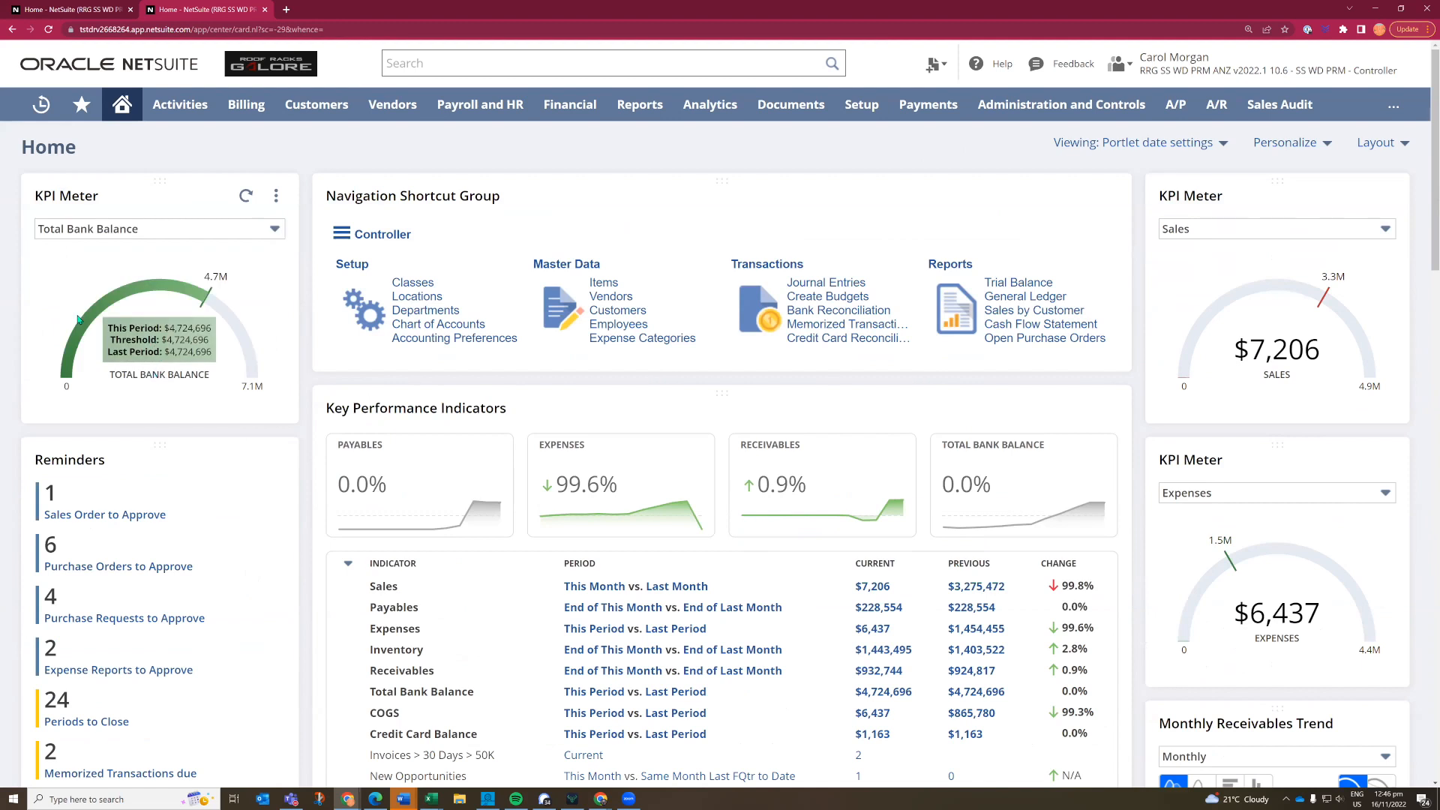
pyautogui.moveTo(113, 186); pyautogui.dragTo(1231, 198)
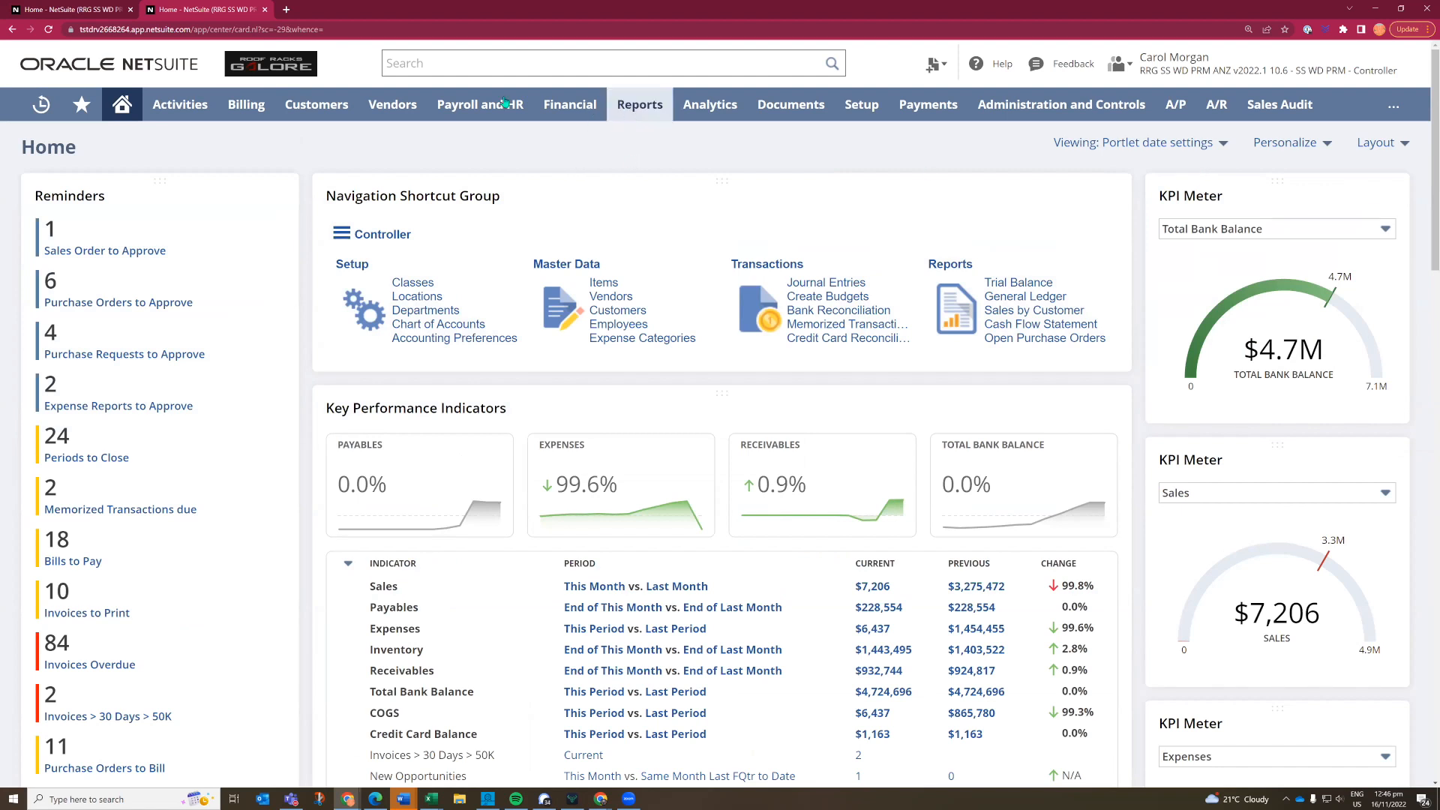
# - View the Financial overview dashboard and the Vendors overview dashboard with their KPI and trend portlets
pyautogui.moveTo(574, 109)
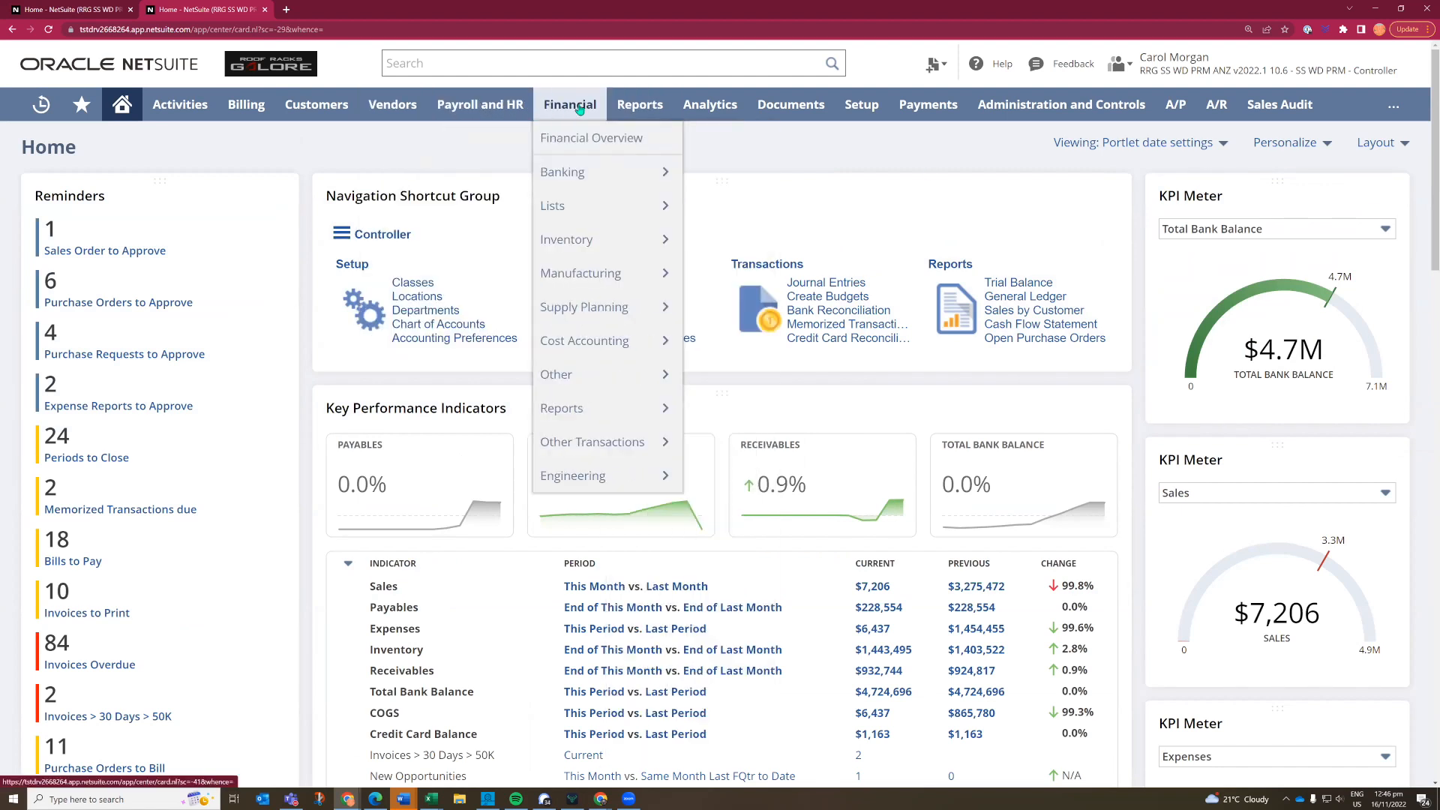
pyautogui.click(572, 110)
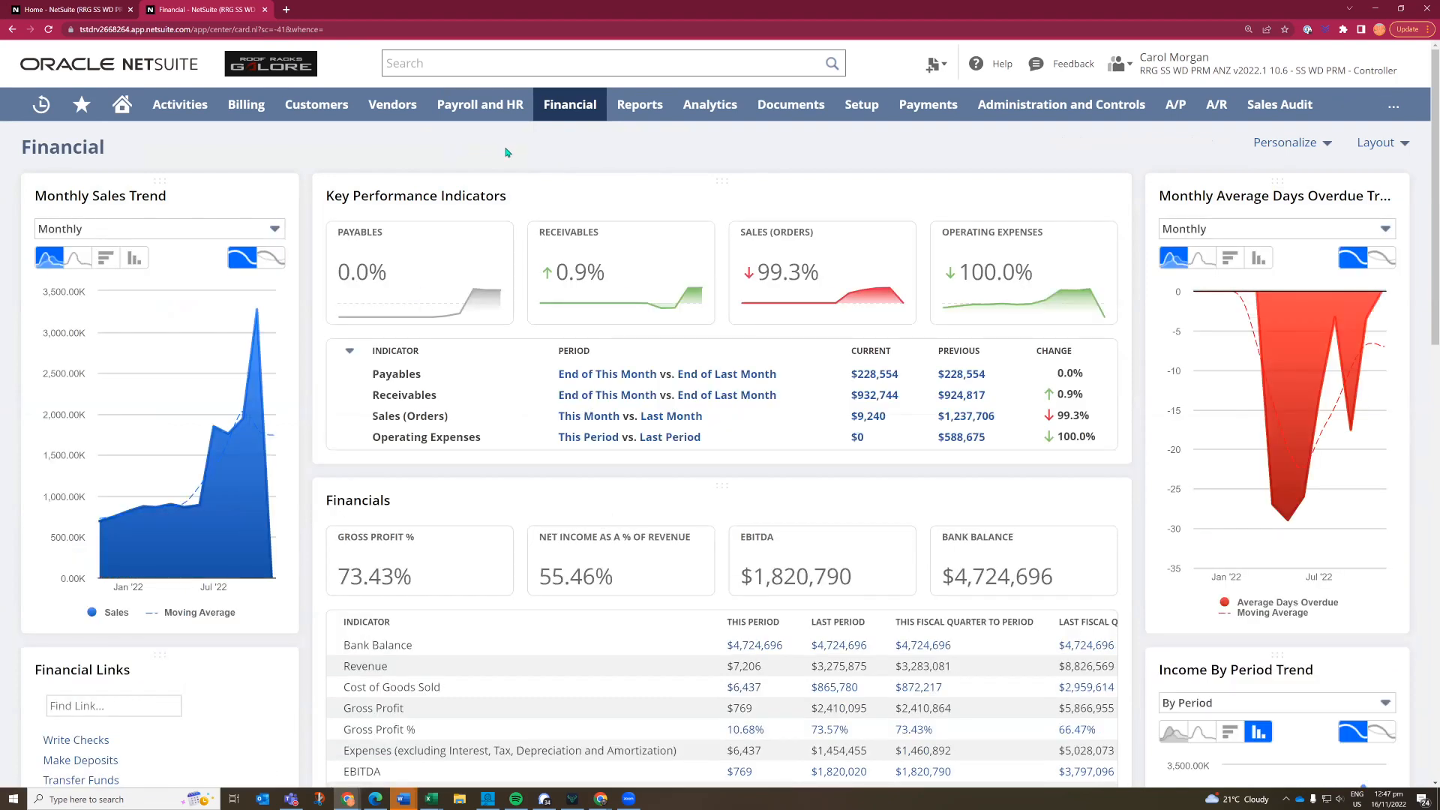
pyautogui.moveTo(1289, 208)
pyautogui.click(393, 108)
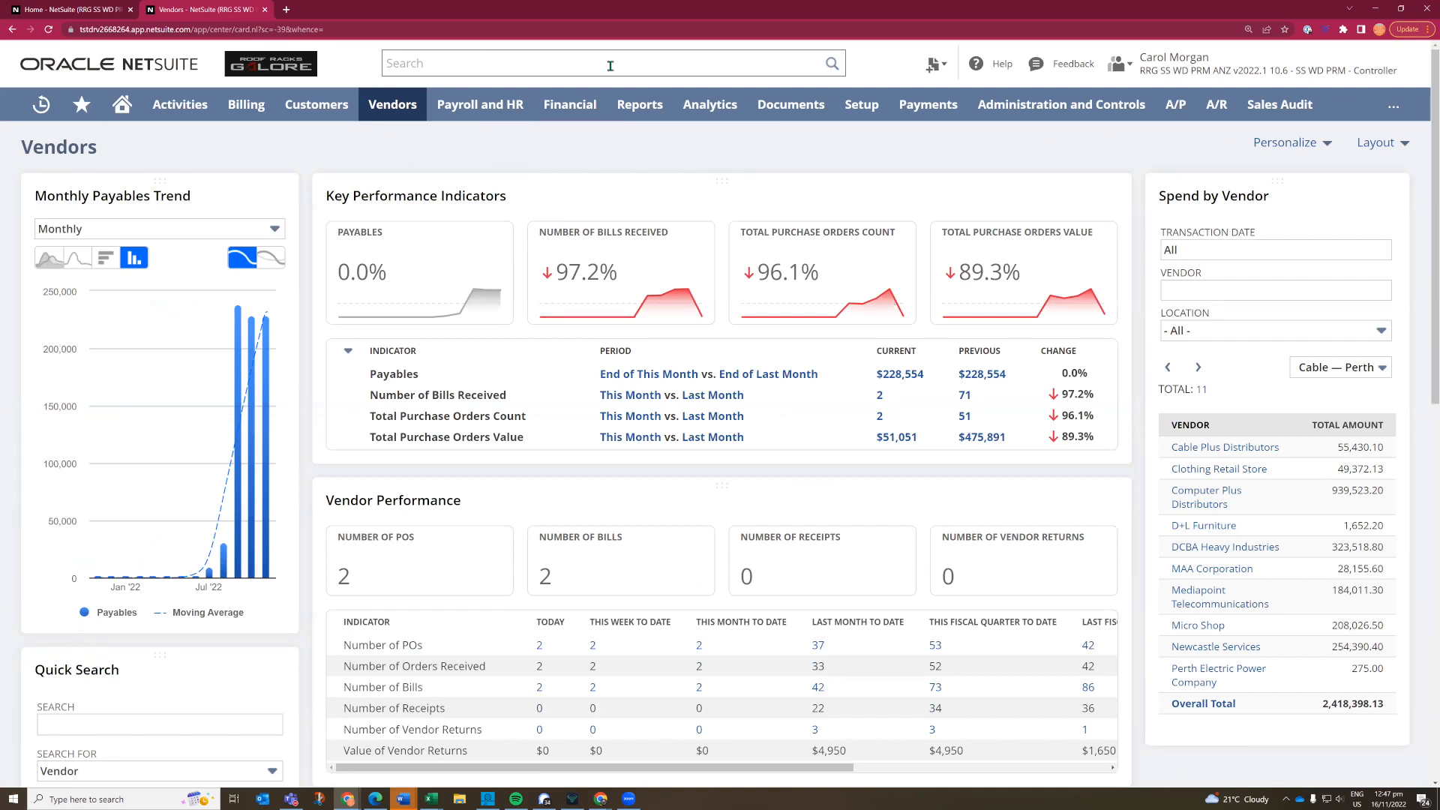
# - Search globally for "black", restrict the search to customers with the prefix "cu:", and open the Black Dragon Corp parent customer record
pyautogui.click(586, 64)
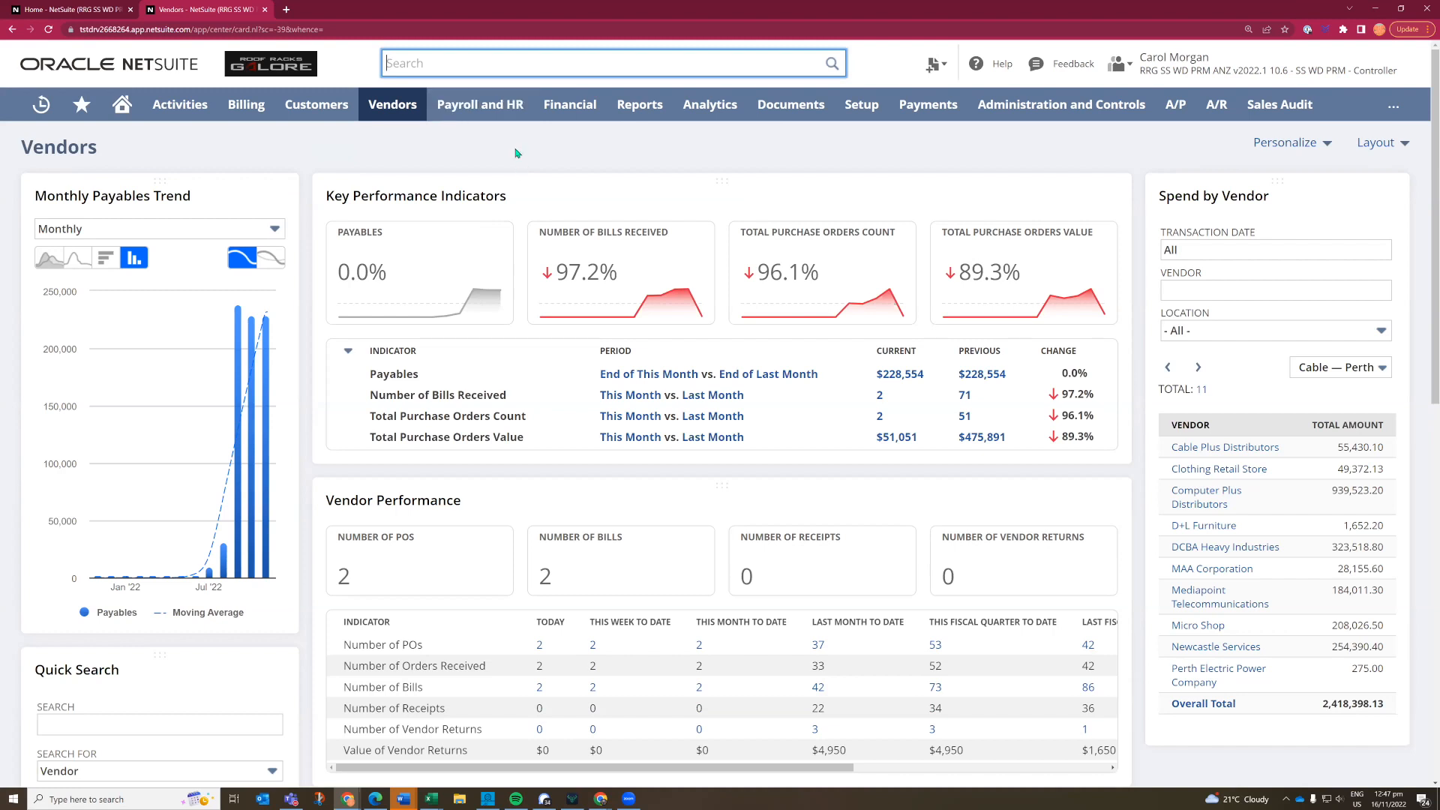
pyautogui.write('black')
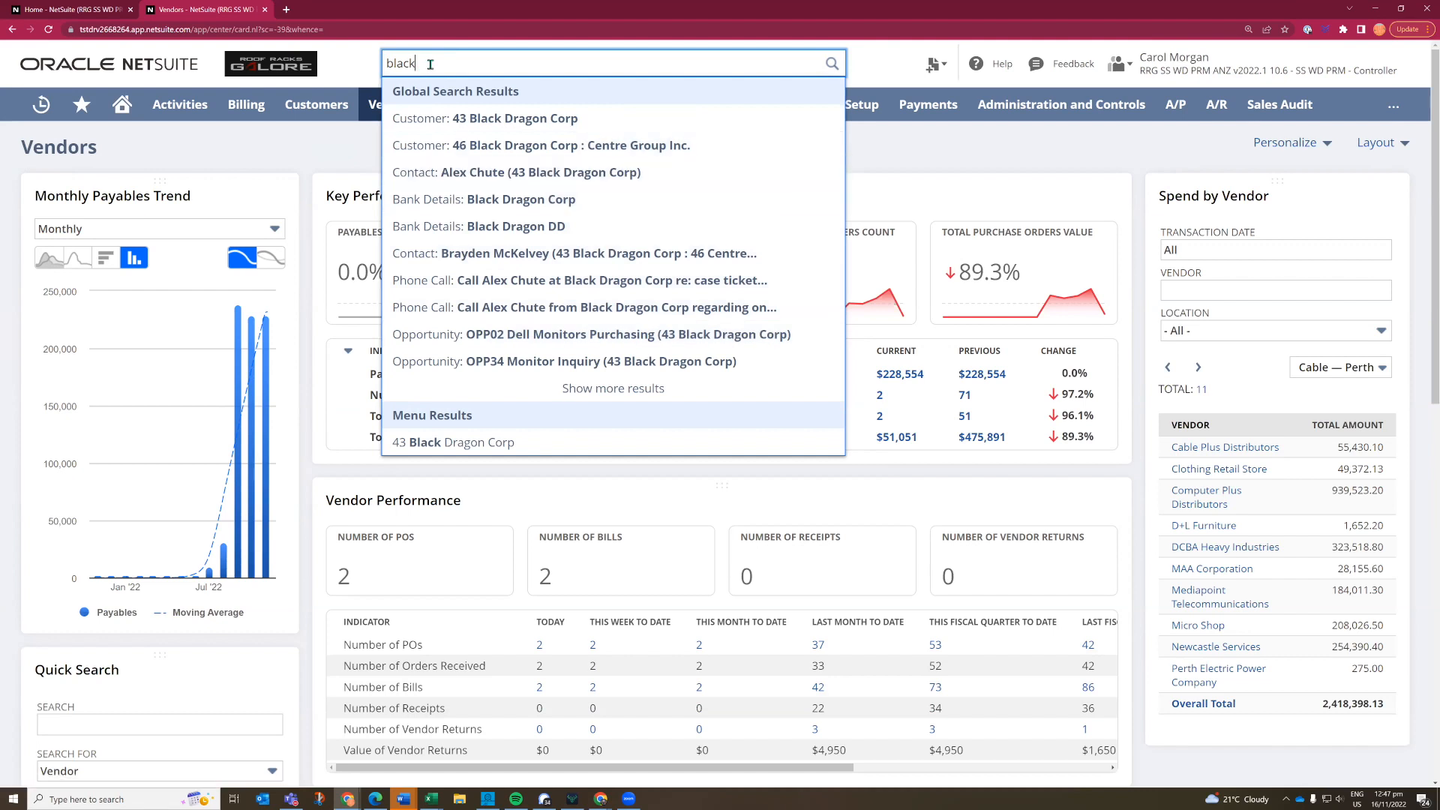
pyautogui.press('Home')
pyautogui.press('Home')
pyautogui.write('cu:')
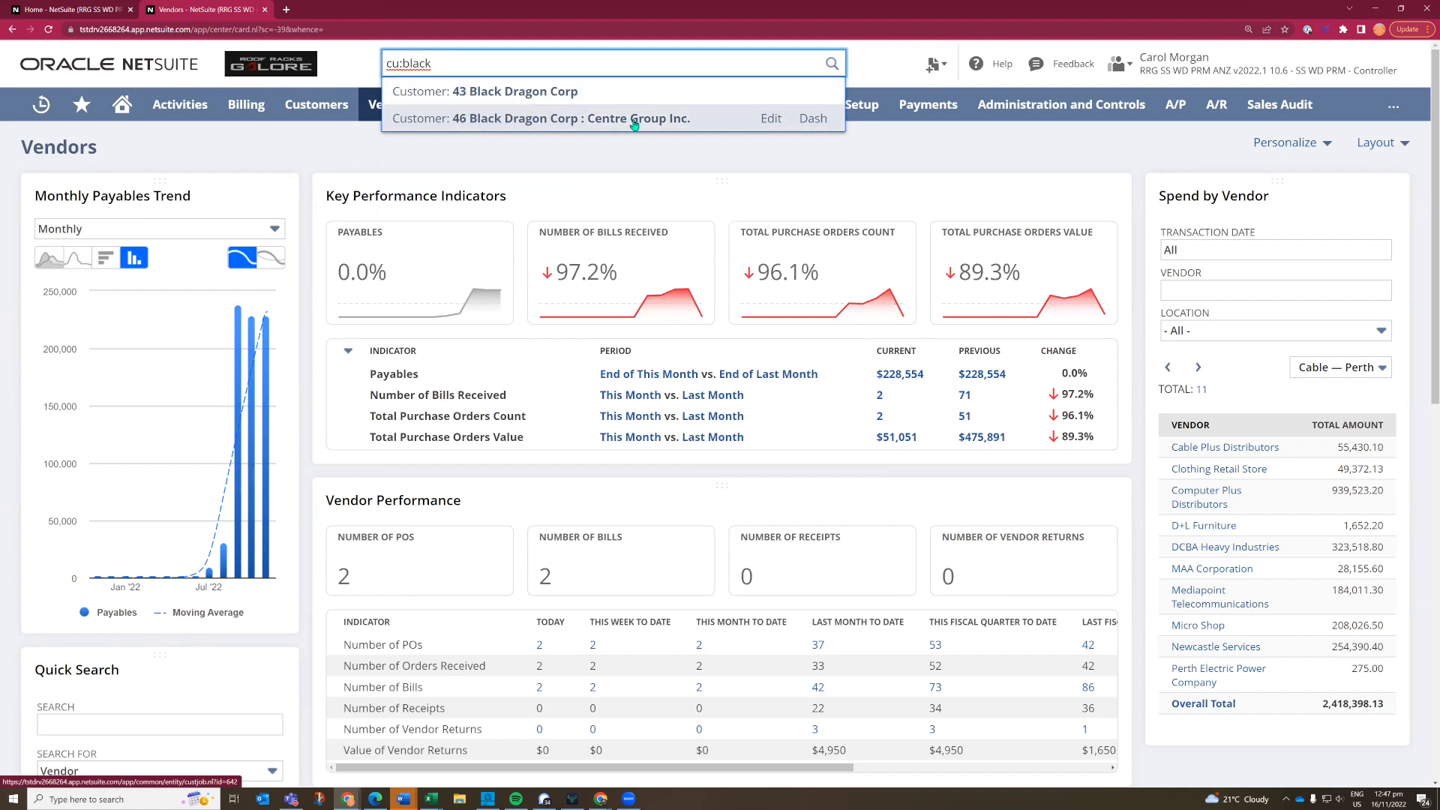
pyautogui.click(493, 100)
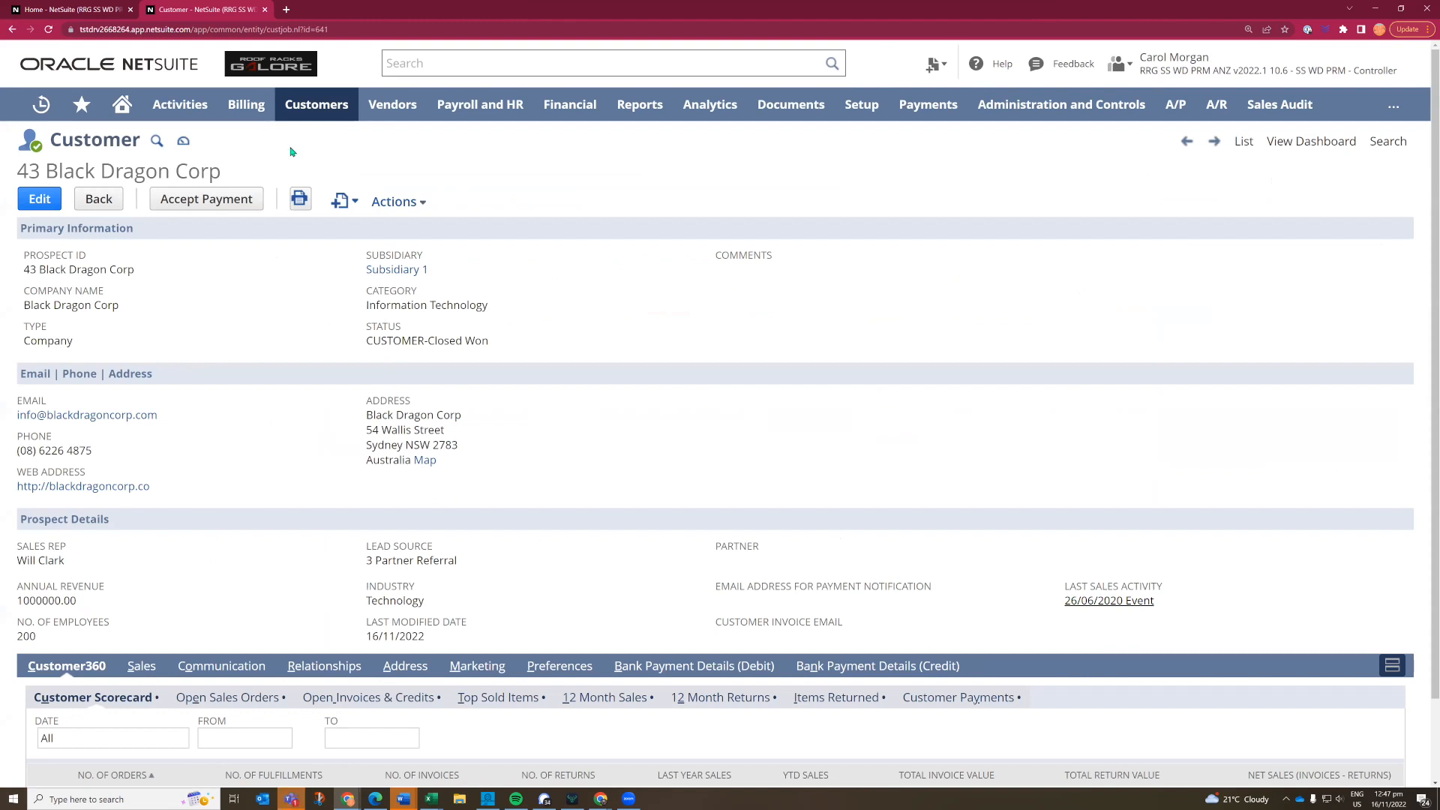
# - Search items only with "it:monito" and open the ASUS PG348Q 34" curved monitor inventory item
pyautogui.click(438, 66)
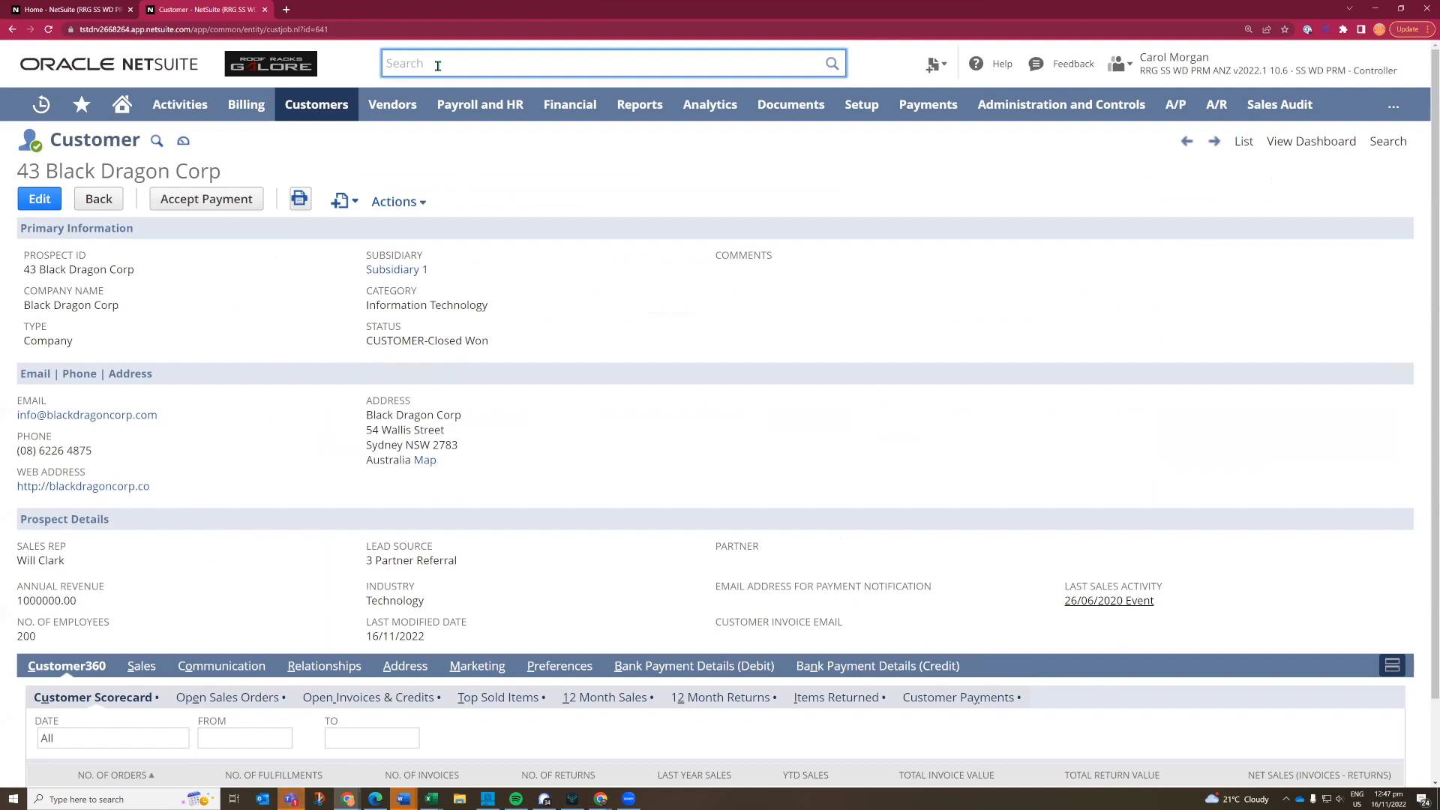
pyautogui.write('it:mo')
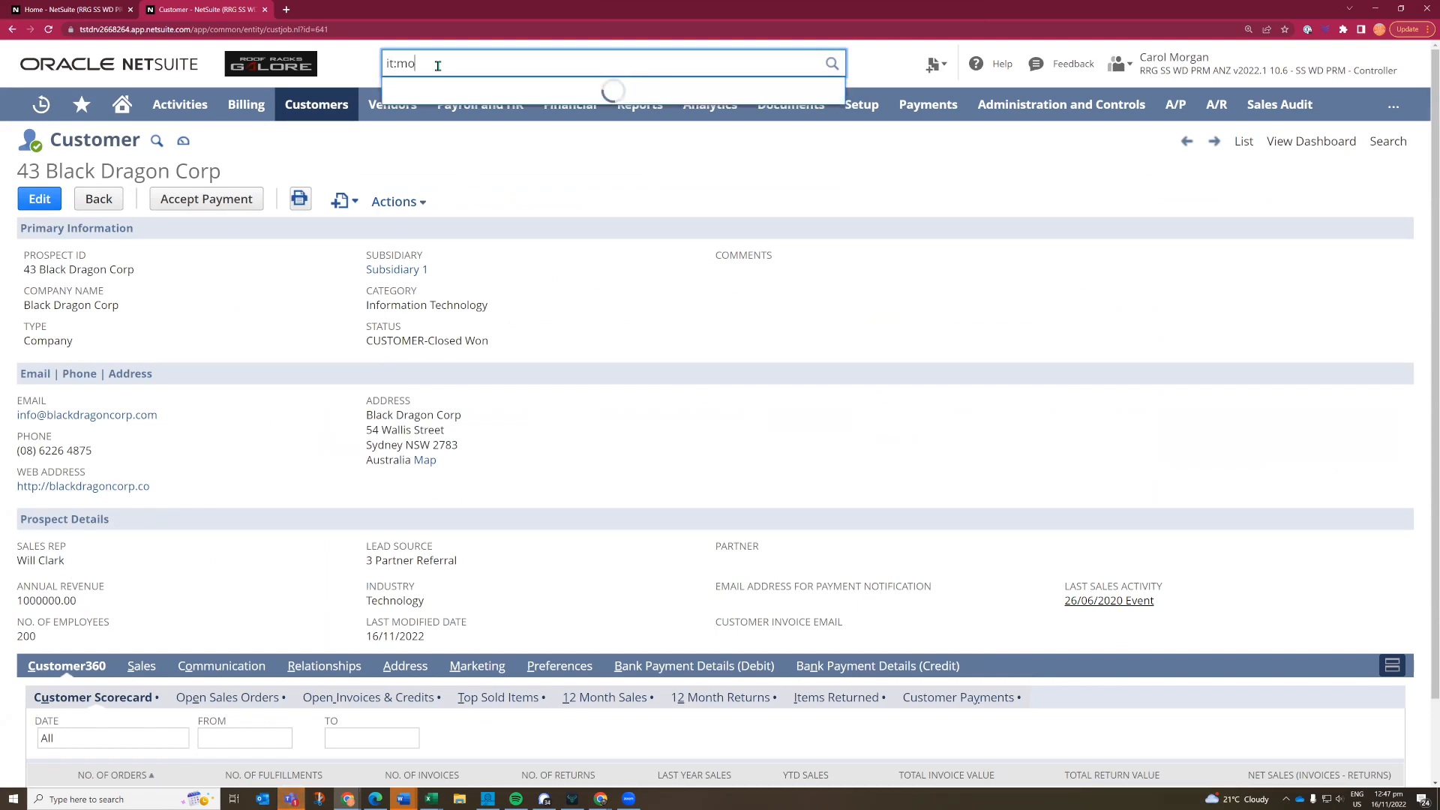
pyautogui.write('nito')
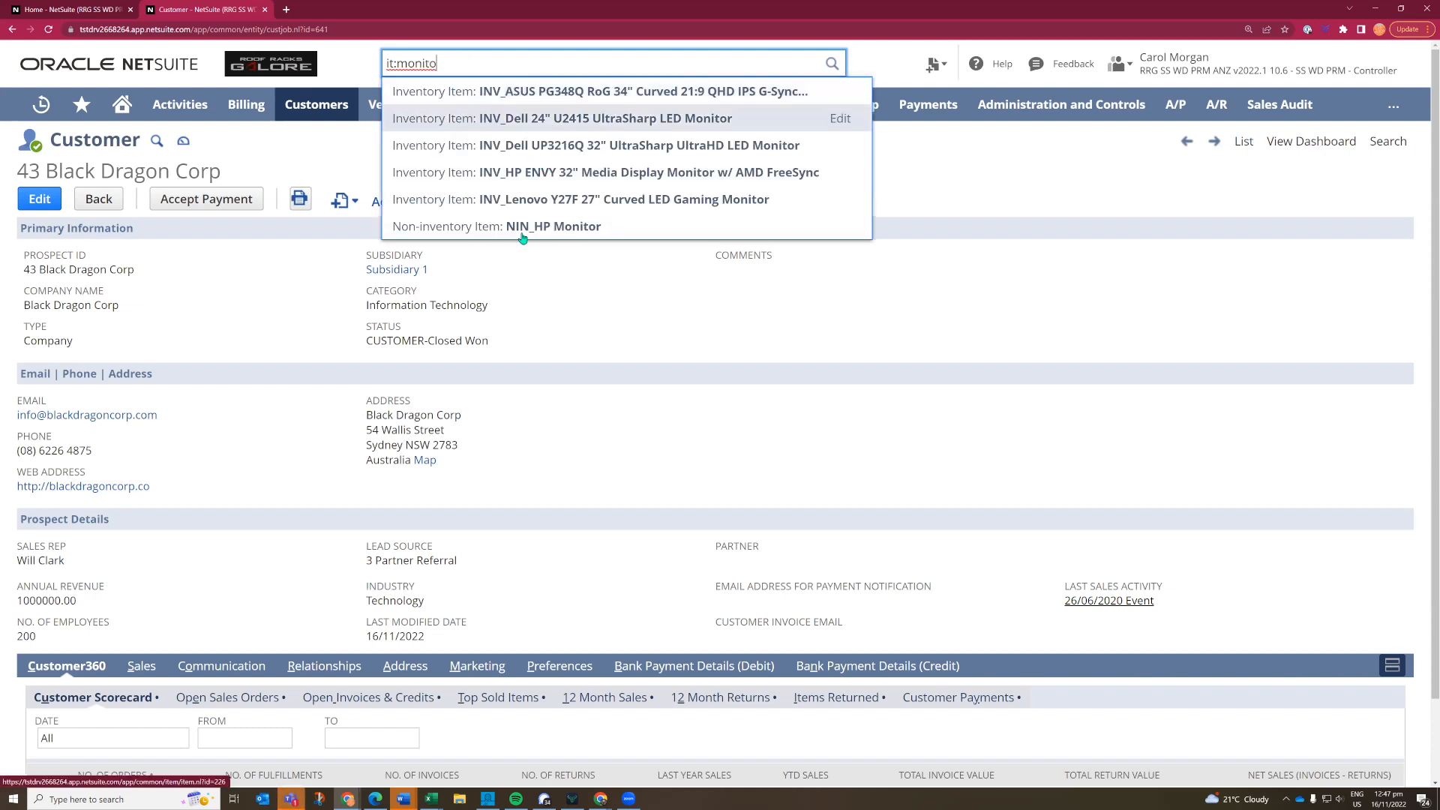
pyautogui.click(532, 93)
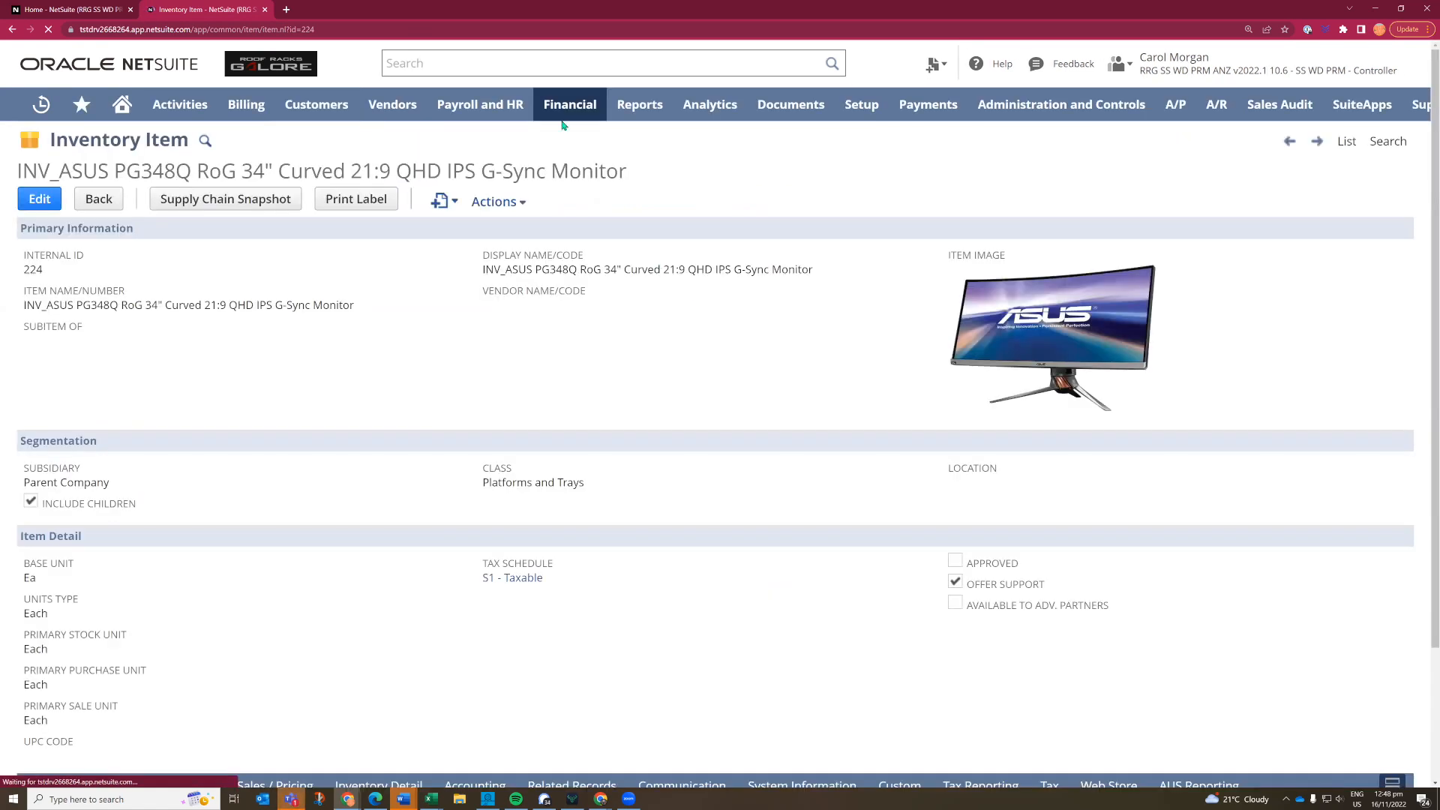
# - Run a wildcard global search for "%pg348" and clear the search text
pyautogui.click(479, 62)
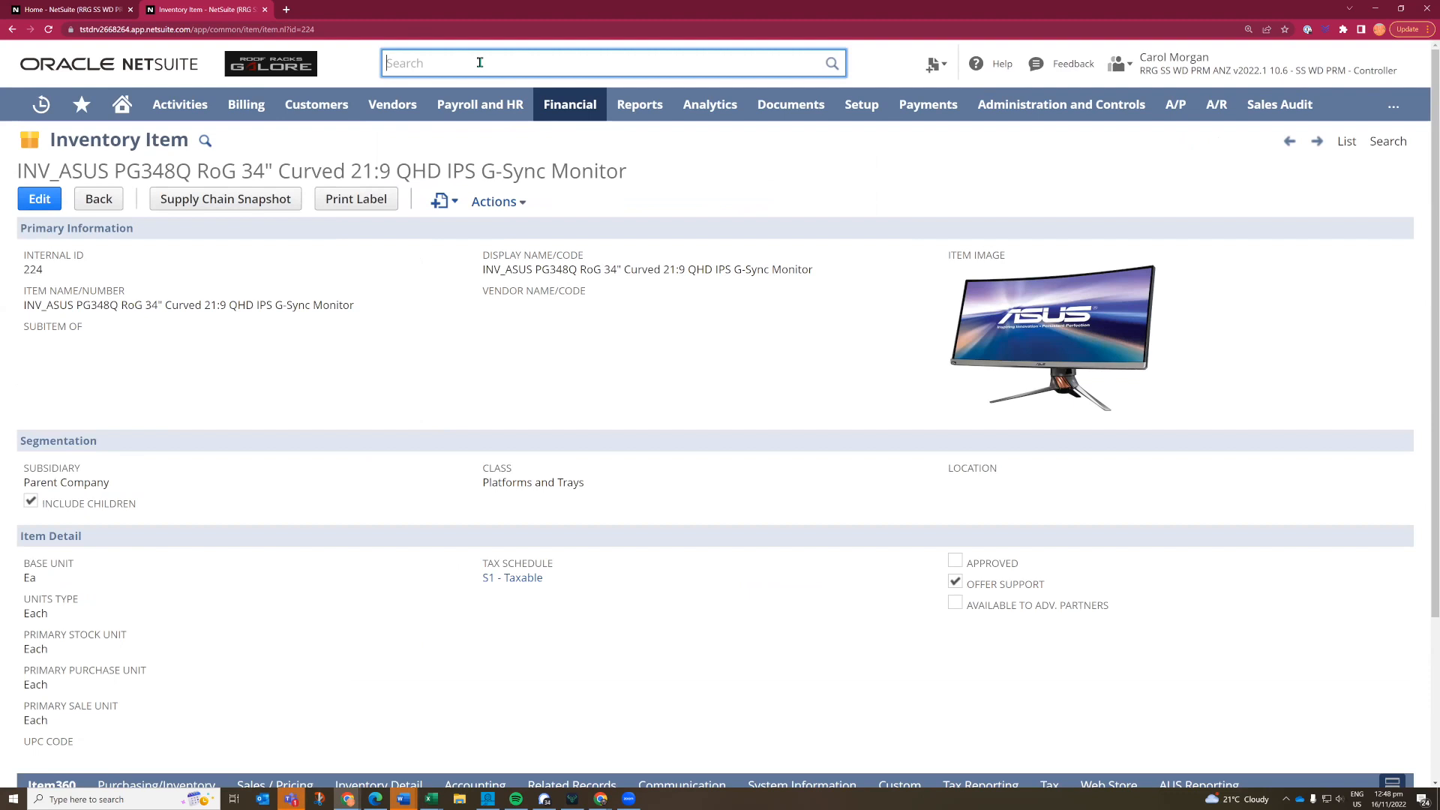
pyautogui.write('%pg')
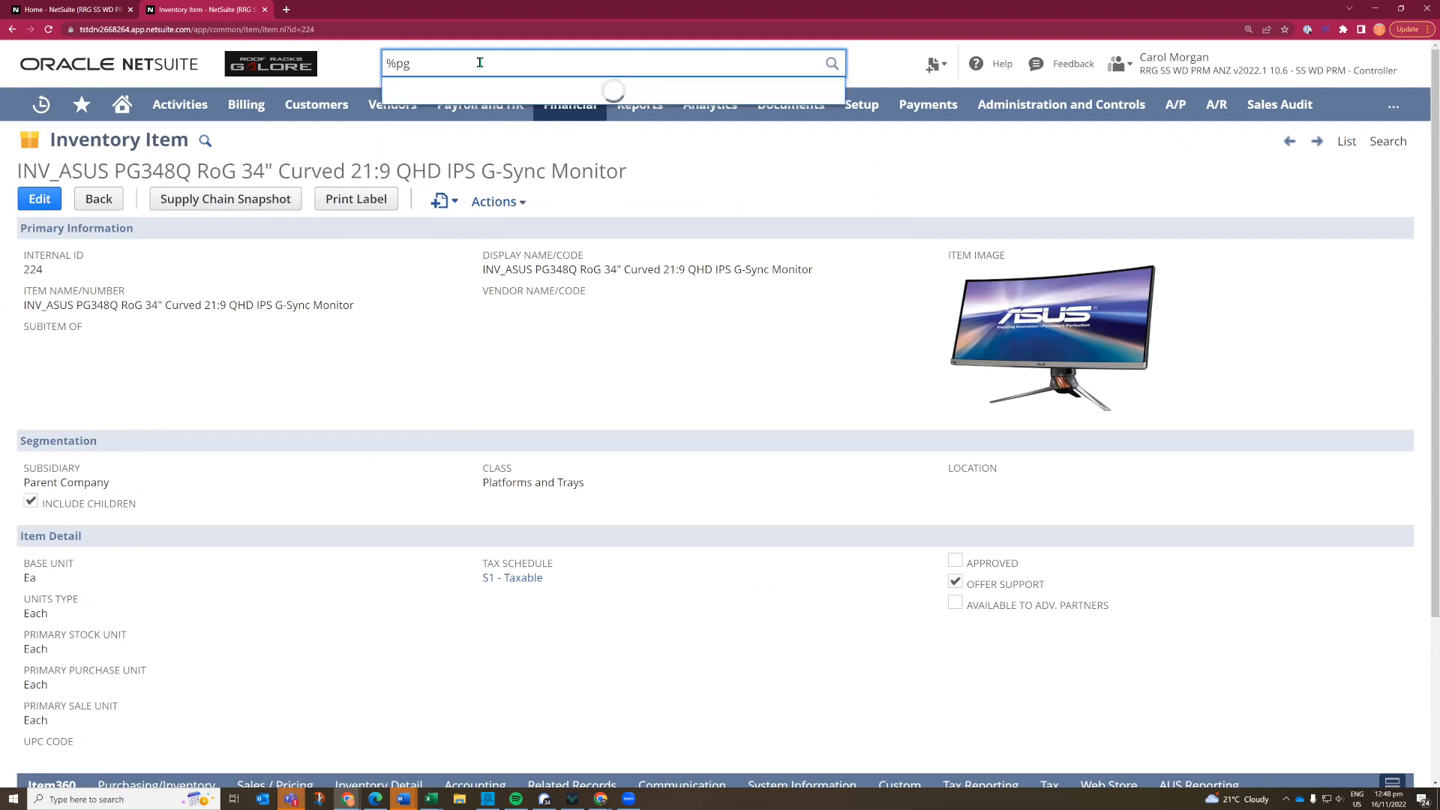
pyautogui.write('348')
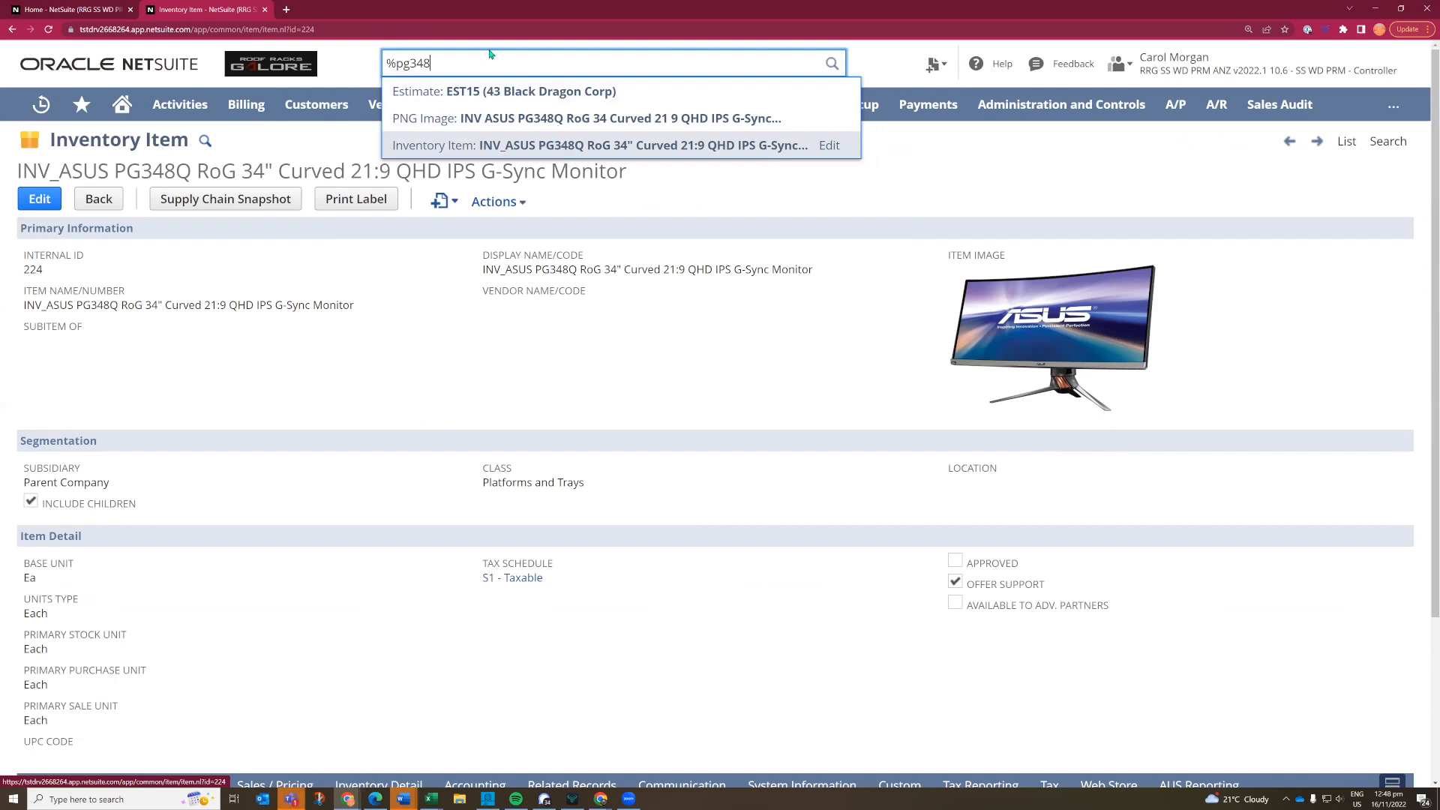
pyautogui.hotkey('ctrl', 'a')
pyautogui.press('BackSpace')
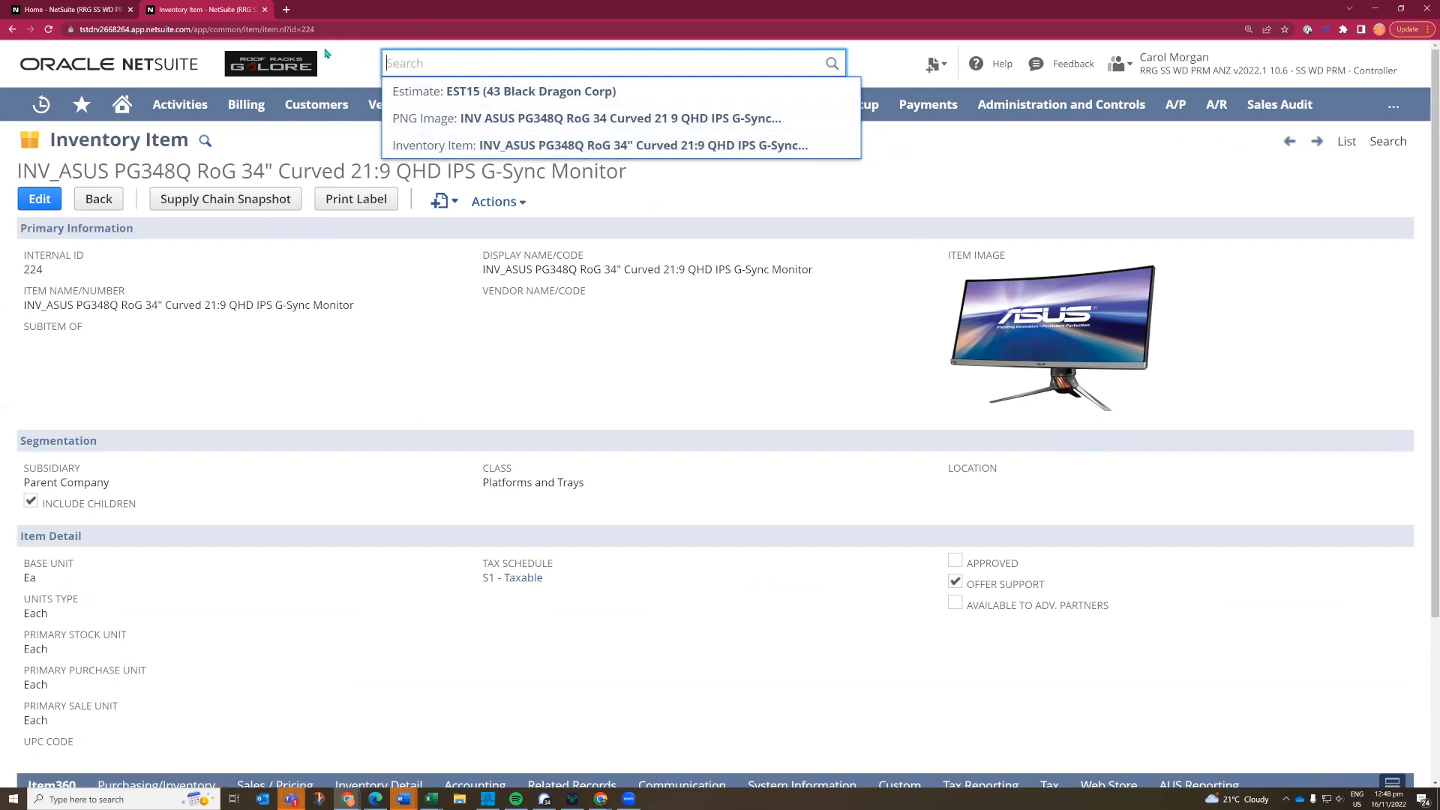
# - Check the recent records list, search globally by the invoice's number alone, and open the matching Black Dragon Corp invoice
pyautogui.moveTo(33, 109)
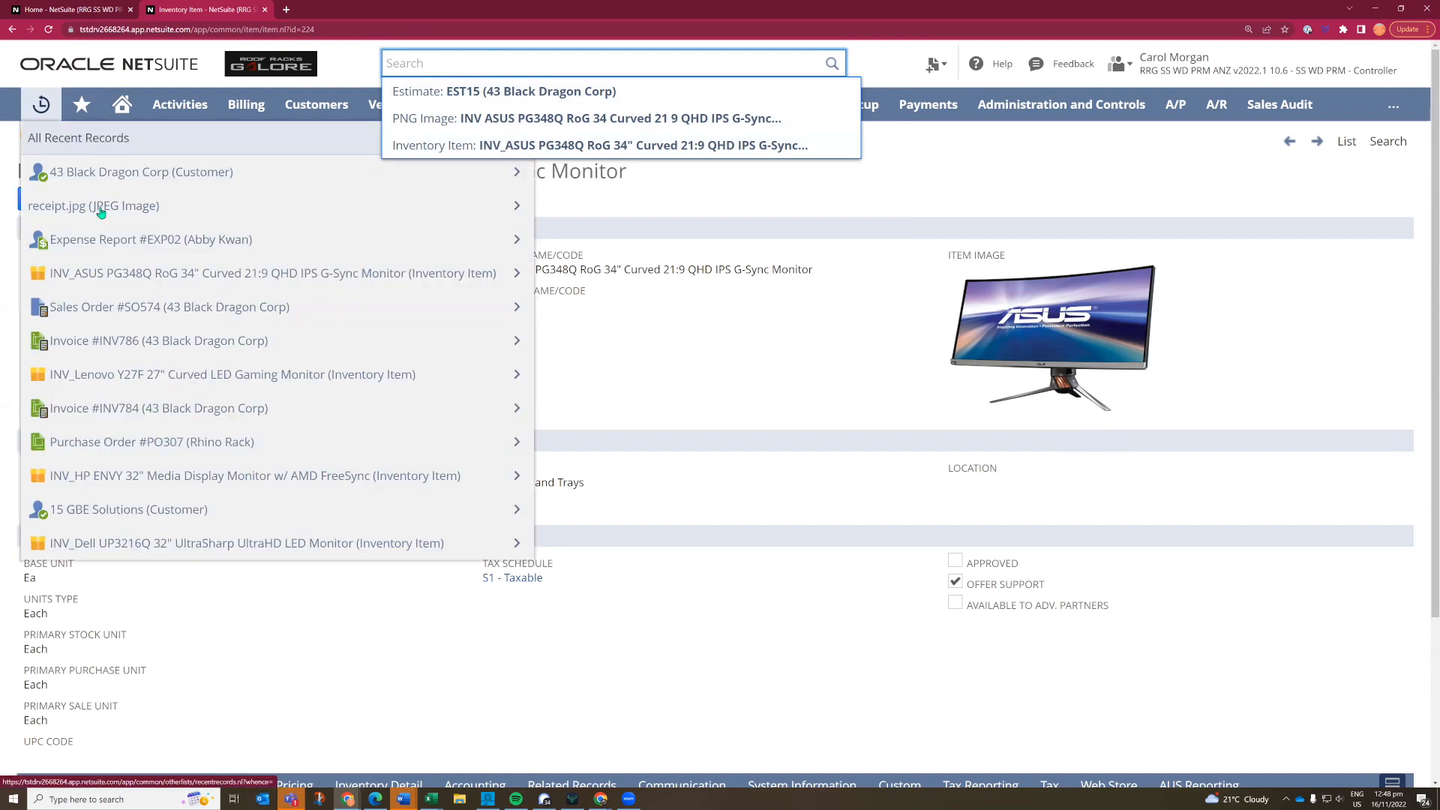
pyautogui.moveTo(118, 240)
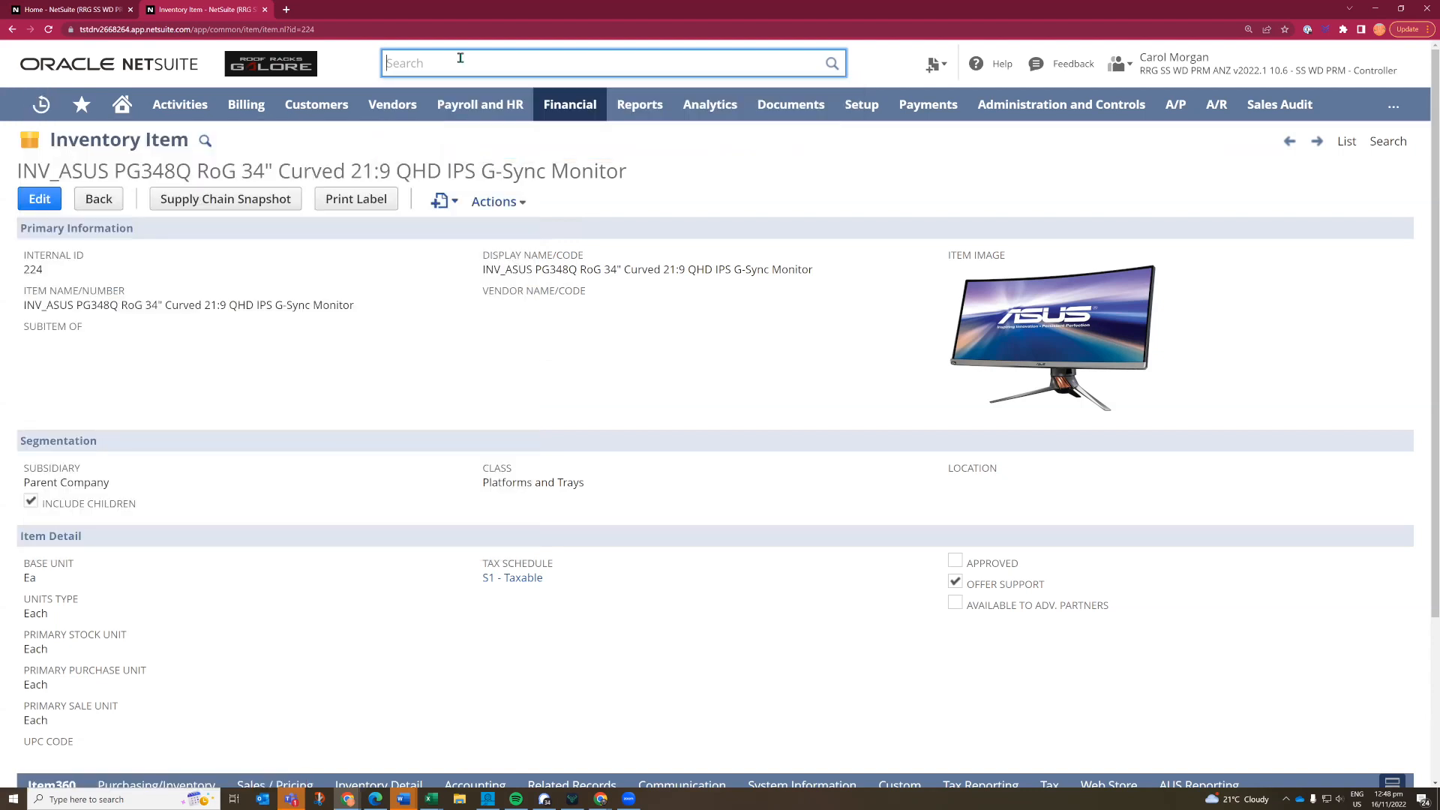
pyautogui.write('786')
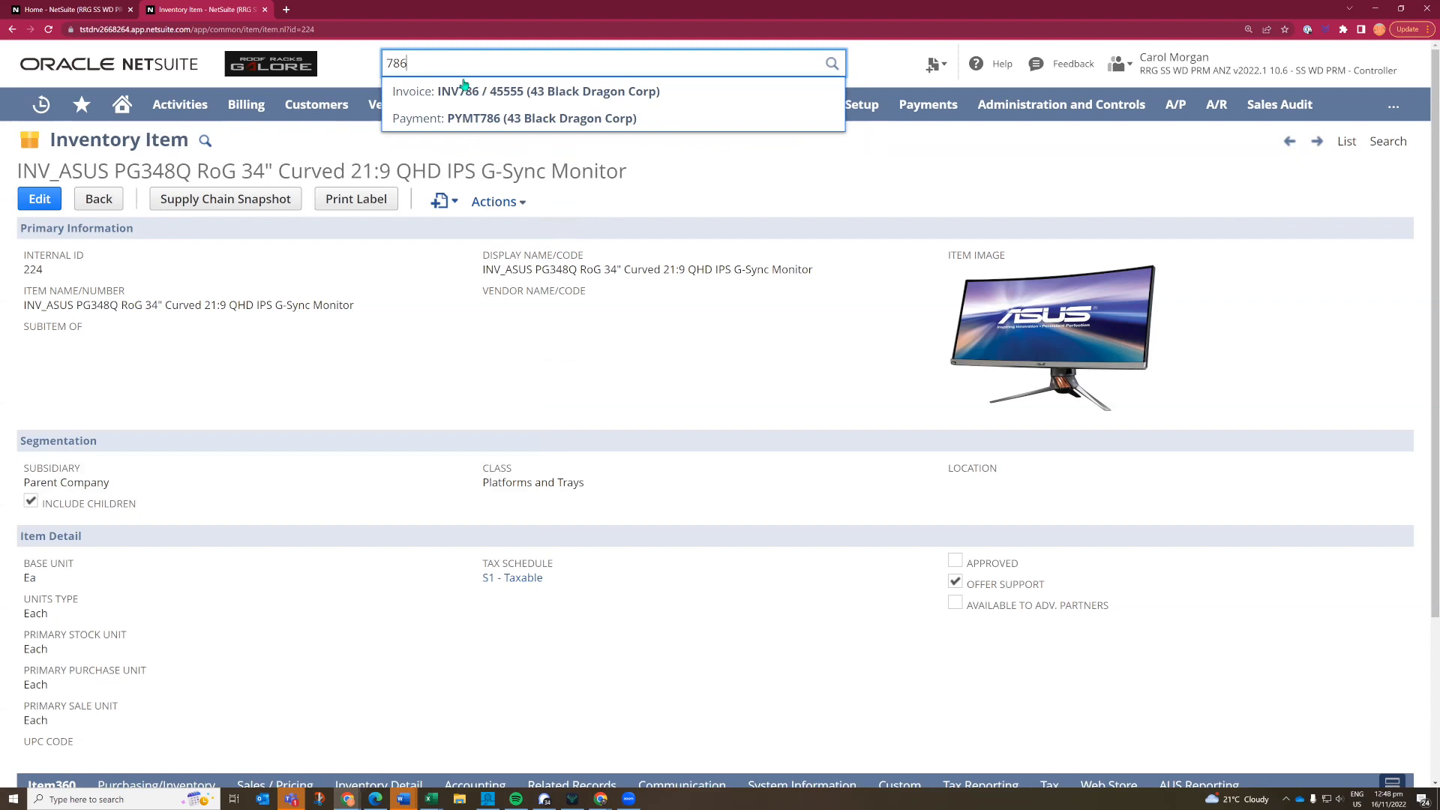
pyautogui.click(457, 96)
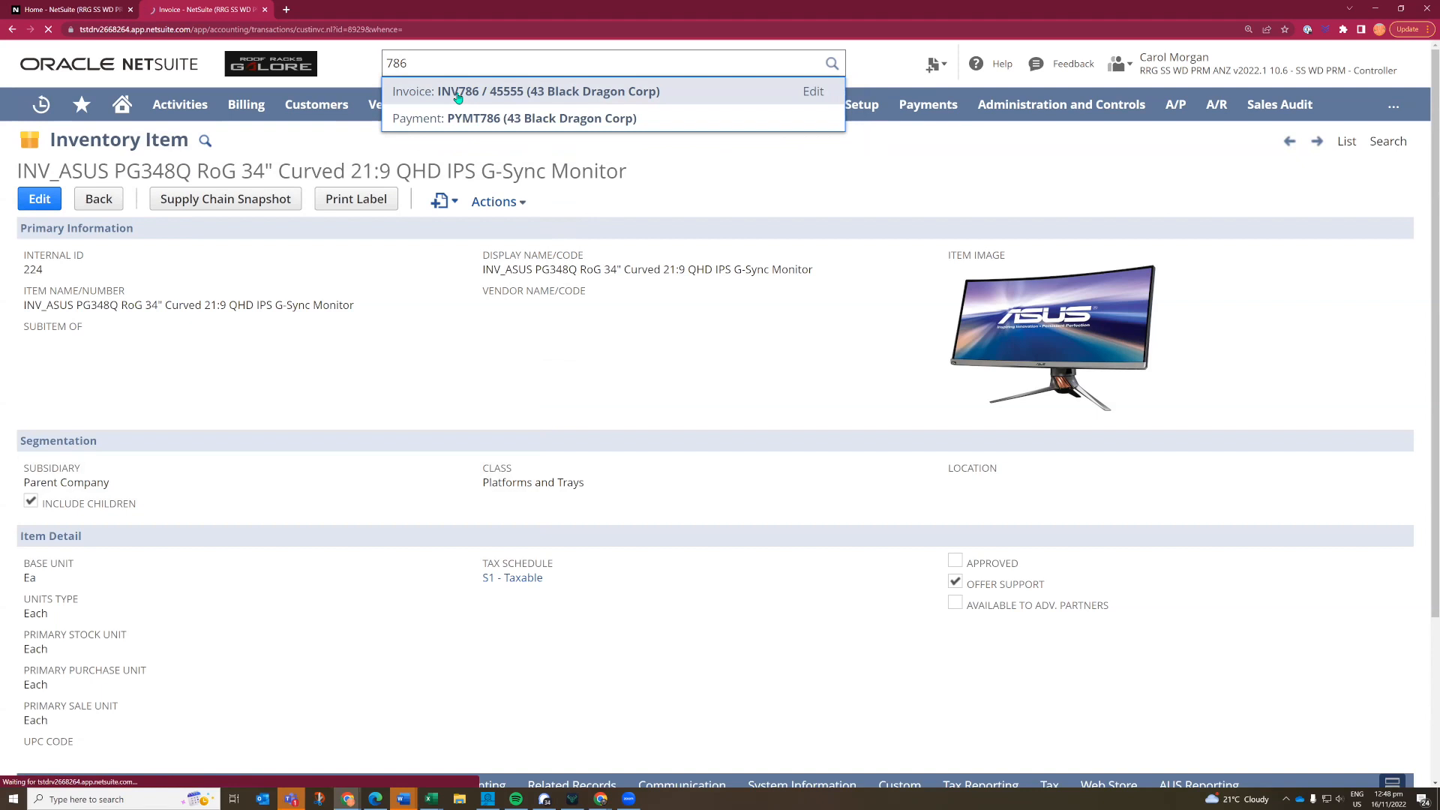
# - Search globally for the Black Dragon Corp purchasing manager by first name and open the contact record
pyautogui.click(418, 63)
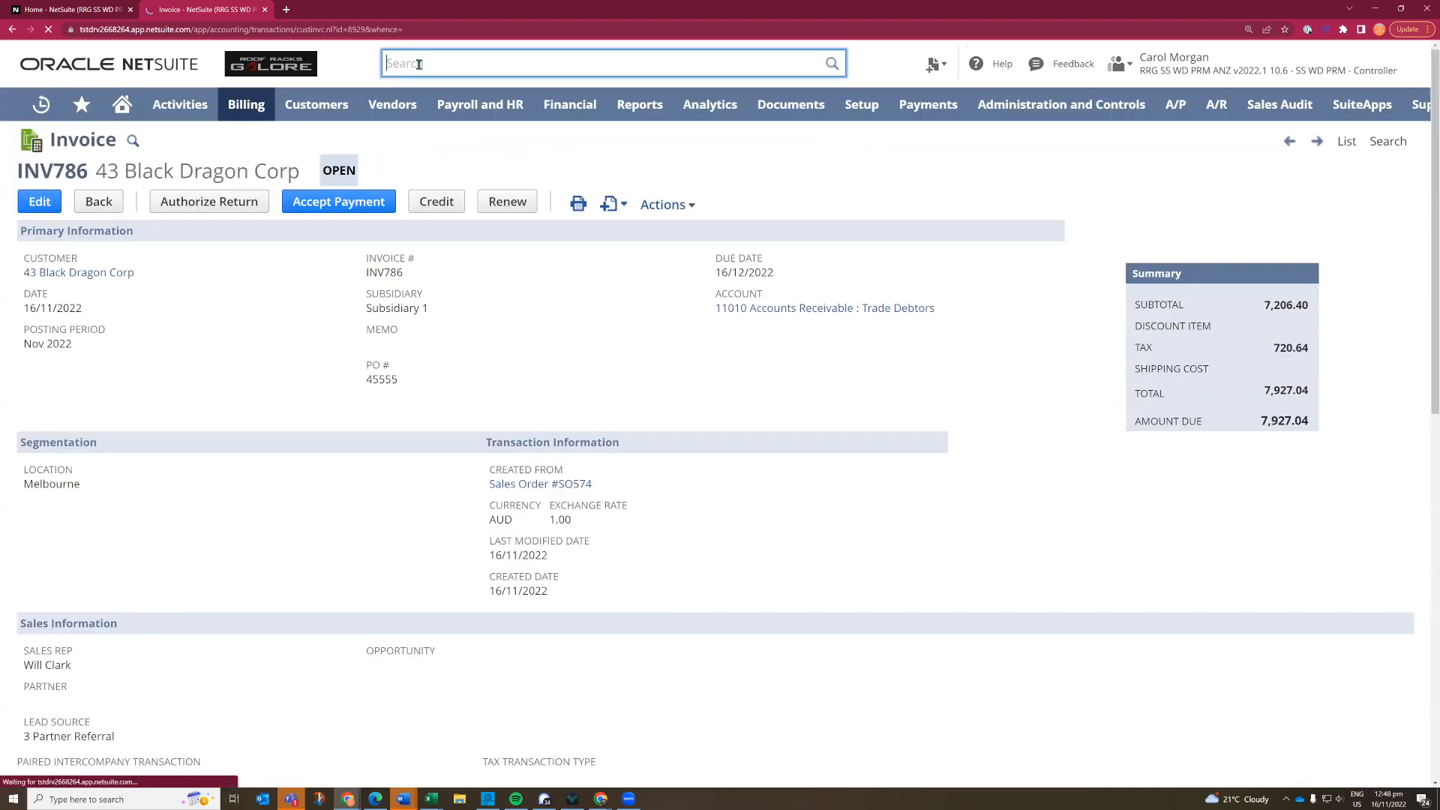
pyautogui.write('pippa')
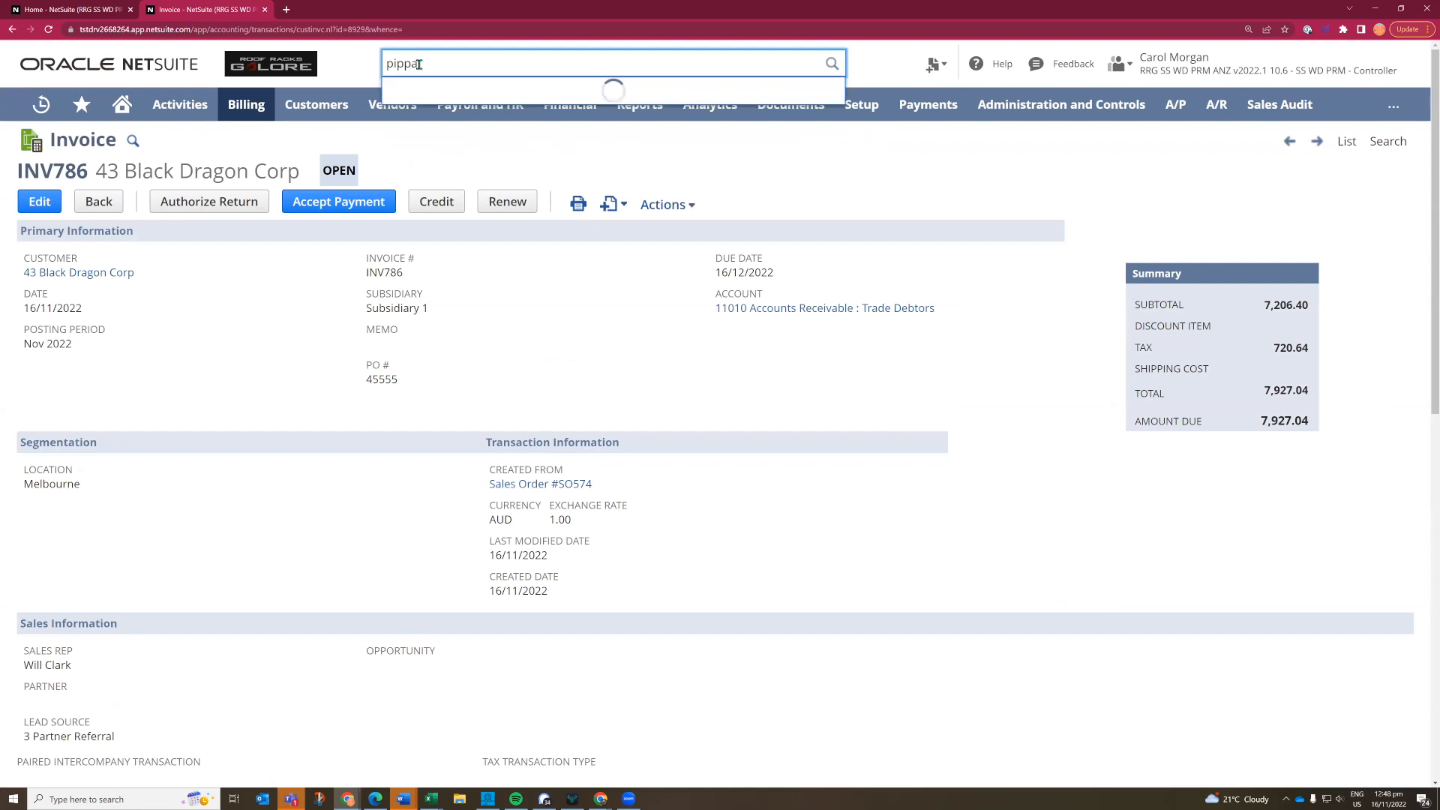
pyautogui.click(448, 93)
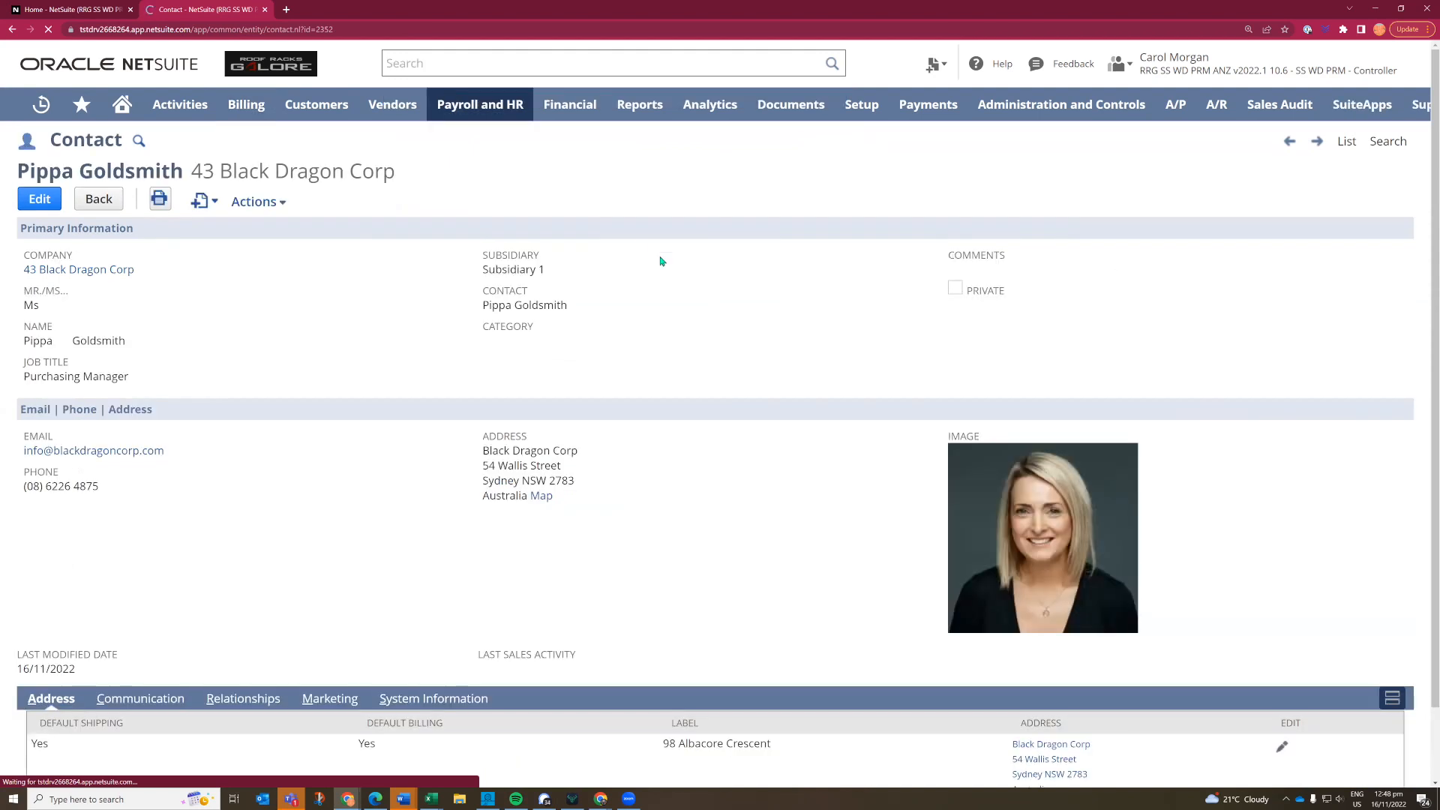
# - Open the contact's company record, Black Dragon Corp, and review the contacts listed under its relationships
pyautogui.click(106, 275)
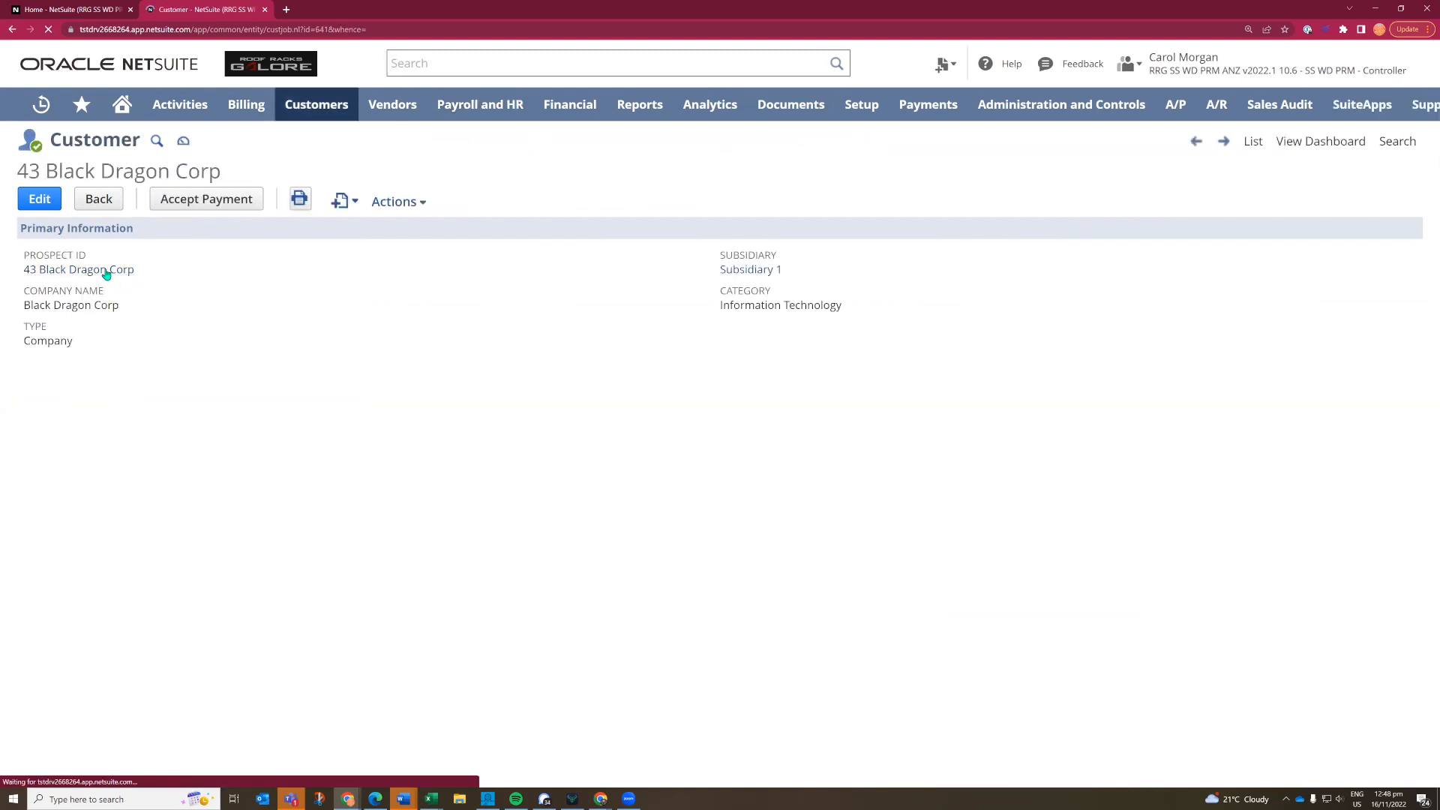
pyautogui.click(315, 664)
pyautogui.scroll(-1, 216, 678)
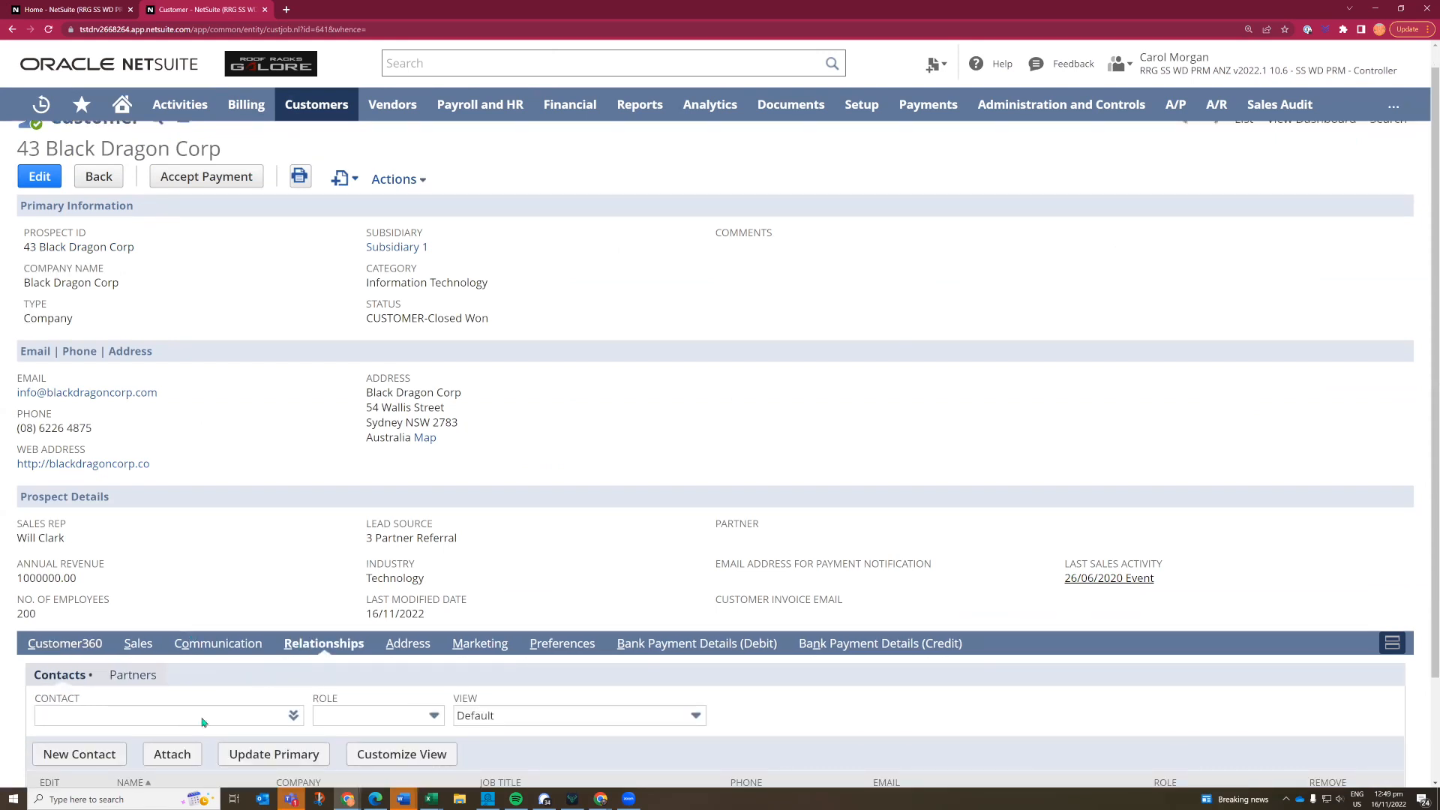
pyautogui.scroll(-2, 201, 721)
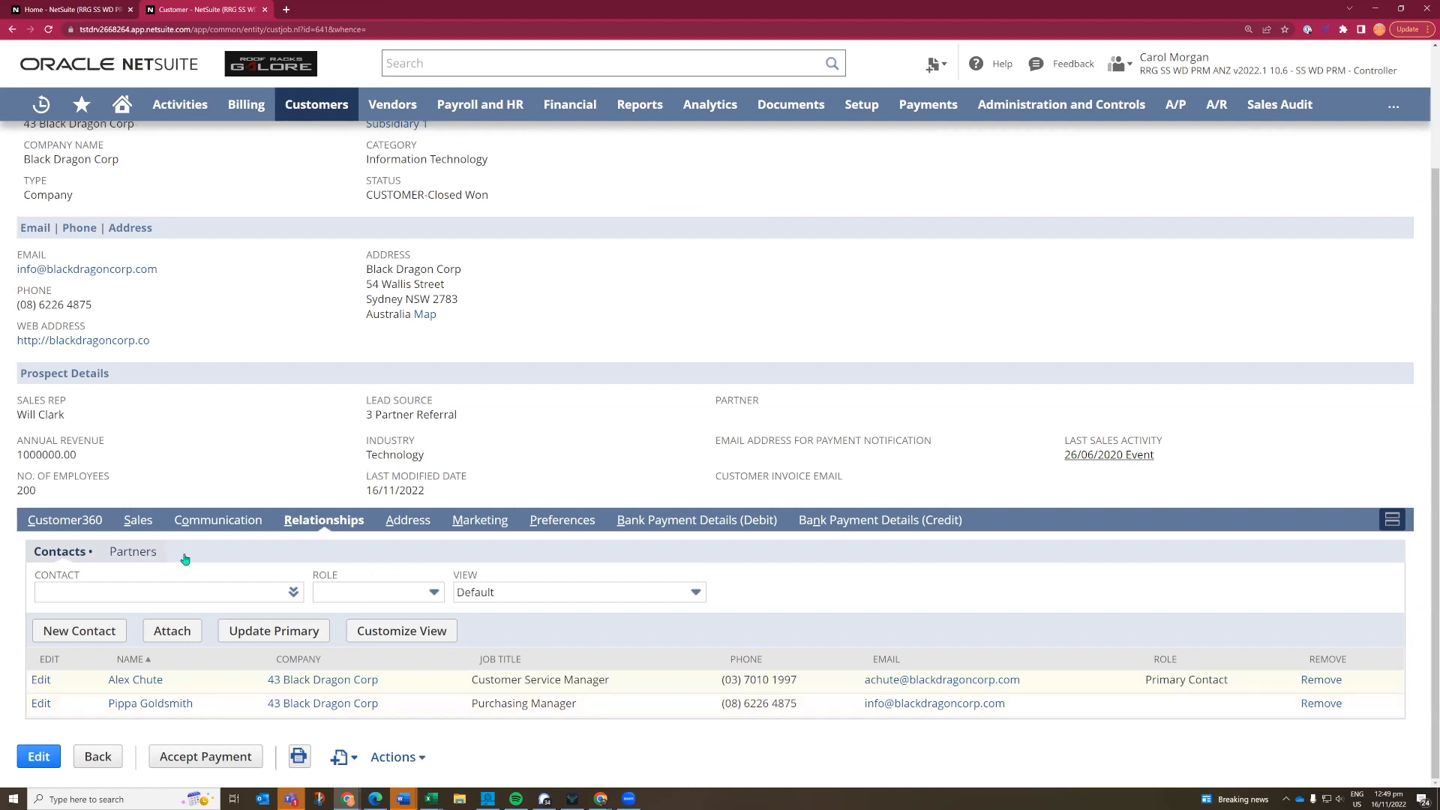
pyautogui.scroll(3, 303, 425)
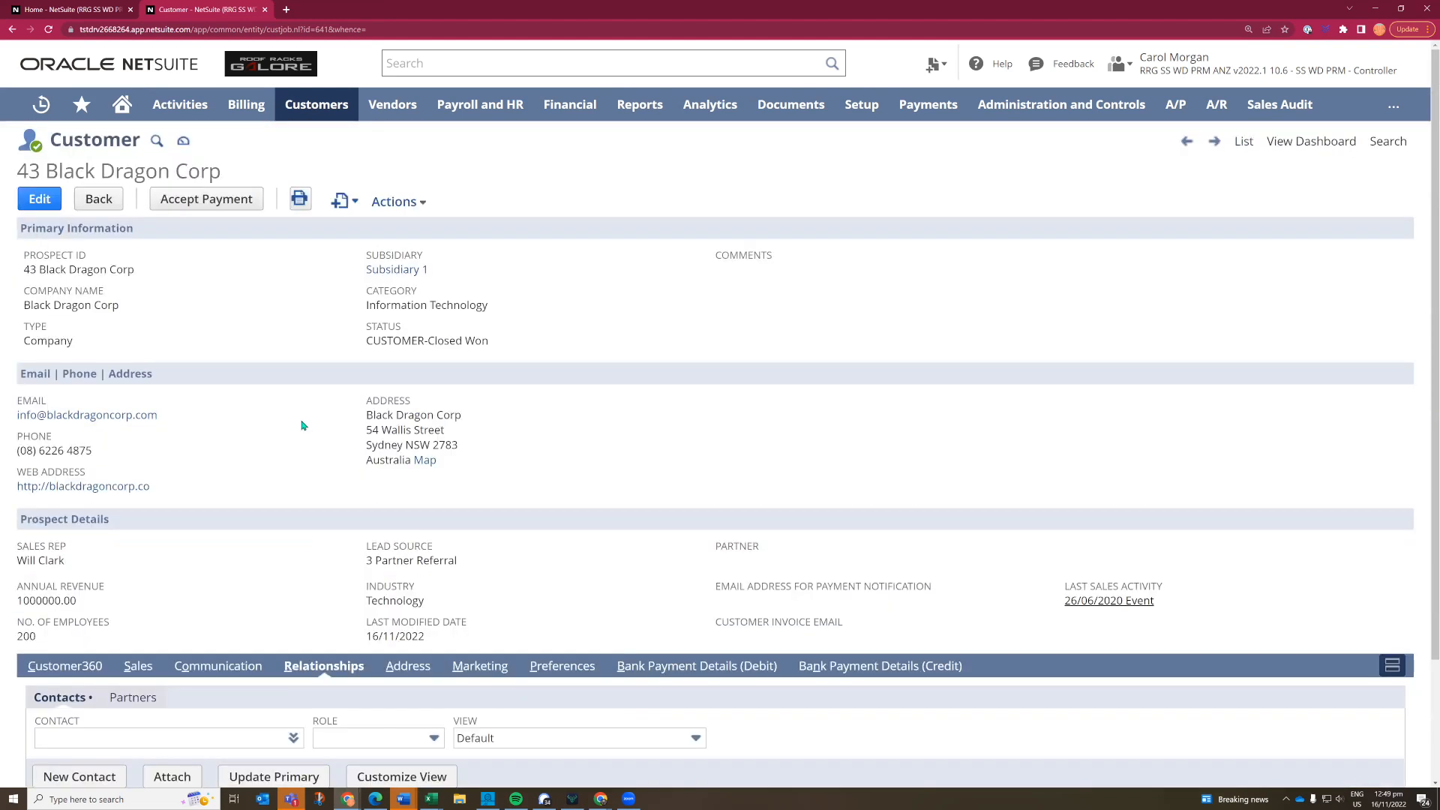
pyautogui.scroll(-3, 303, 426)
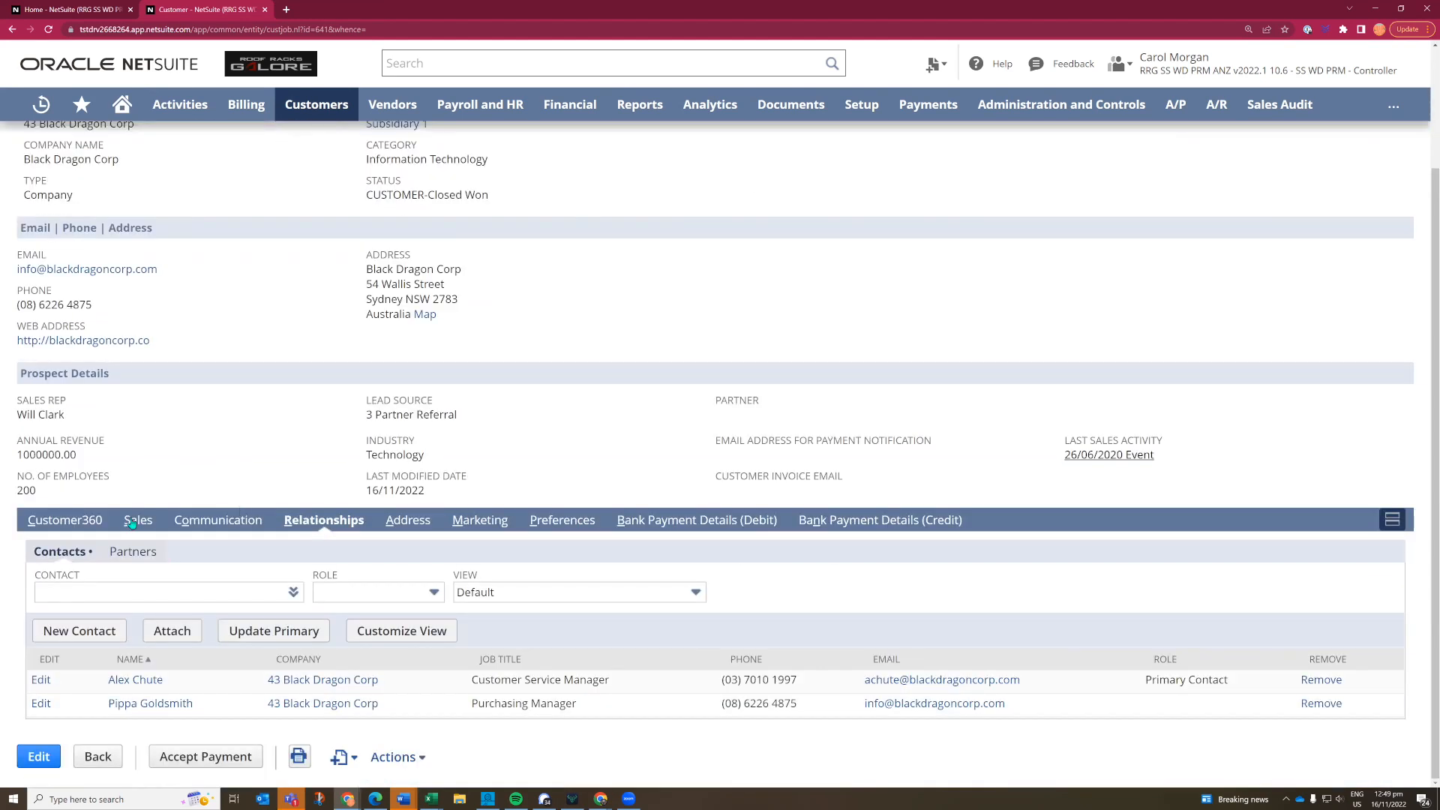
# - List the customer's sales opportunities, open the Monitors November 2022 opportunity, and review its forecasting details and item lines
pyautogui.click(135, 521)
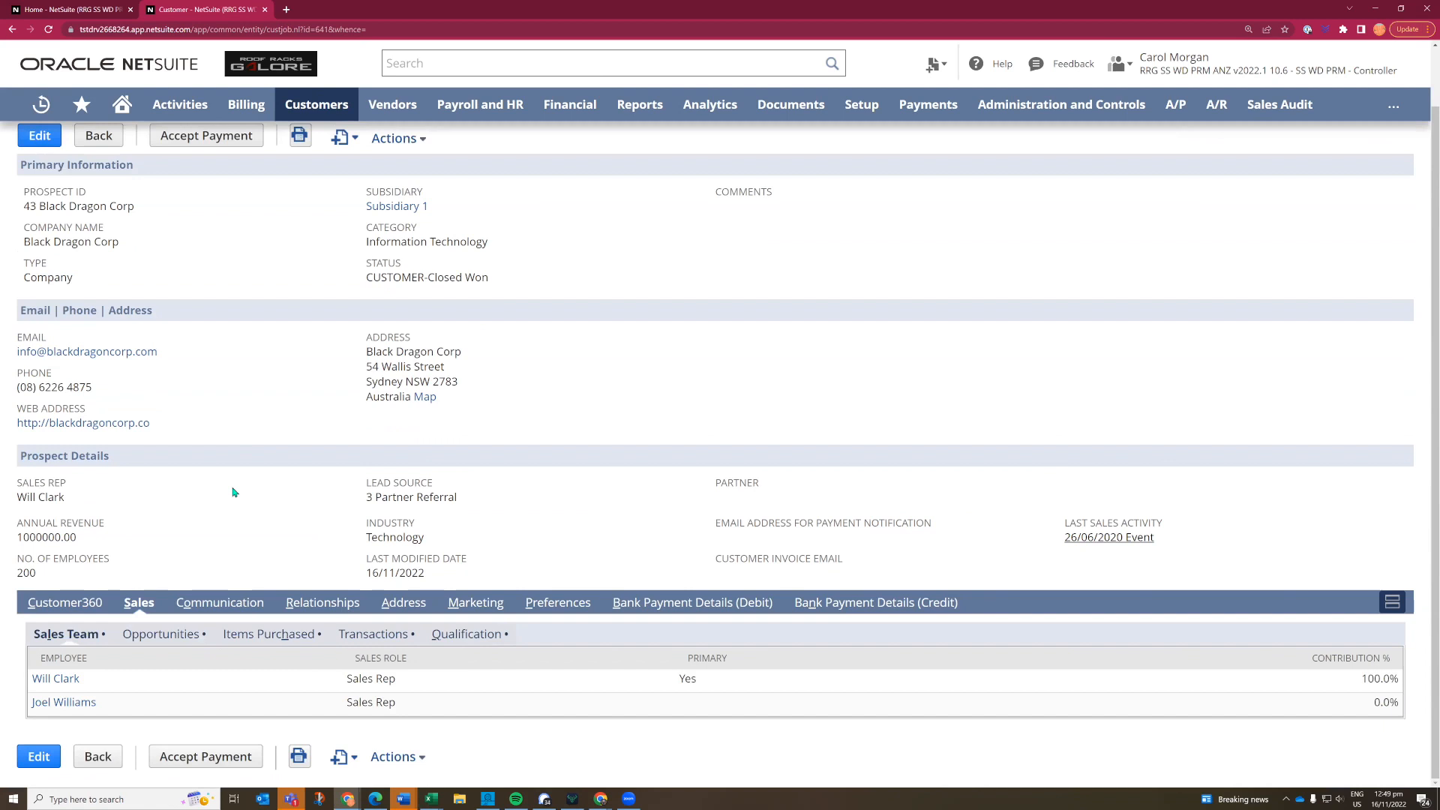
pyautogui.click(165, 640)
pyautogui.scroll(-1, 245, 489)
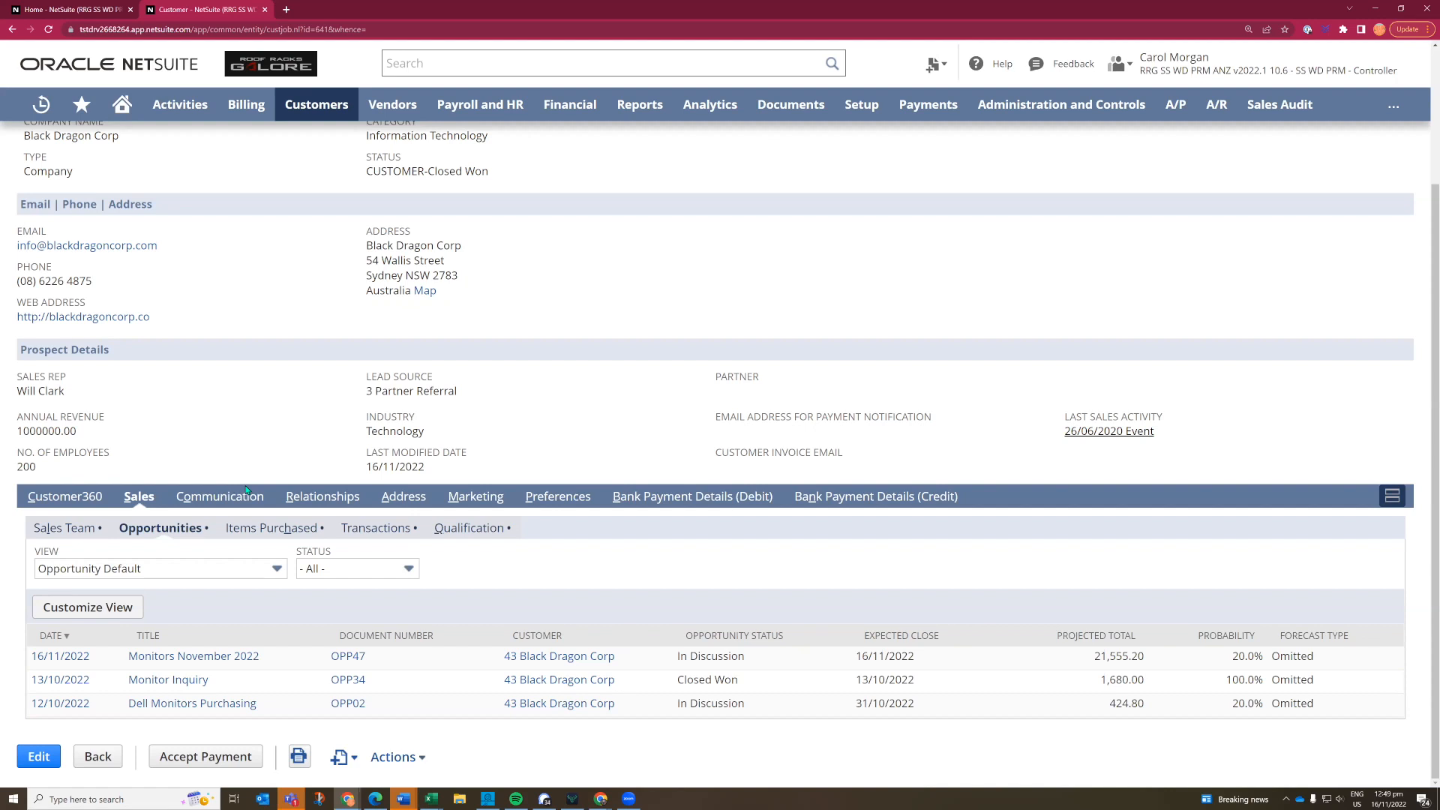
pyautogui.click(163, 660)
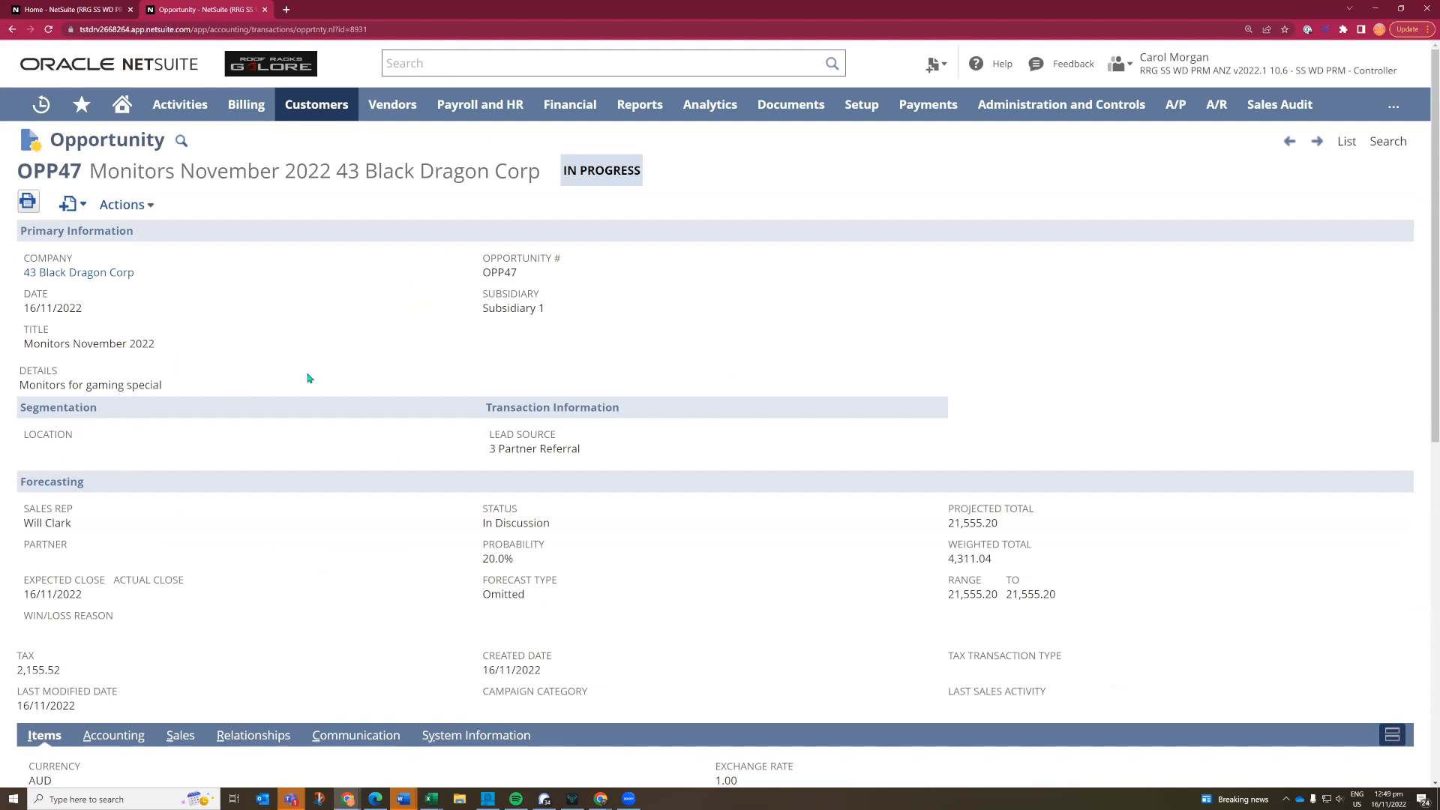
pyautogui.scroll(-3, 420, 466)
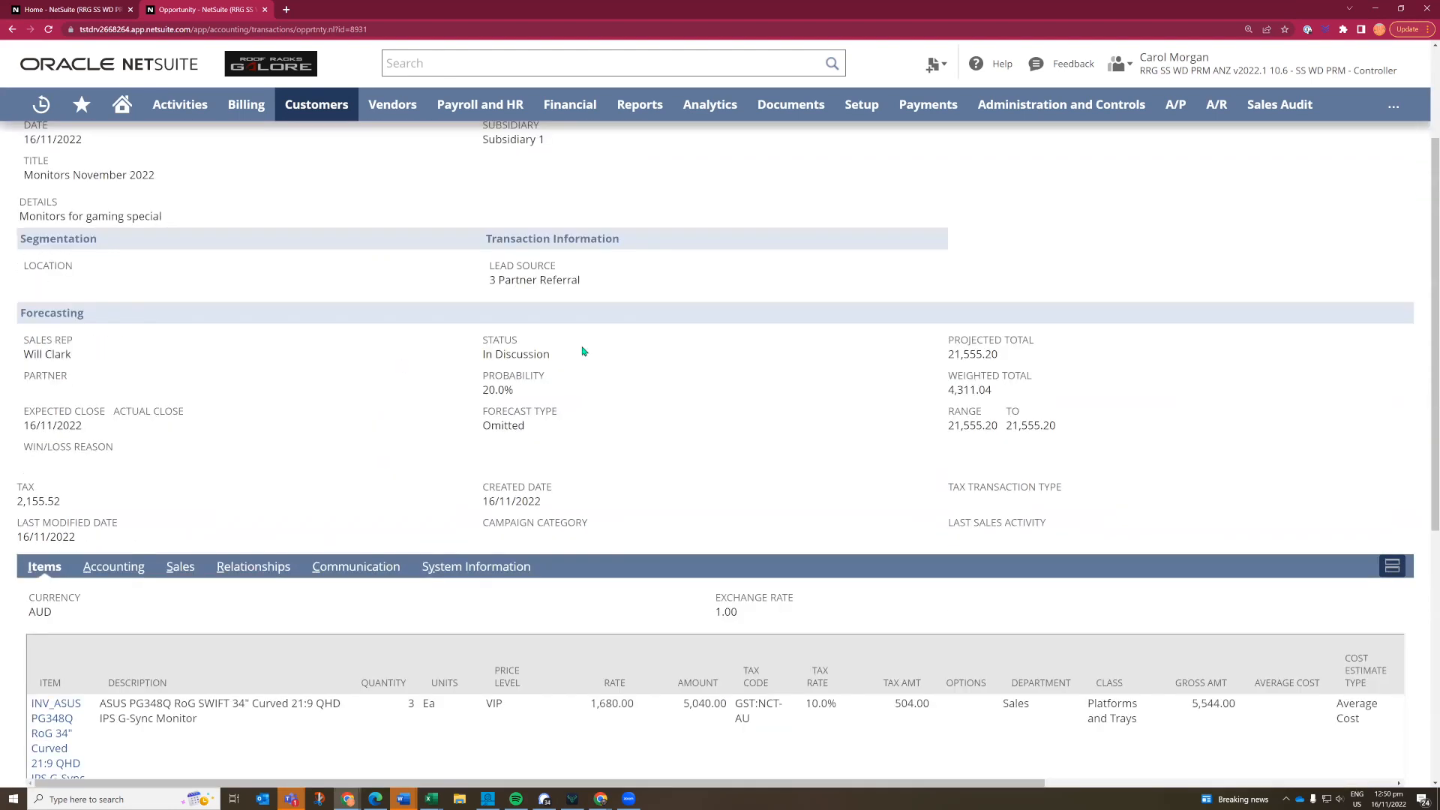
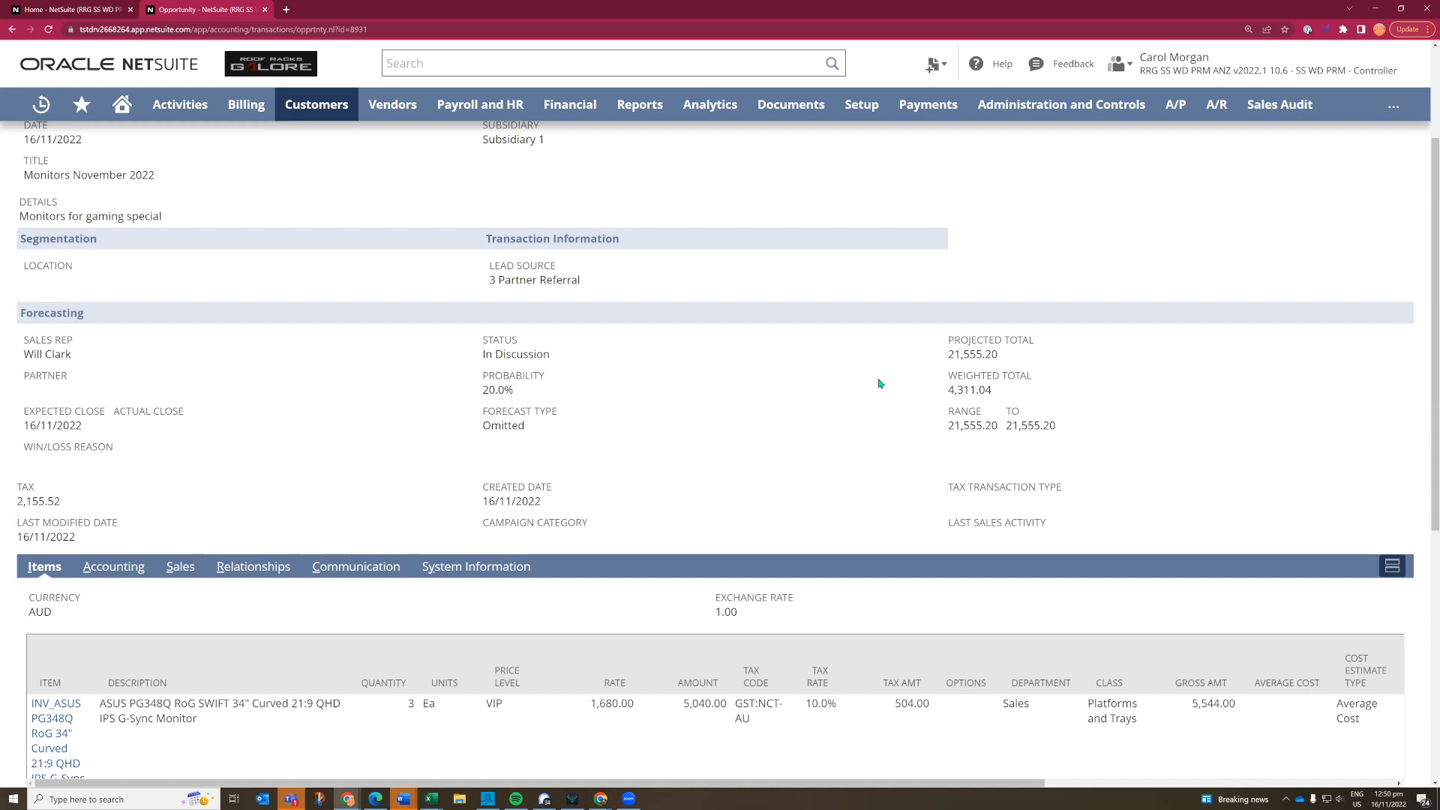
# - Review the quoted monitors, quantities and amounts across all item lines of the opportunity
pyautogui.scroll(-2, 339, 466)
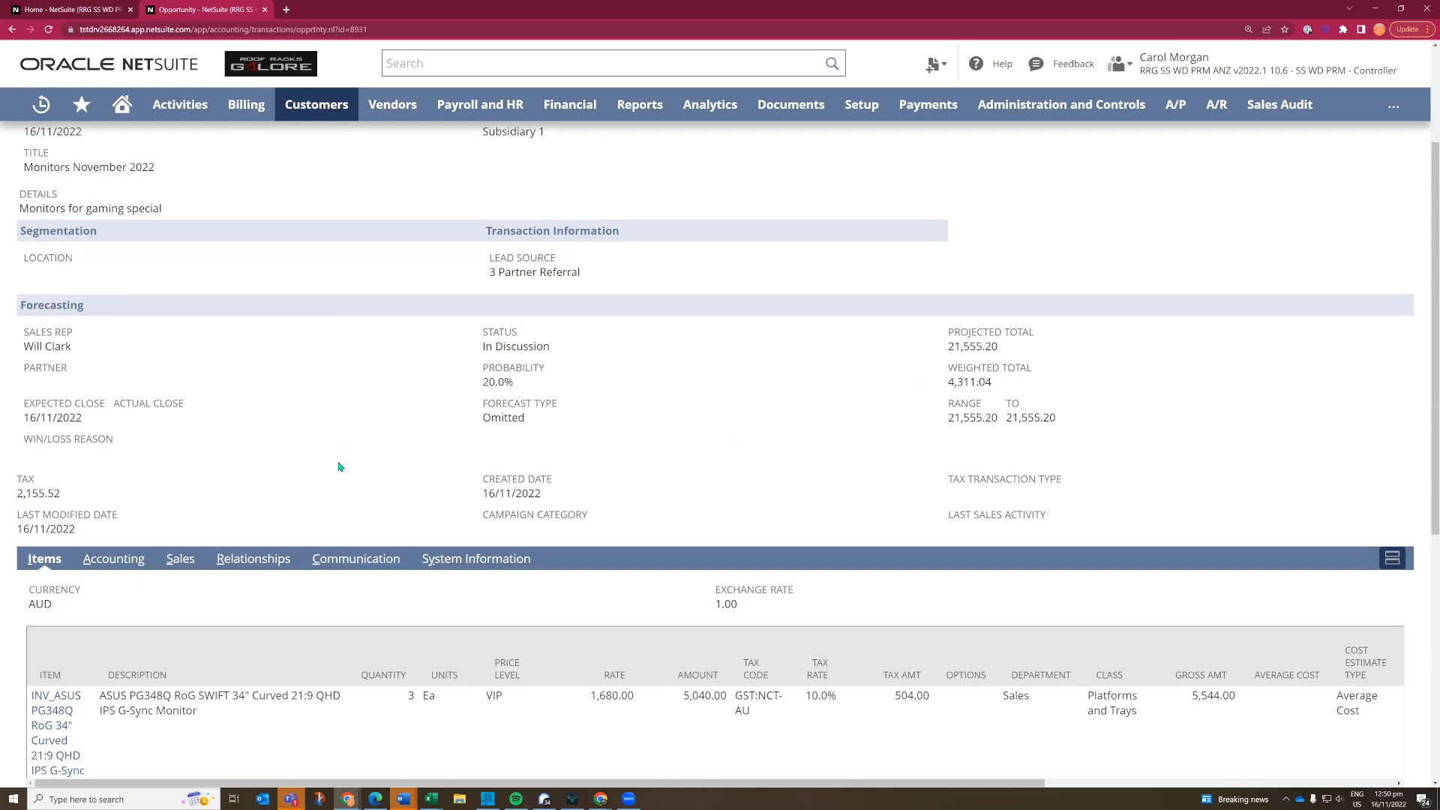
pyautogui.scroll(-2, 252, 626)
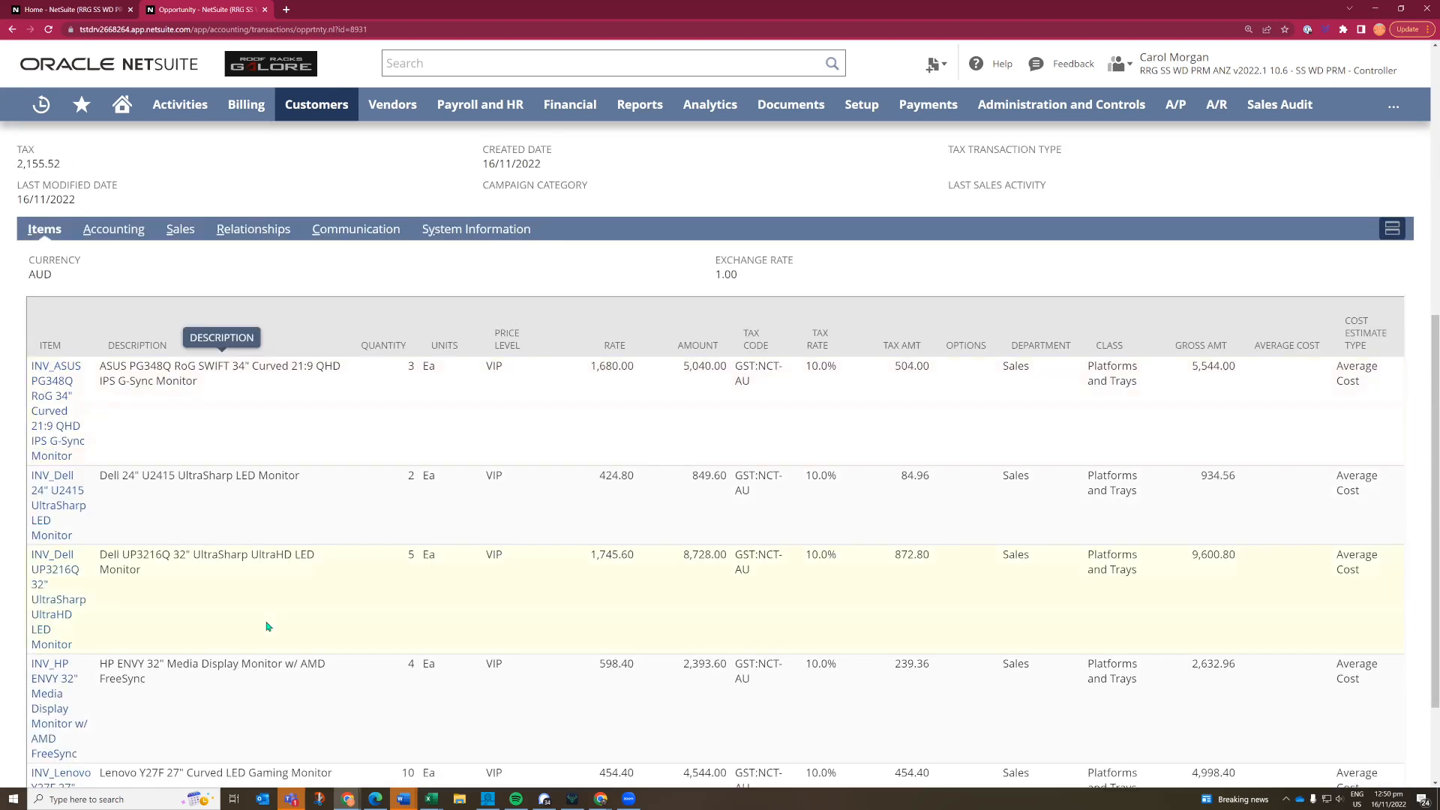
pyautogui.scroll(-2, 259, 626)
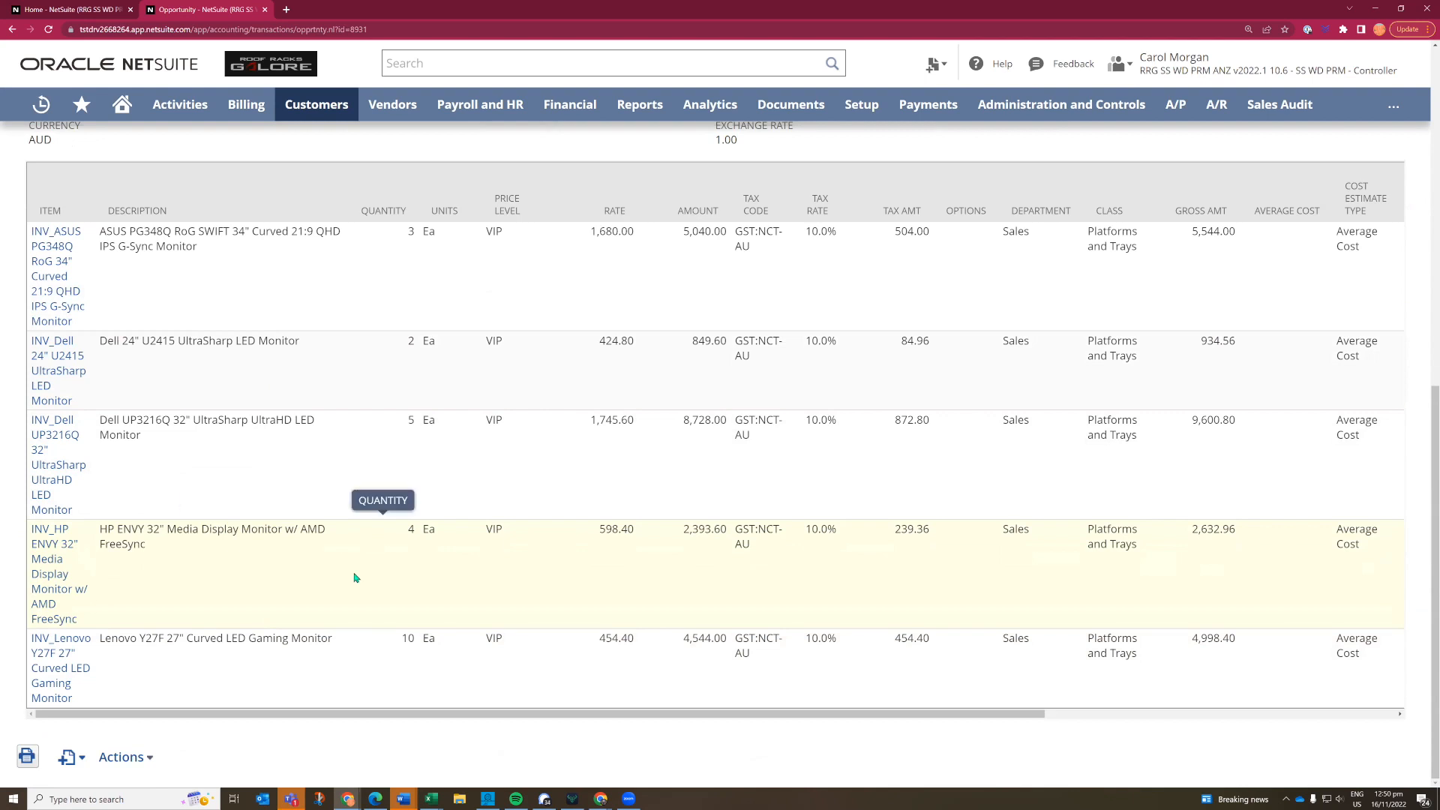
pyautogui.scroll(2, 355, 577)
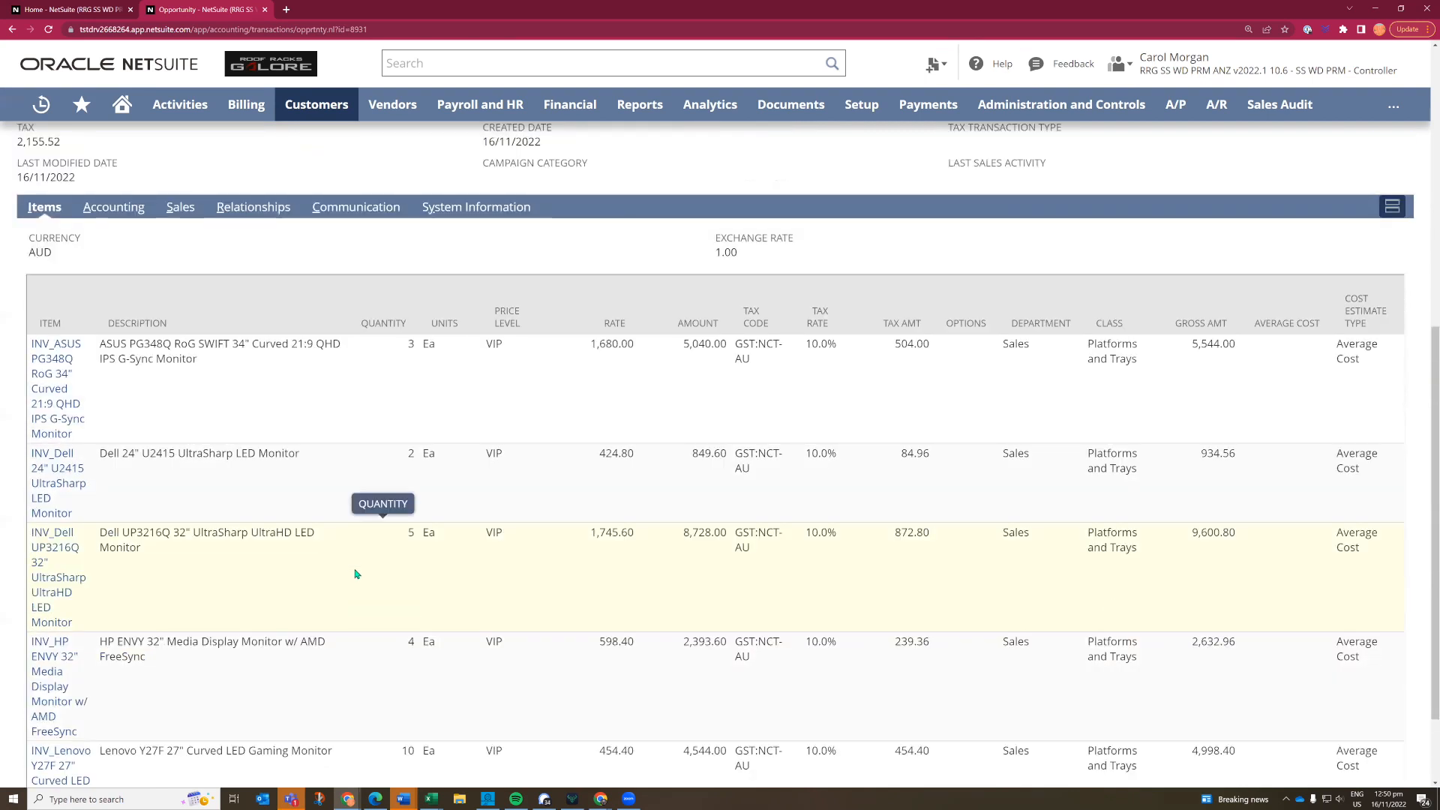
pyautogui.scroll(2, 357, 574)
pyautogui.scroll(5, 356, 573)
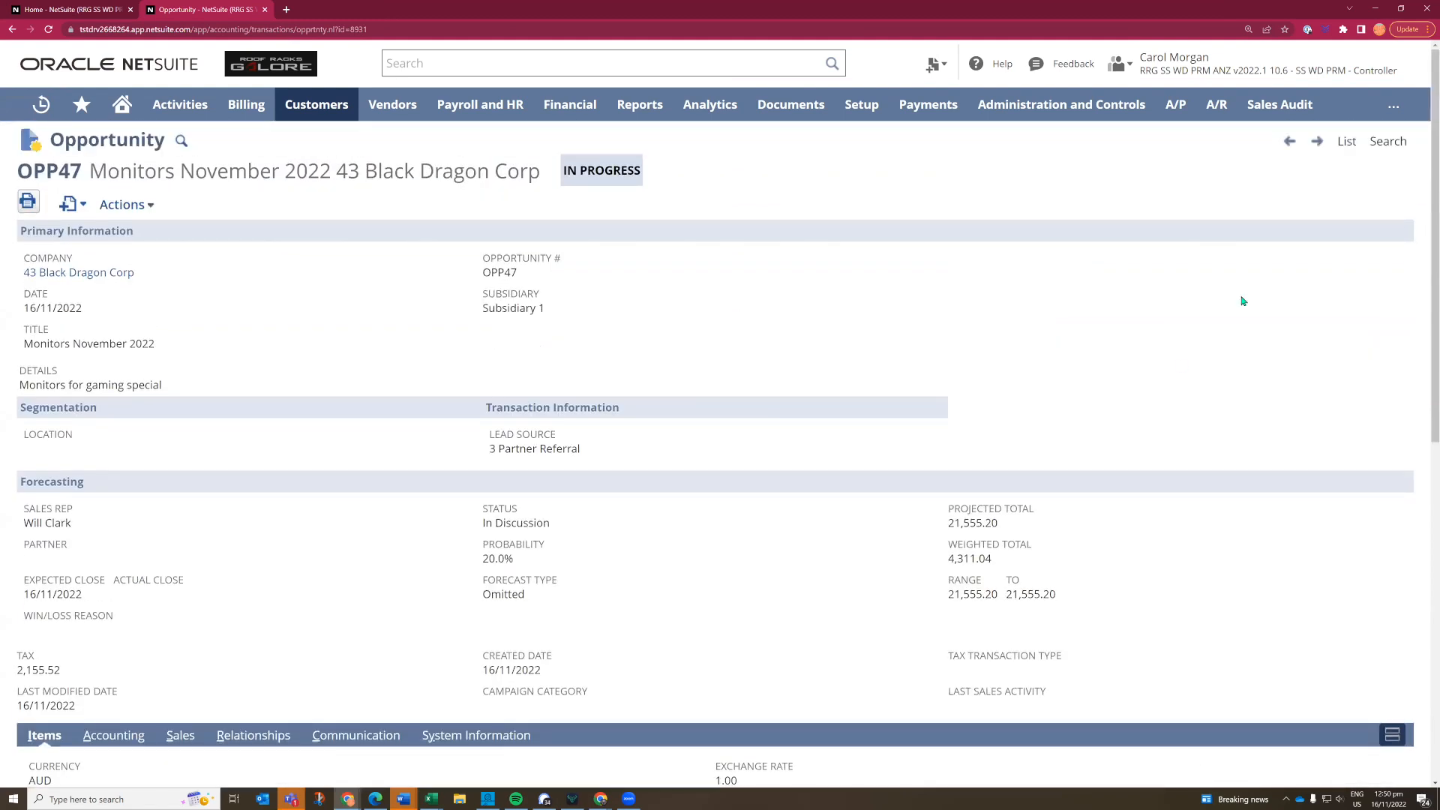
# - Switch to the Administrator role and open the 43 Black Dragon Corp customer from the recent records
pyautogui.moveTo(1177, 74)
pyautogui.click(1172, 216)
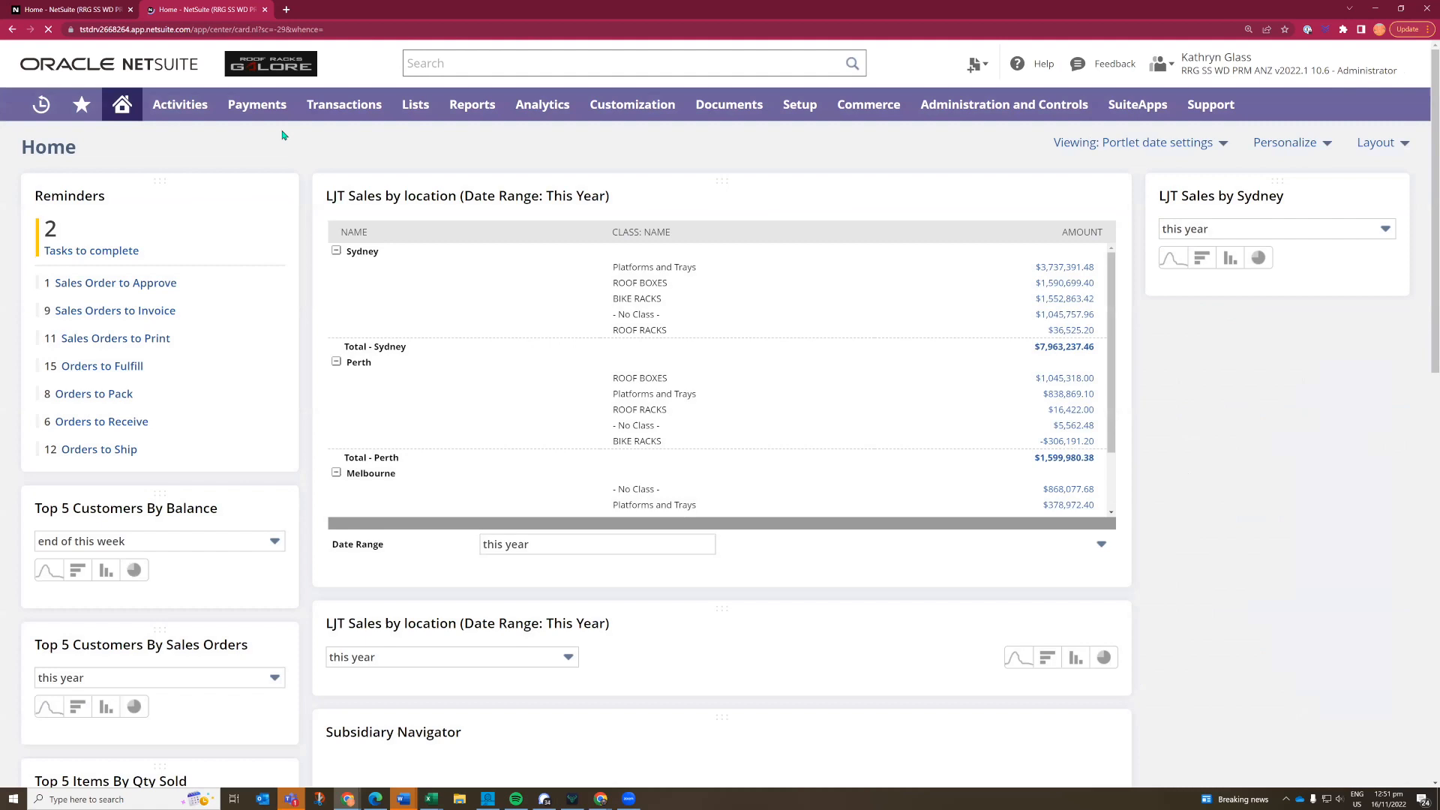
pyautogui.moveTo(39, 105)
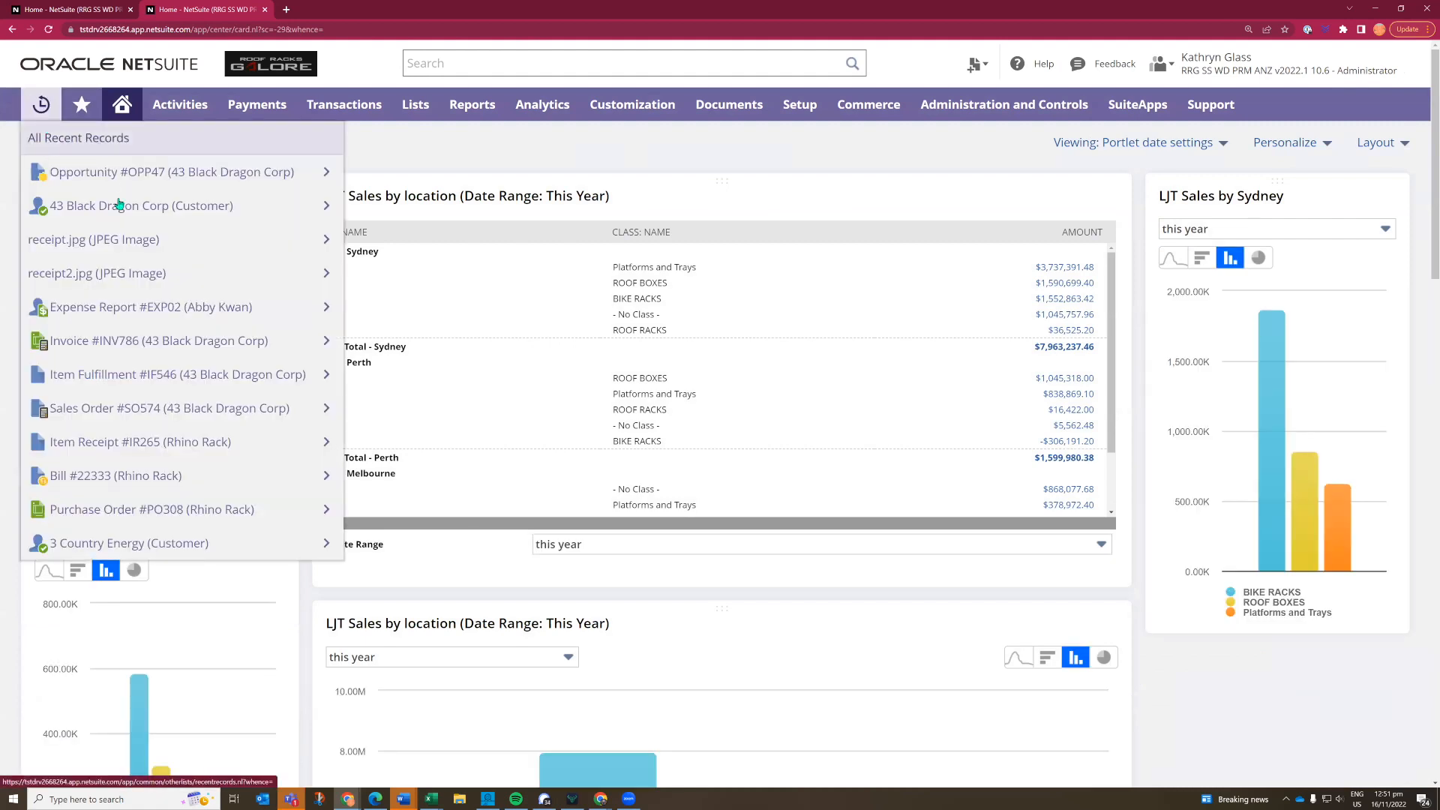
pyautogui.moveTo(170, 197)
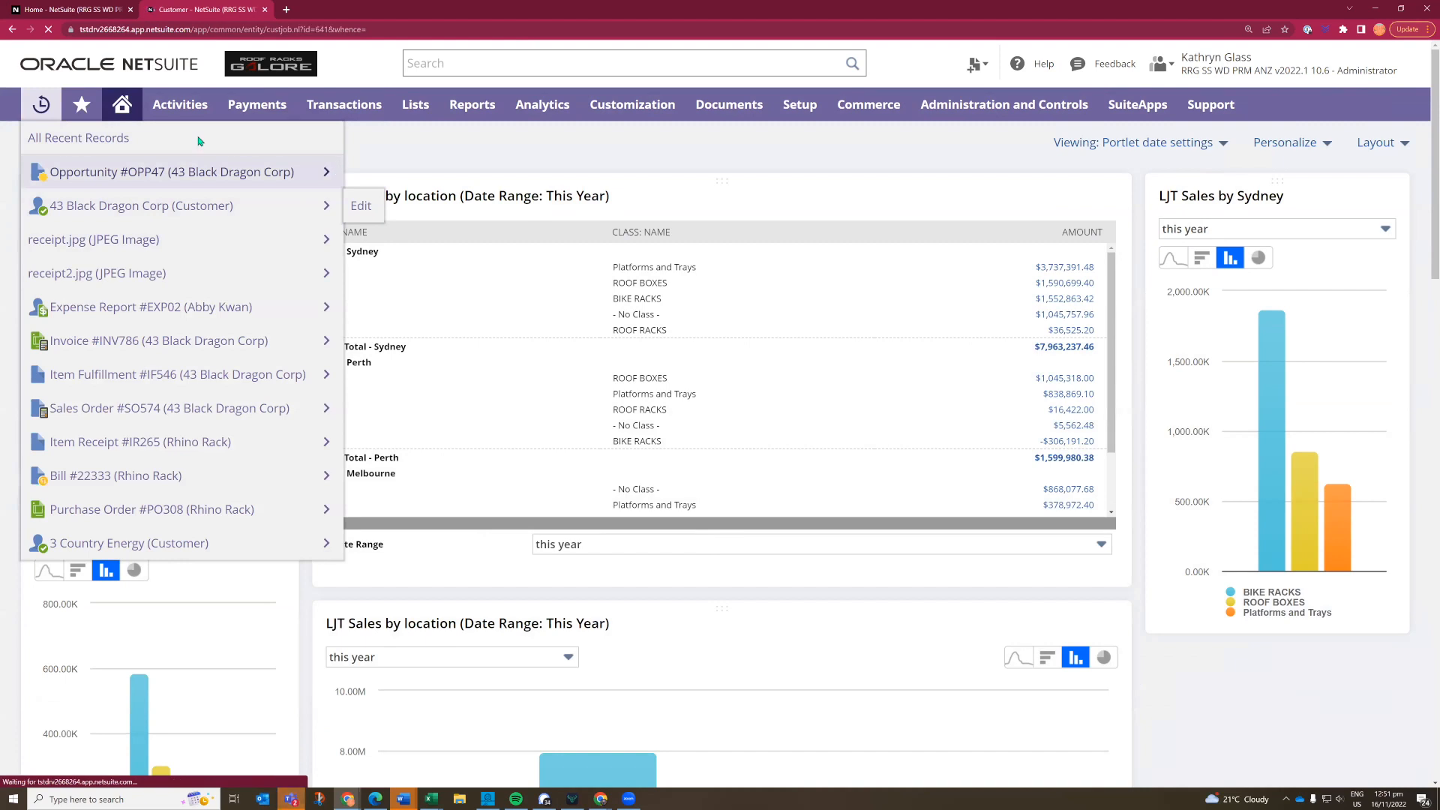
# - Close the extra Home browser tab and open the customer's Monitors November 2022 sales opportunity
pyautogui.click(130, 9)
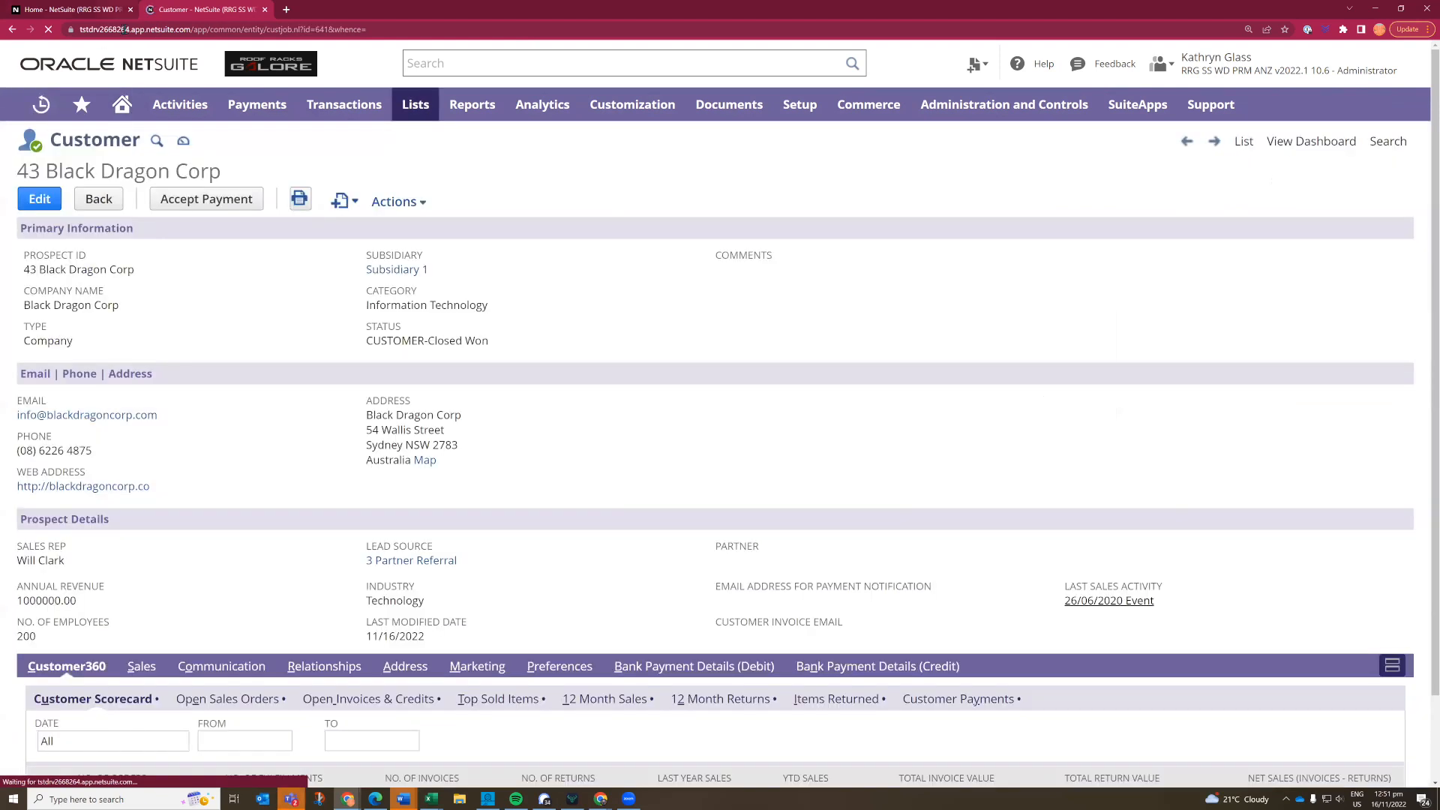
pyautogui.click(141, 667)
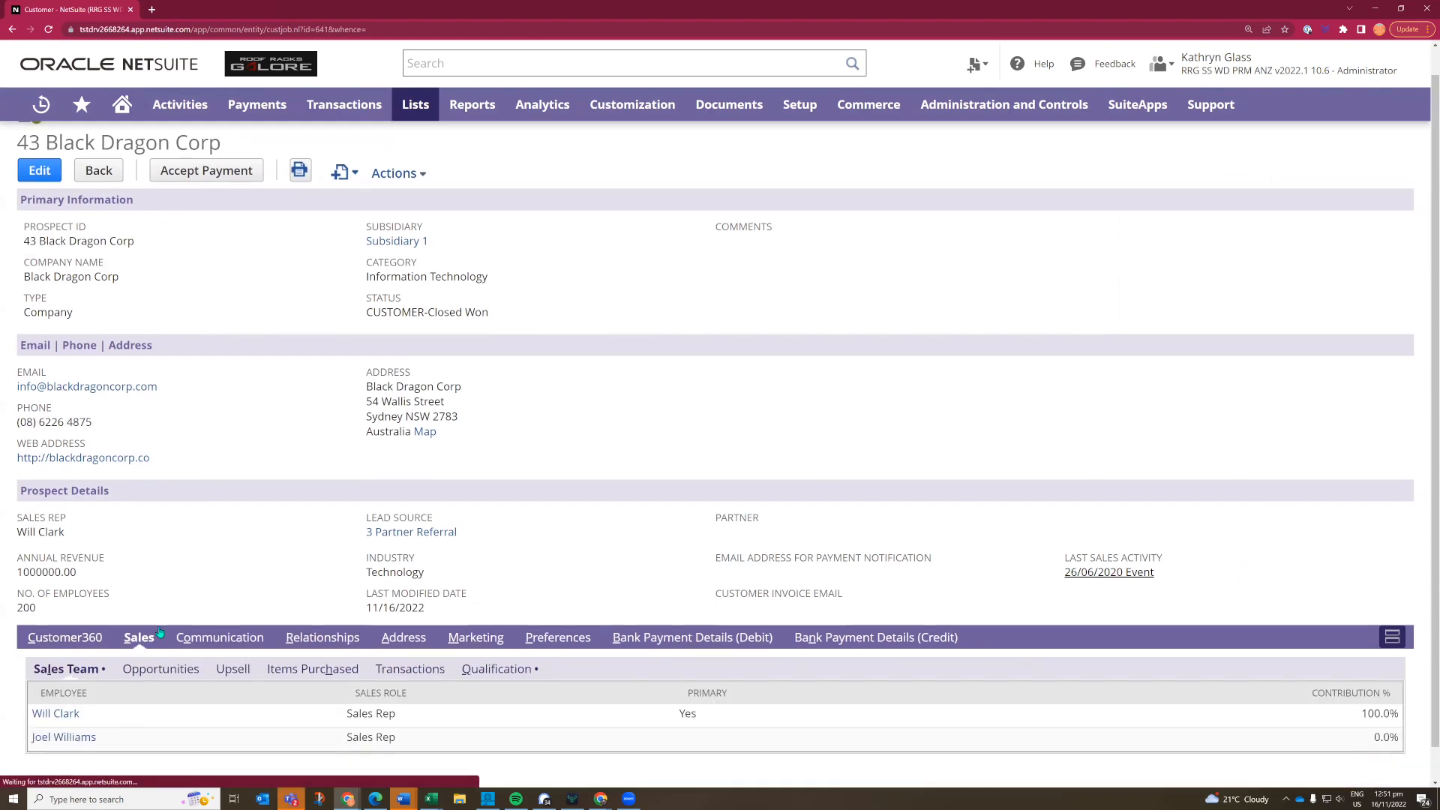
pyautogui.scroll(-2, 217, 570)
pyautogui.scroll(-2, 212, 559)
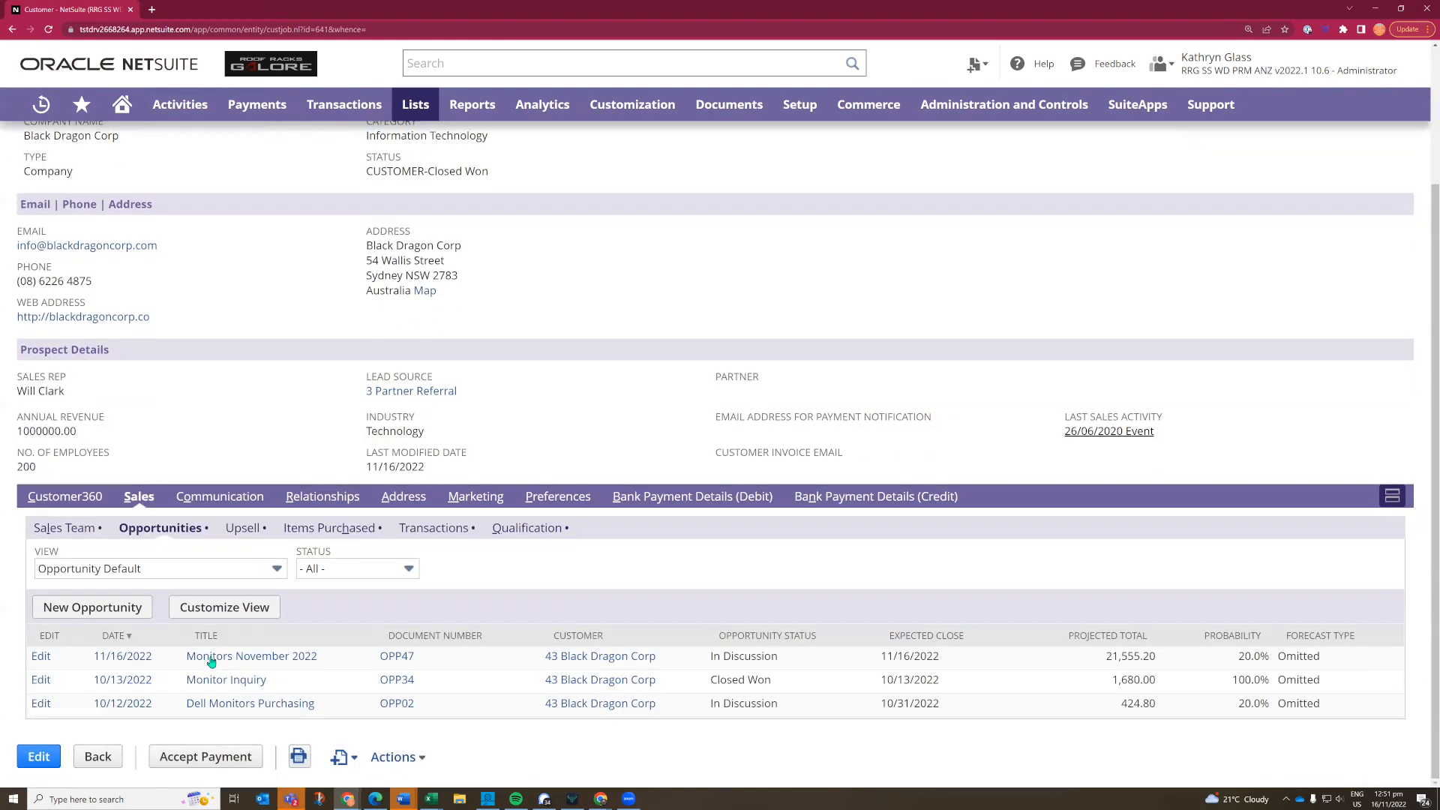
pyautogui.click(211, 660)
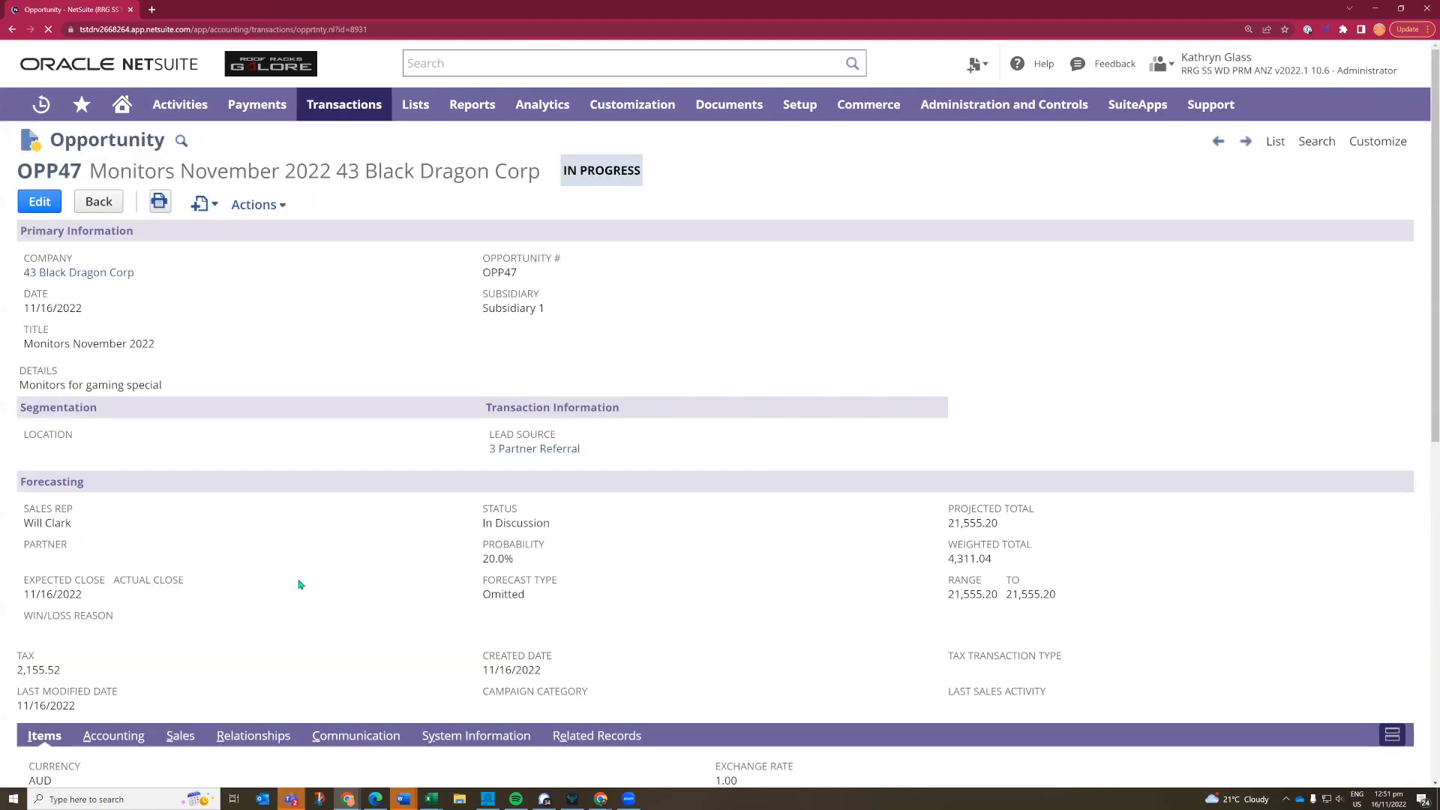
# - Check the estimates related to the opportunity and create a new estimate from it
pyautogui.scroll(-3, 299, 584)
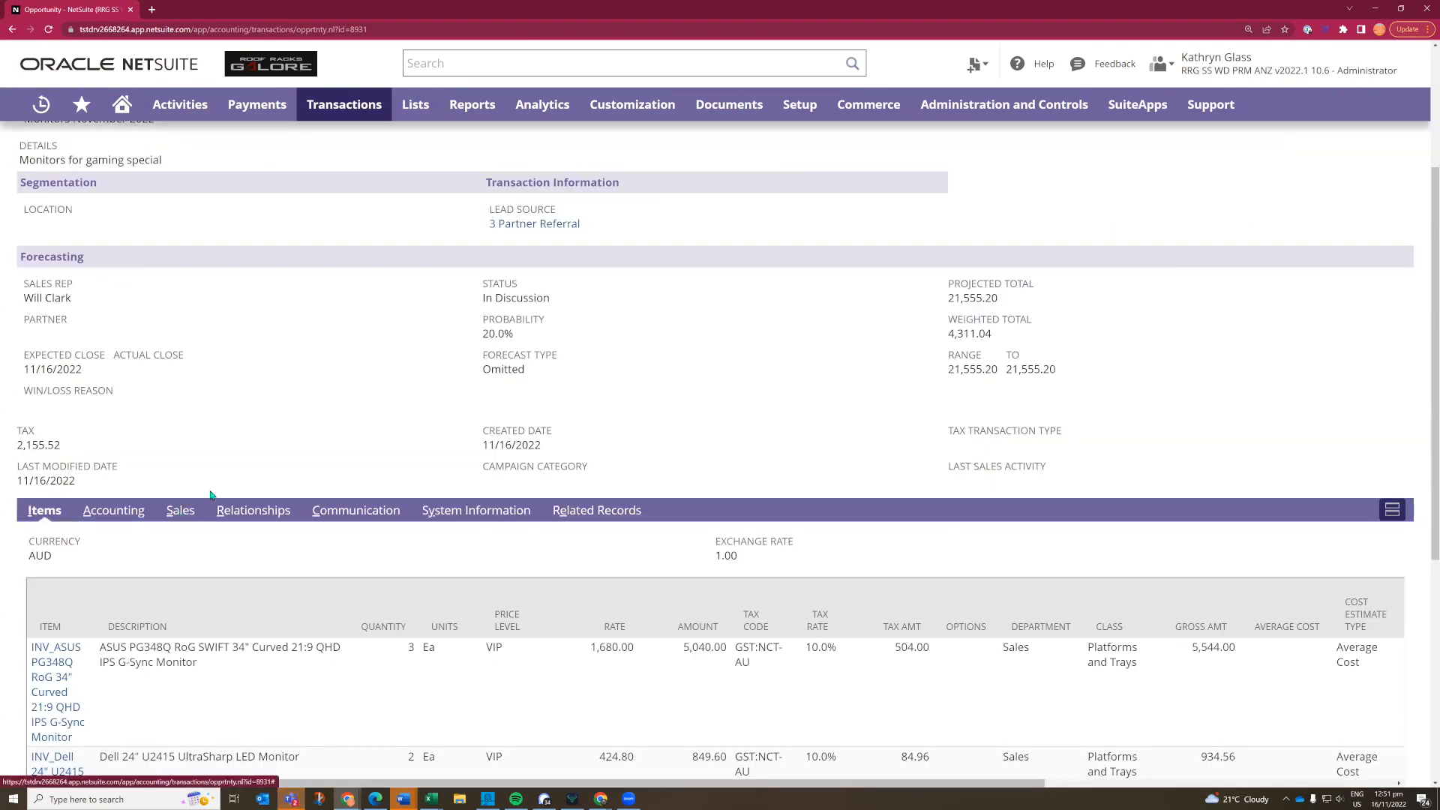
pyautogui.click(180, 512)
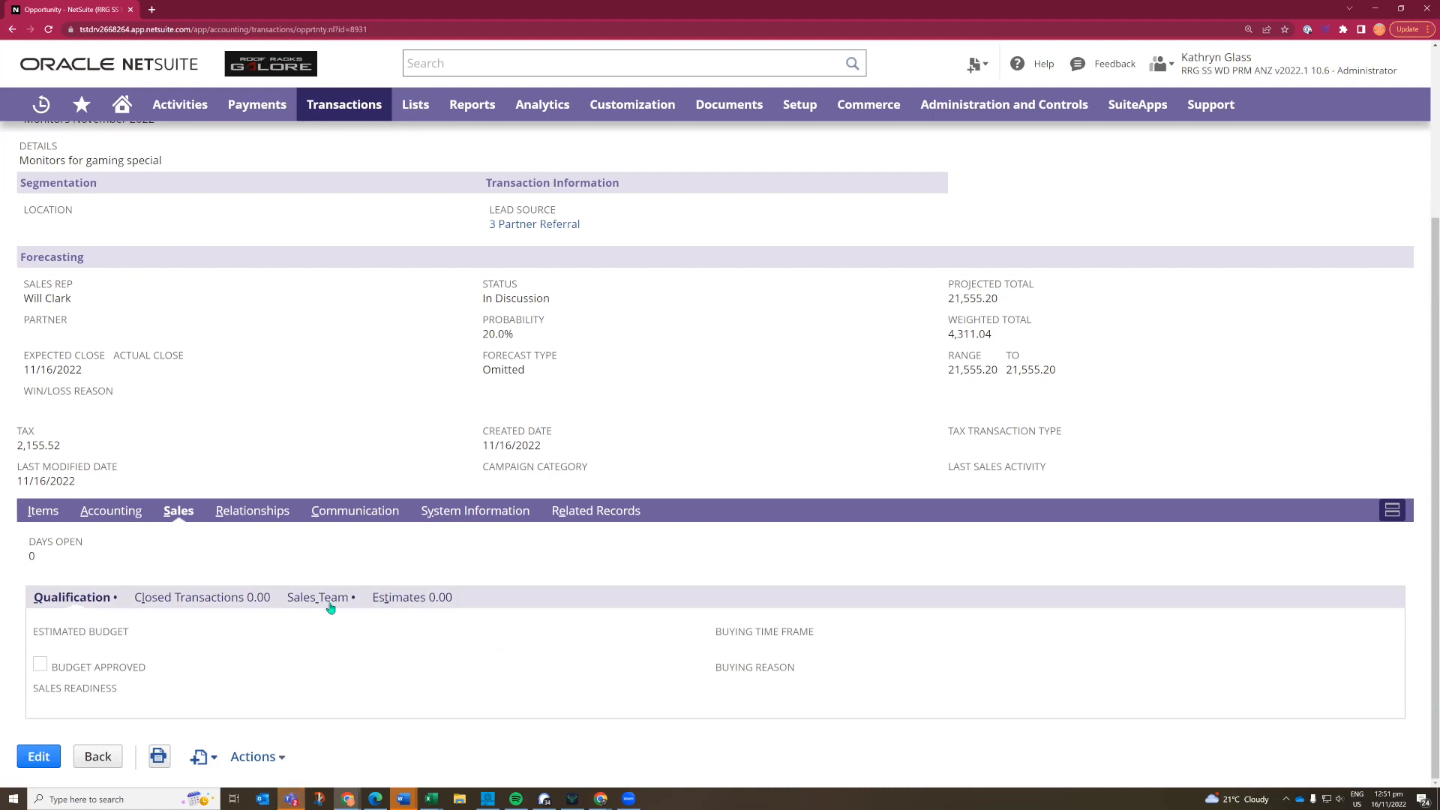
pyautogui.click(391, 600)
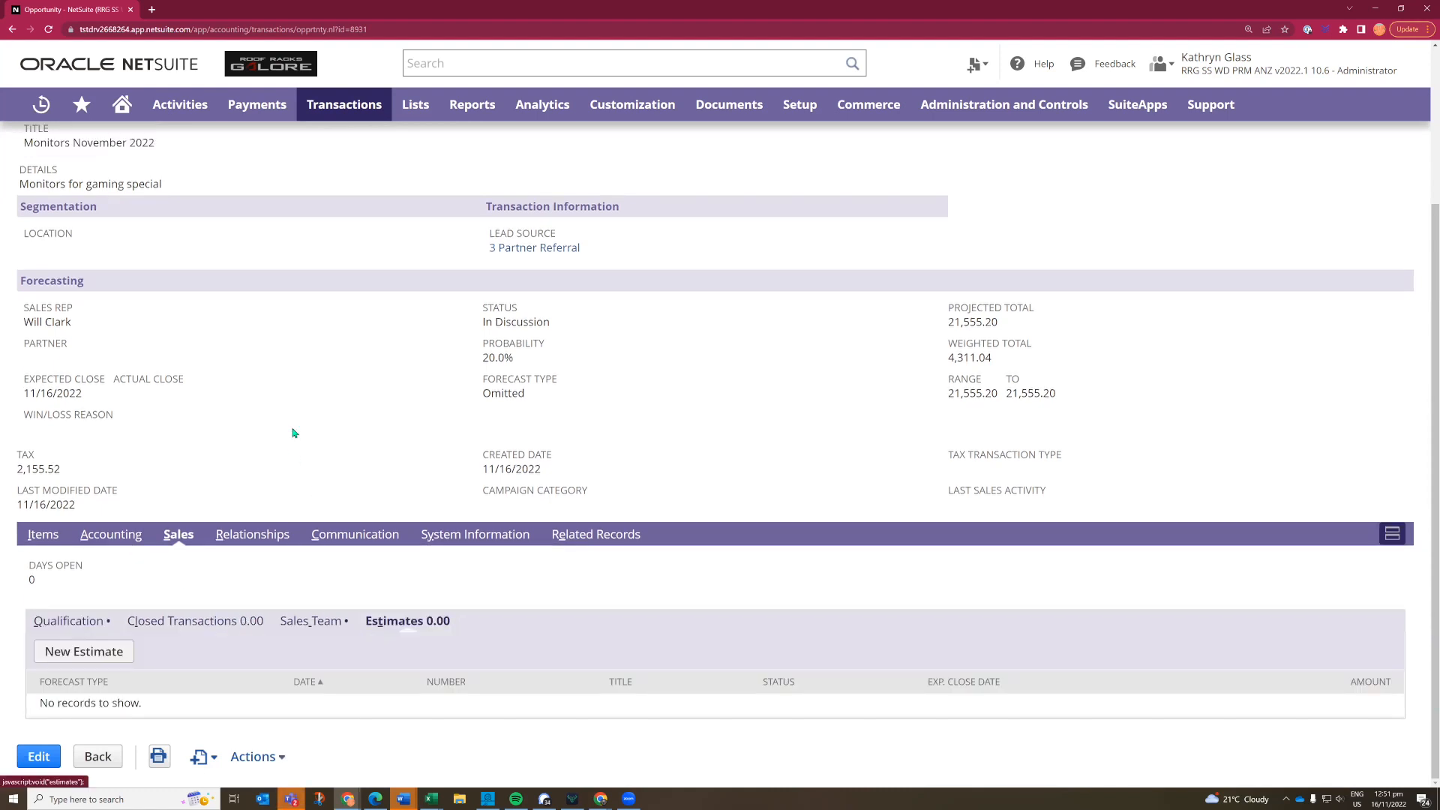
pyautogui.click(82, 654)
pyautogui.scroll(3, 240, 465)
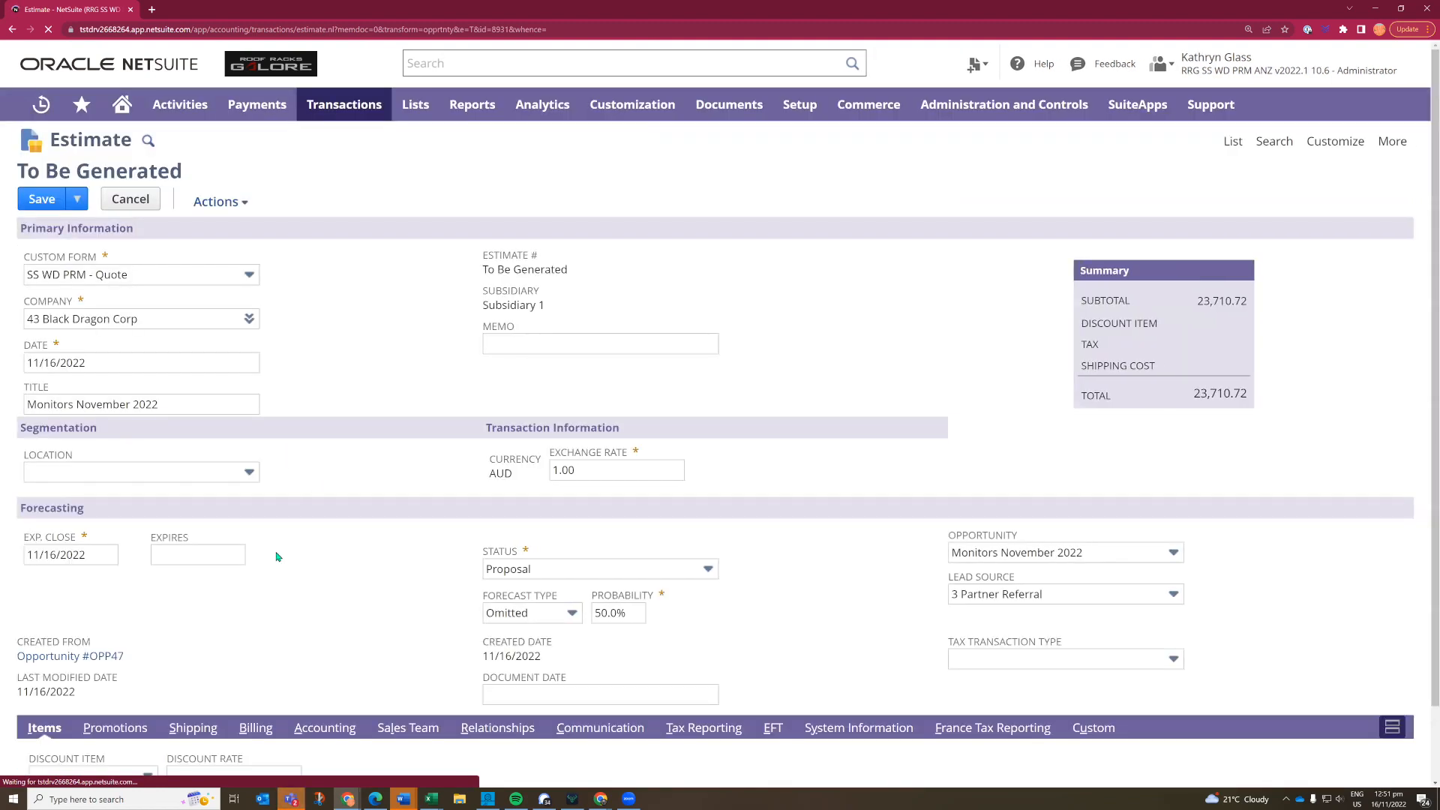
# - Look up "%cables" on a new estimate item line and choose INV_USB Cables - 10 Ft
pyautogui.scroll(-2, 277, 556)
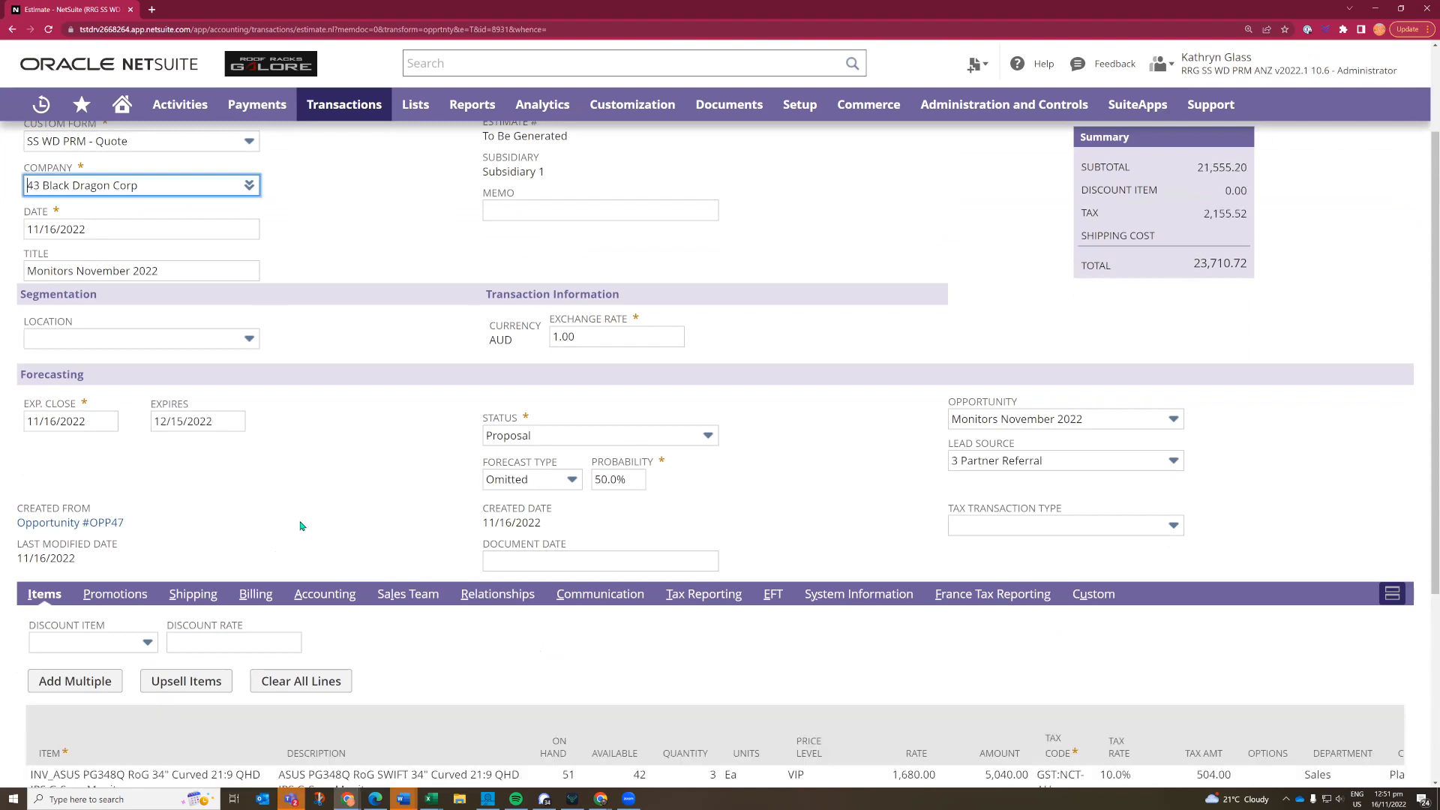
pyautogui.scroll(-4, 330, 507)
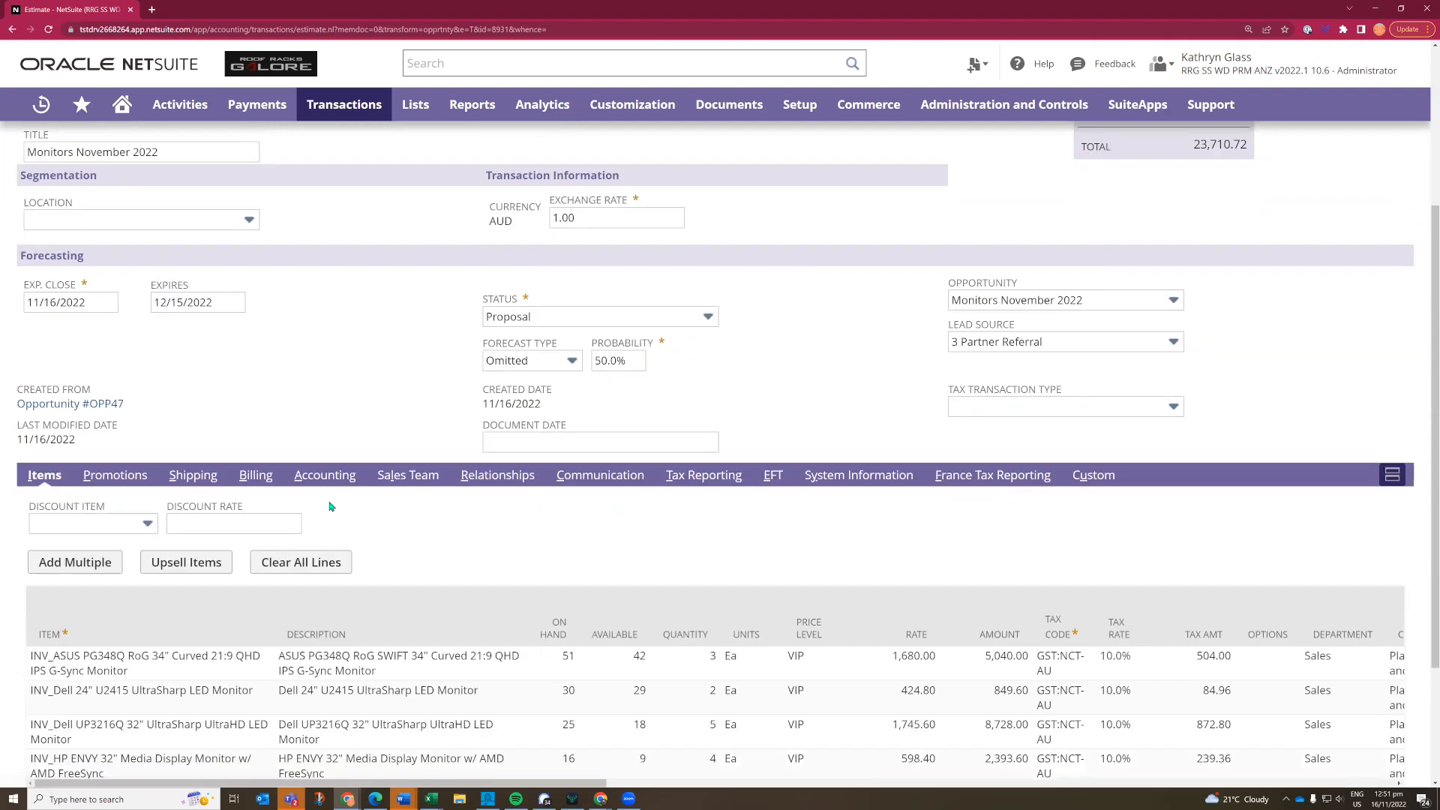
pyautogui.click(142, 651)
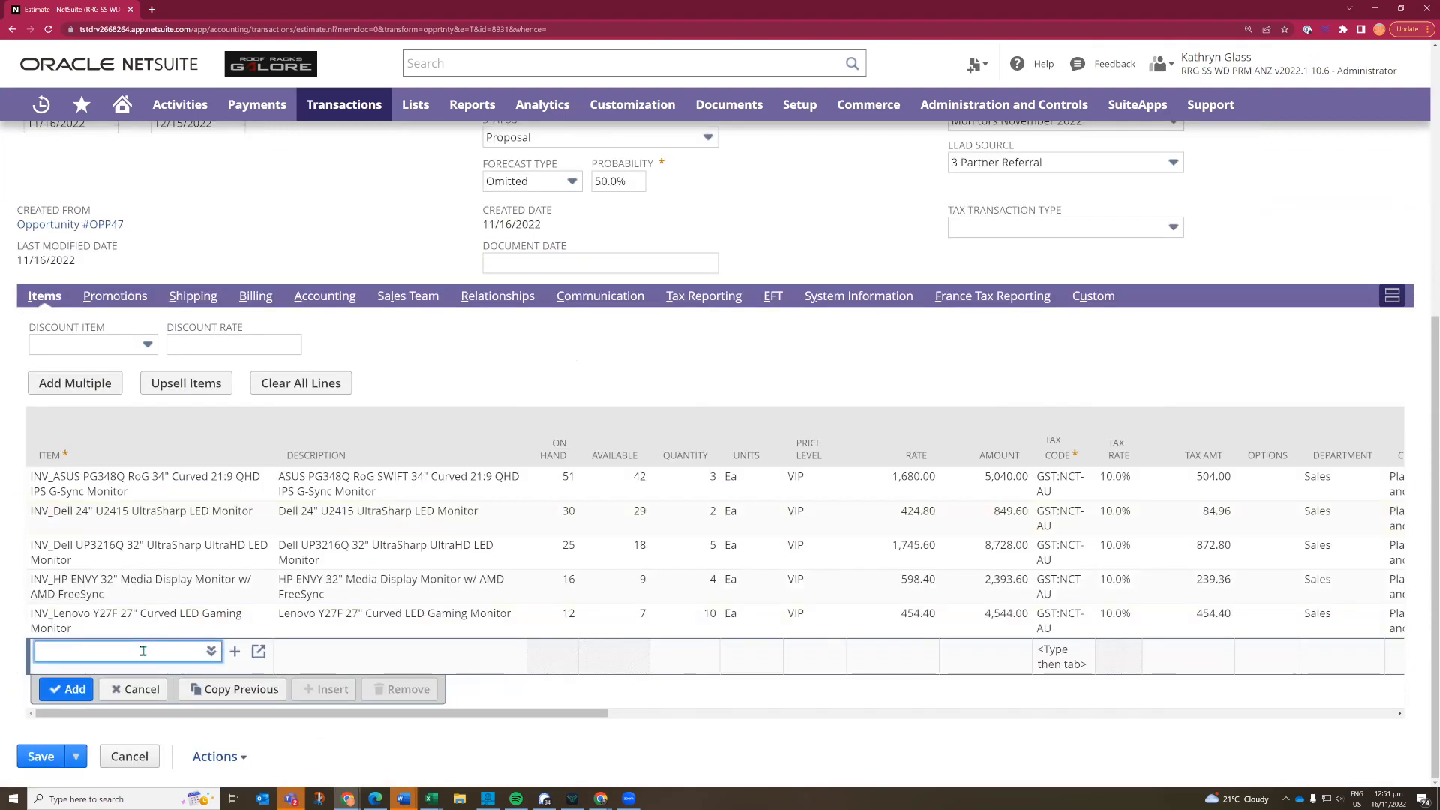
pyautogui.write('cables')
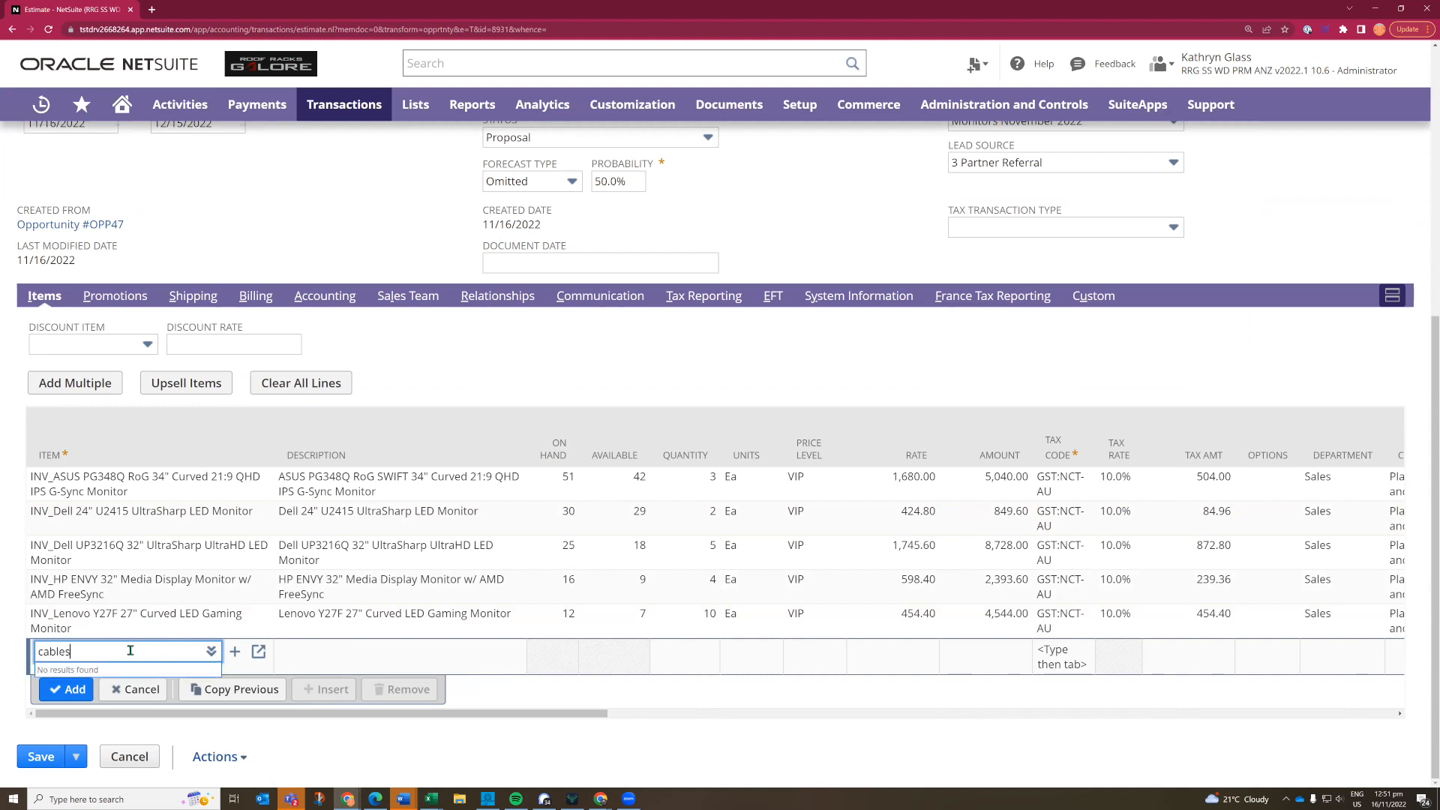
pyautogui.press('Home')
pyautogui.write('%')
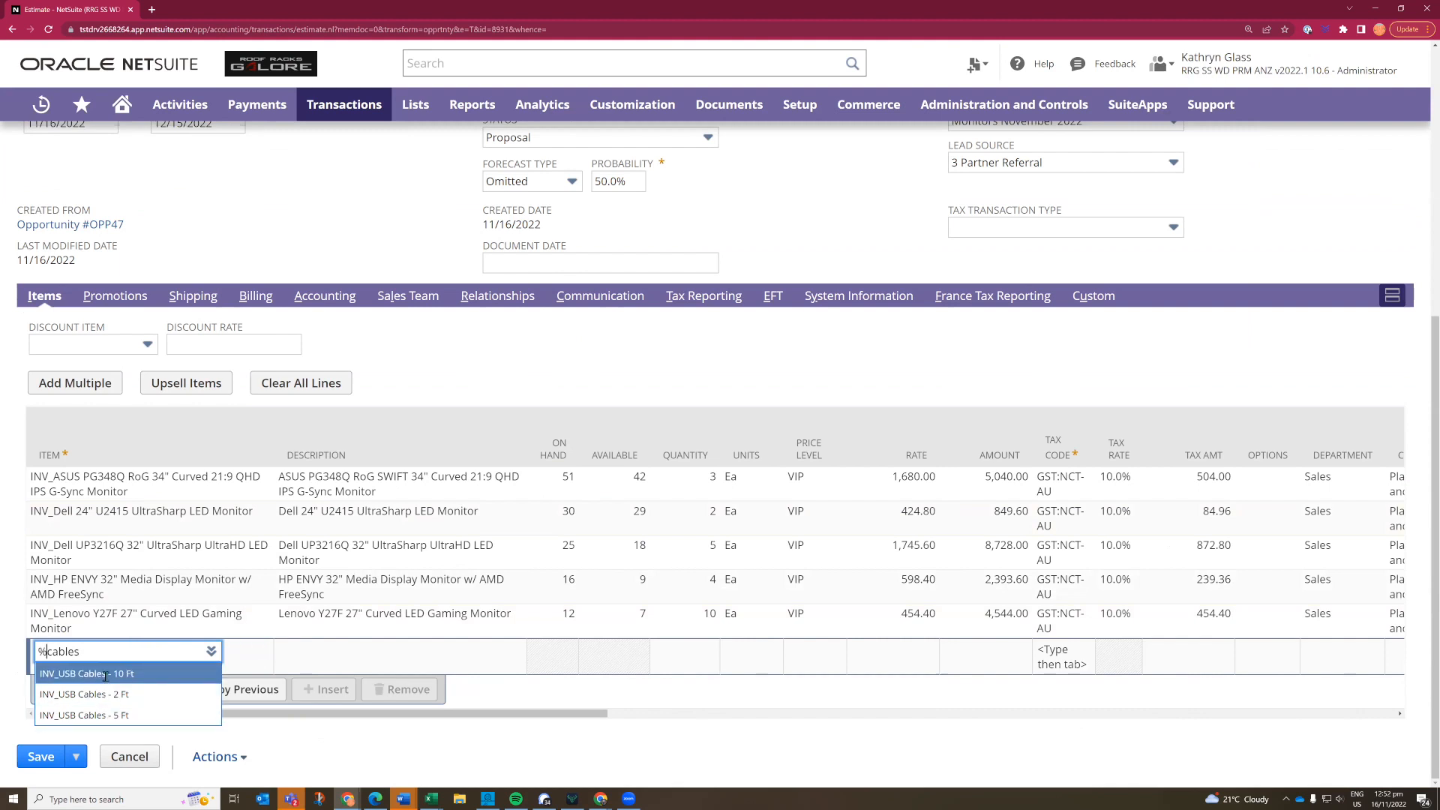
pyautogui.click(107, 673)
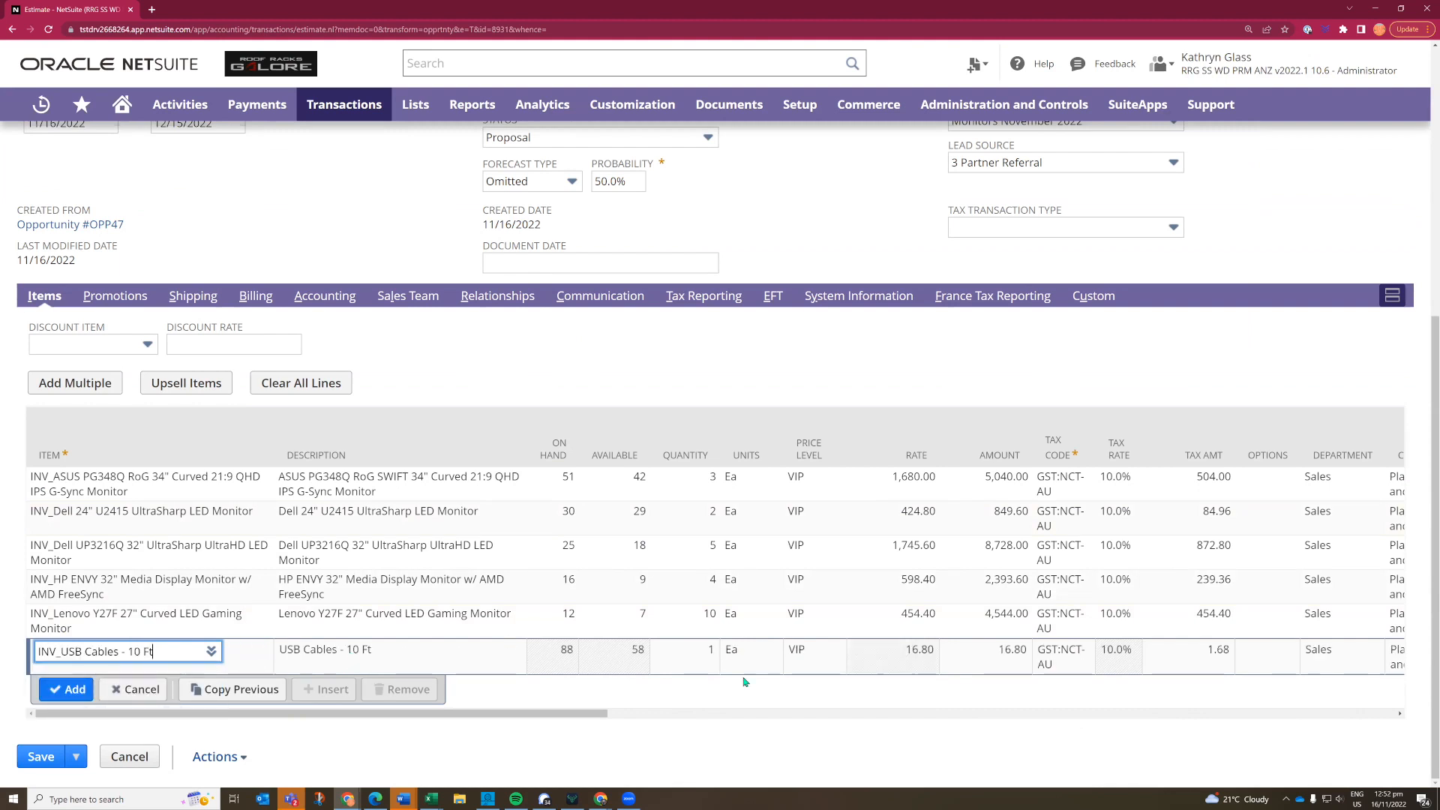
# - Set the USB cables line's quantity to 10 and add the line to the estimate
pyautogui.click(691, 653)
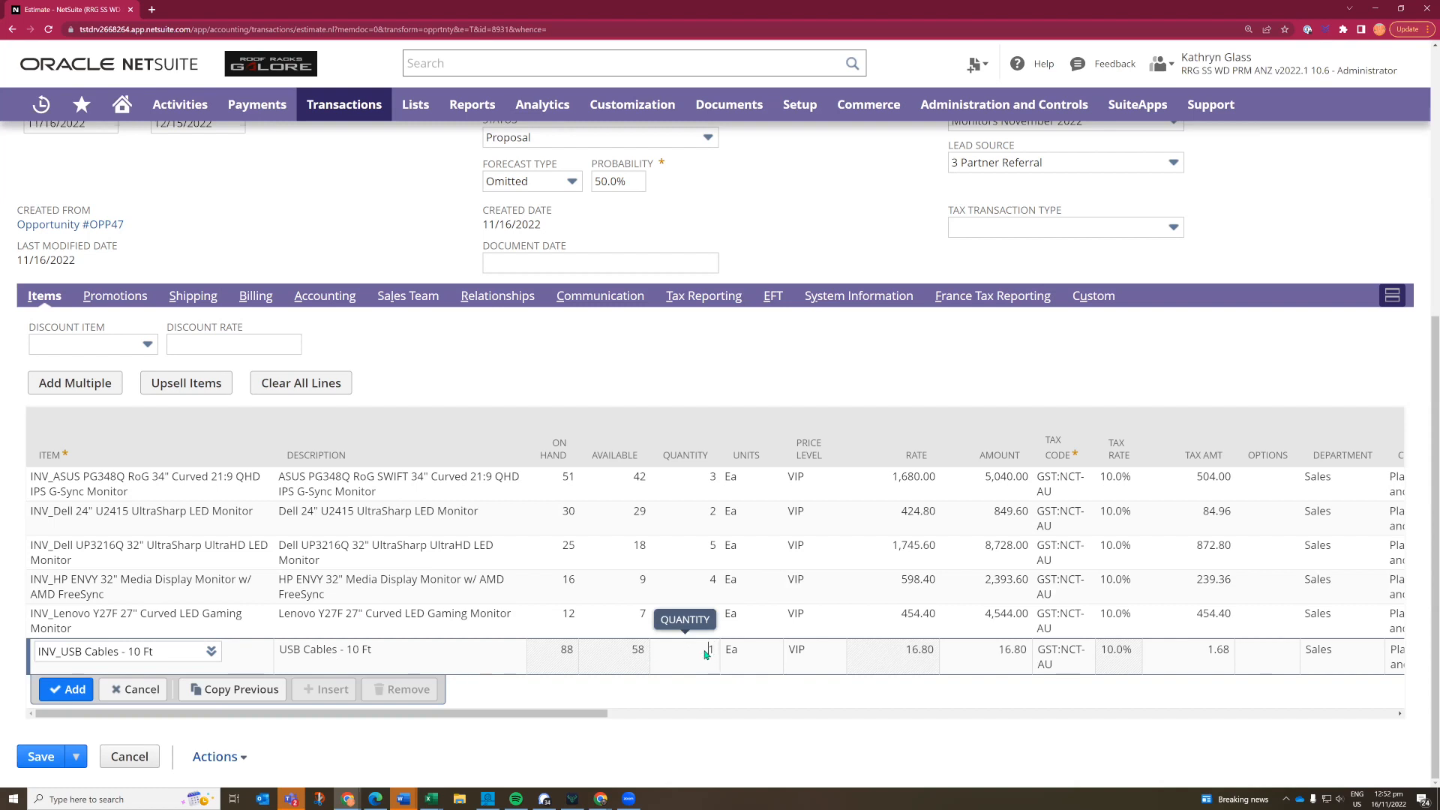
pyautogui.press('Return')
pyautogui.scroll(-5, 482, 652)
pyautogui.doubleClick(492, 639)
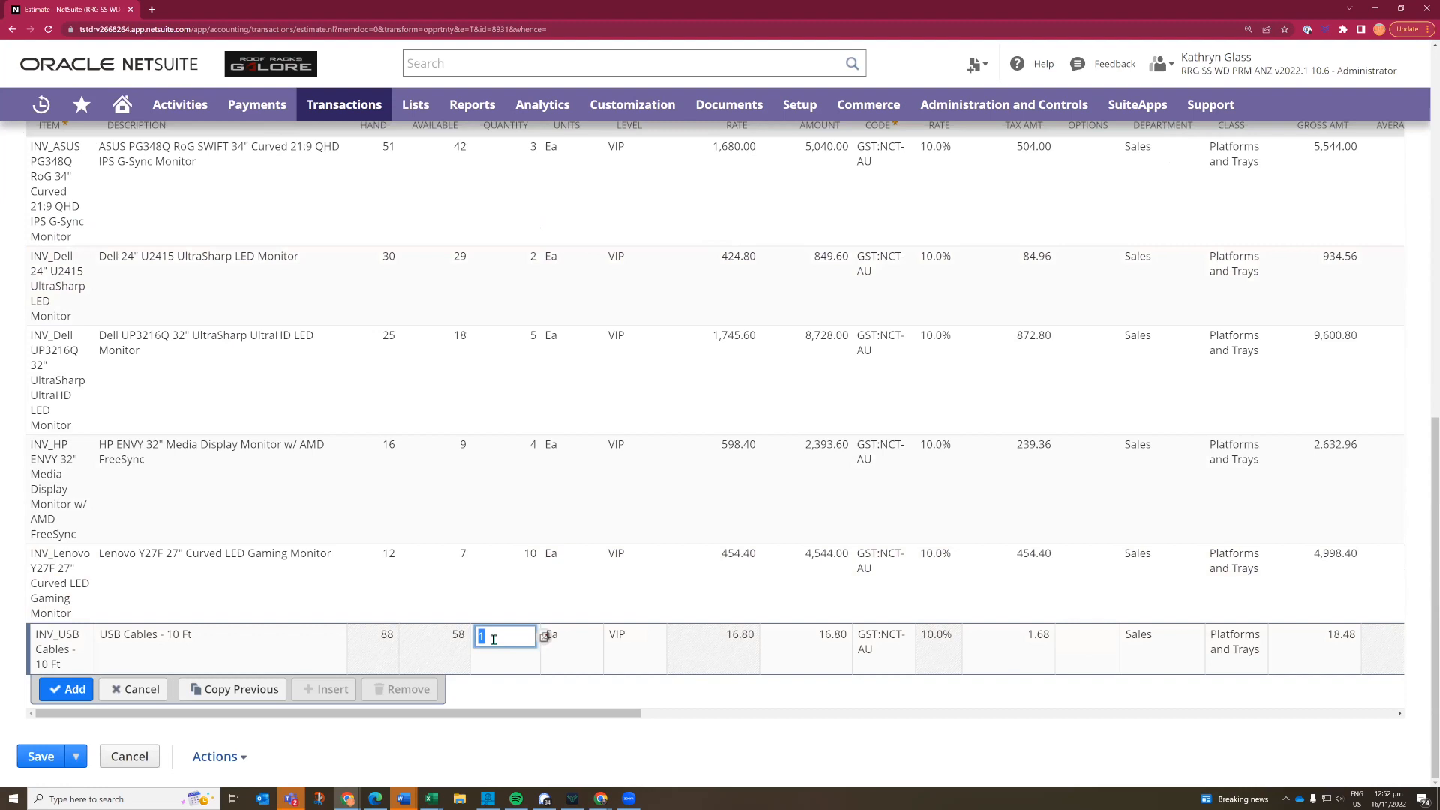
pyautogui.write('10')
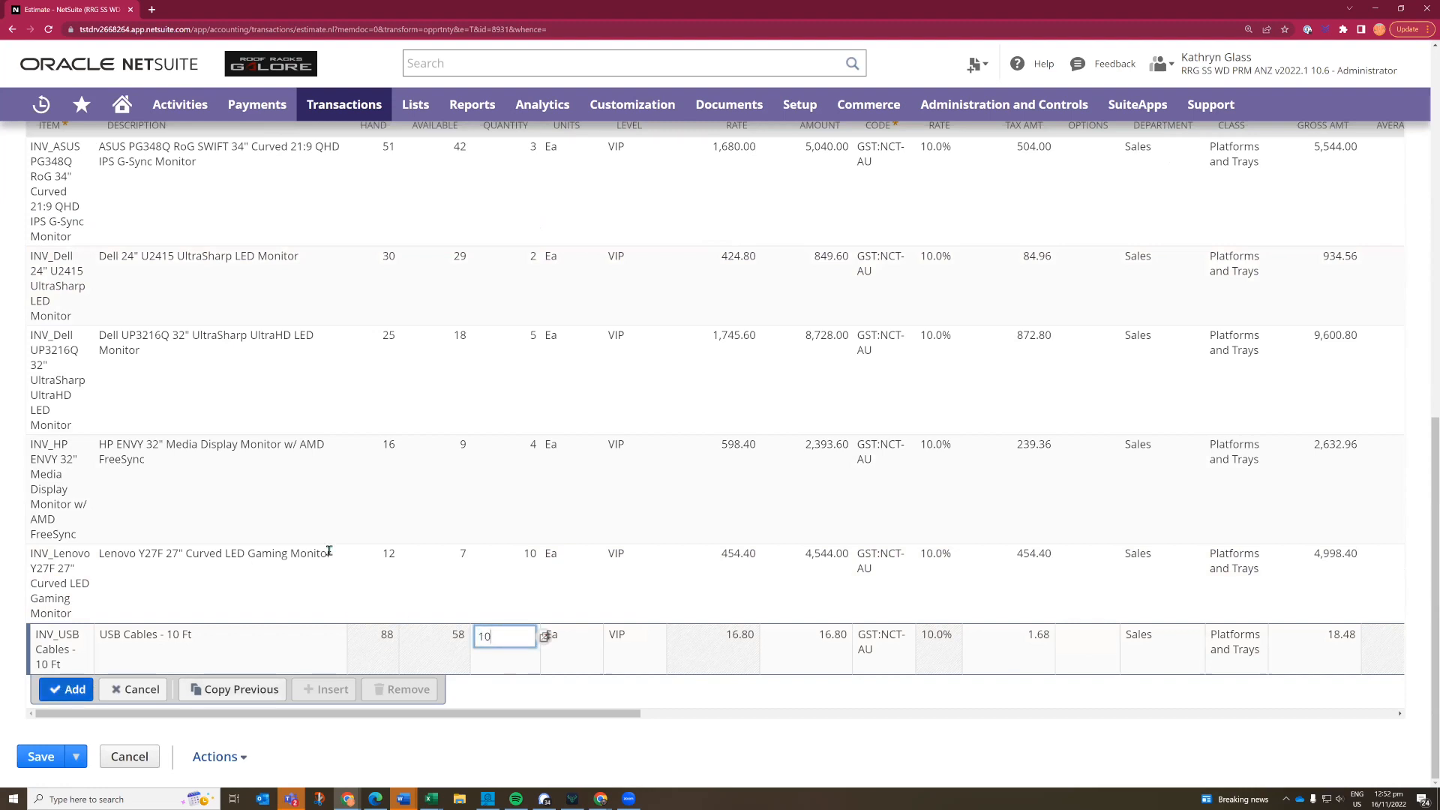
pyautogui.press('Return')
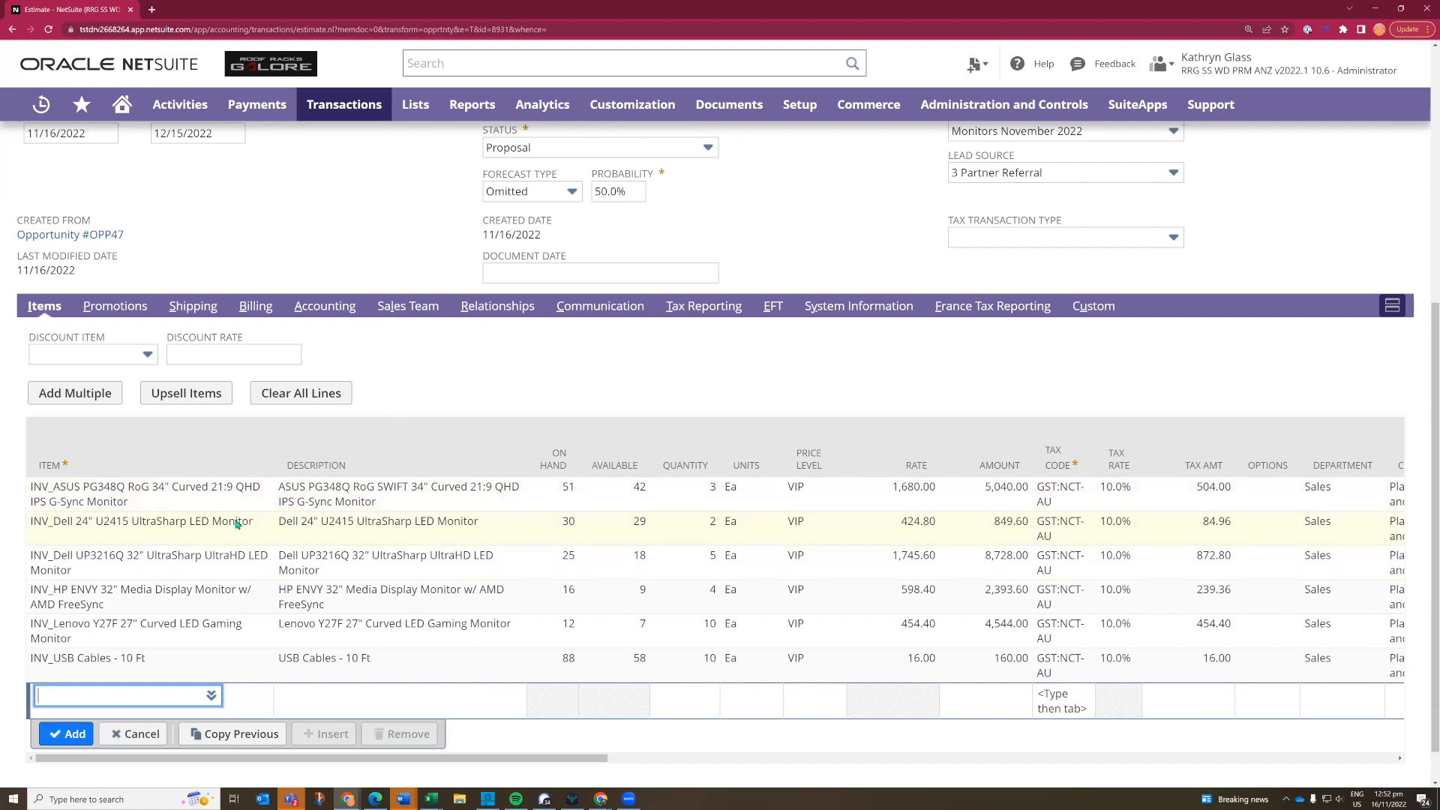
# - Save the estimate and email it to the customer
pyautogui.scroll(-1, 90, 750)
pyautogui.moveTo(78, 765)
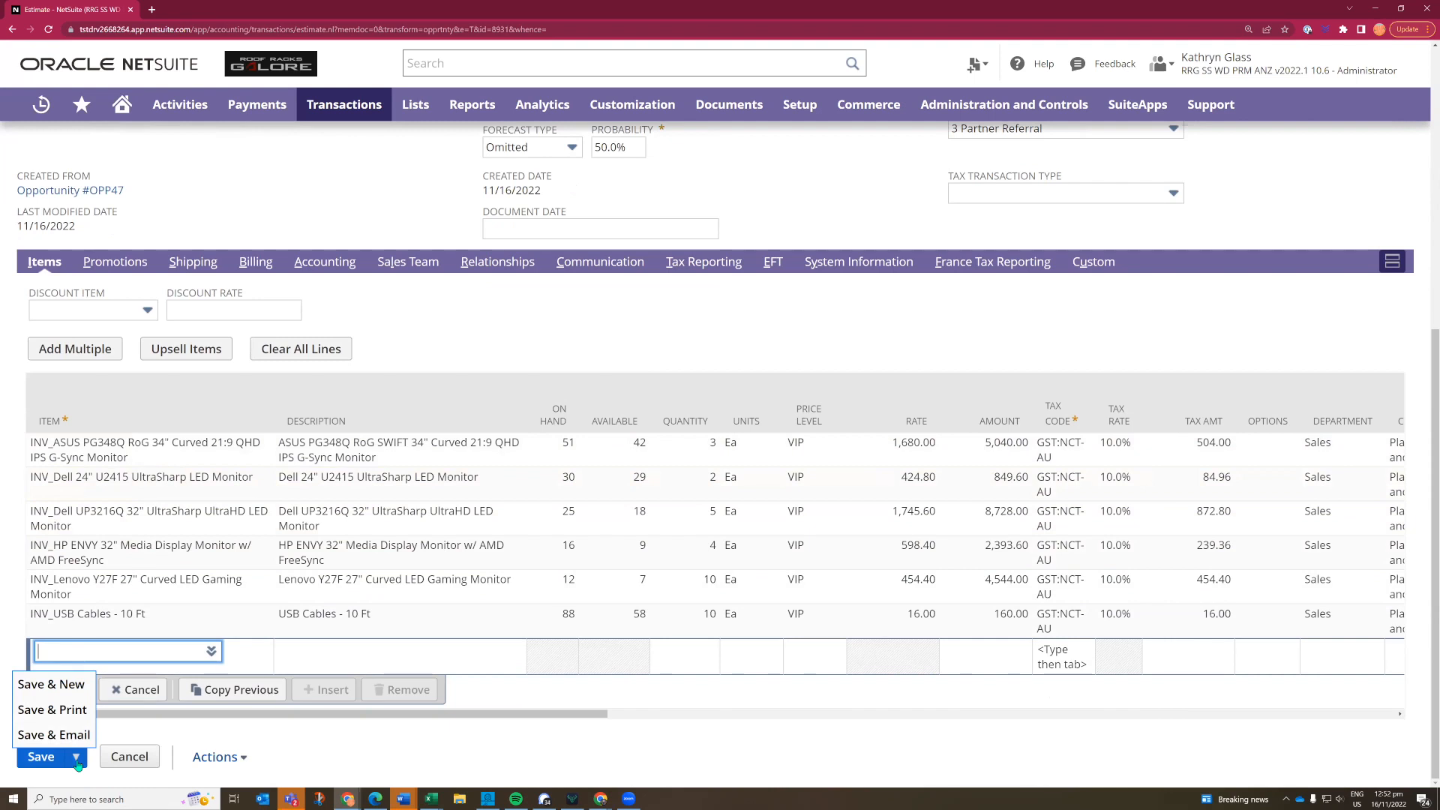
pyautogui.click(35, 760)
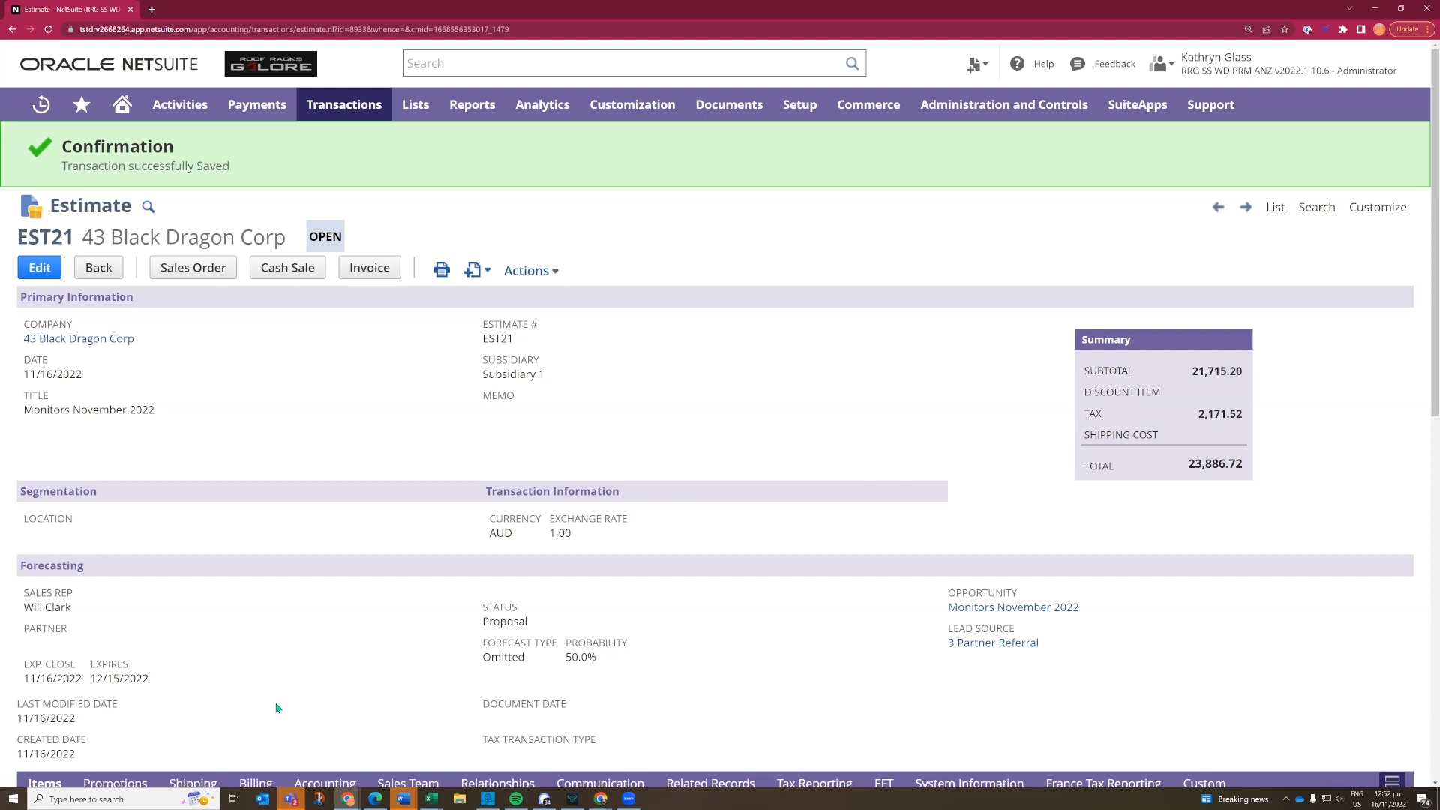
# - Examine the saved estimate's communication messages for the emailed quote, along with its header, forecasting details and summary
pyautogui.scroll(-1, 278, 708)
pyautogui.scroll(-2, 607, 642)
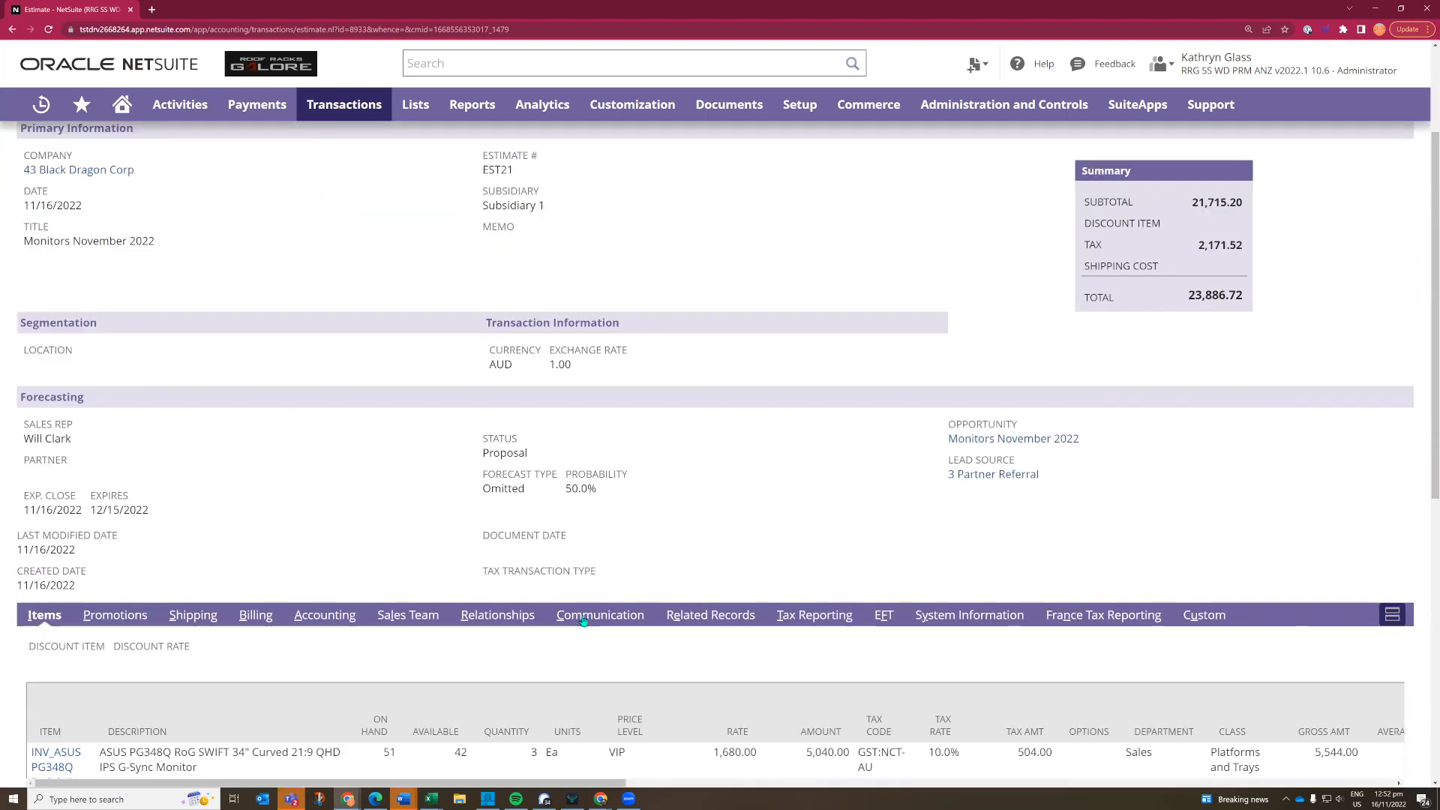
pyautogui.click(584, 621)
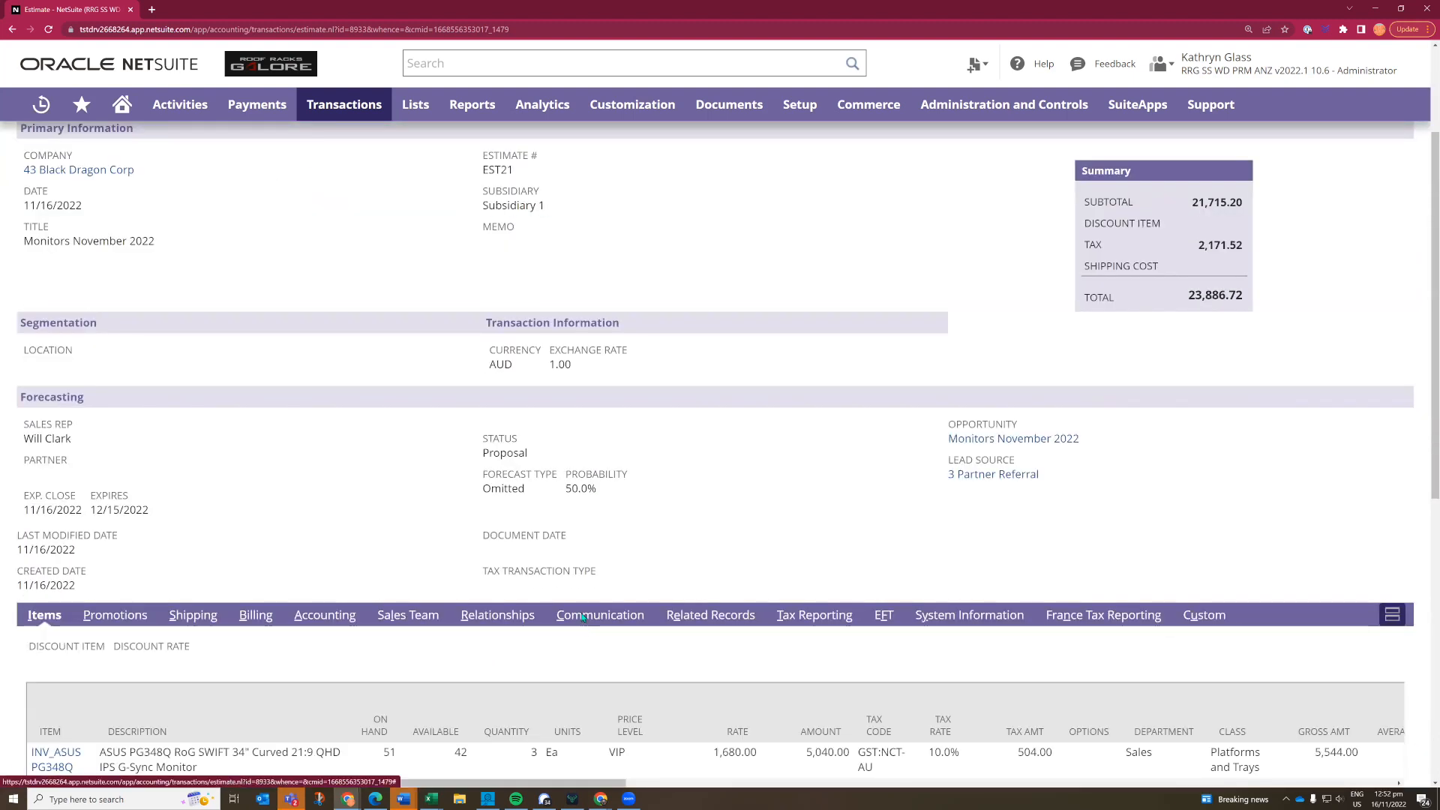
pyautogui.scroll(-2, 373, 574)
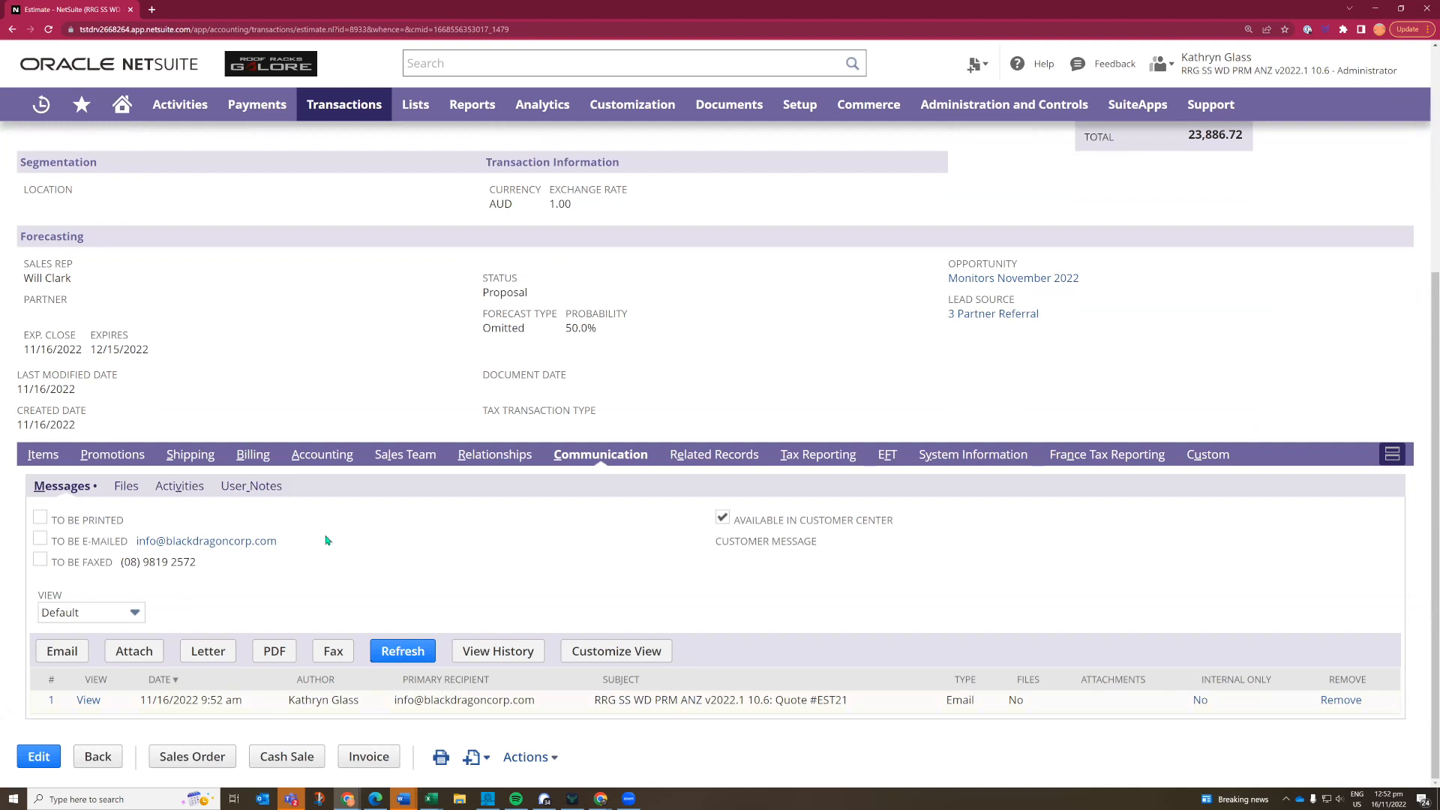
pyautogui.scroll(1, 324, 551)
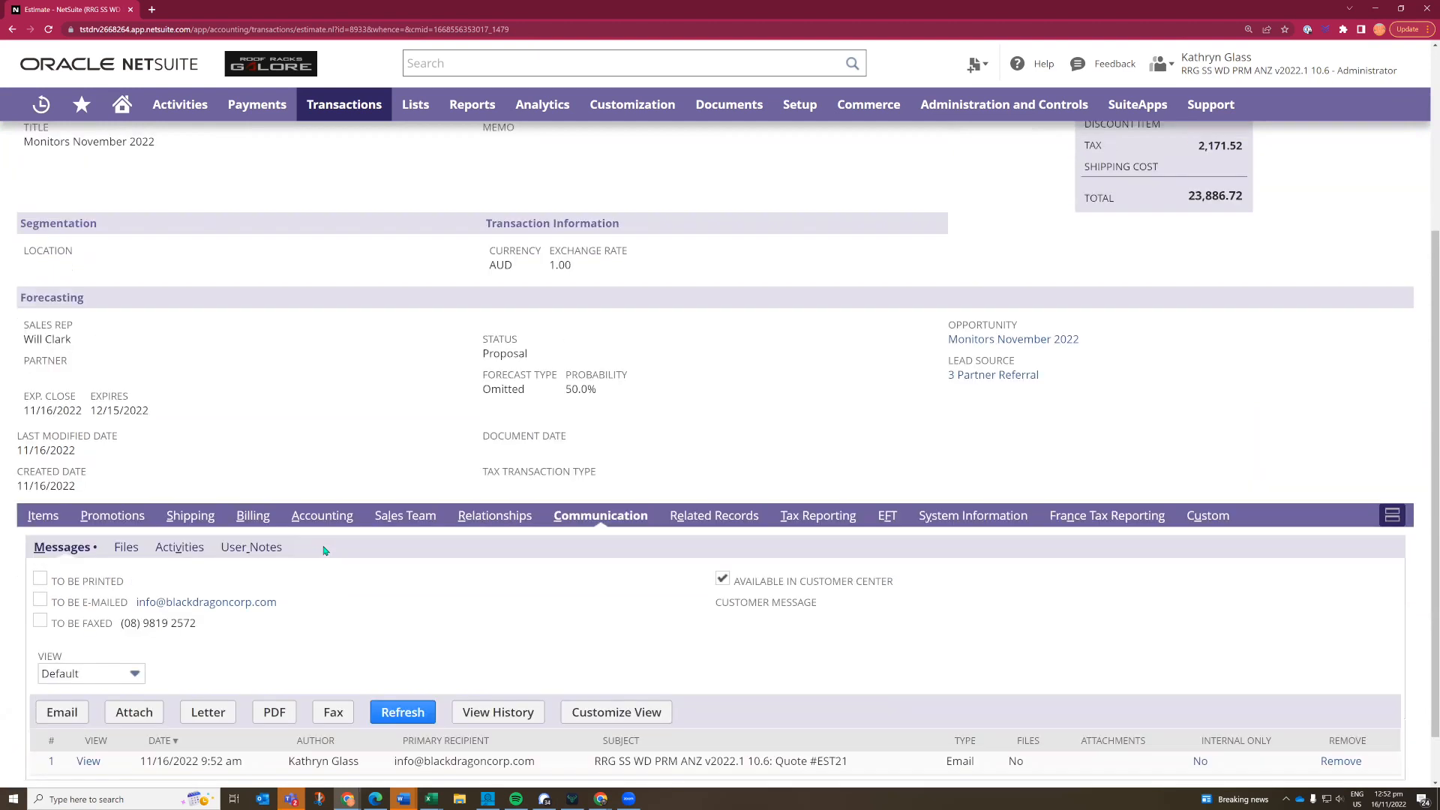
pyautogui.scroll(4, 324, 551)
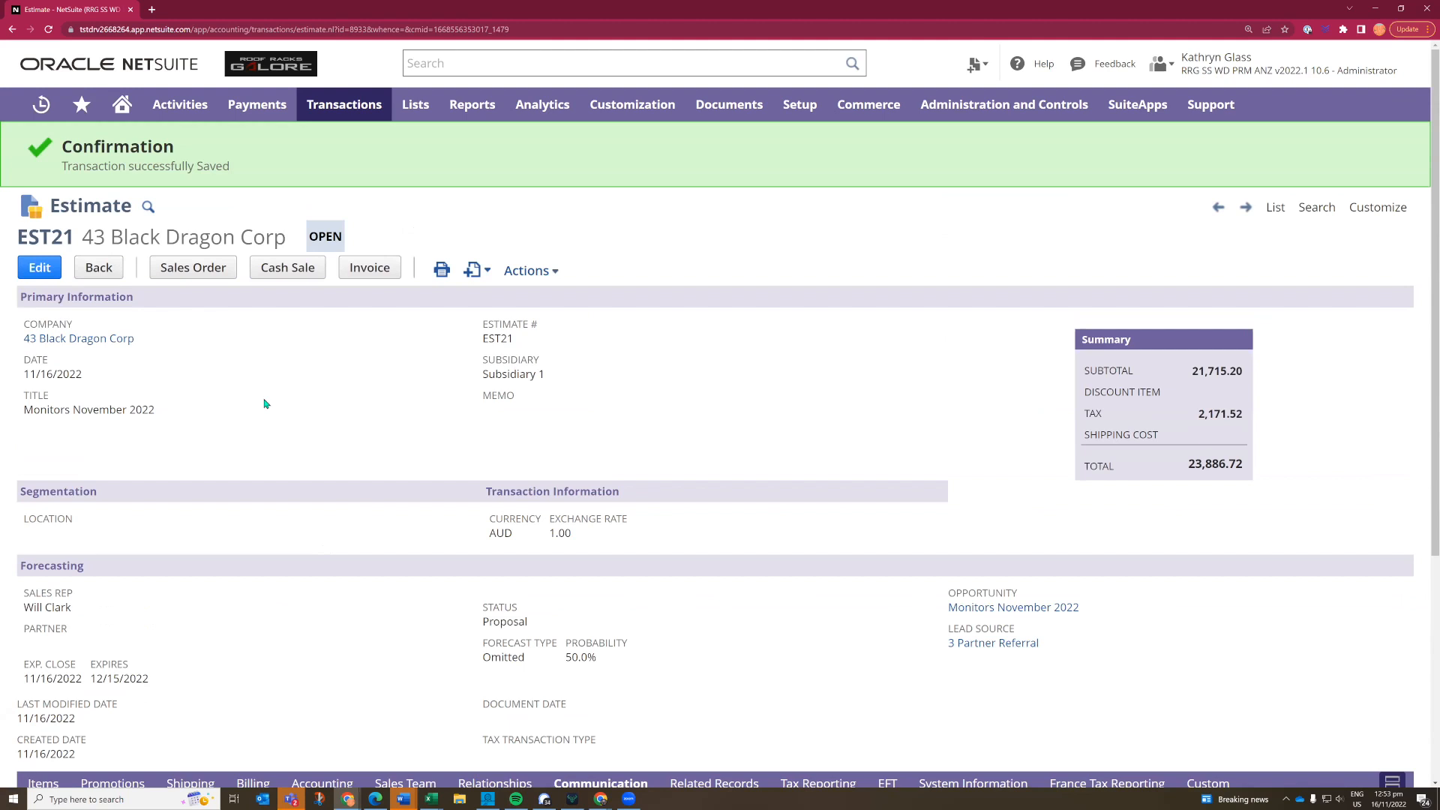
pyautogui.scroll(-3, 264, 403)
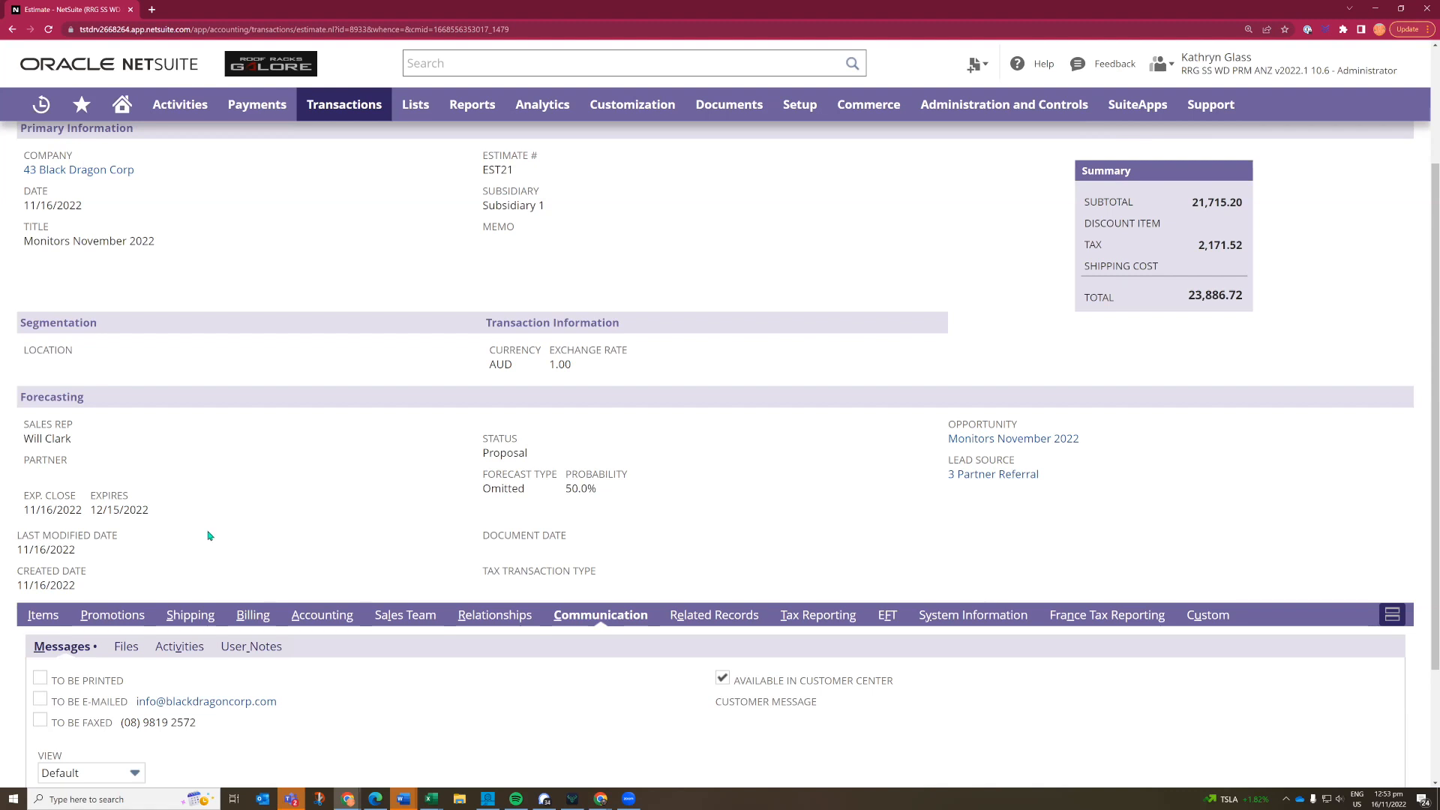
pyautogui.scroll(2, 229, 509)
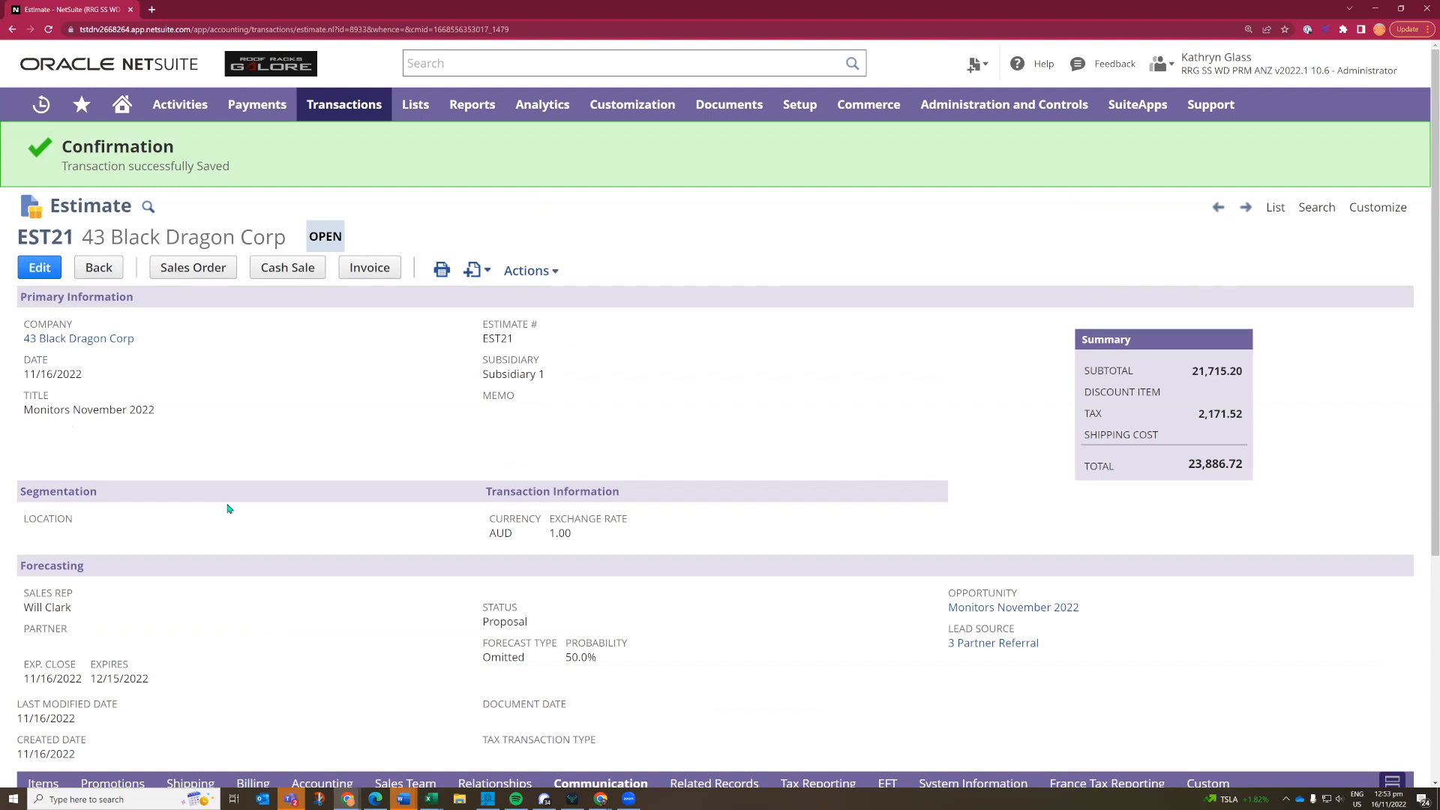
# - Convert the estimate into a sales order, enter the customer's PO number, set the location to Melbourne and save it
pyautogui.click(186, 274)
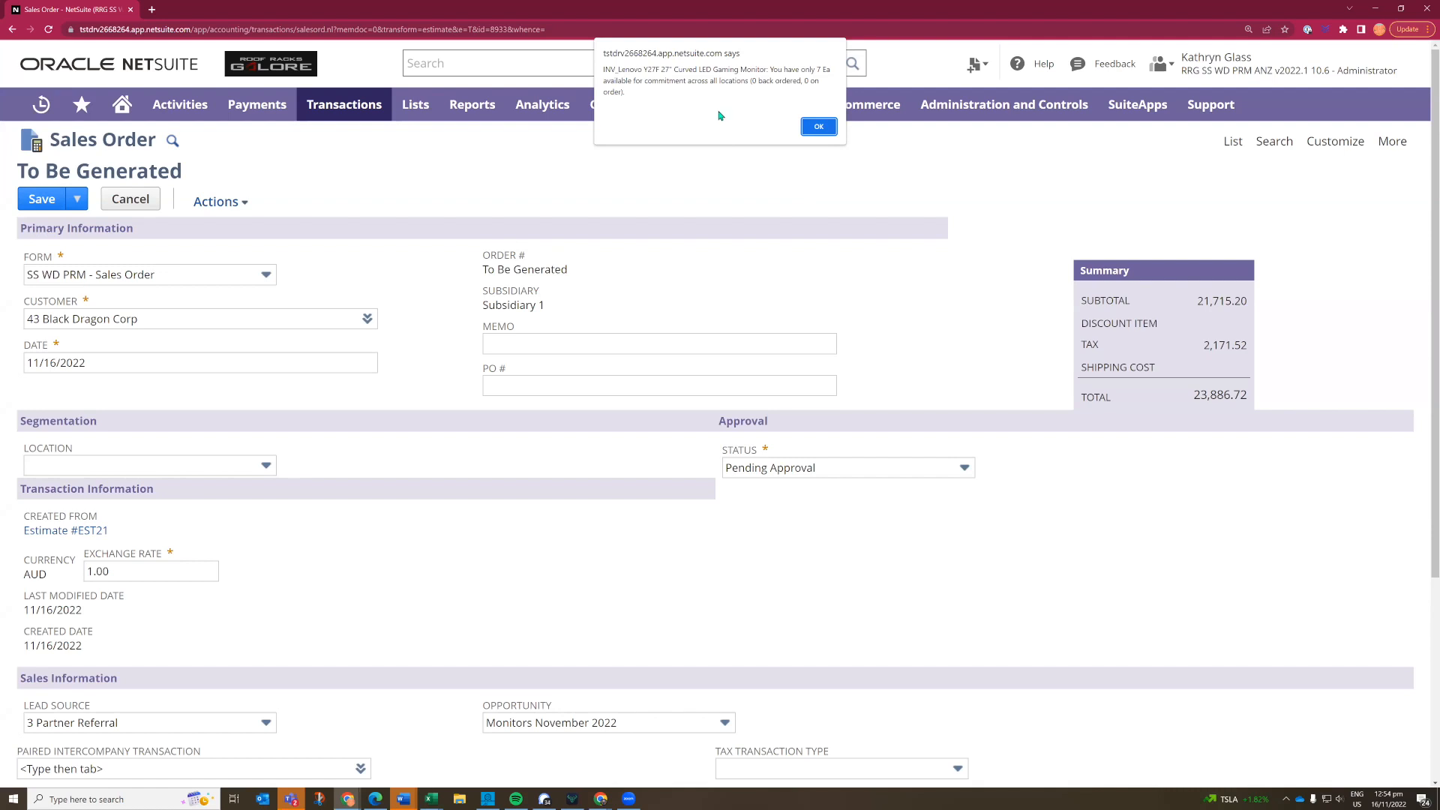
pyautogui.click(816, 127)
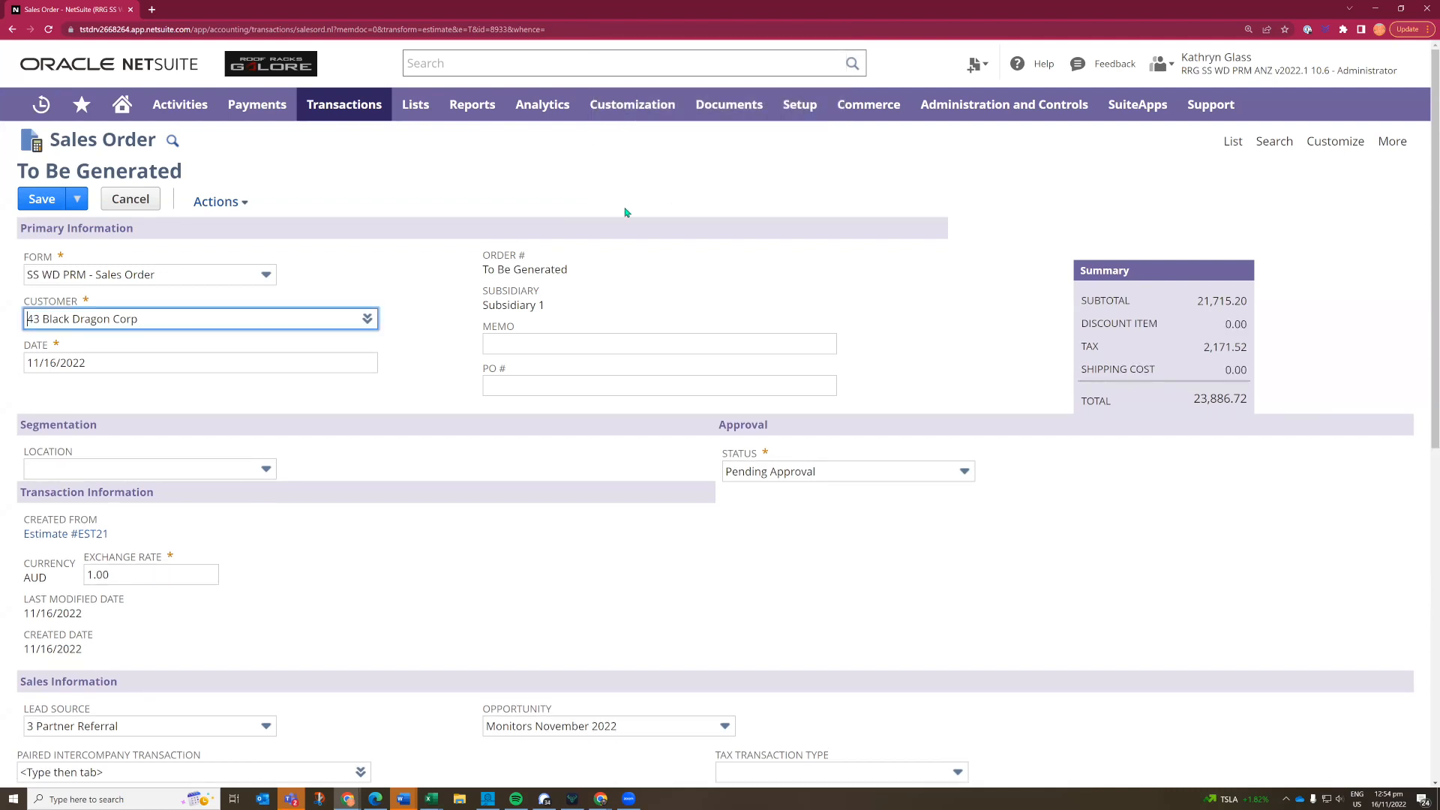
pyautogui.click(497, 389)
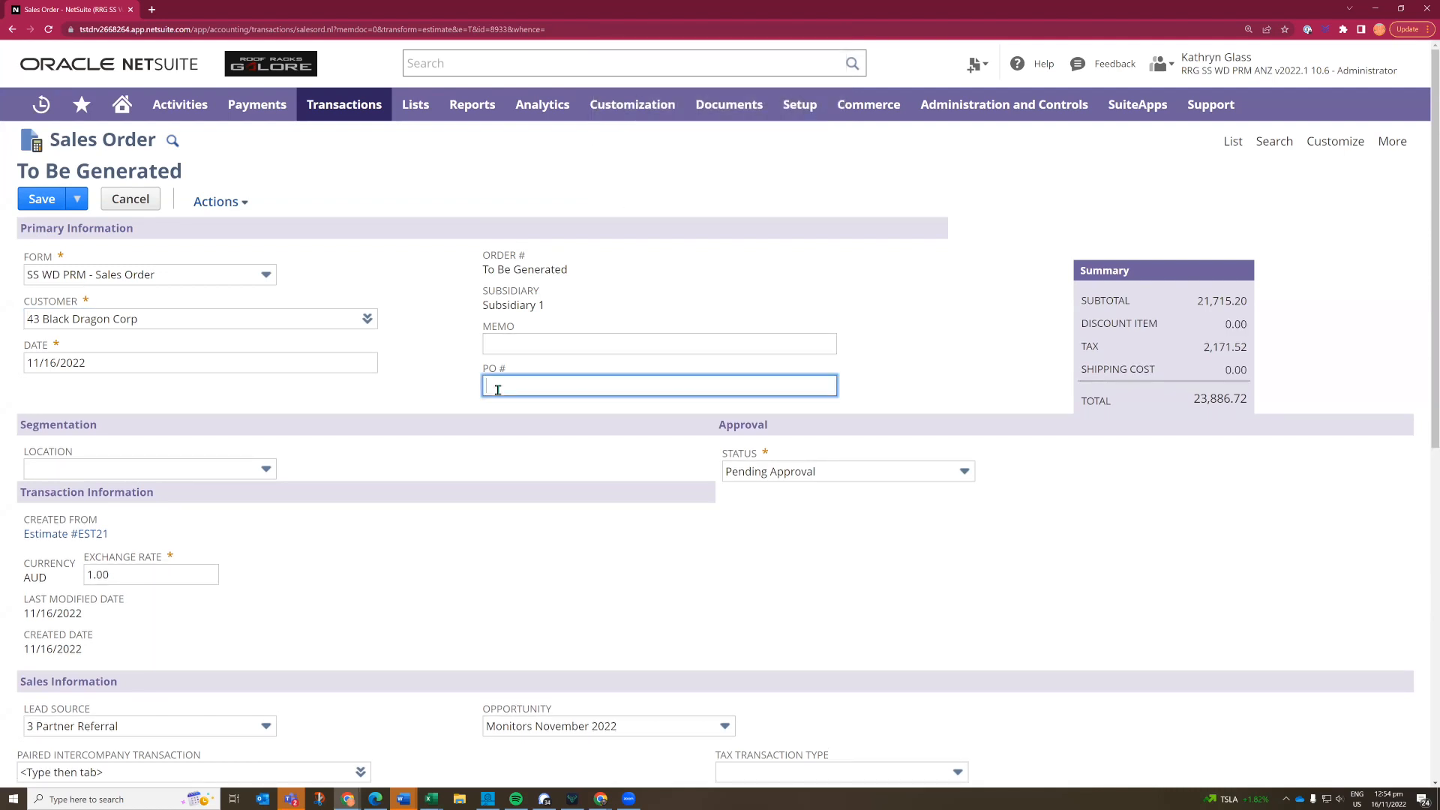
pyautogui.write('34444')
pyautogui.click(100, 471)
pyautogui.click(168, 536)
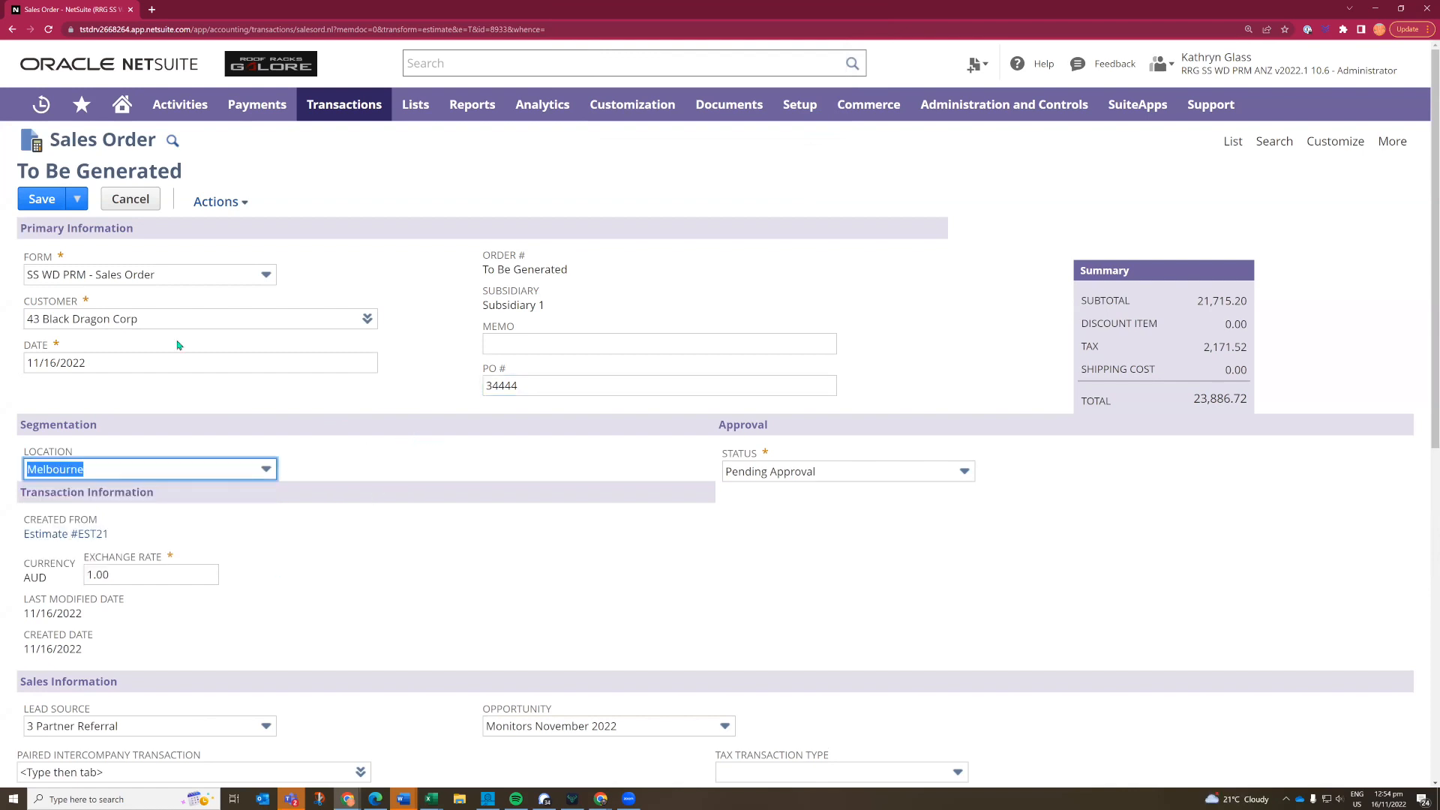
pyautogui.click(34, 200)
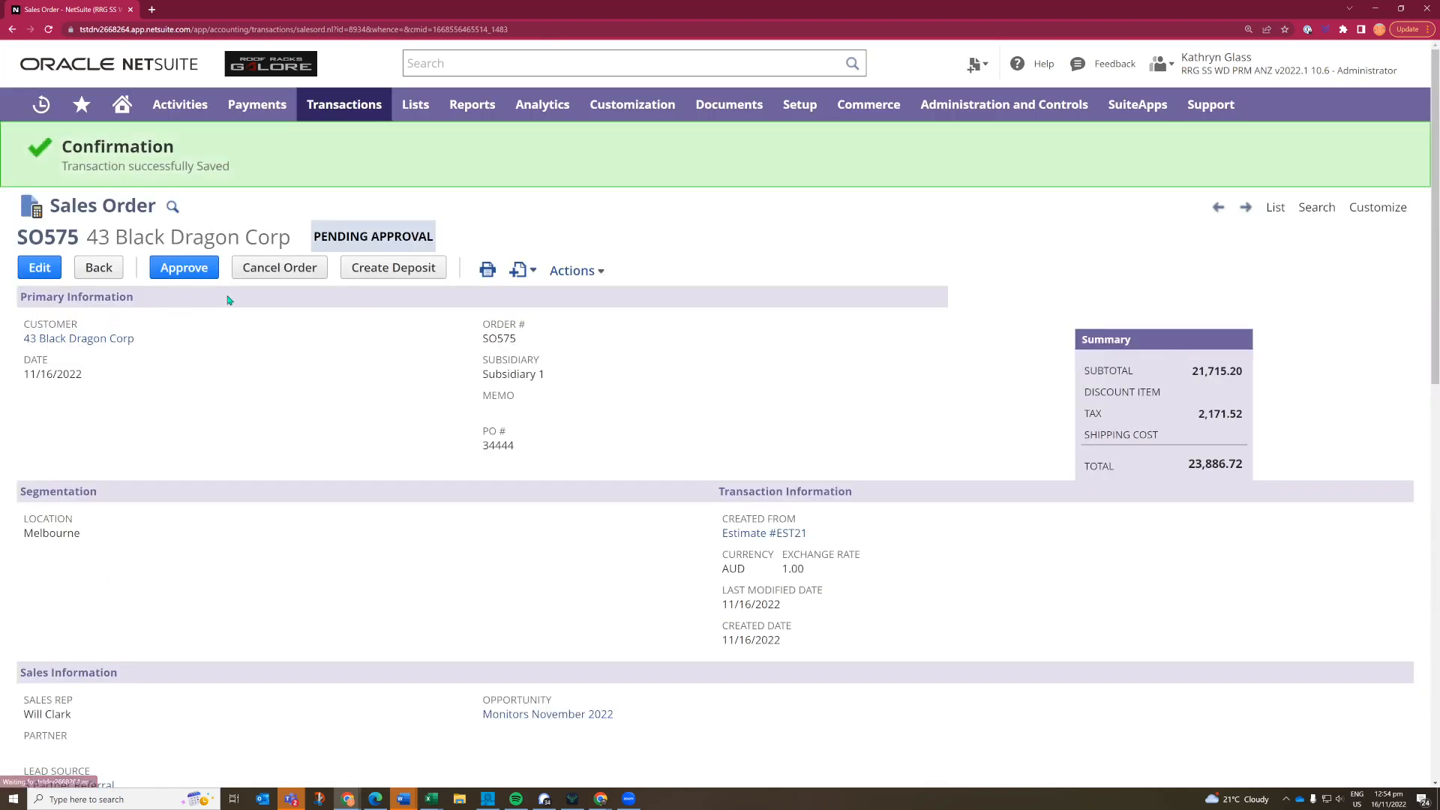
# - Open the home dashboard in a second browser tab and open the Black Dragon Corp order from the Sales Orders to Approve reminder
pyautogui.rightClick(121, 118)
pyautogui.click(161, 124)
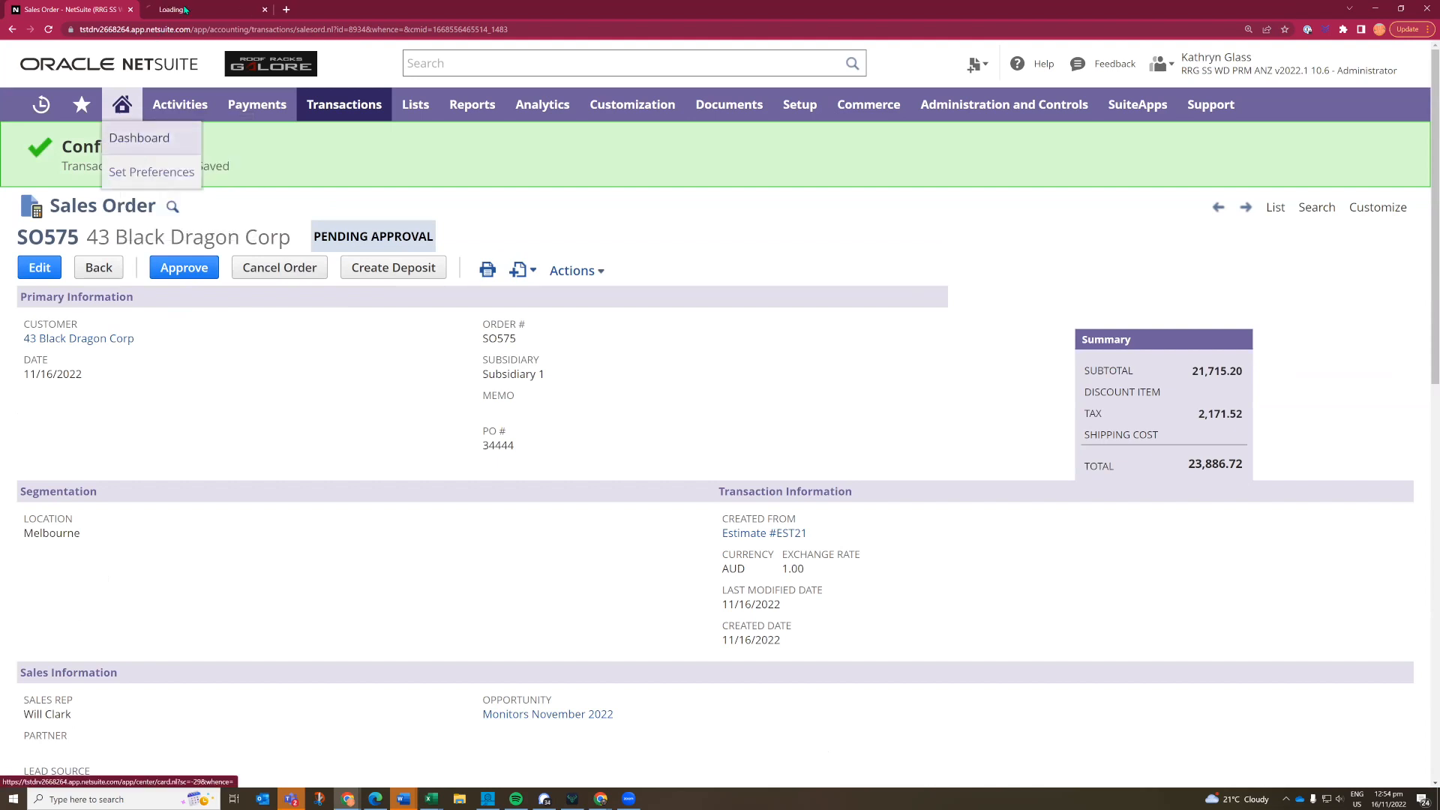
pyautogui.click(183, 10)
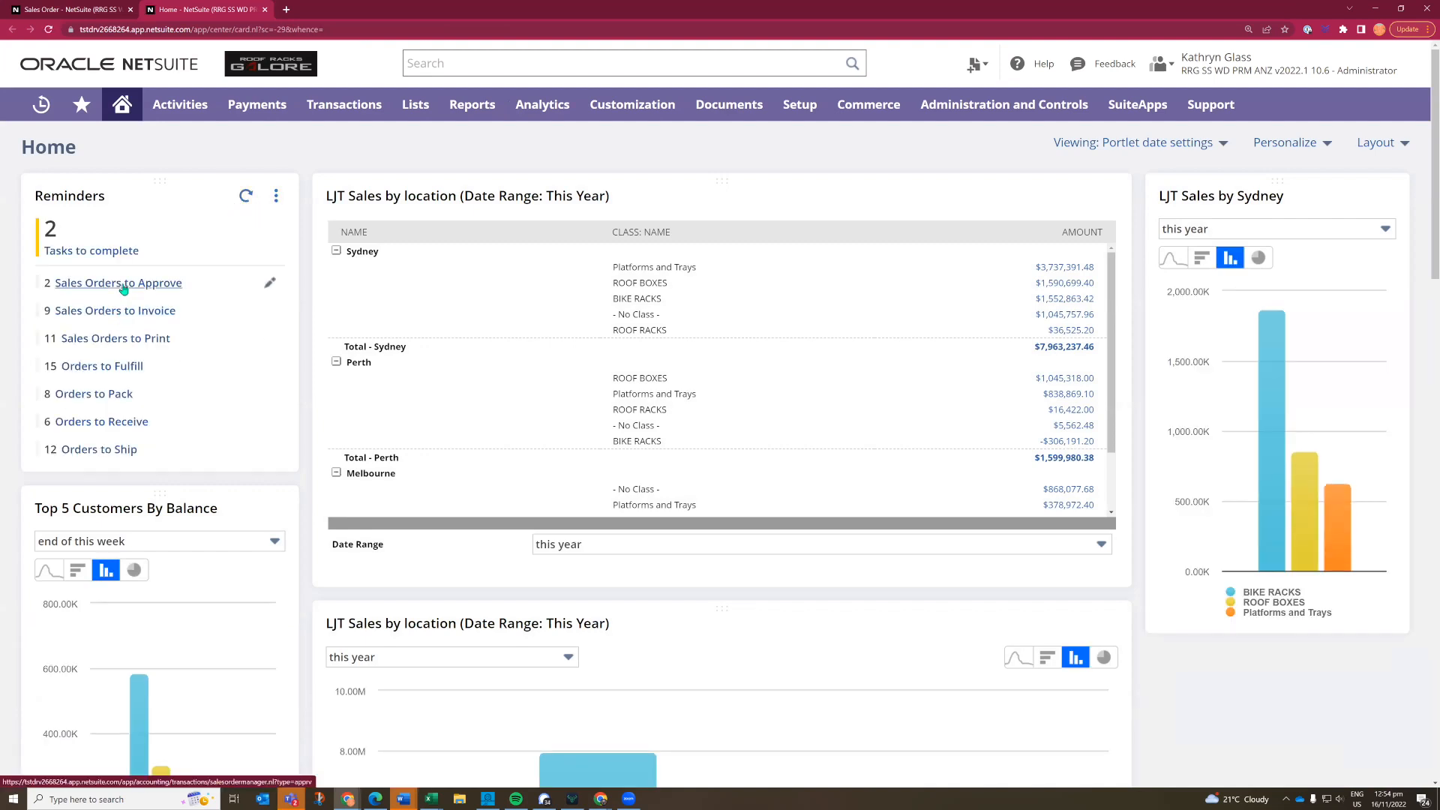
pyautogui.click(123, 288)
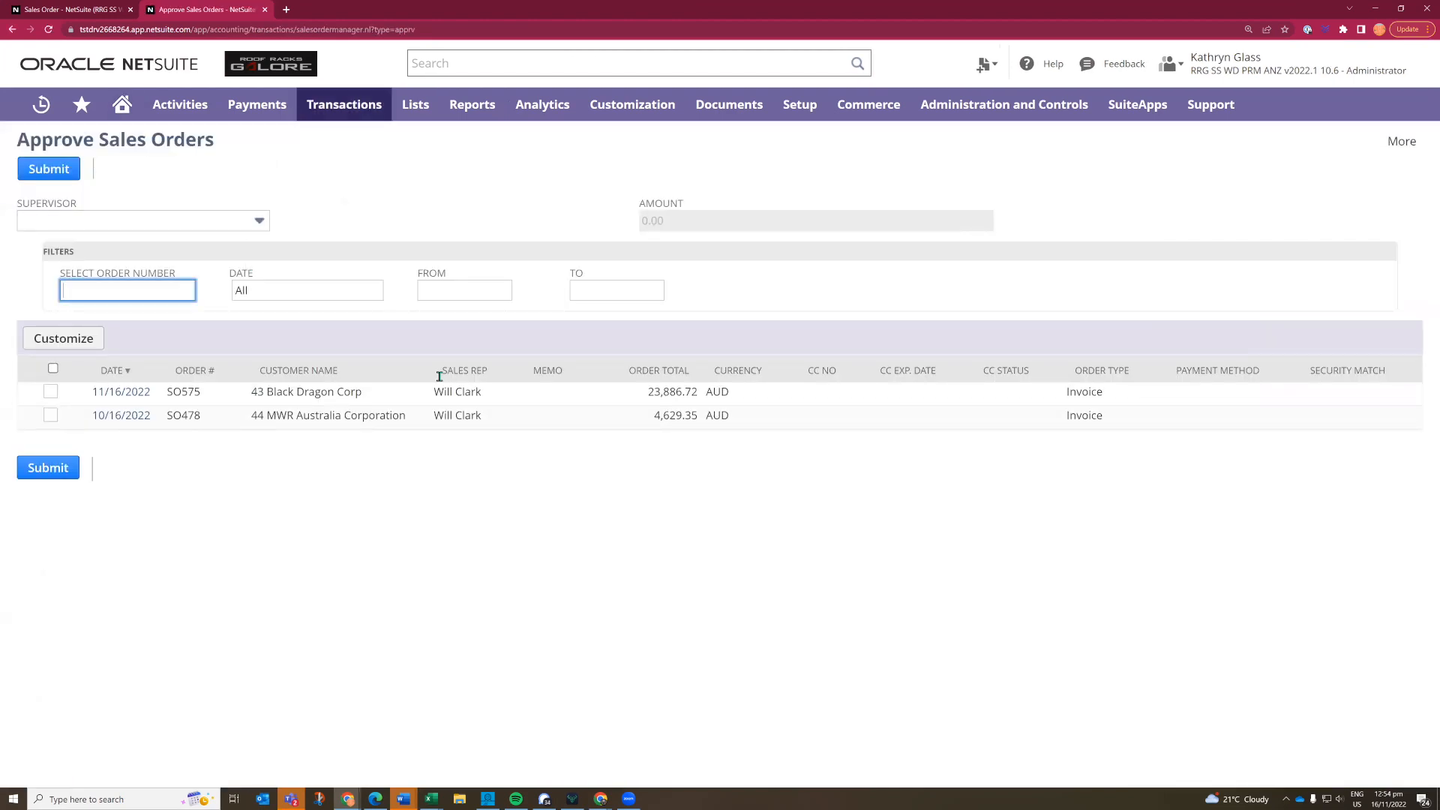
pyautogui.click(129, 395)
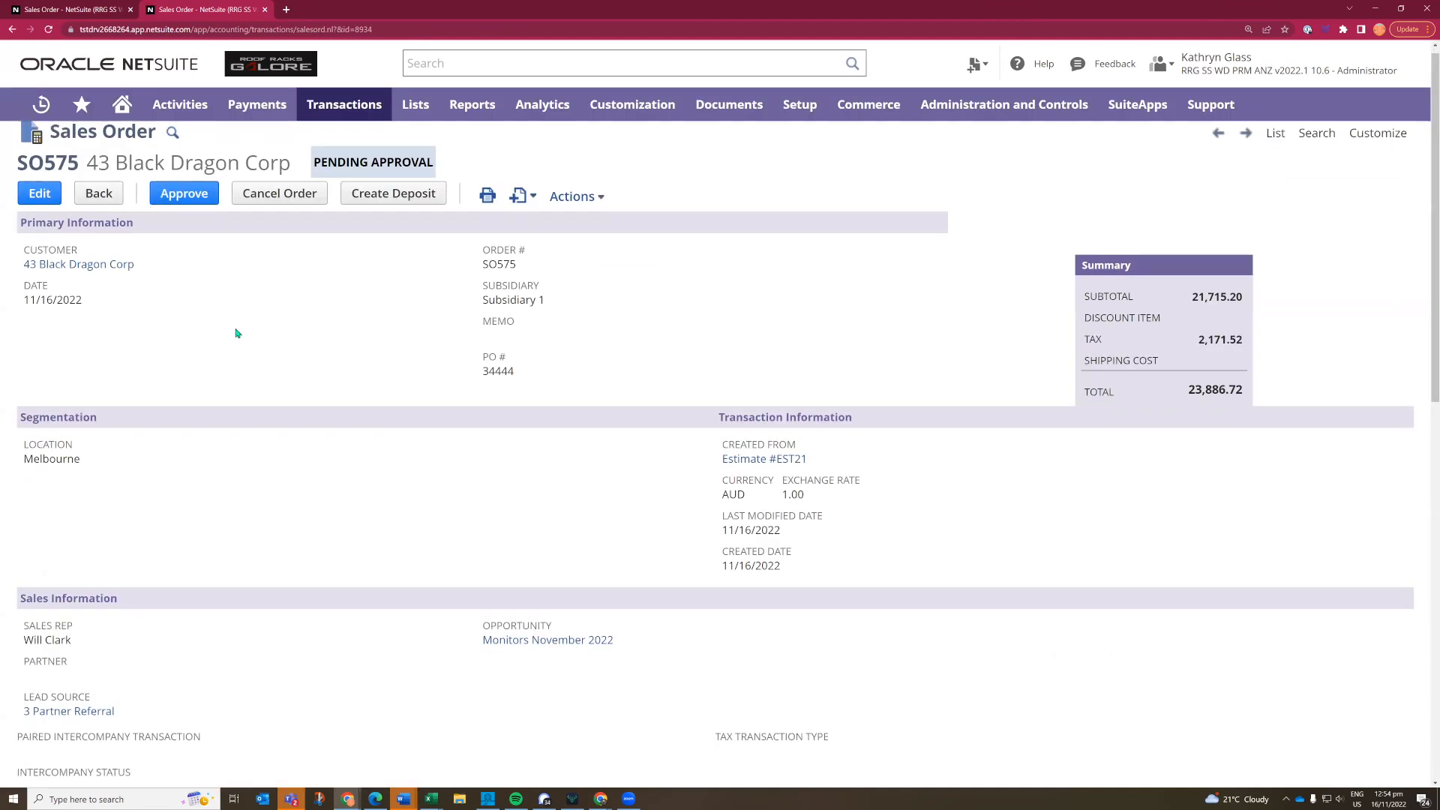
# - Review the sales order's item lines and approve the order
pyautogui.scroll(-7, 237, 333)
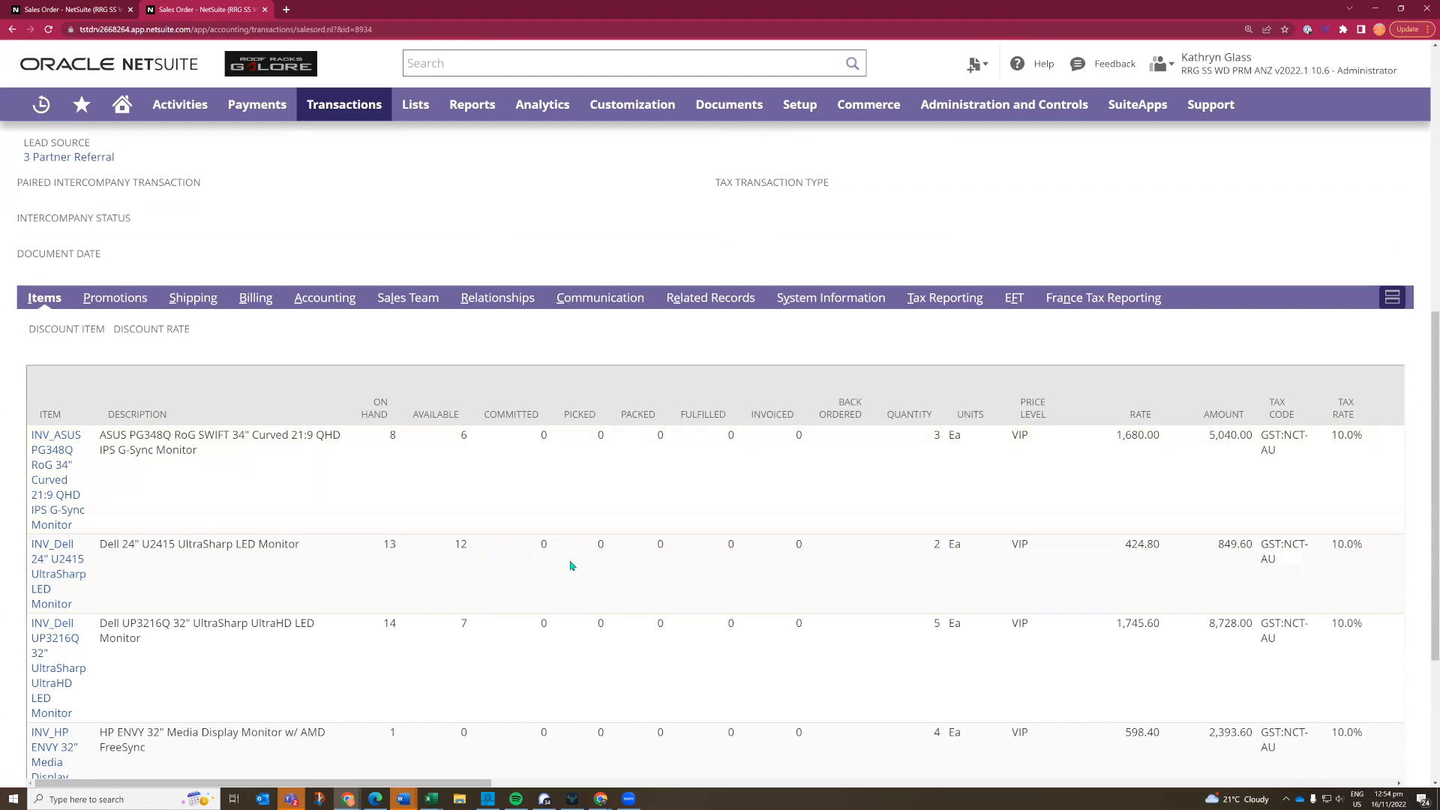
pyautogui.scroll(7, 572, 565)
pyautogui.click(174, 204)
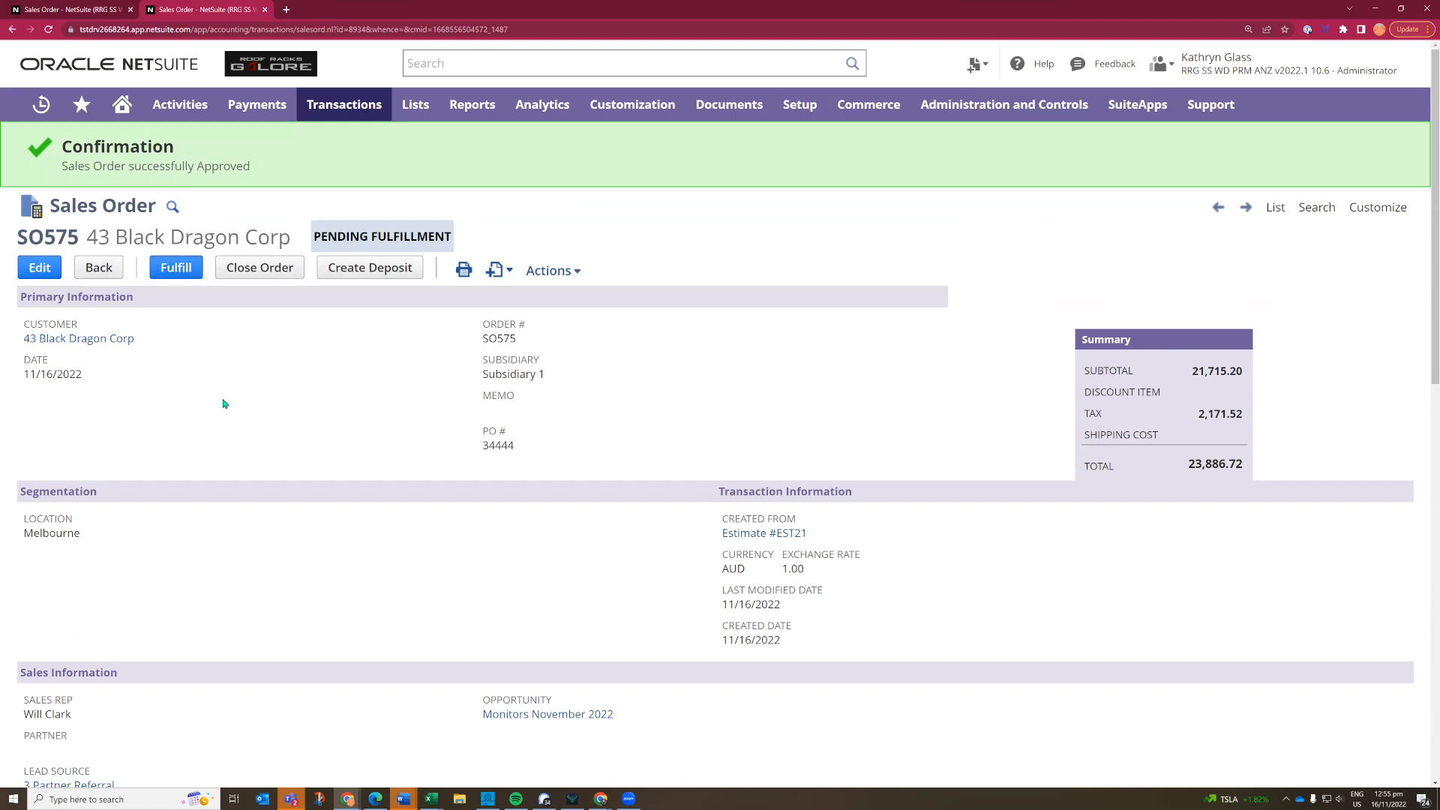
# - Check the approved order's committed lines, and create and save a Picked item fulfillment for the ASUS and two Dell monitors
pyautogui.scroll(-8, 223, 404)
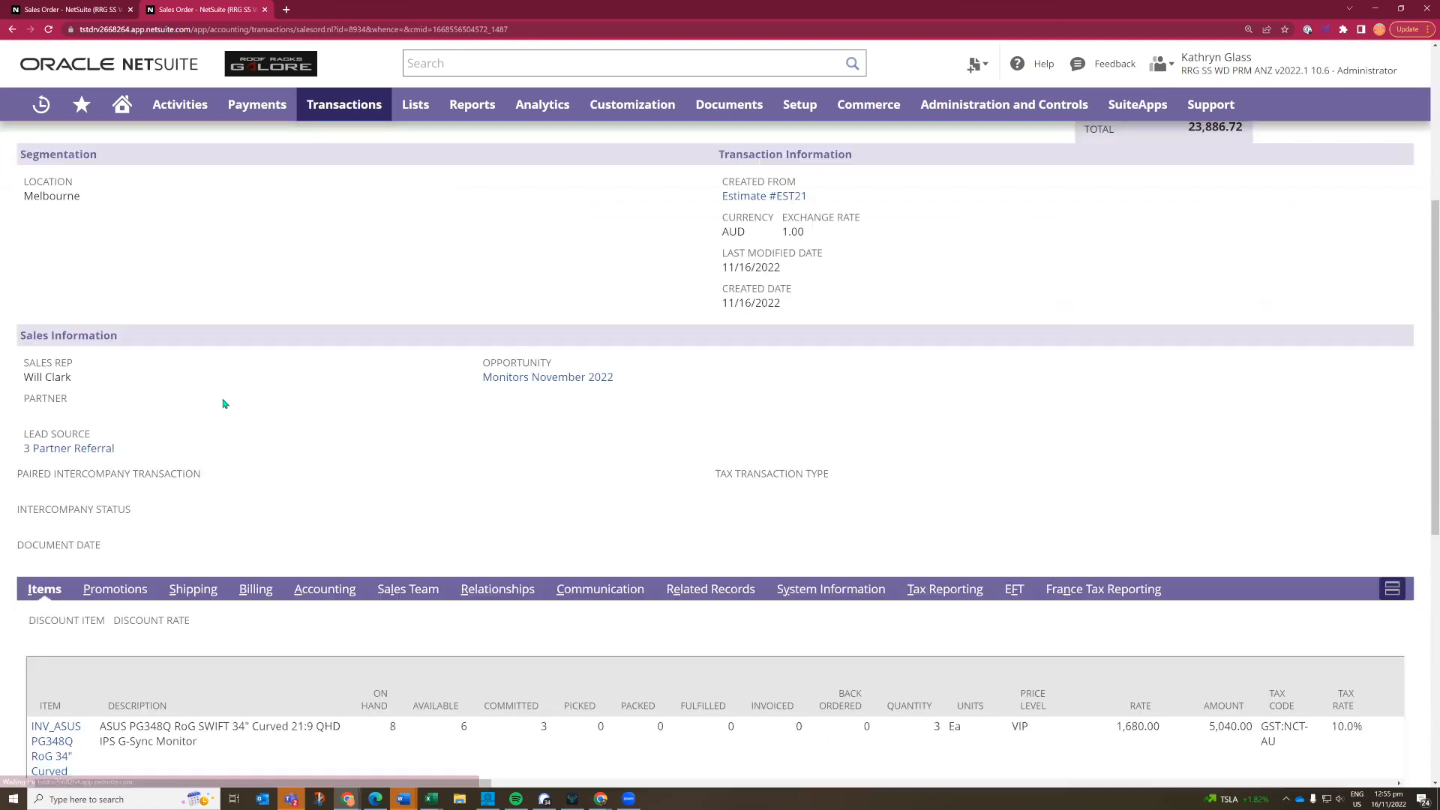
pyautogui.scroll(-4, 222, 404)
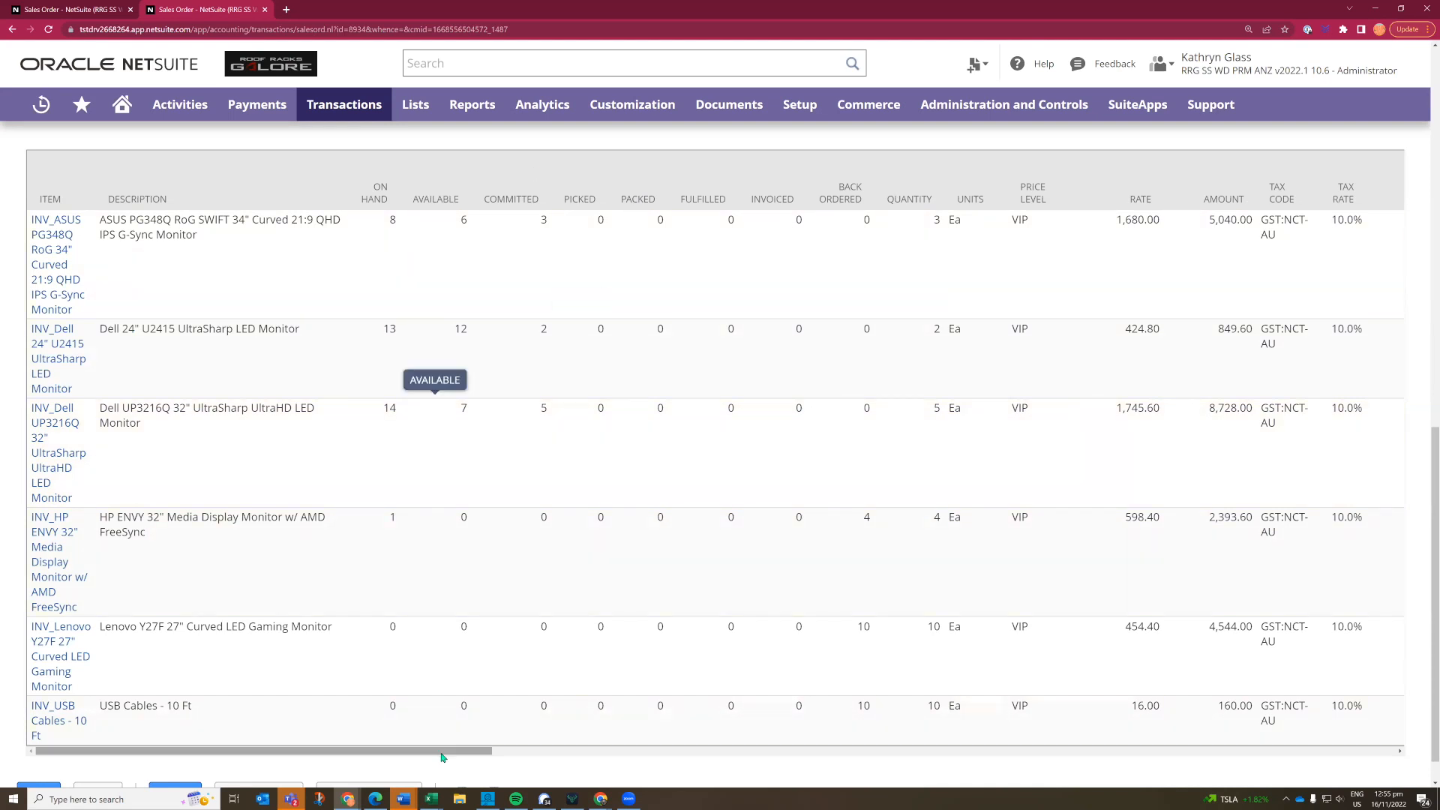
pyautogui.click(810, 750)
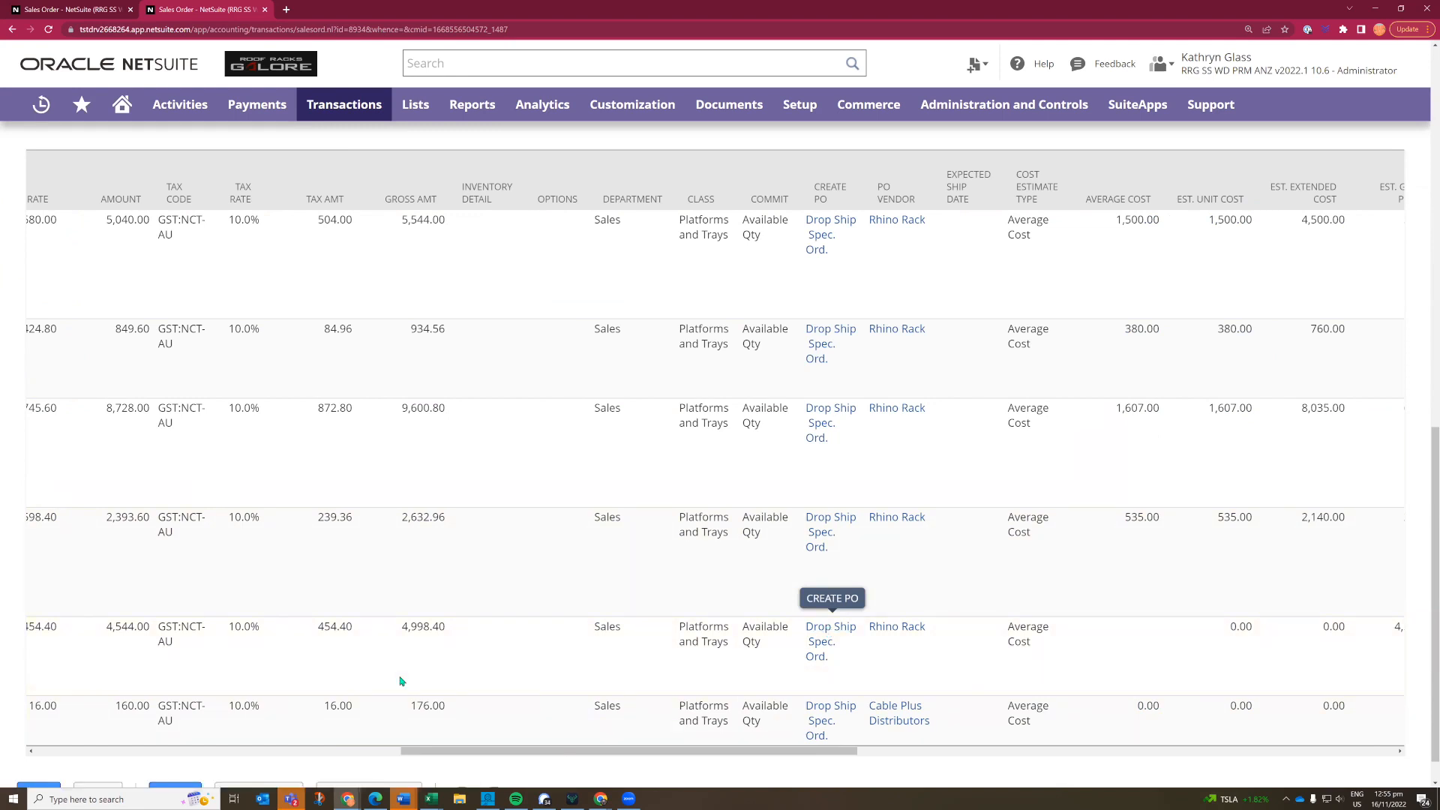
pyautogui.scroll(15, 387, 673)
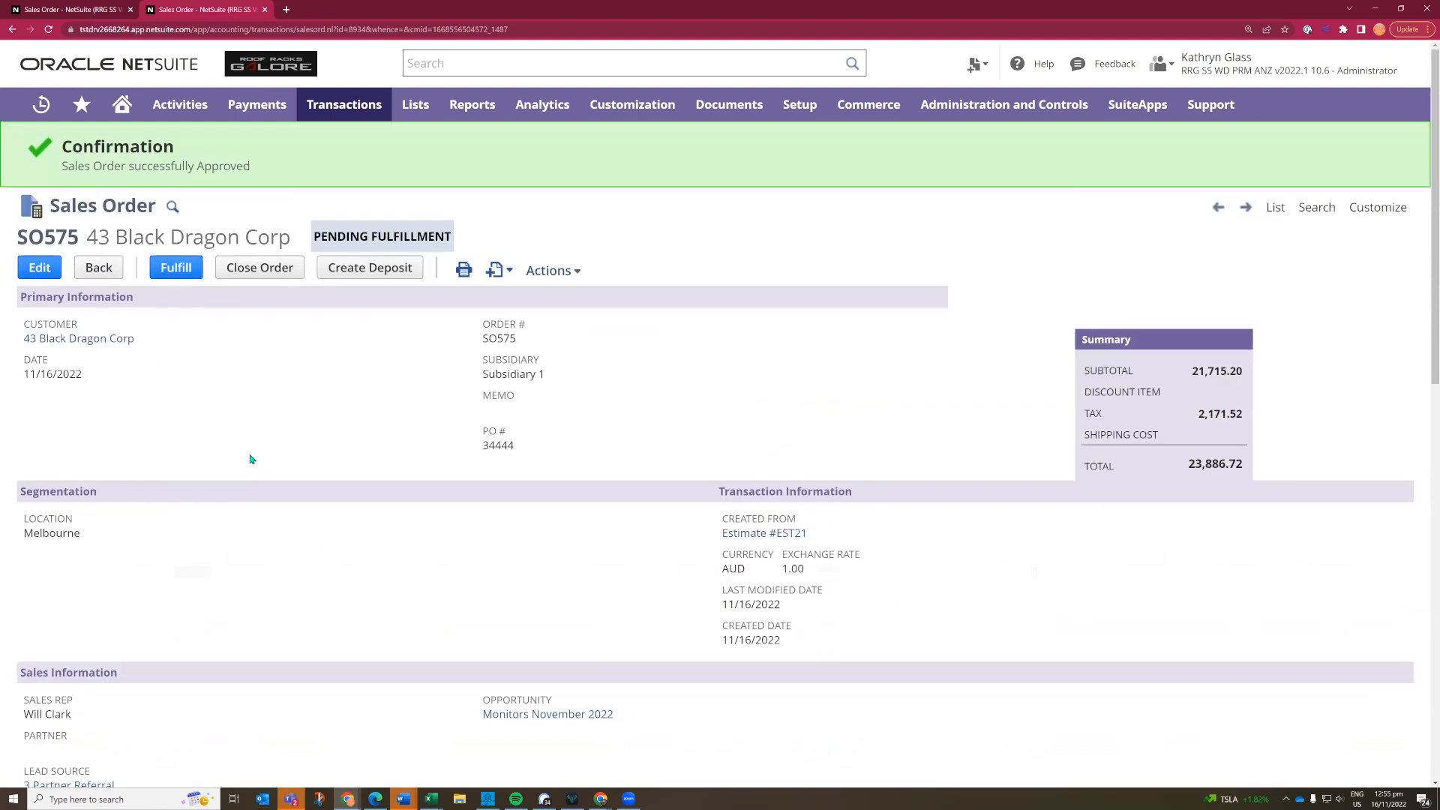
pyautogui.click(173, 270)
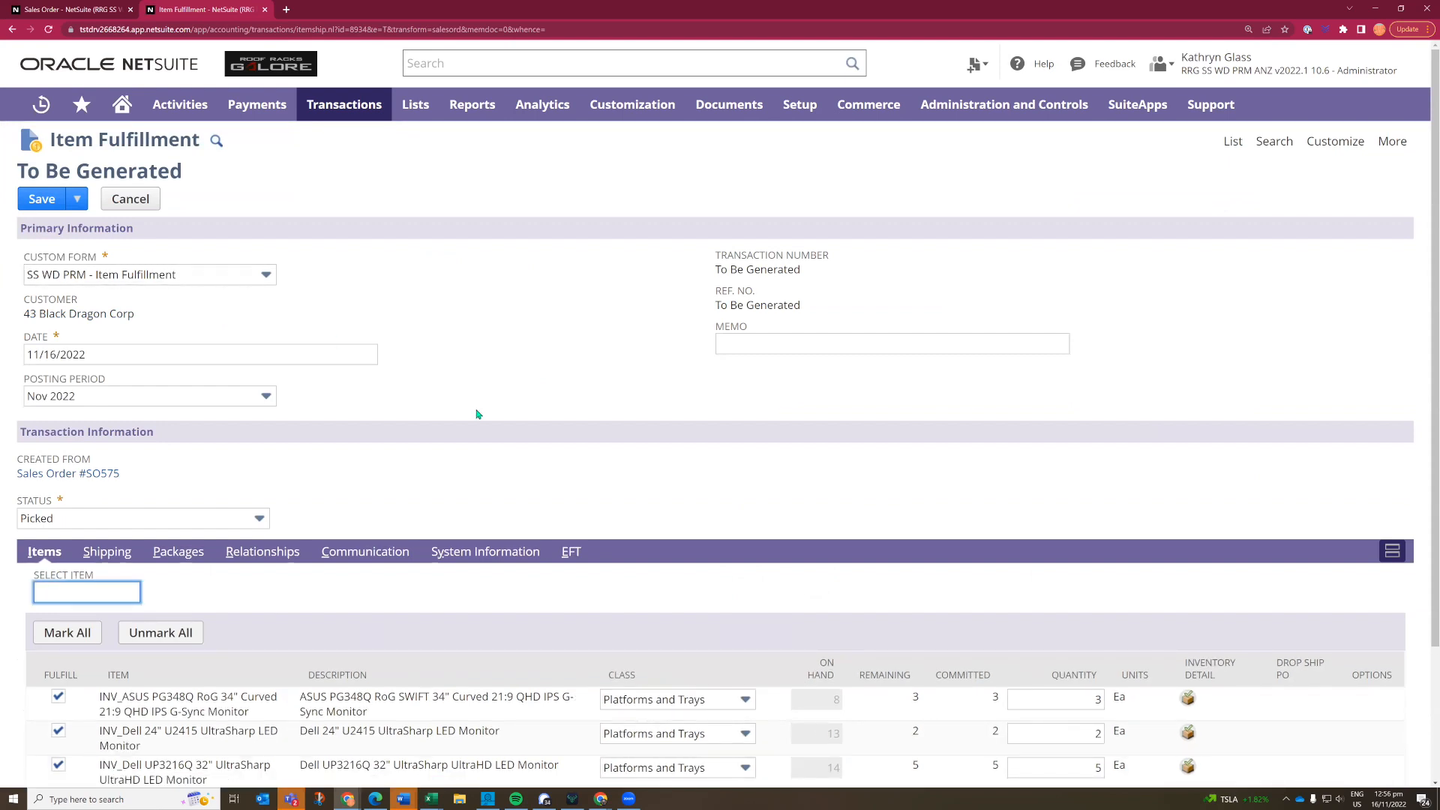
pyautogui.scroll(-3, 477, 414)
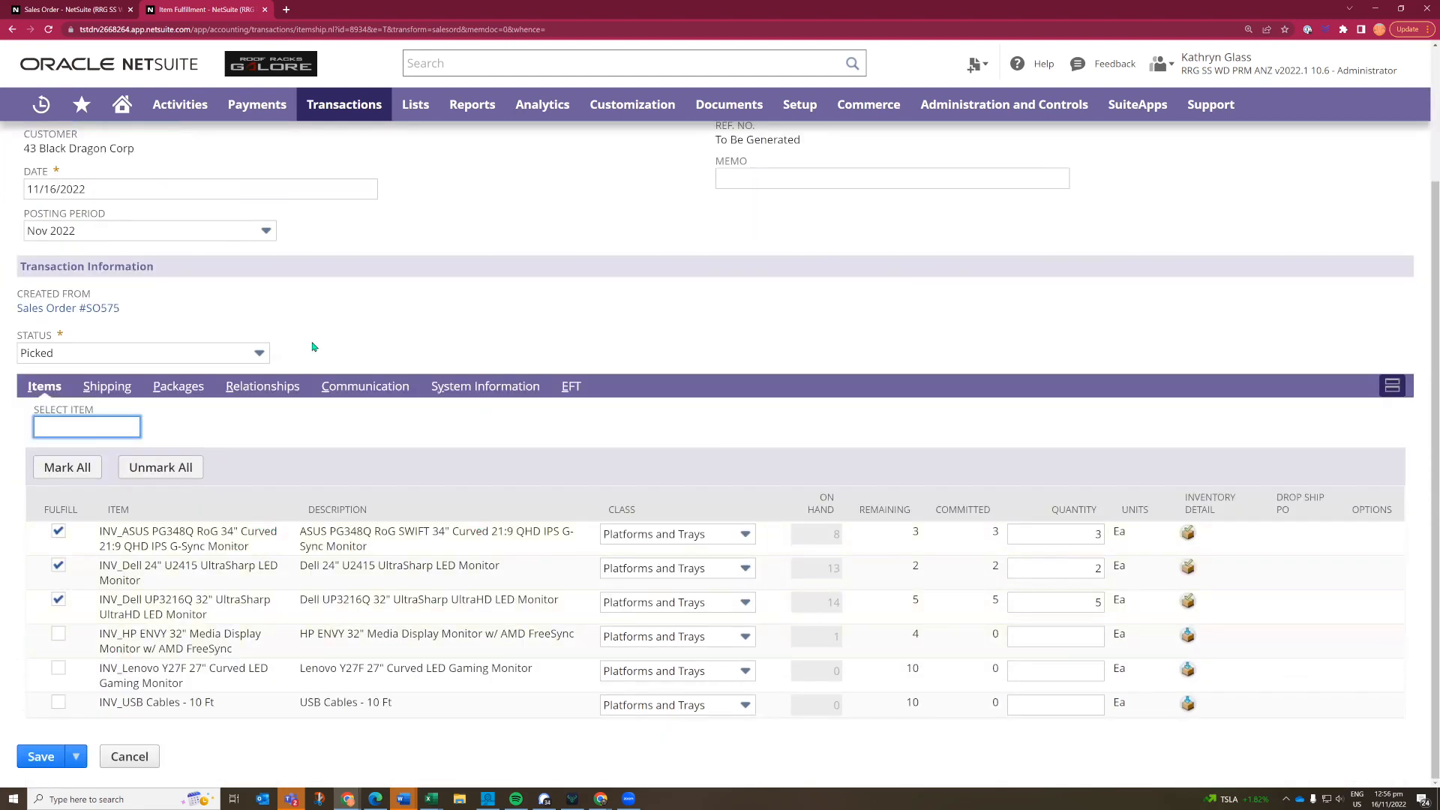
pyautogui.scroll(3, 48, 198)
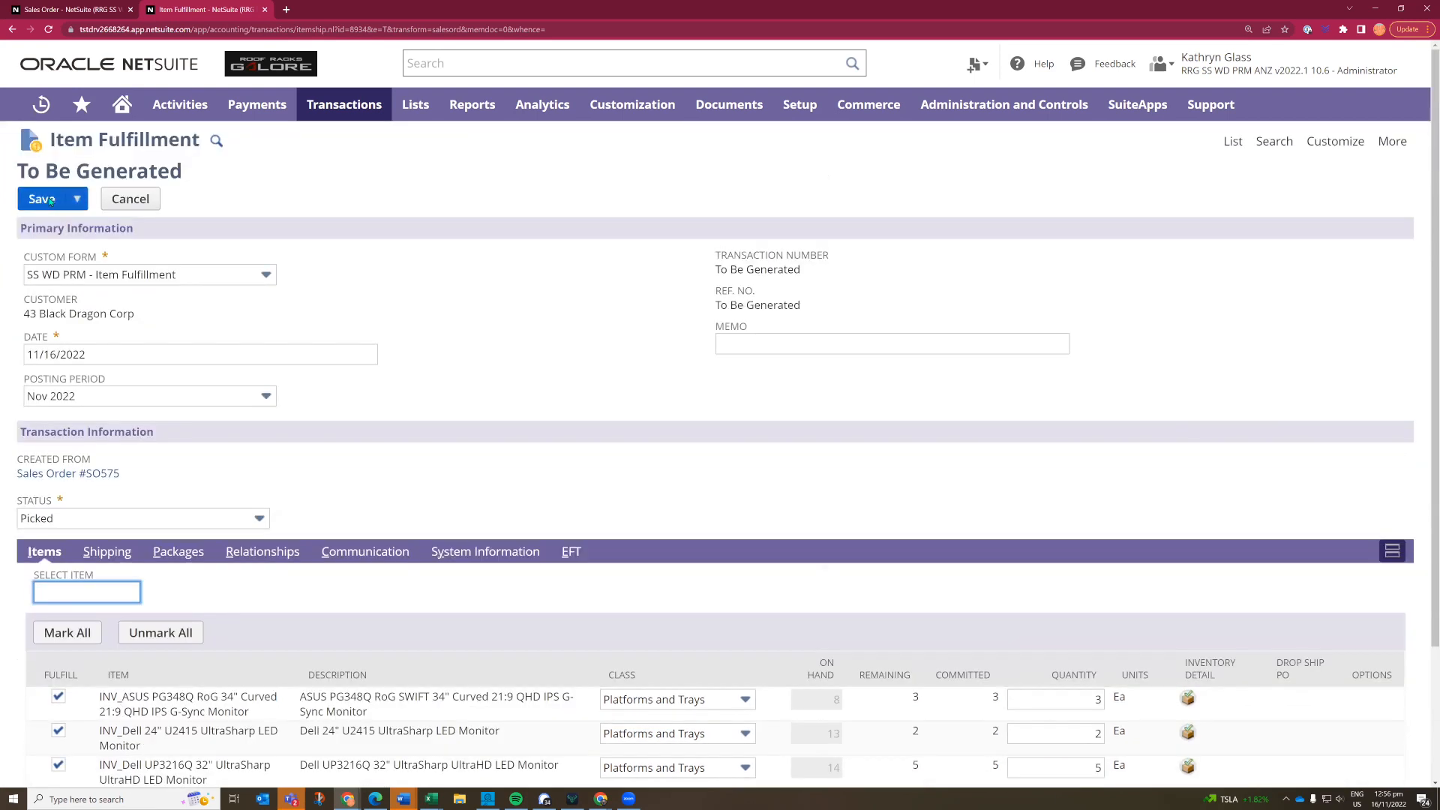
pyautogui.click(46, 199)
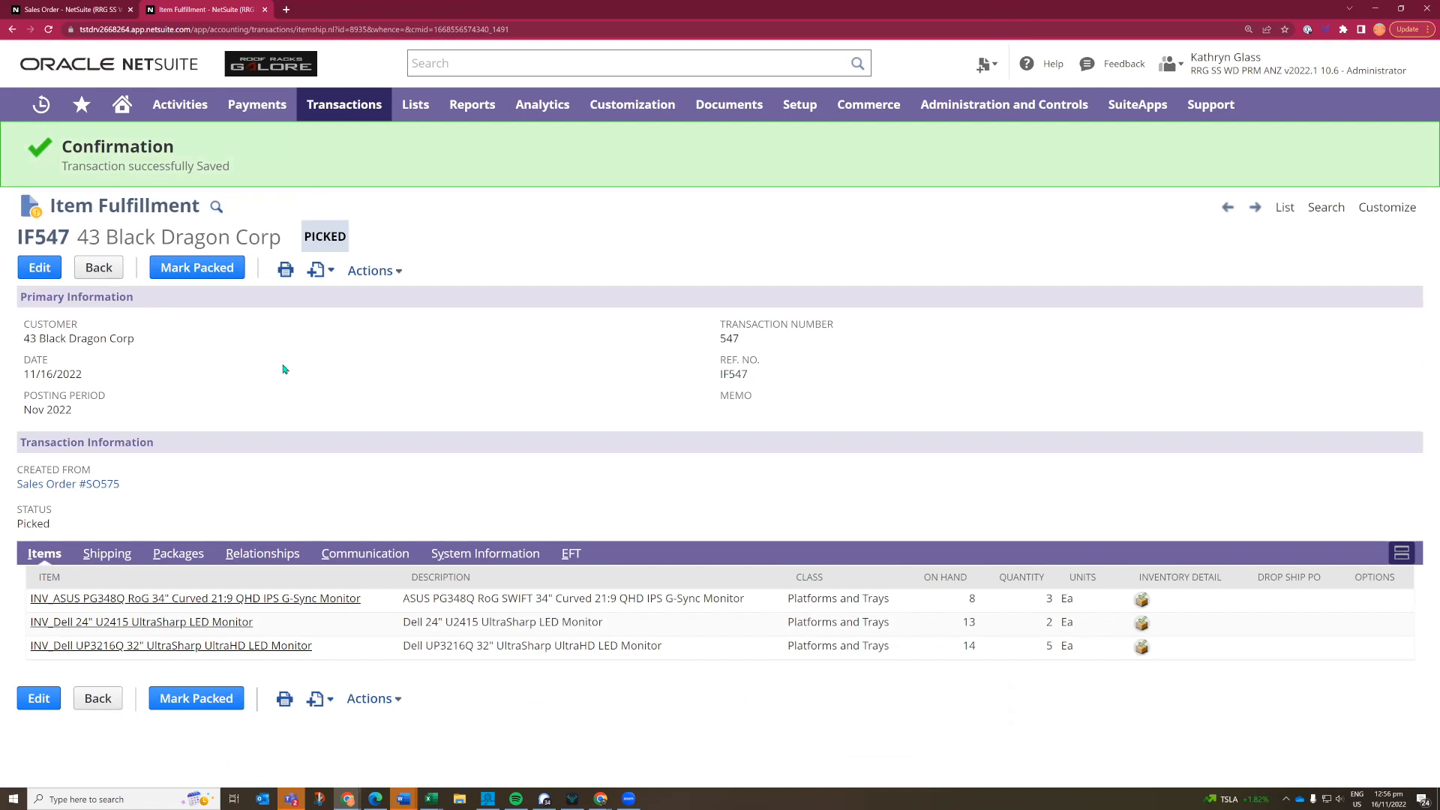
# - Mark the item fulfillment as packed and shipped, and view its package details
pyautogui.click(194, 268)
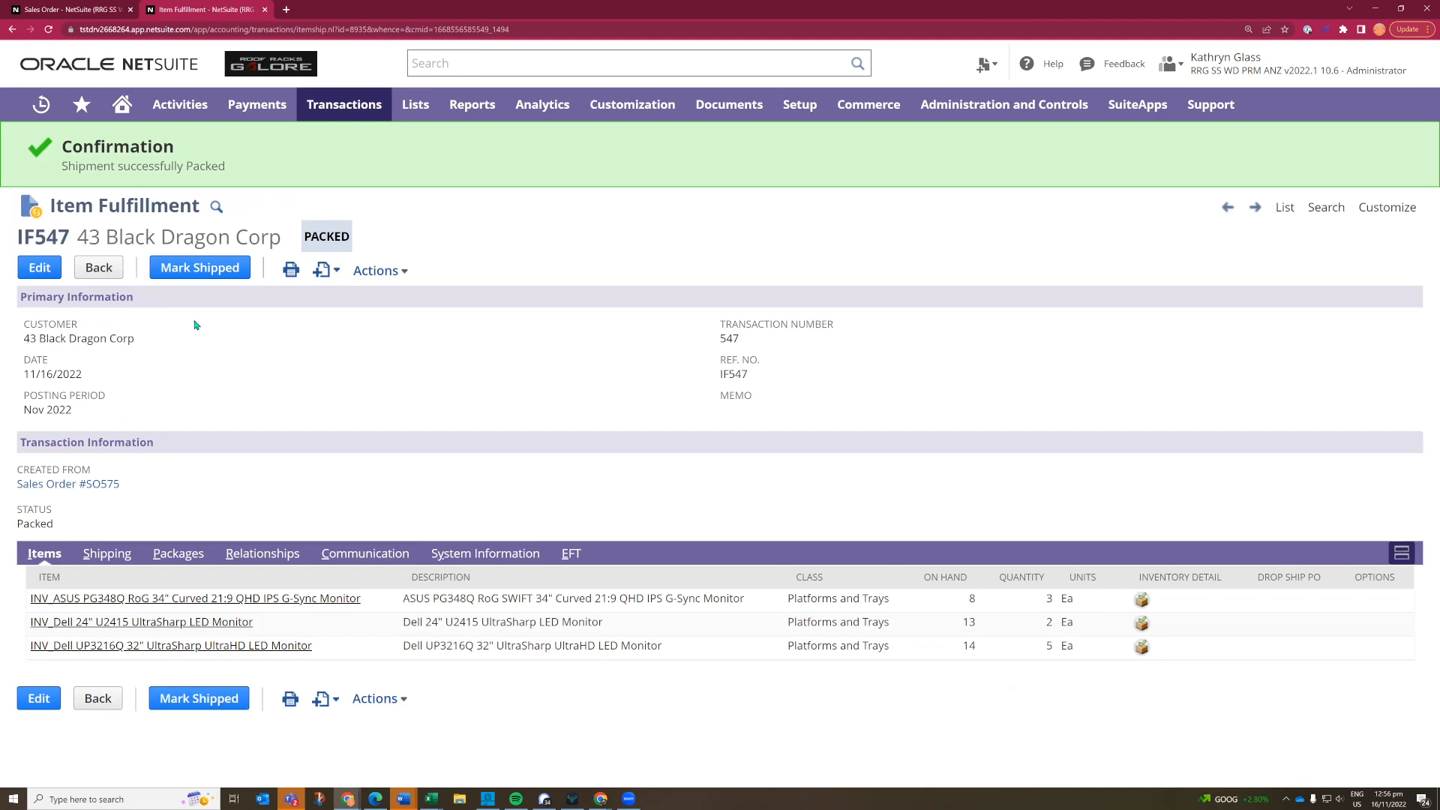
pyautogui.click(198, 273)
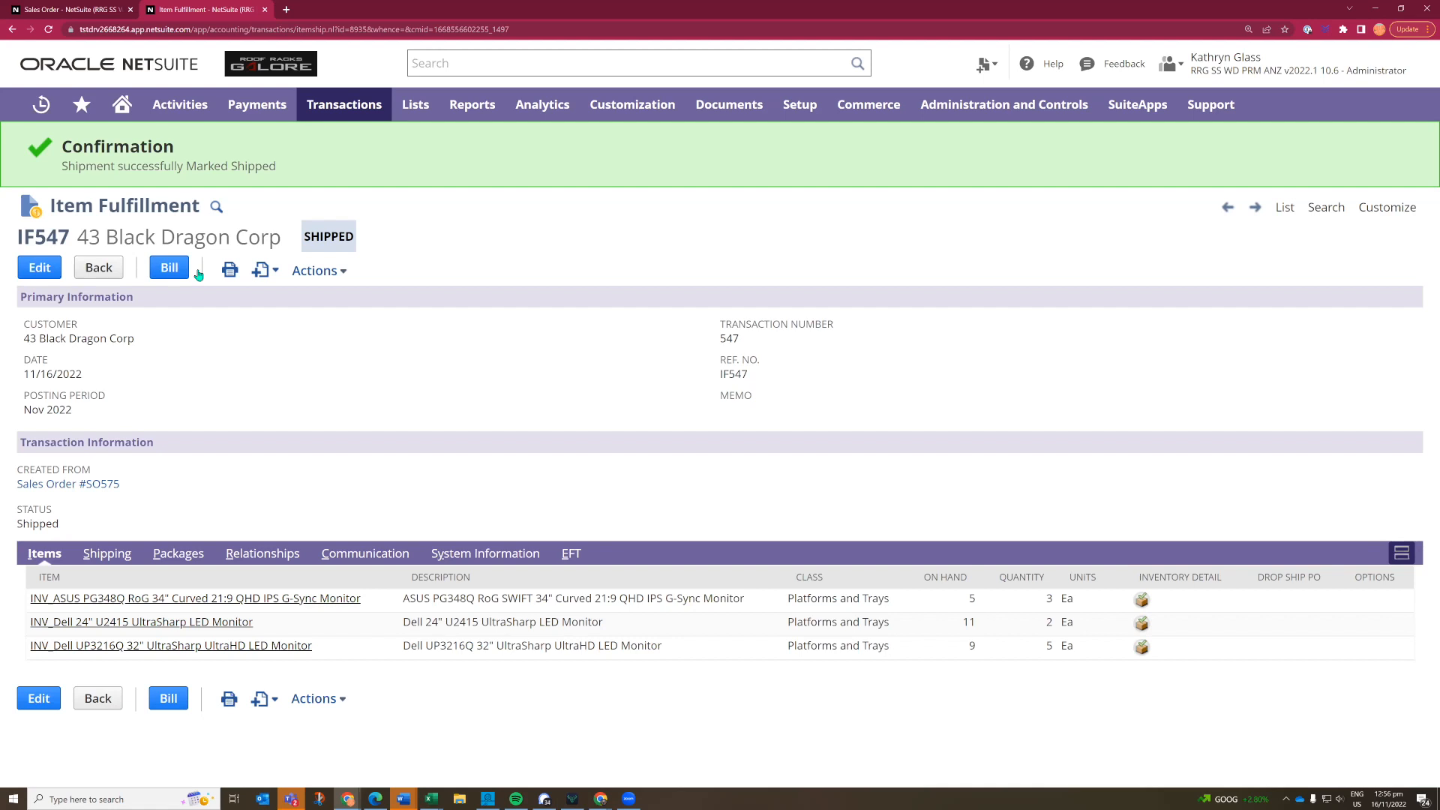
pyautogui.click(168, 561)
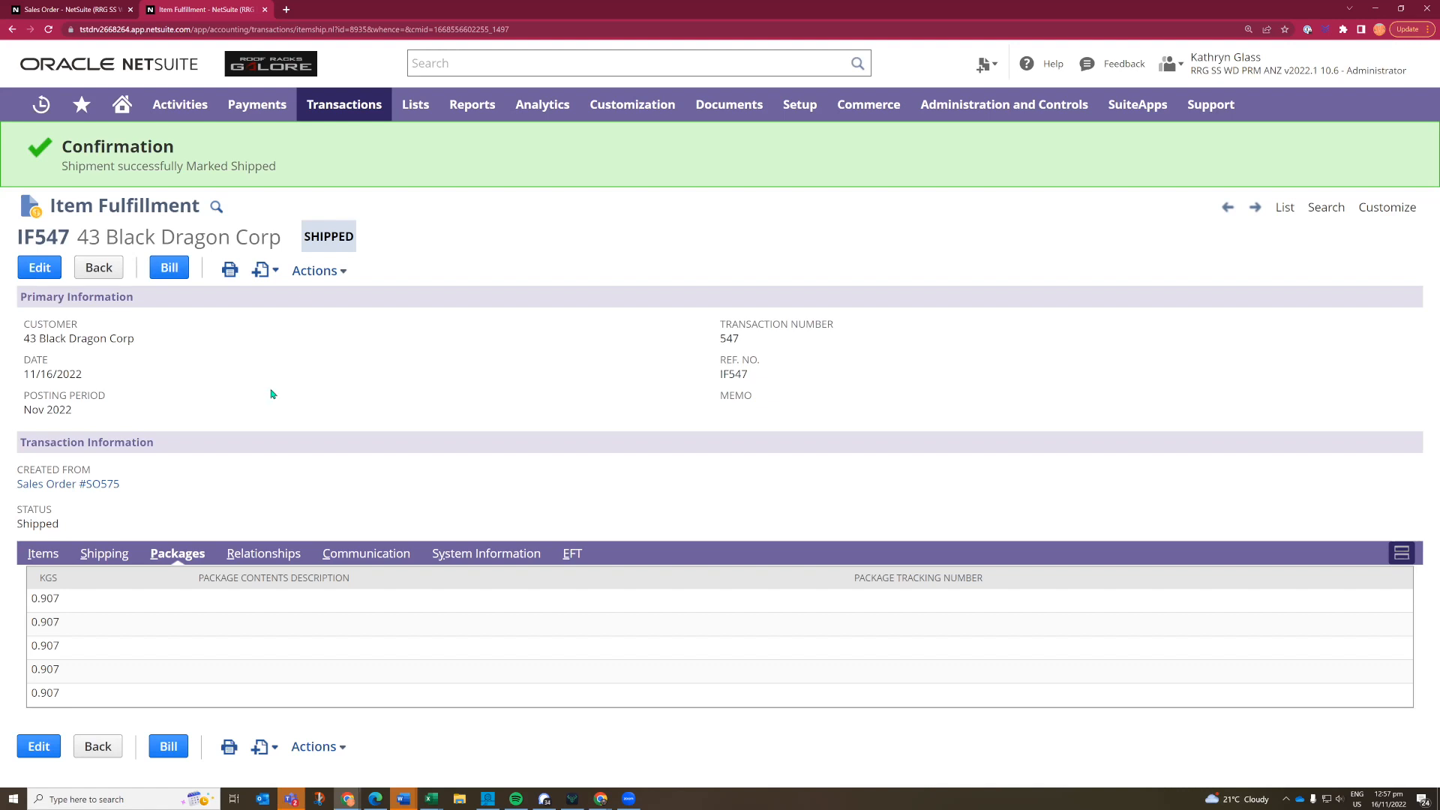
# - View the shipped item fulfillment's GL impact and return to the fulfillment record
pyautogui.moveTo(338, 270)
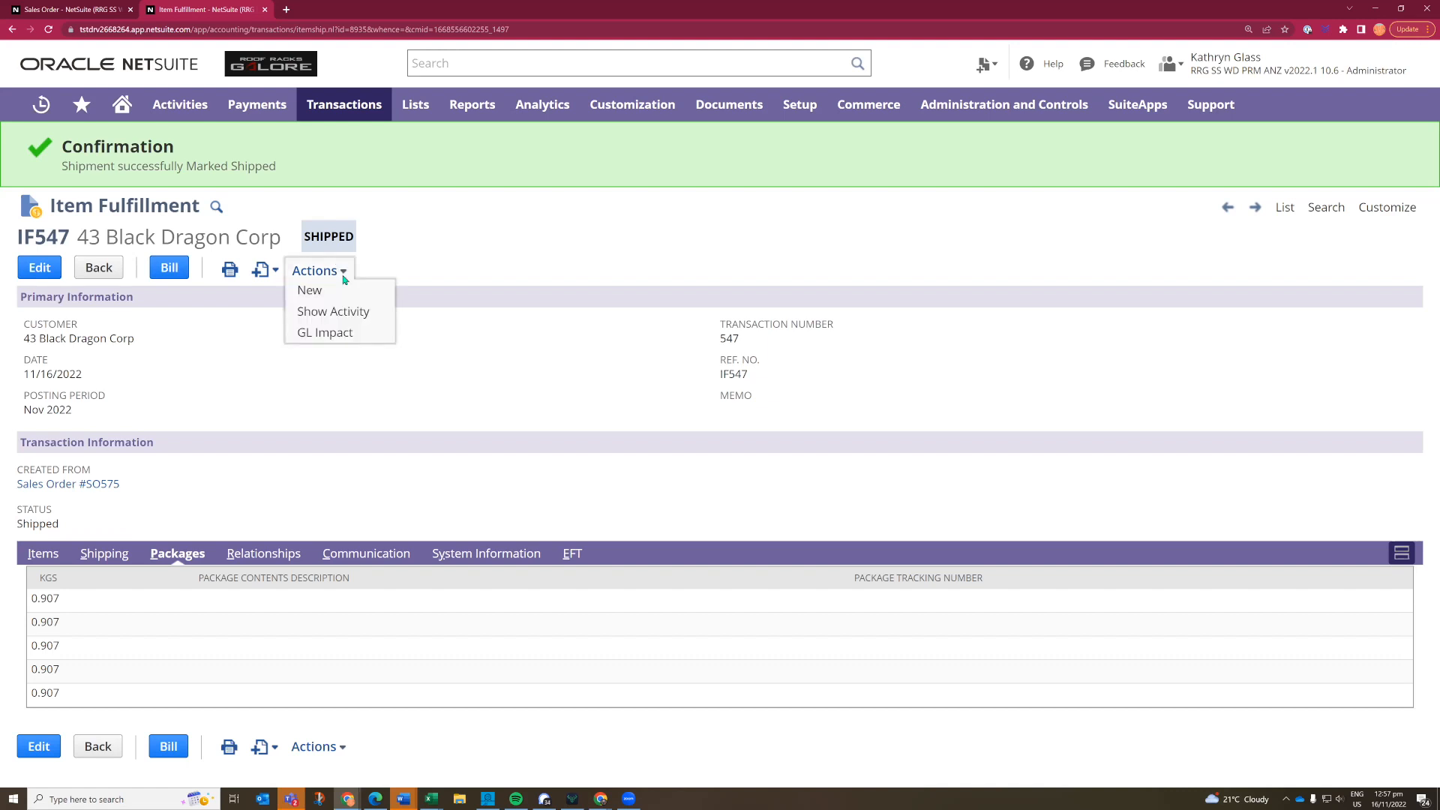
pyautogui.click(330, 335)
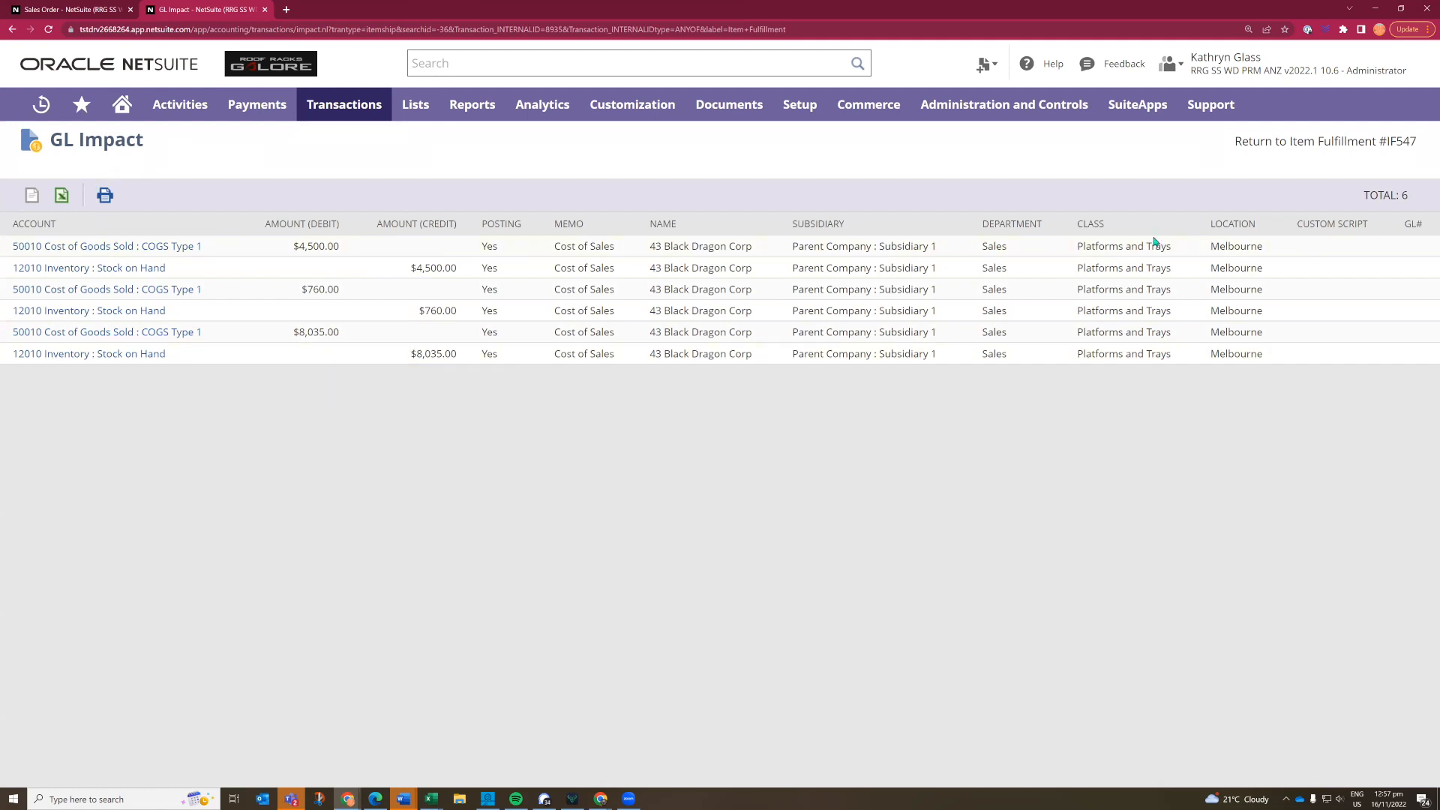
pyautogui.click(1251, 142)
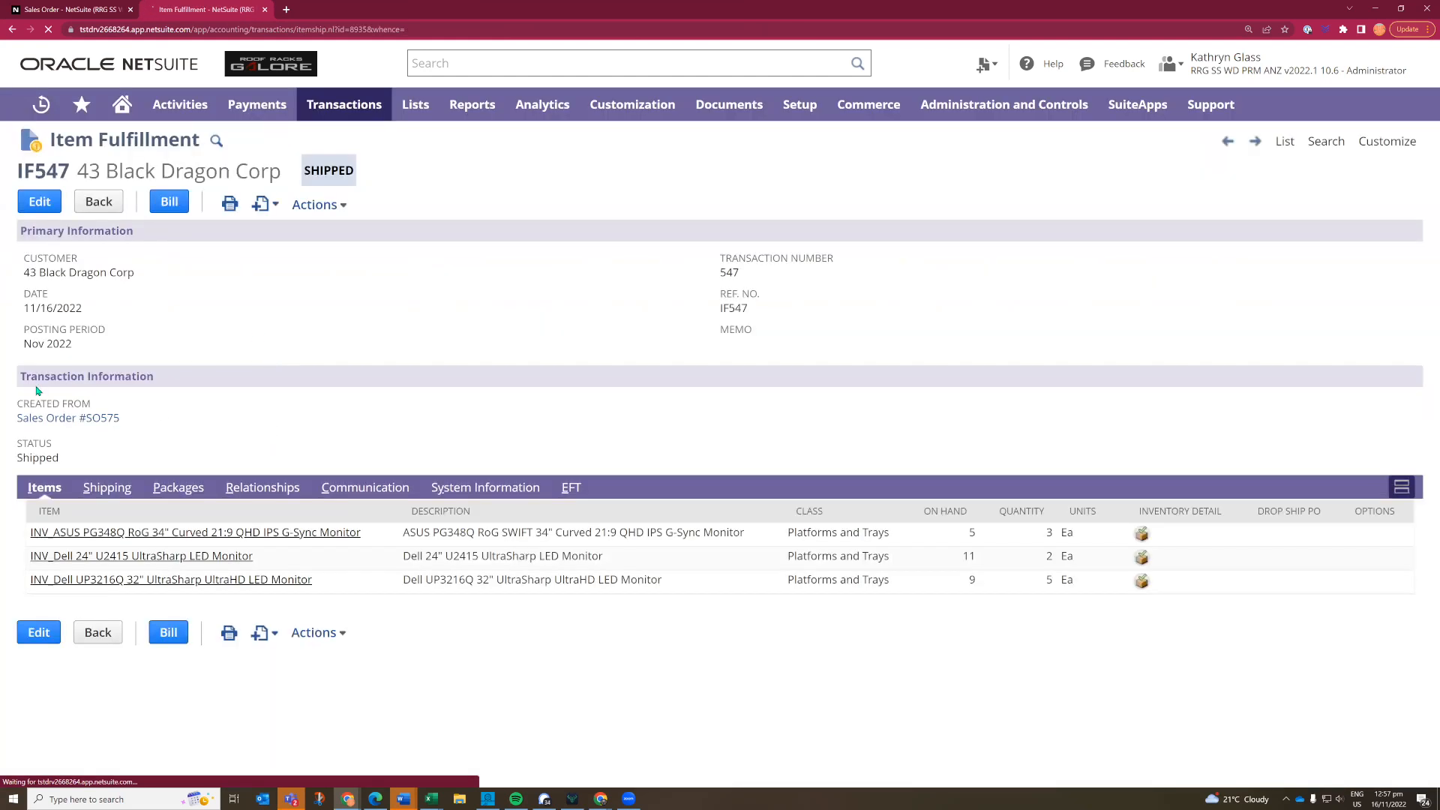
# - Return to the originating sales order and examine its status and each line's picked, packed, fulfilled, invoiced and back-ordered quantities
pyautogui.click(60, 423)
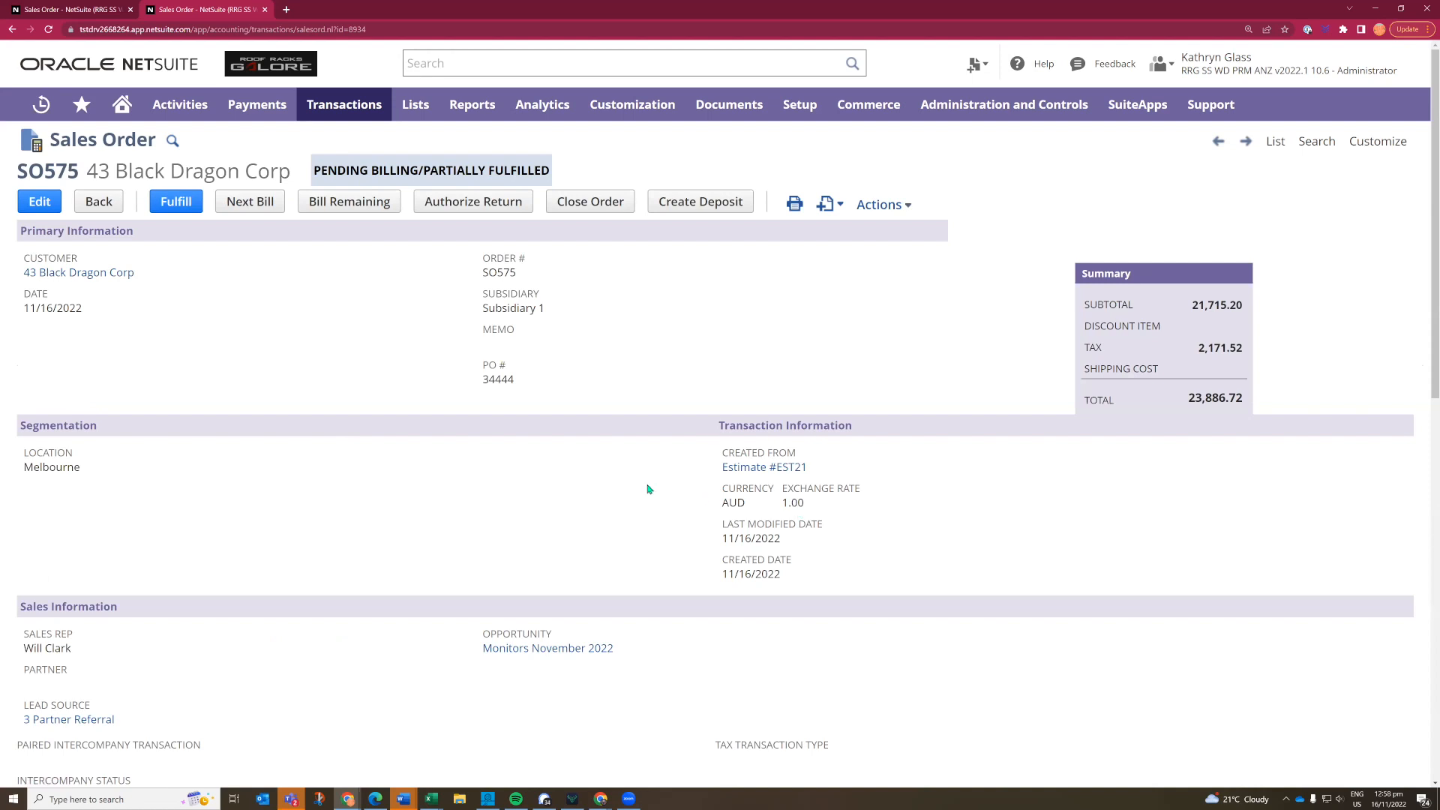
pyautogui.scroll(-5, 506, 526)
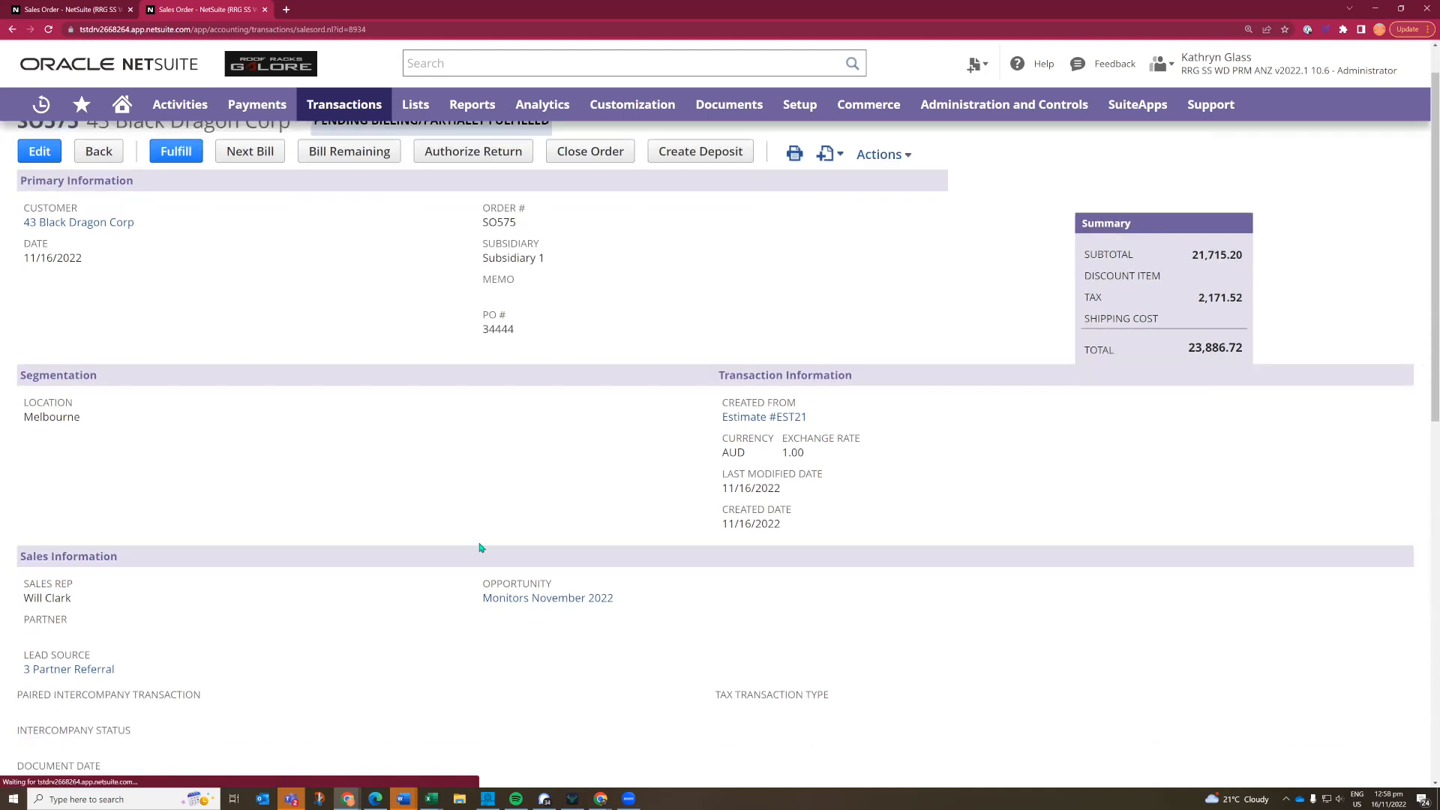
pyautogui.scroll(-3, 501, 547)
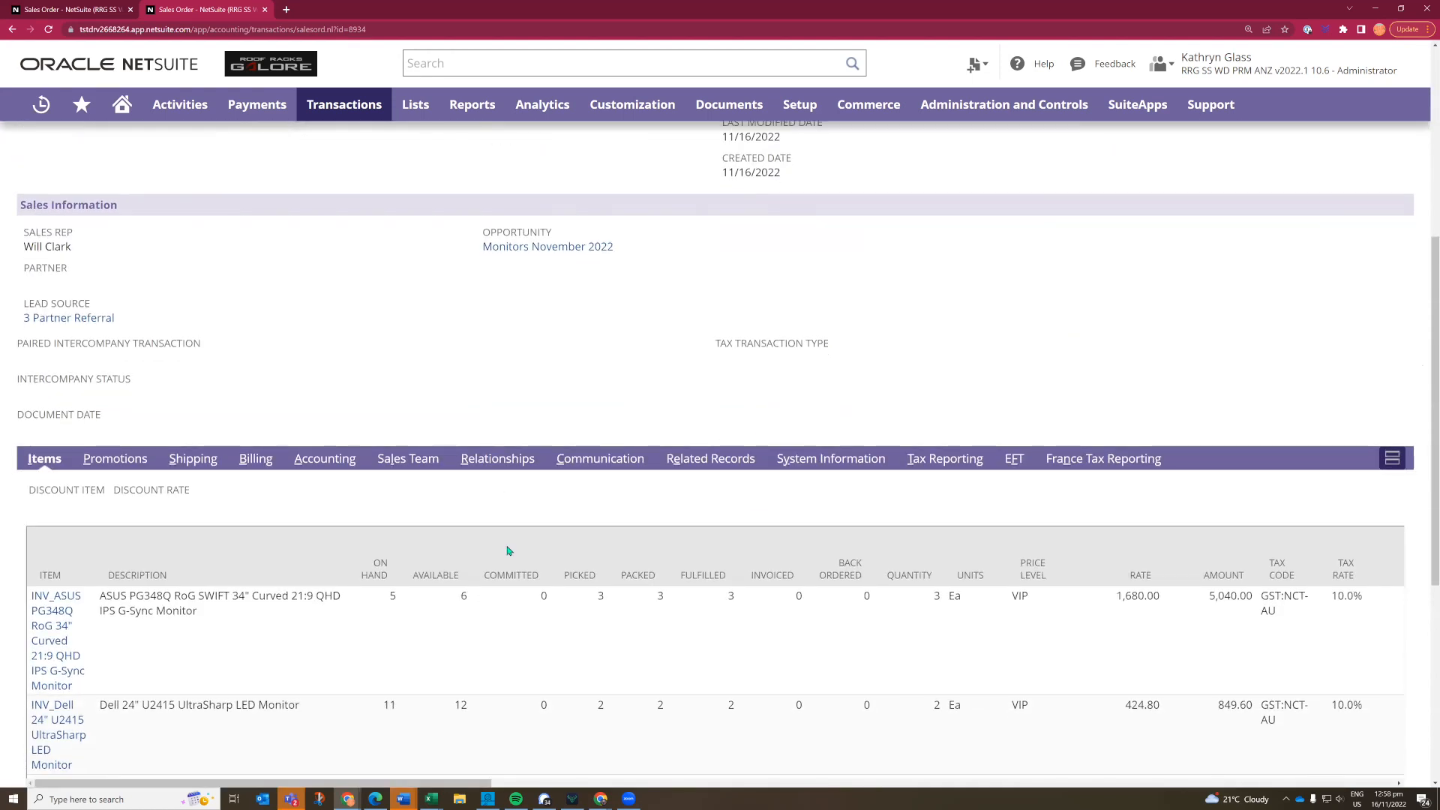
pyautogui.scroll(-1, 780, 507)
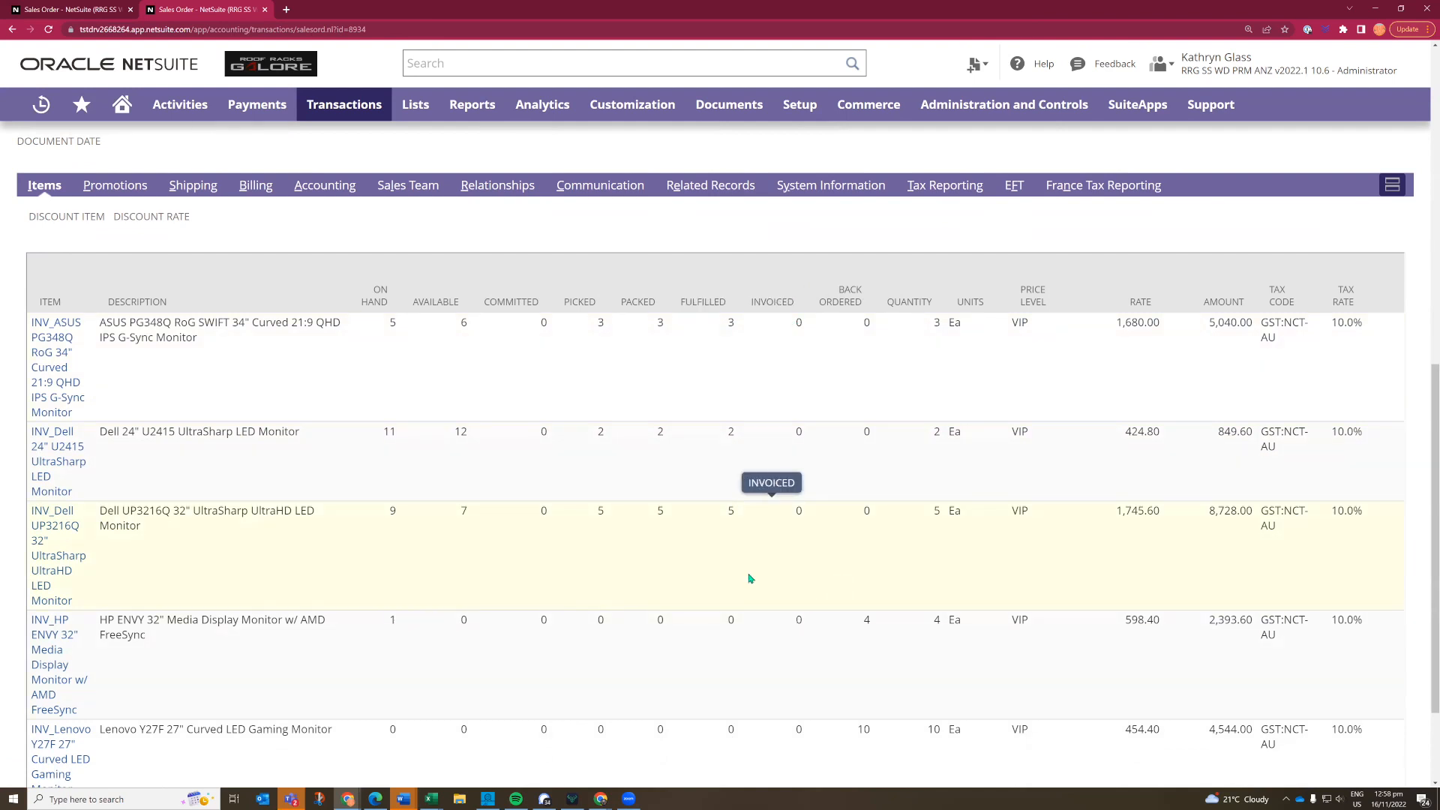
pyautogui.scroll(1, 750, 576)
pyautogui.scroll(7, 748, 573)
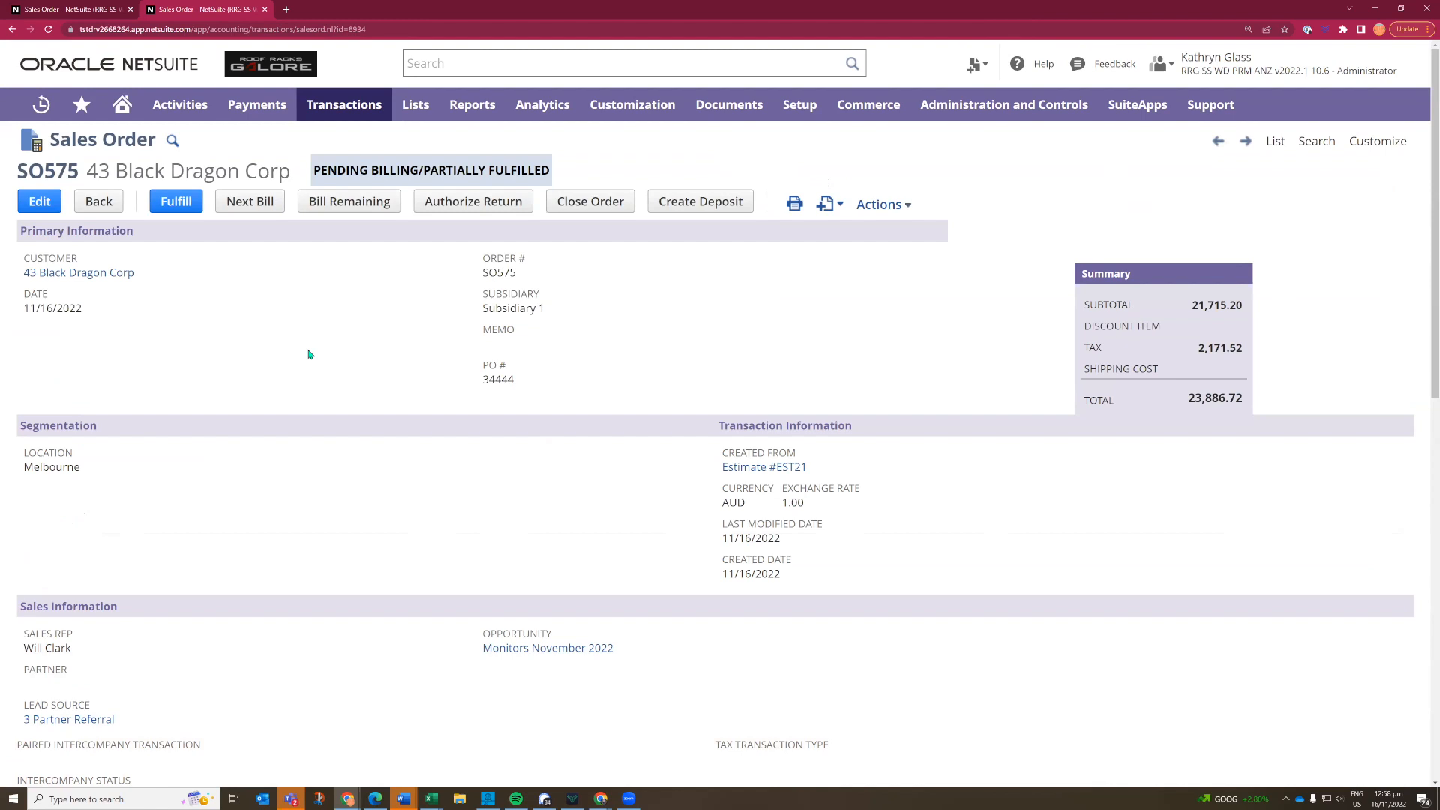
pyautogui.scroll(-1, 311, 452)
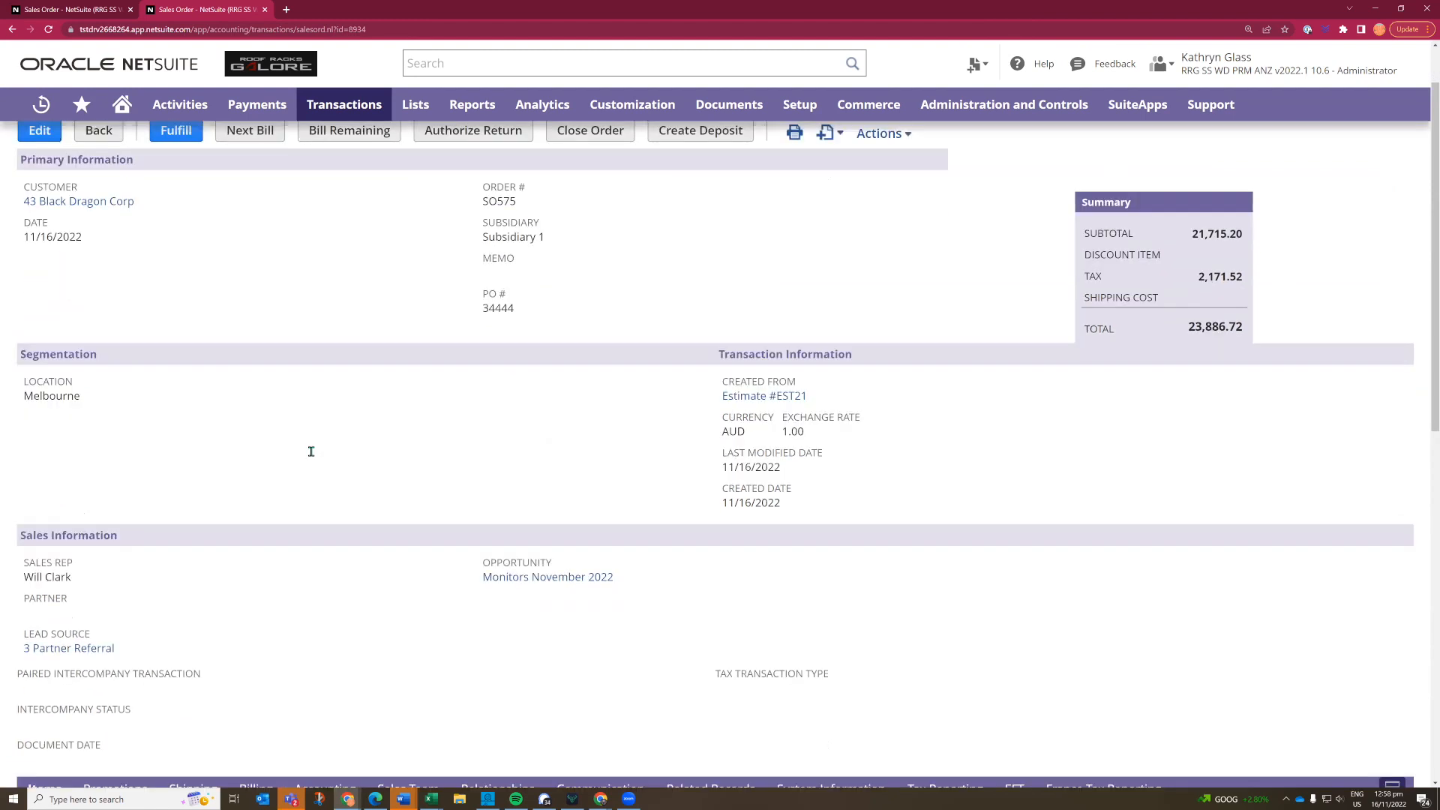
pyautogui.scroll(-9, 311, 452)
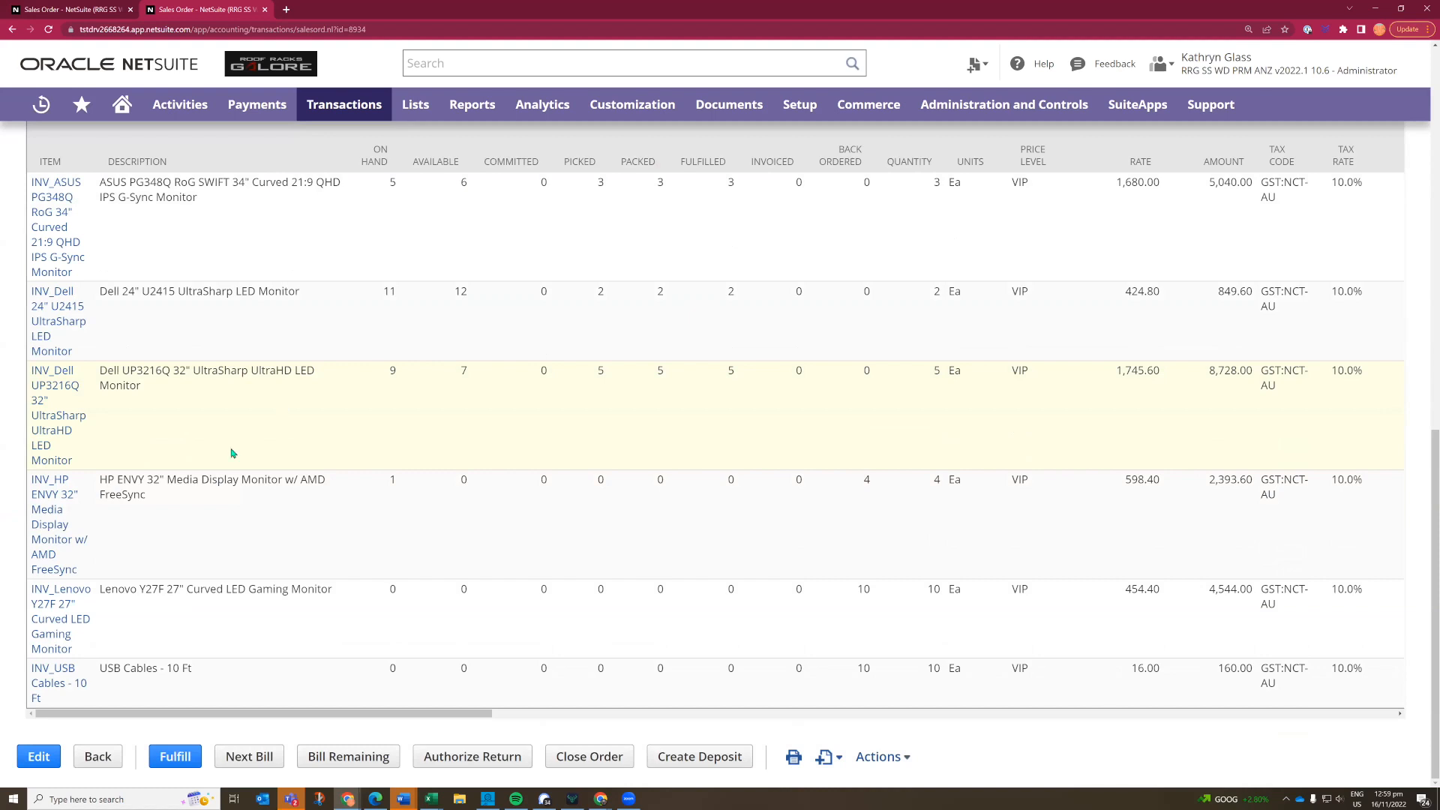
pyautogui.scroll(10, 216, 479)
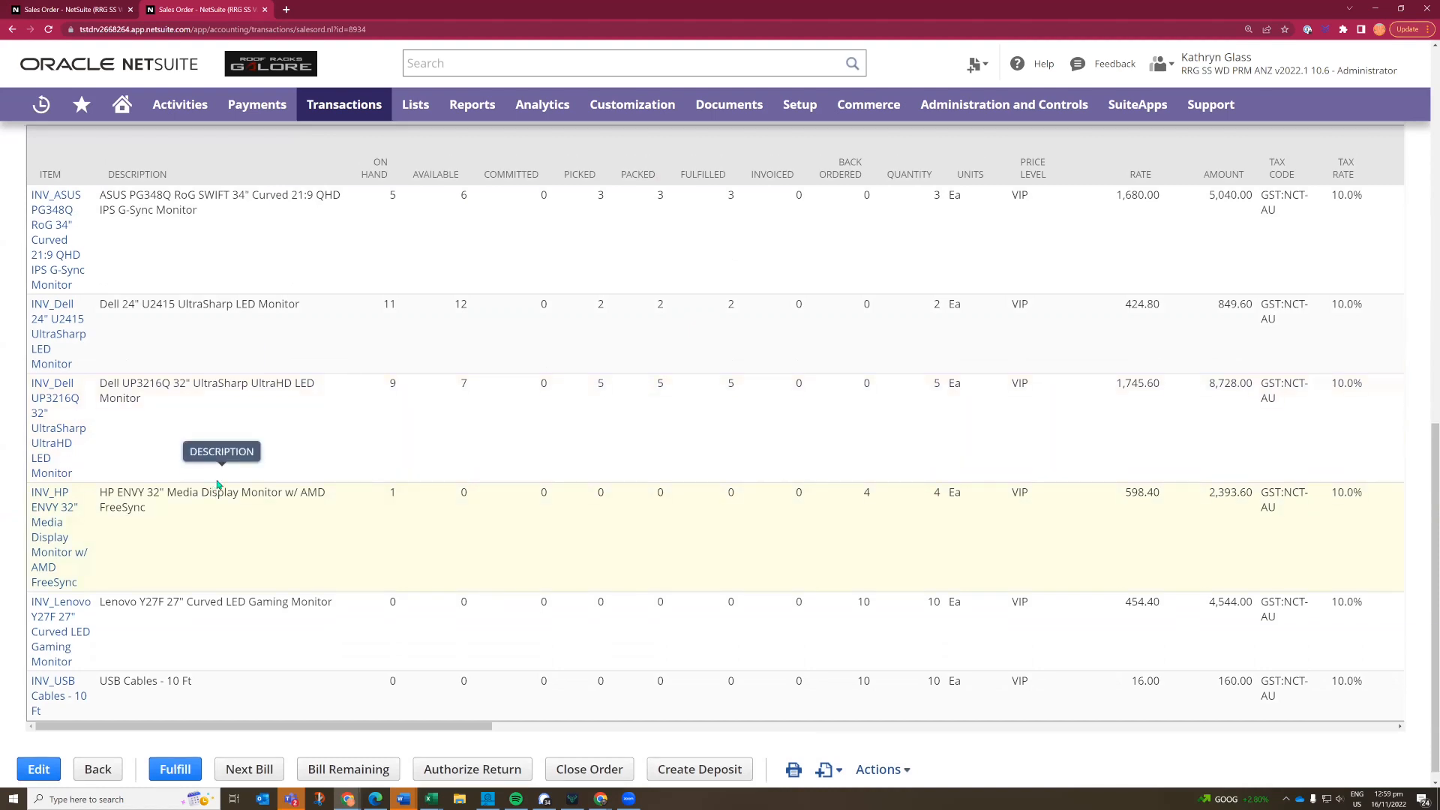
# - Open the Order Items page from the saved shortcuts and display its reorder point items
pyautogui.moveTo(81, 104)
pyautogui.click(100, 171)
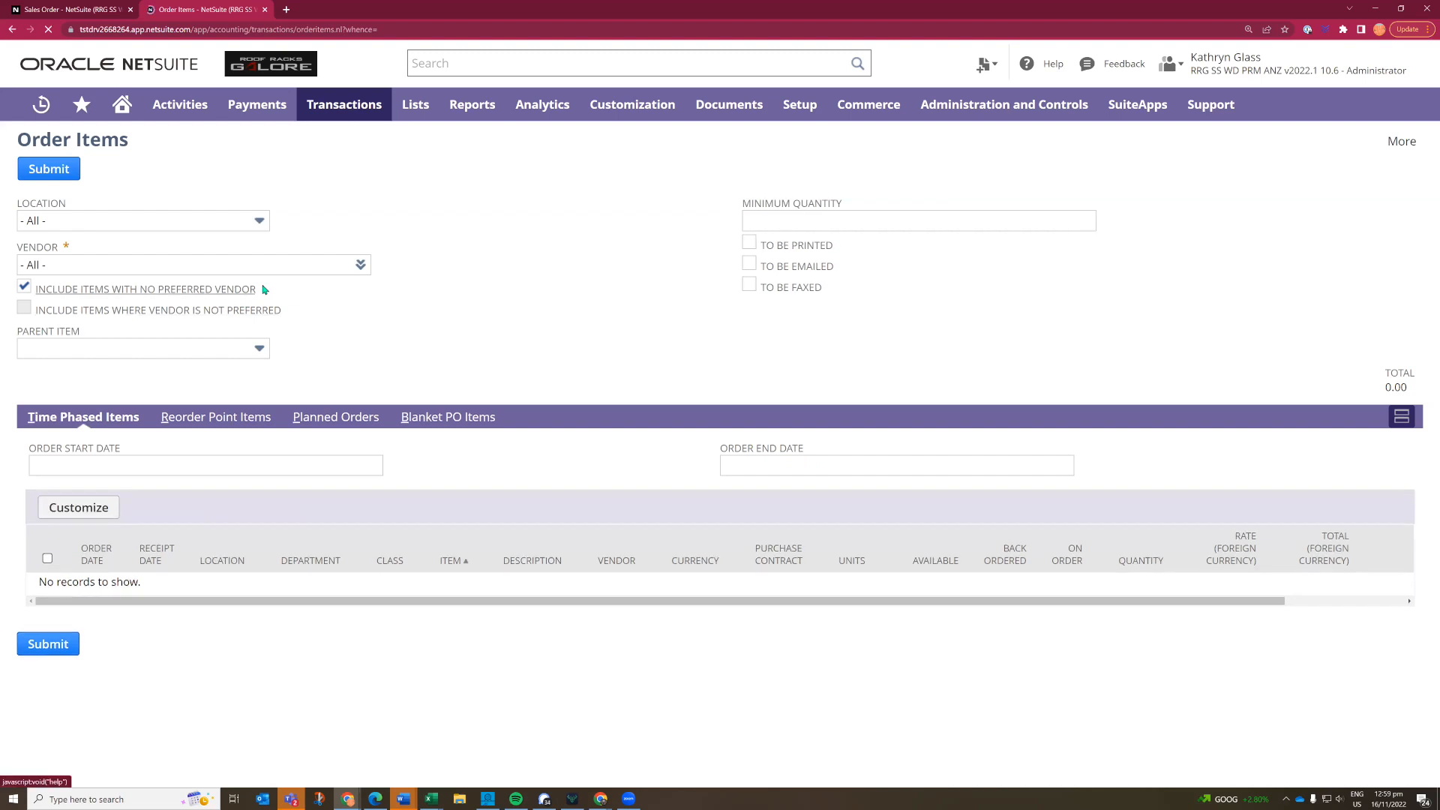
pyautogui.click(219, 418)
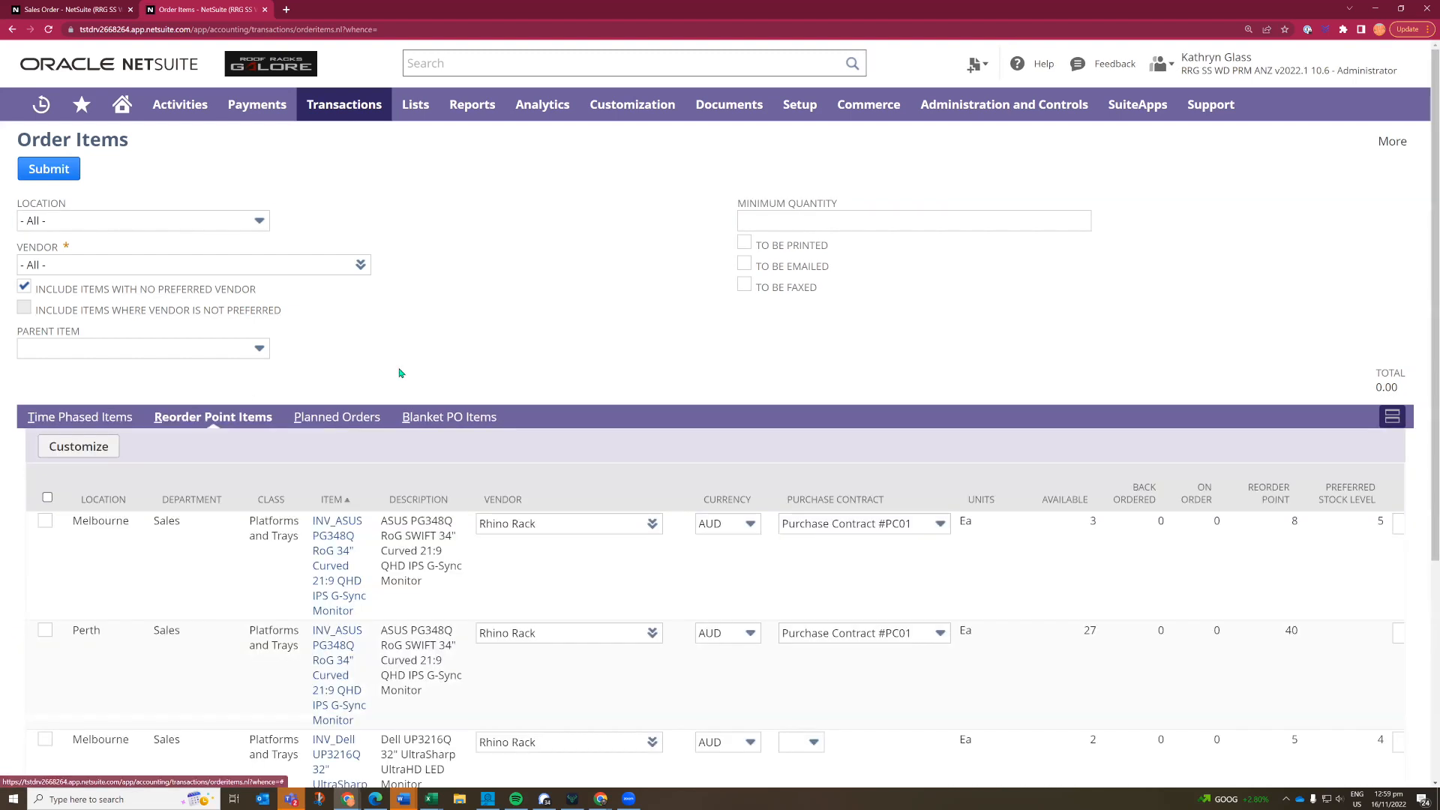
# - Examine the reorder point items' vendors, available and back-ordered stock, reorder points, preferred stock levels, suggested order quantities and rates
pyautogui.scroll(-1, 398, 368)
pyautogui.scroll(-3, 398, 368)
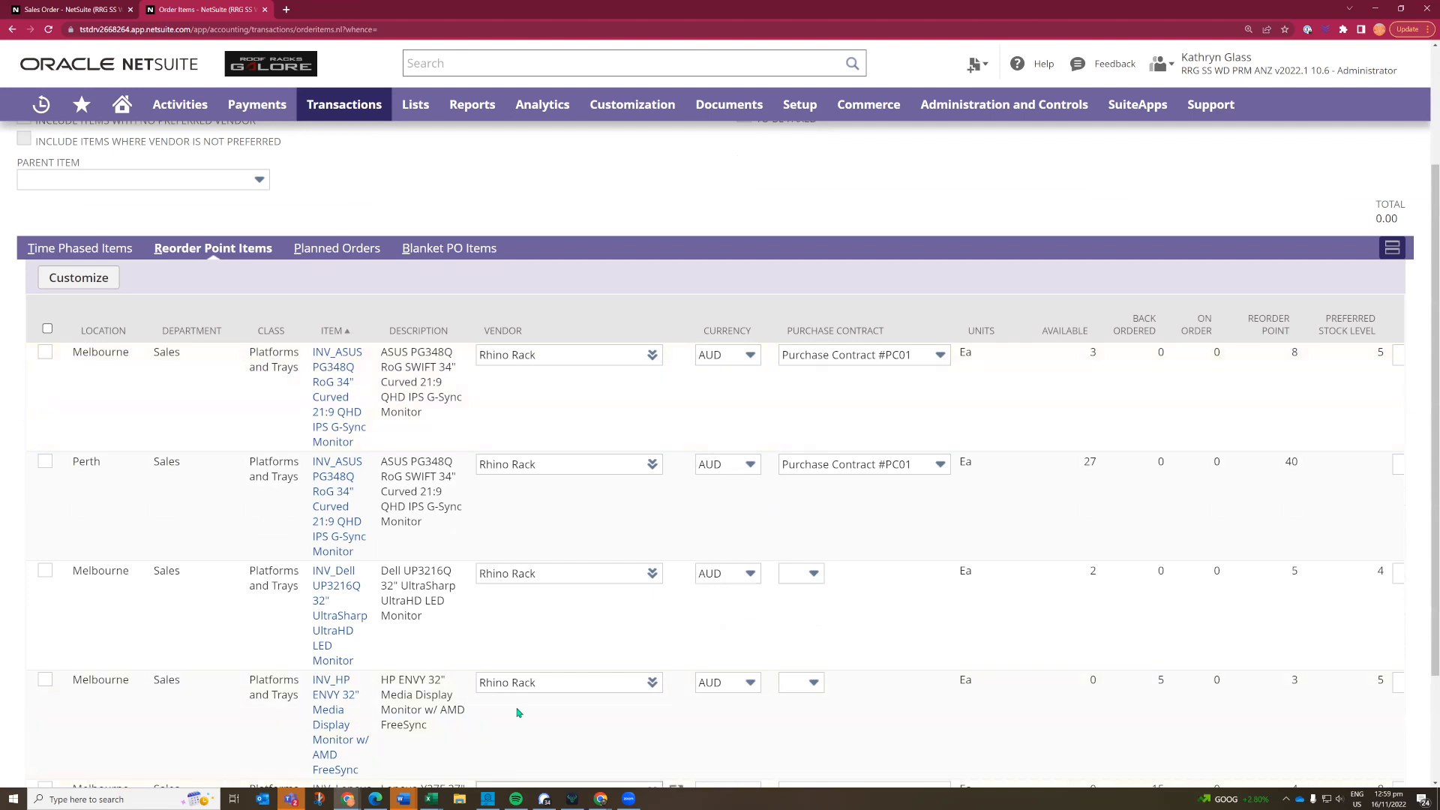
pyautogui.scroll(-1, 520, 731)
pyautogui.scroll(-3, 516, 719)
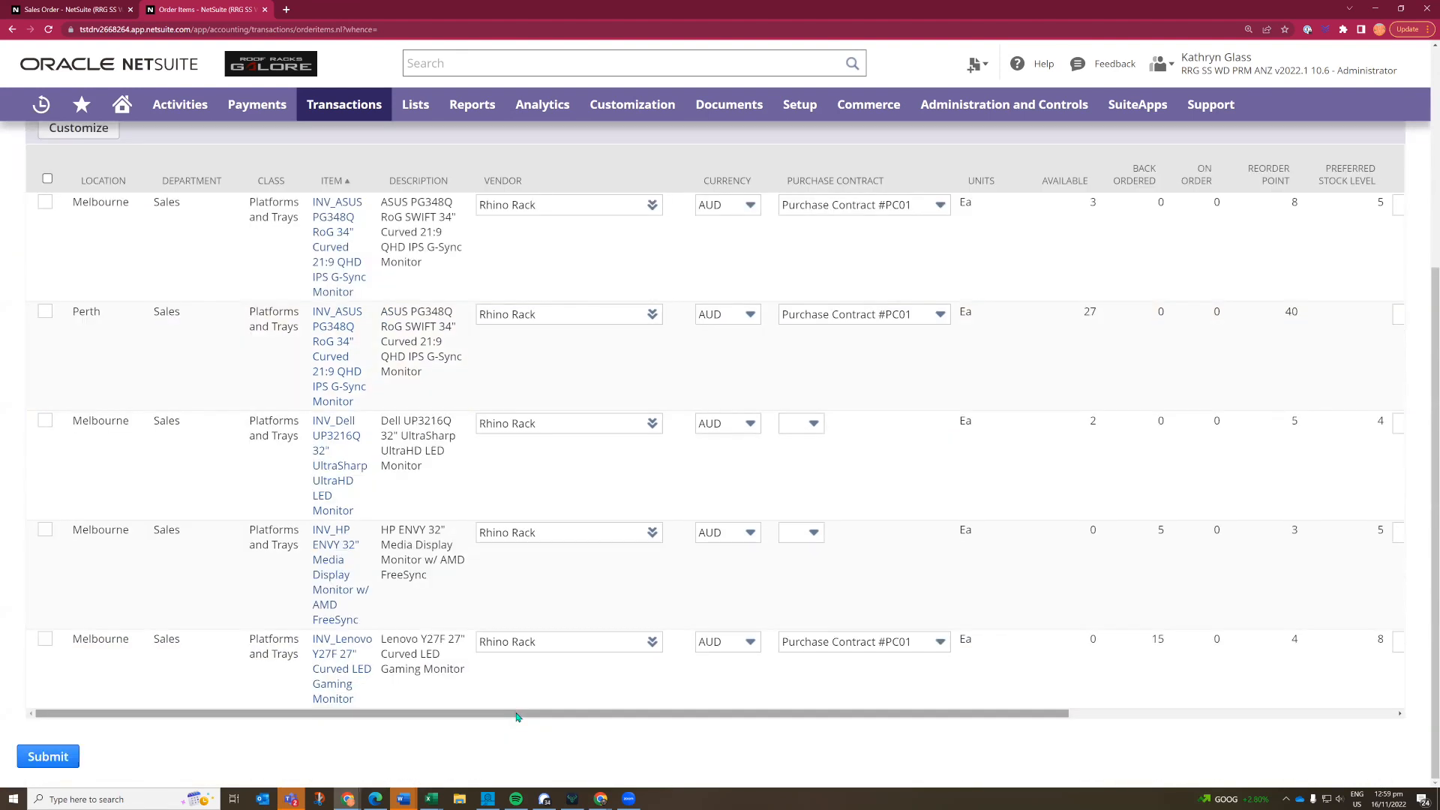
pyautogui.moveTo(746, 713); pyautogui.dragTo(792, 719)
pyautogui.hscroll(5, 791, 719)
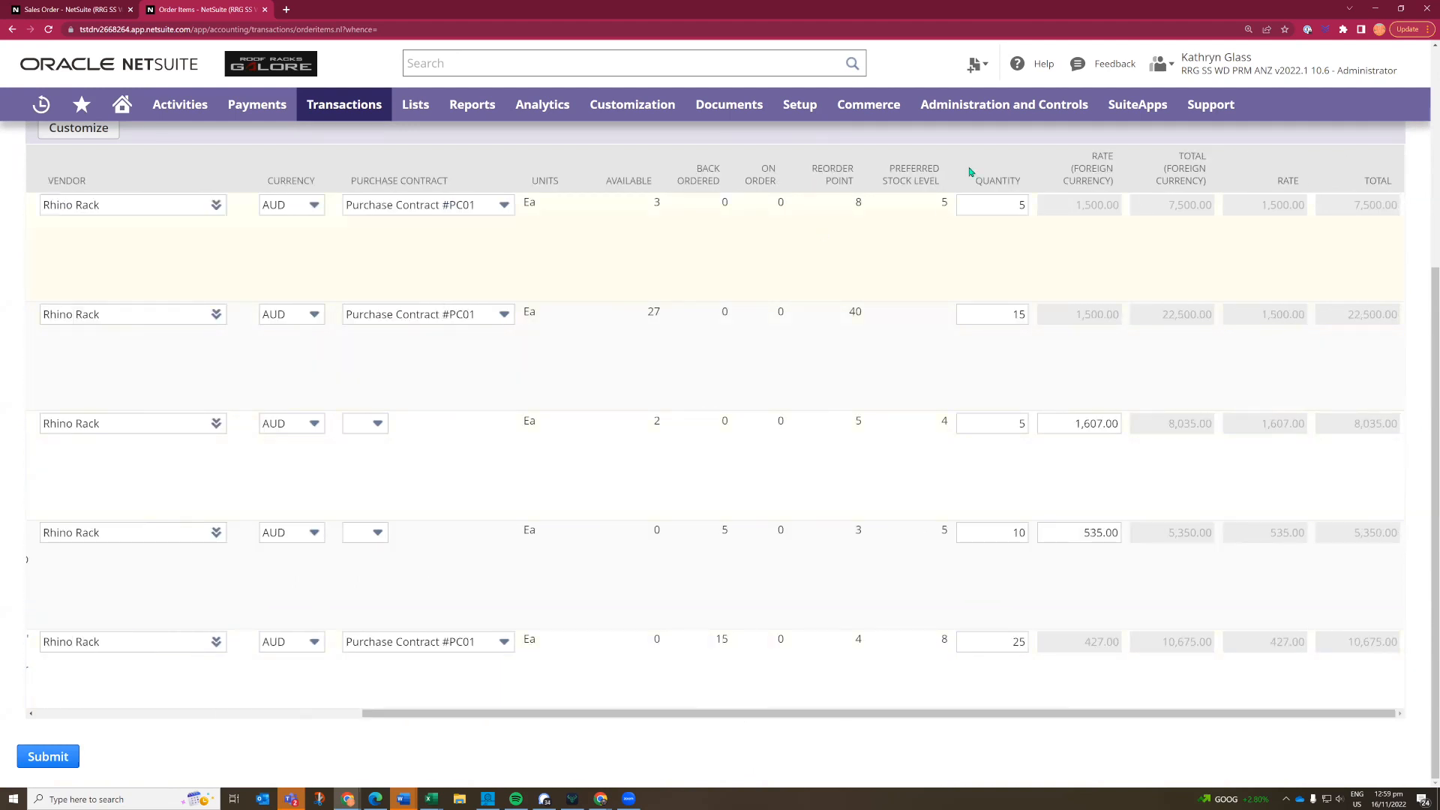
pyautogui.click(995, 531)
pyautogui.click(1072, 418)
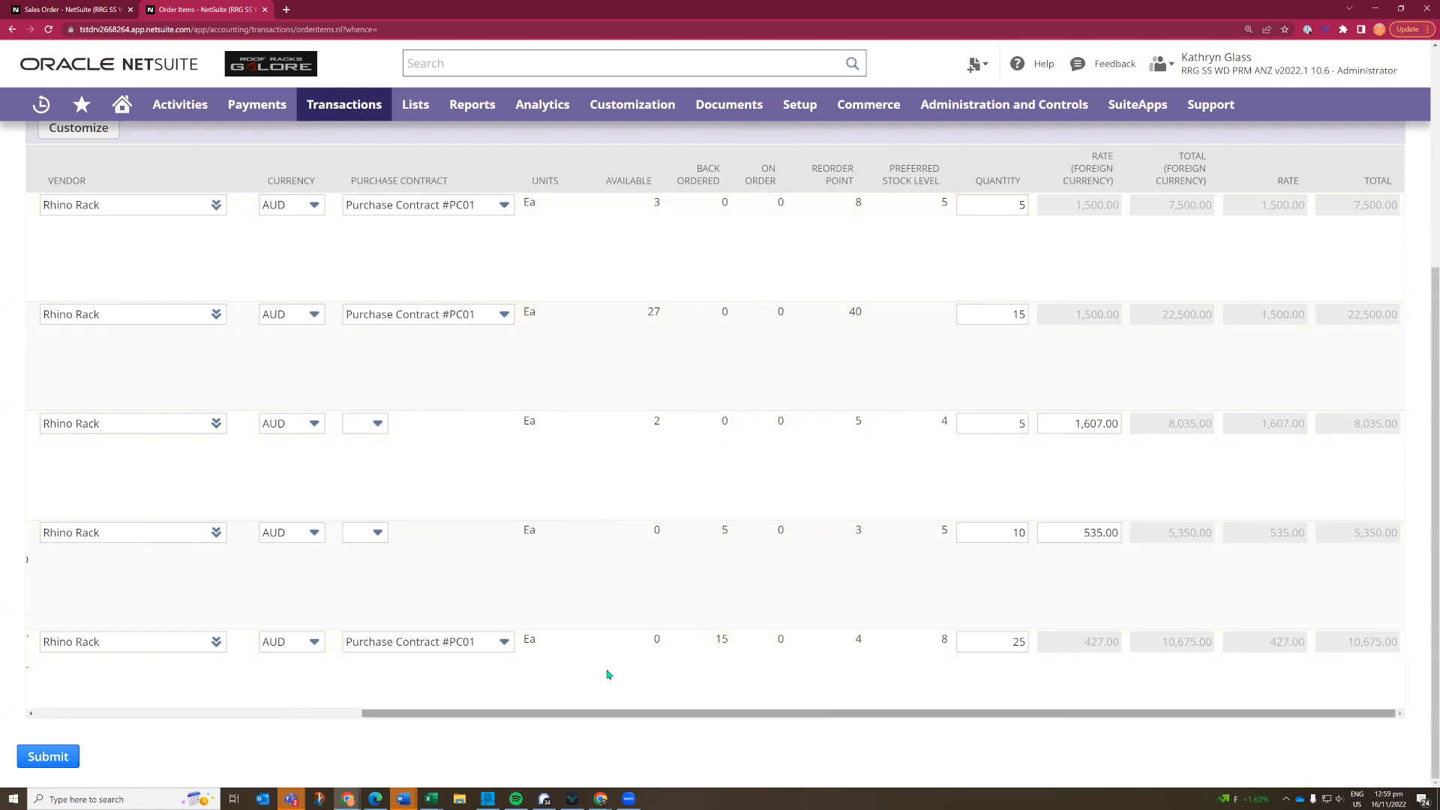
pyautogui.click(317, 711)
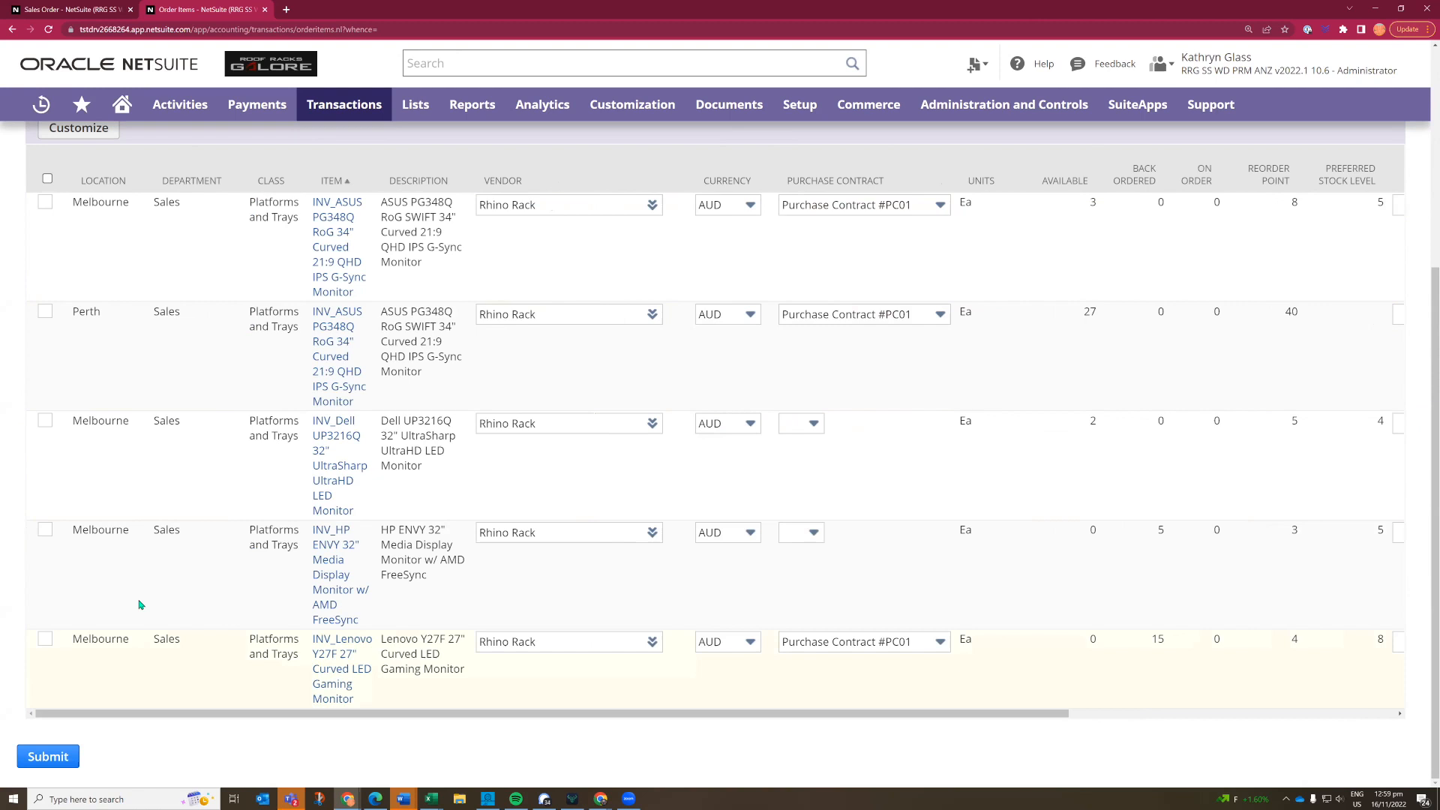
pyautogui.scroll(3, 139, 603)
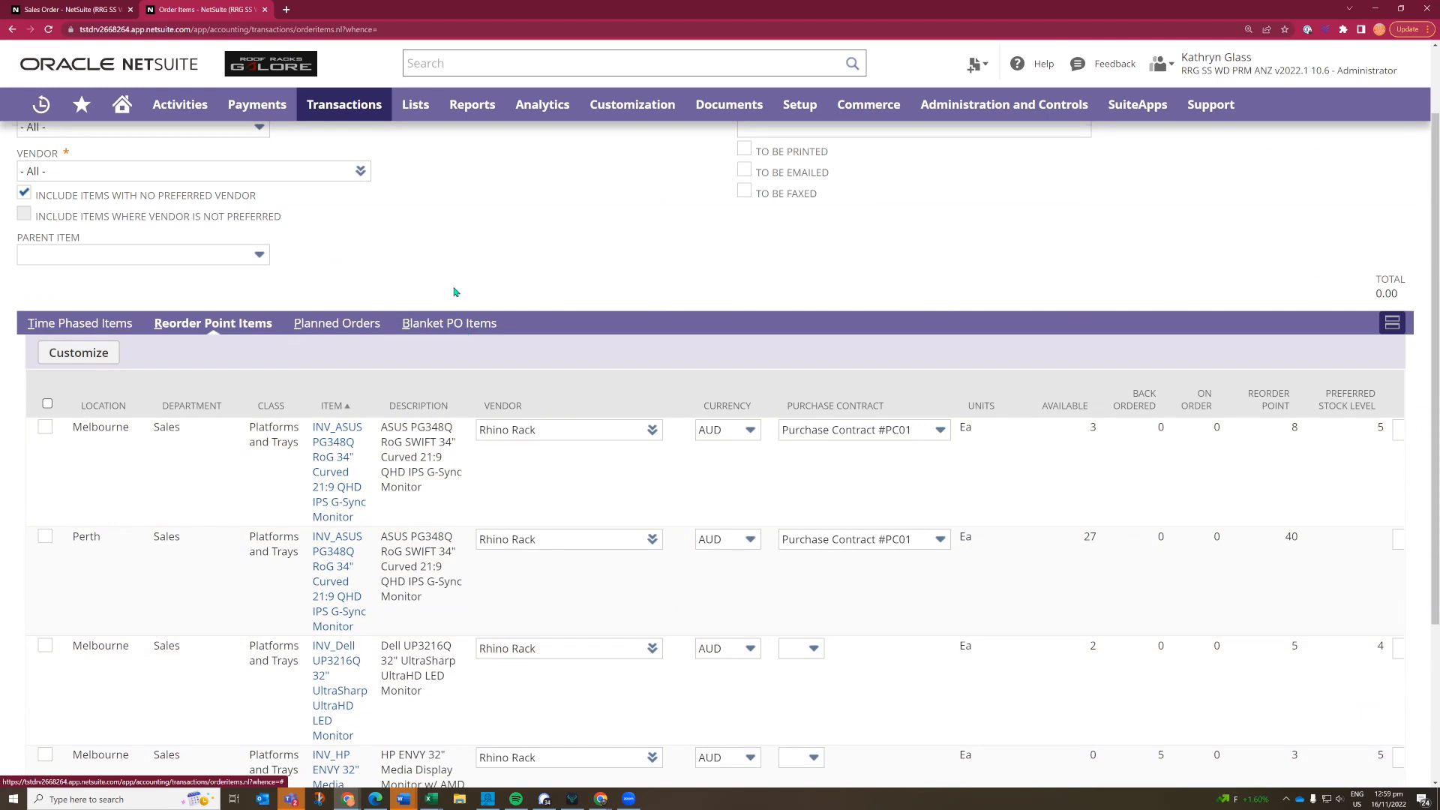
# - Return to the home dashboard and switch to the SS WD PRM - Controller role
pyautogui.click(124, 103)
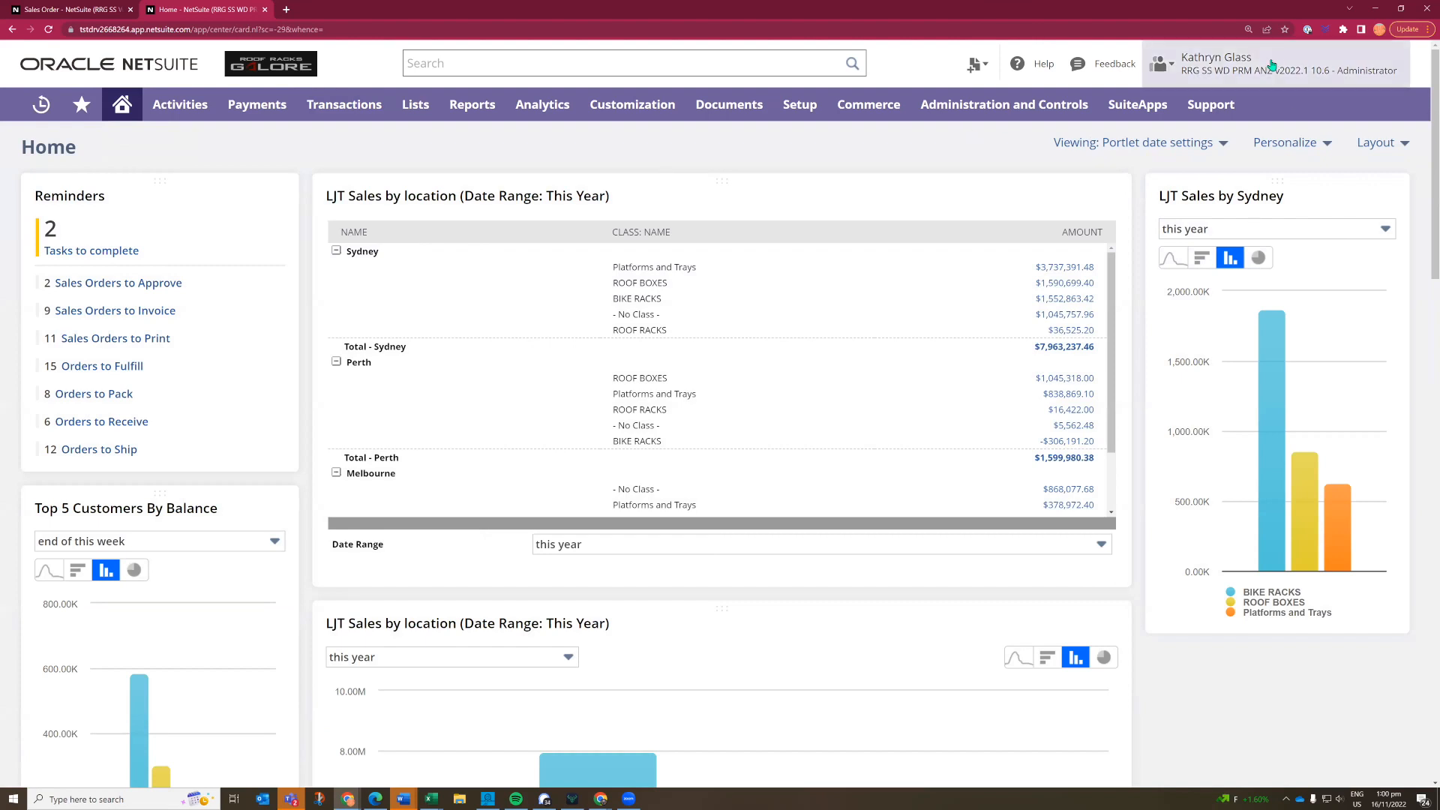
pyautogui.moveTo(1273, 63)
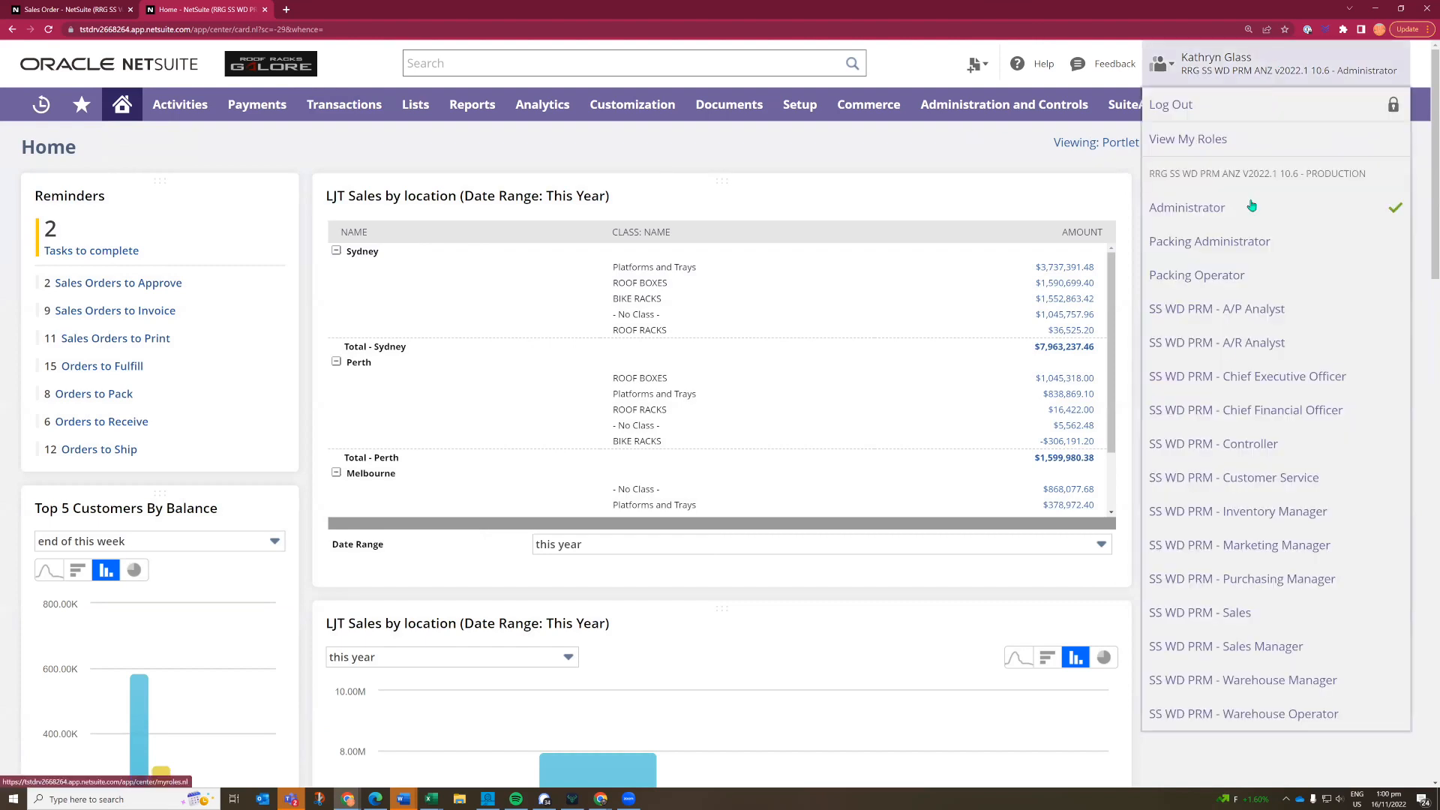
pyautogui.click(1203, 450)
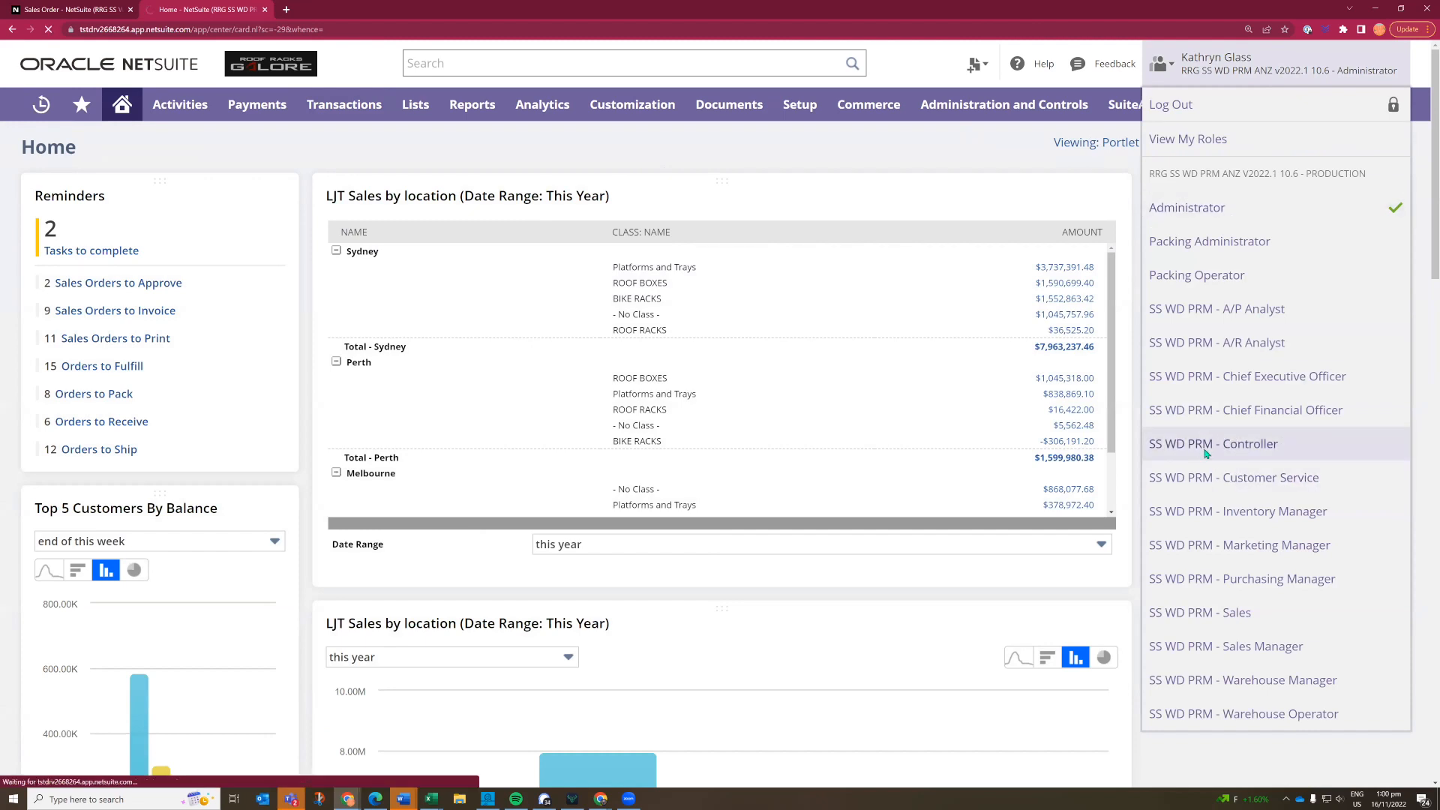